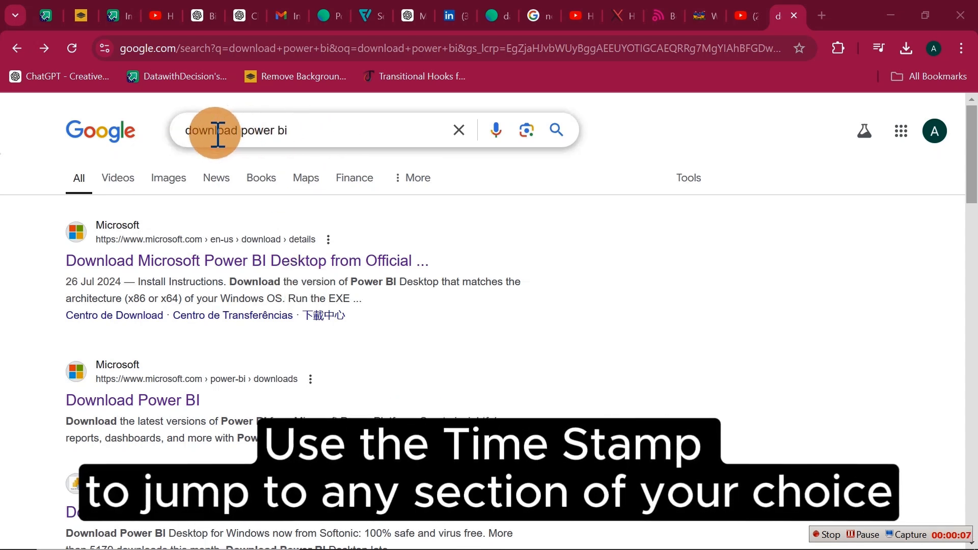
- Open Microsoft's Power BI Desktop download page from the Google results and go to its language and download section
left_click(295, 132)
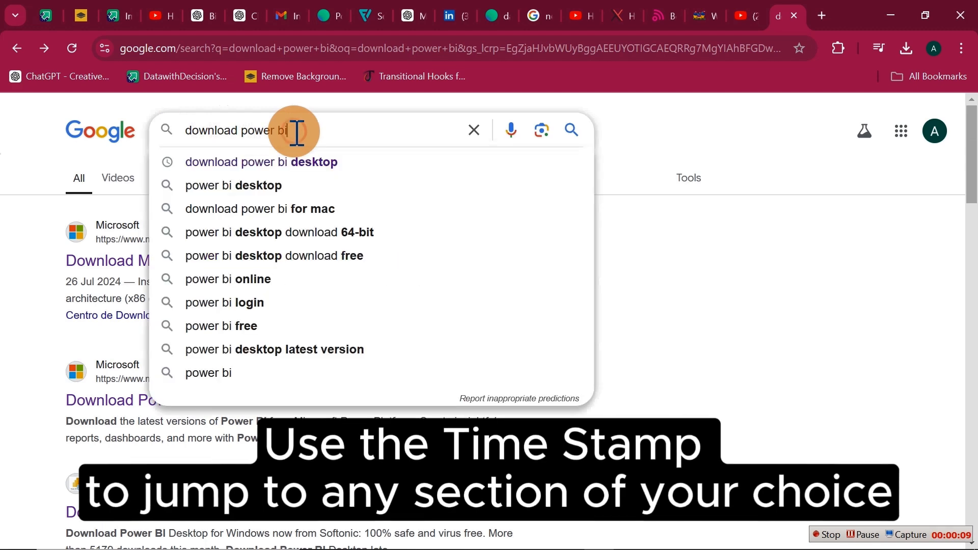
left_click(39, 195)
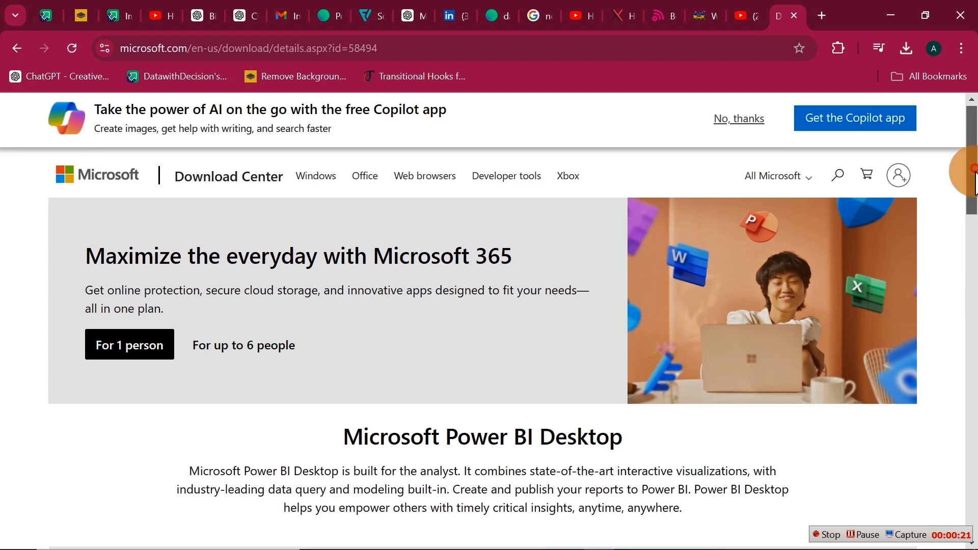
scroll(971, 244, "down", 4)
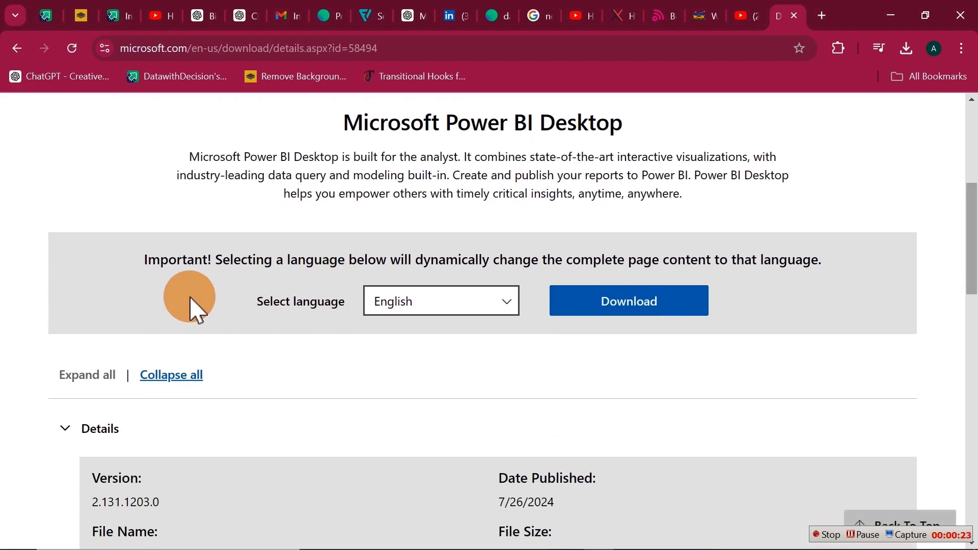
- Look through the available download languages, keep English, and select PBIDesktopSetup_x64.exe as the file to download
left_click(432, 319)
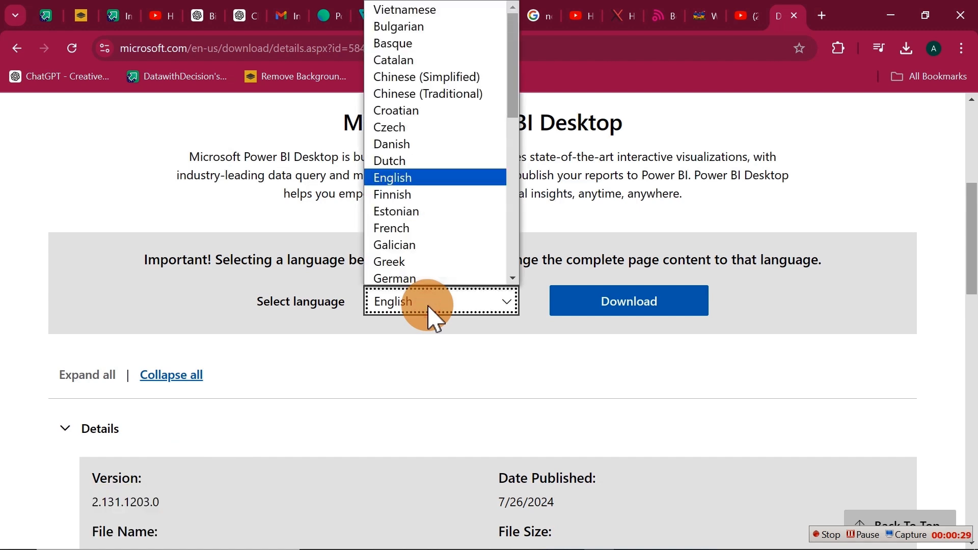
left_click_drag(515, 102, 520, 285)
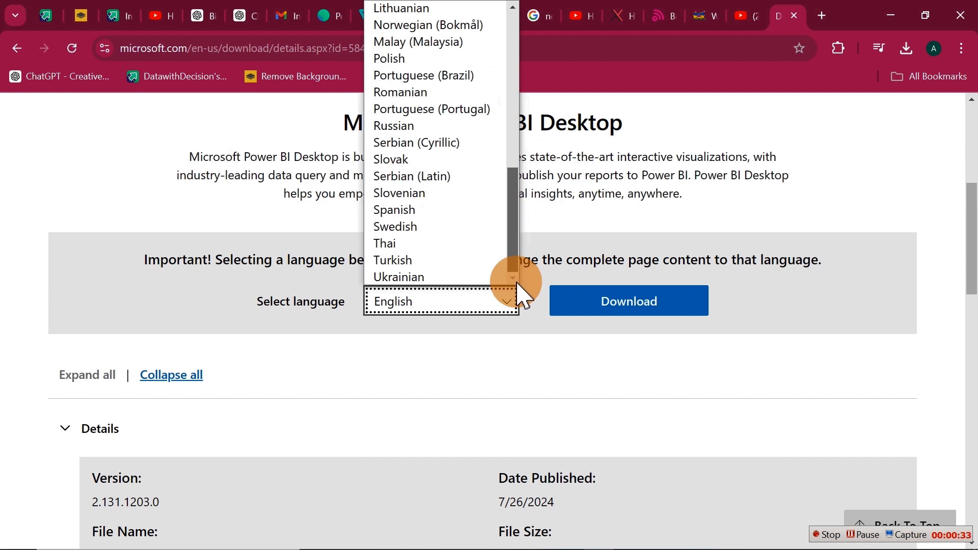
left_click_drag(513, 273, 511, 102)
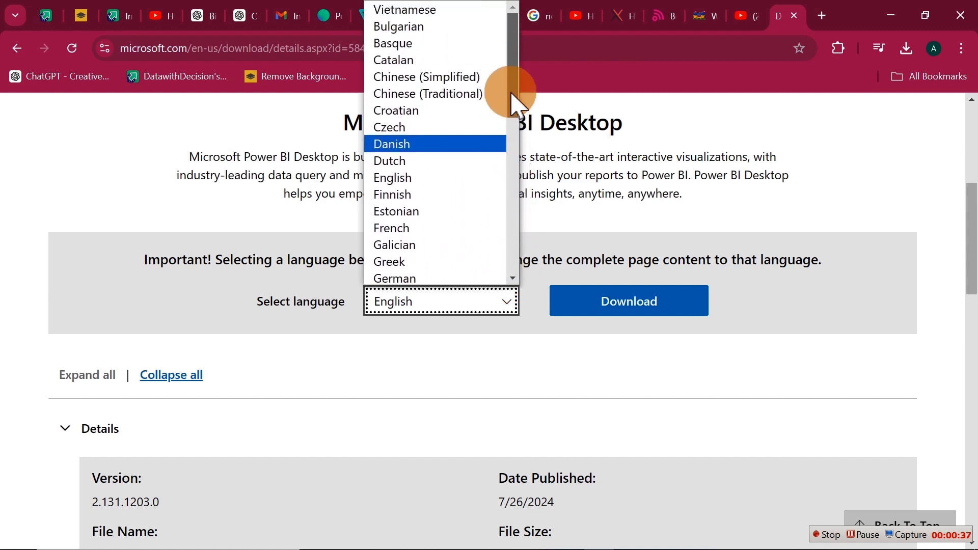
left_click(84, 332)
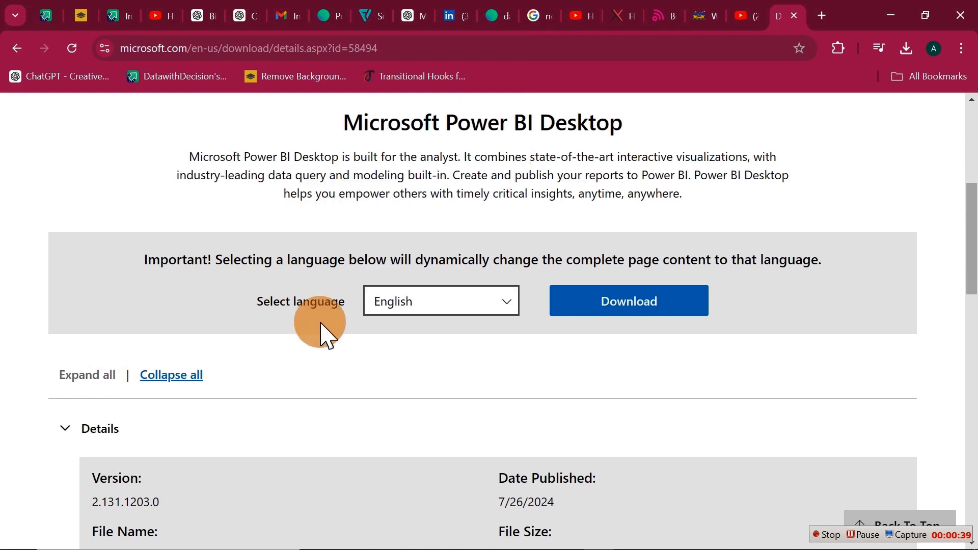
left_click(609, 305)
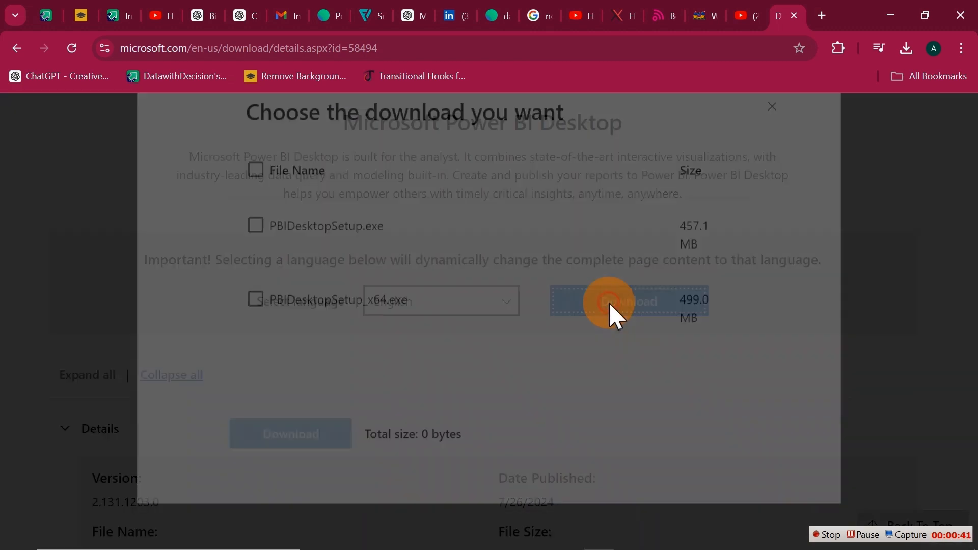
left_click(255, 329)
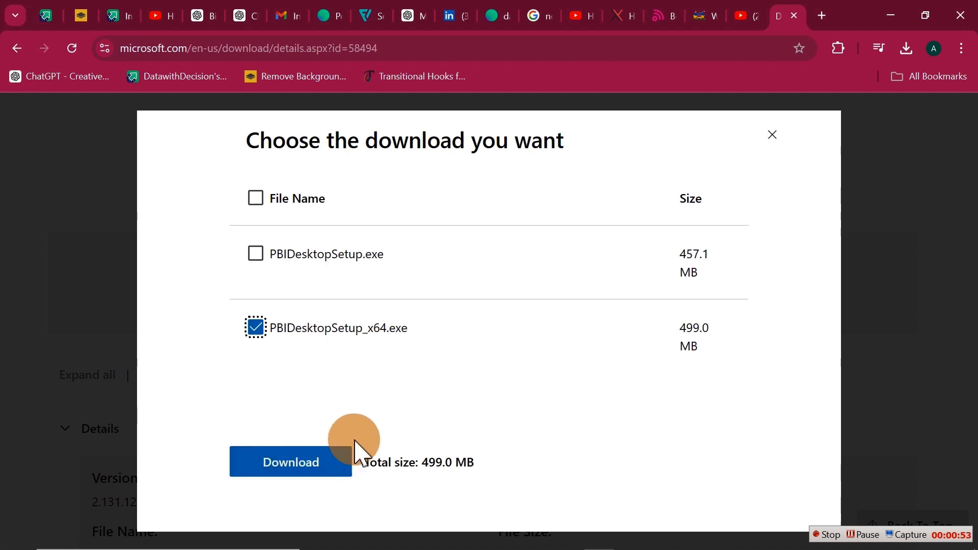
- Switch to Power BI Desktop and start a blank report
left_click(661, 536)
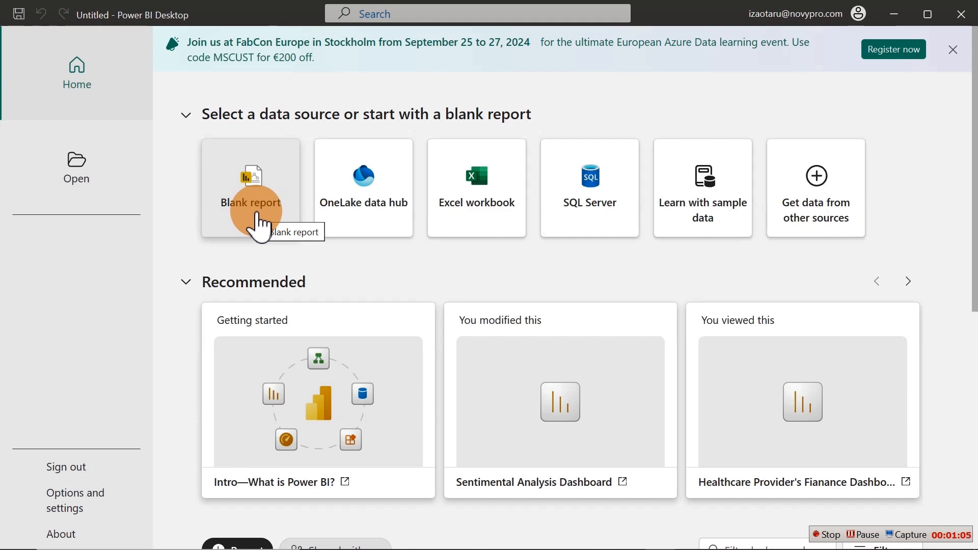
left_click(256, 210)
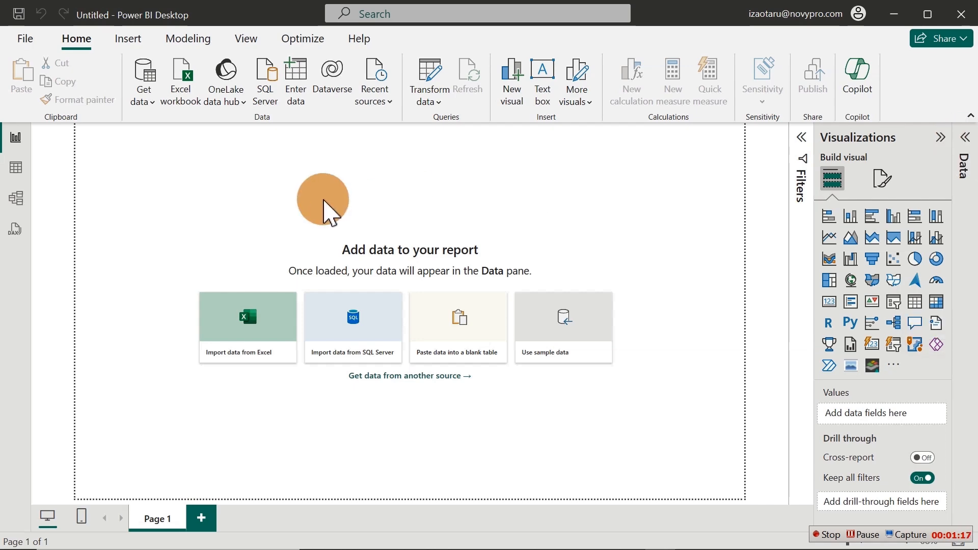
- Open the application options, review the global Security settings, and enable the On-object interaction preview feature
left_click(22, 45)
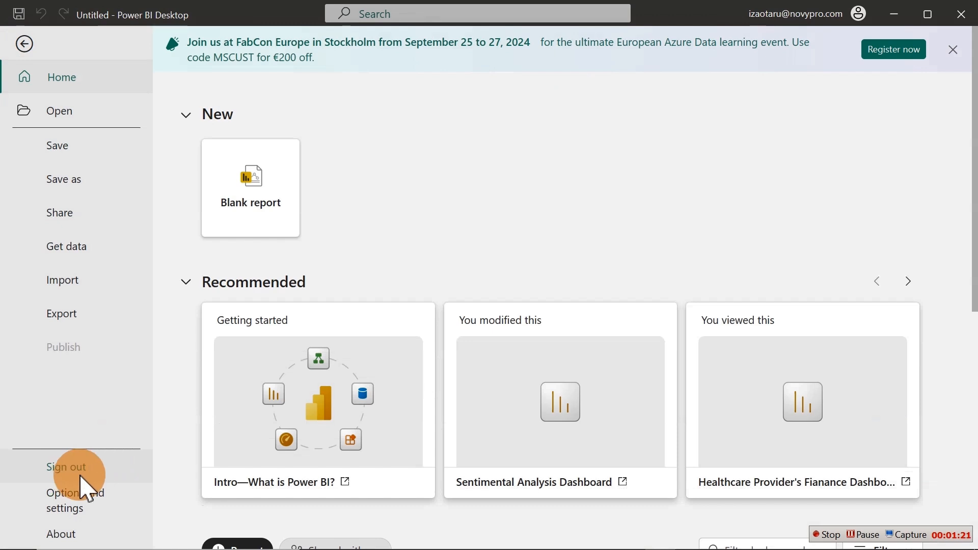
left_click(86, 497)
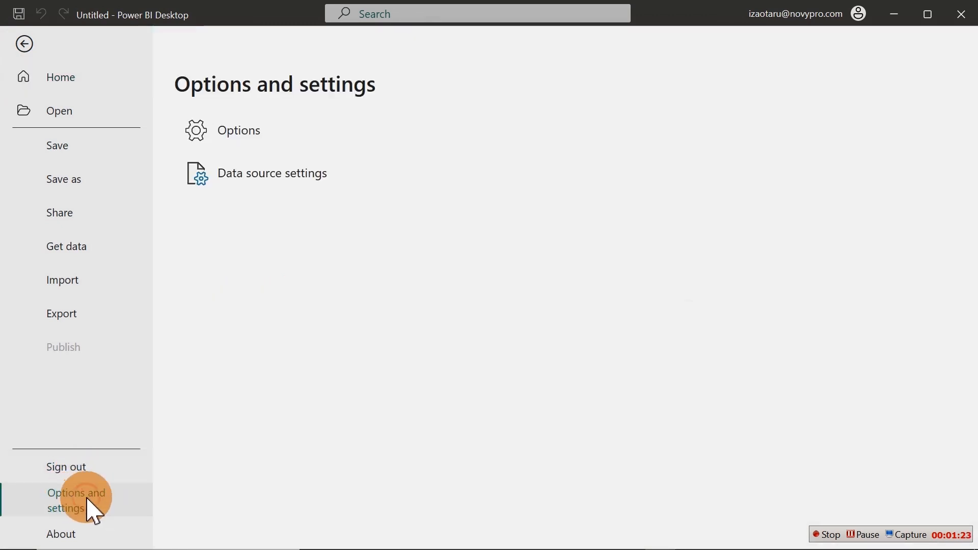
left_click(228, 140)
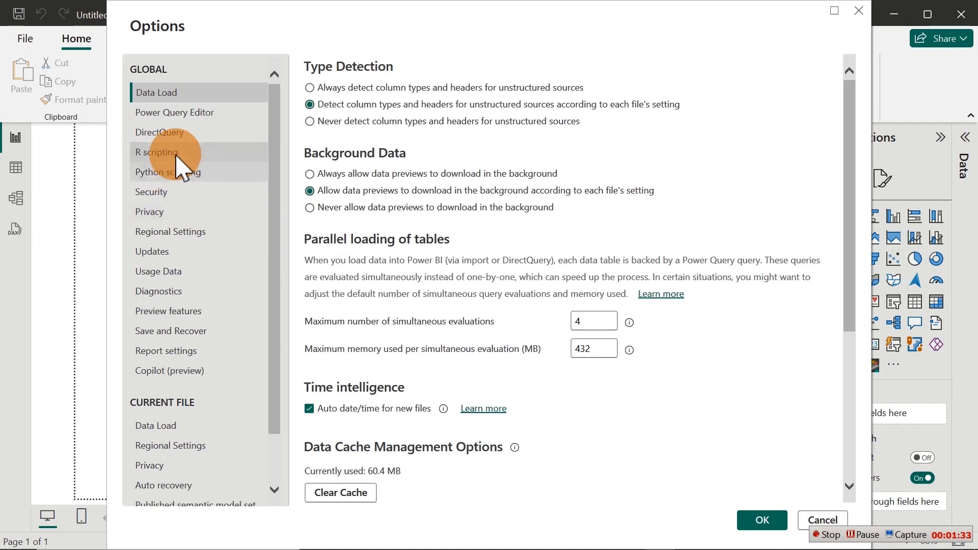
left_click(196, 191)
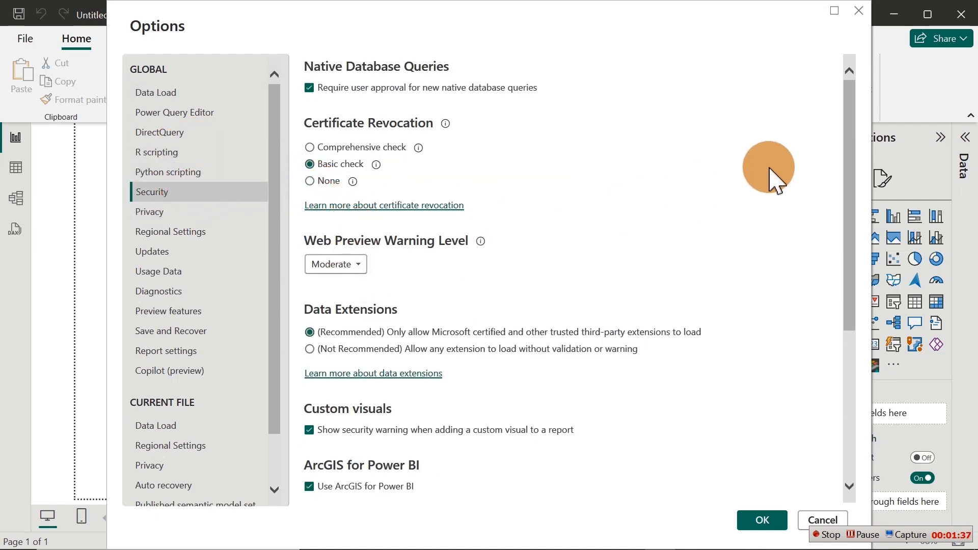
left_click_drag(846, 128, 859, 259)
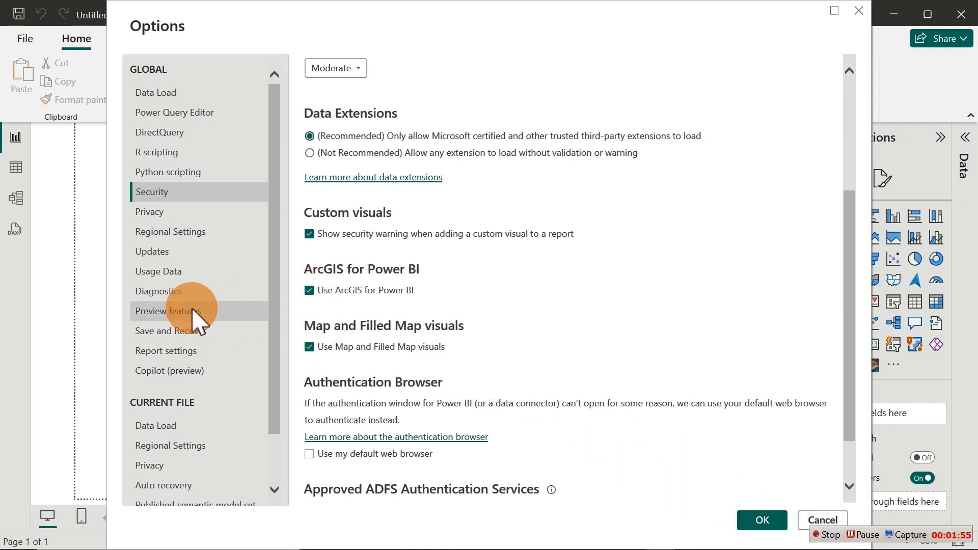
left_click(186, 326)
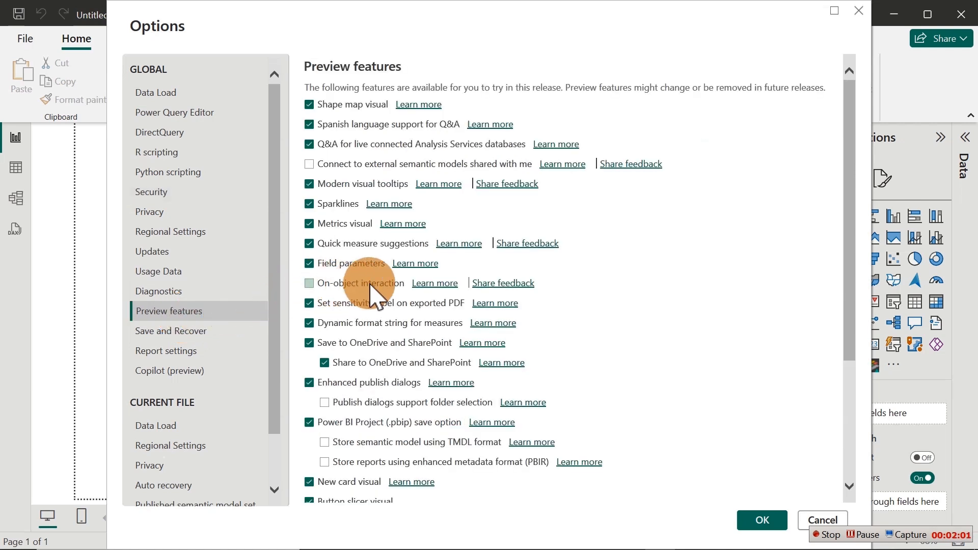
left_click(309, 283)
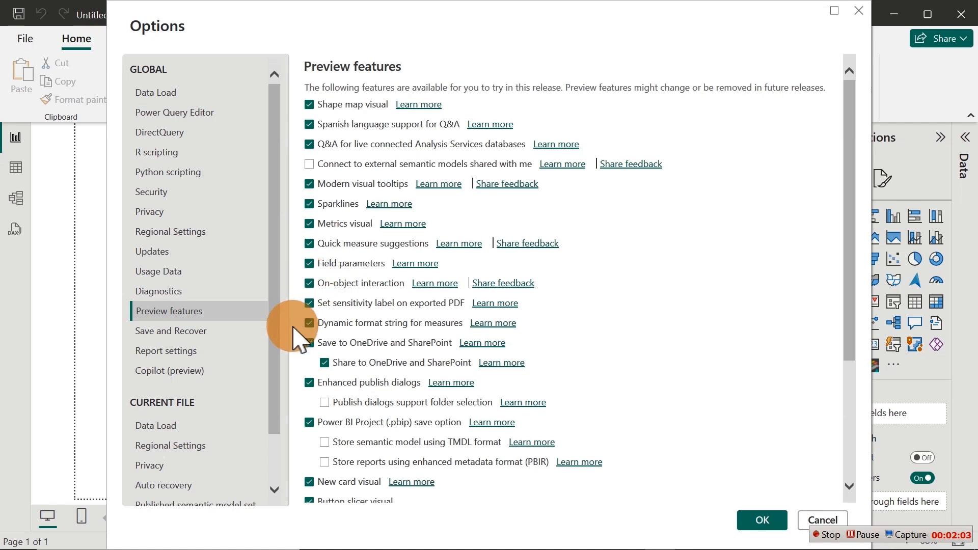
- Disable autodetecting new relationships and importing relationships from data sources in the current file's Data Load options, and apply the changes
left_click_drag(275, 355, 275, 406)
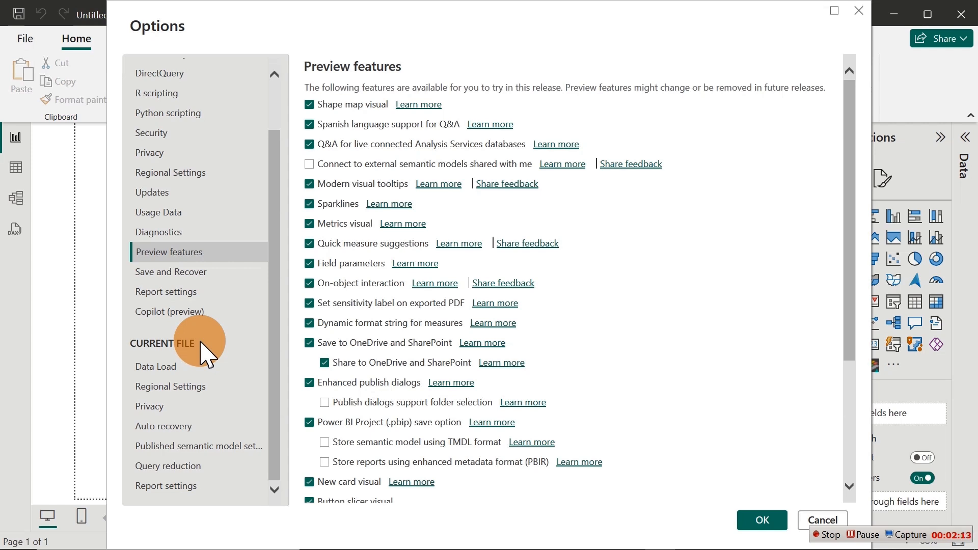
left_click(161, 367)
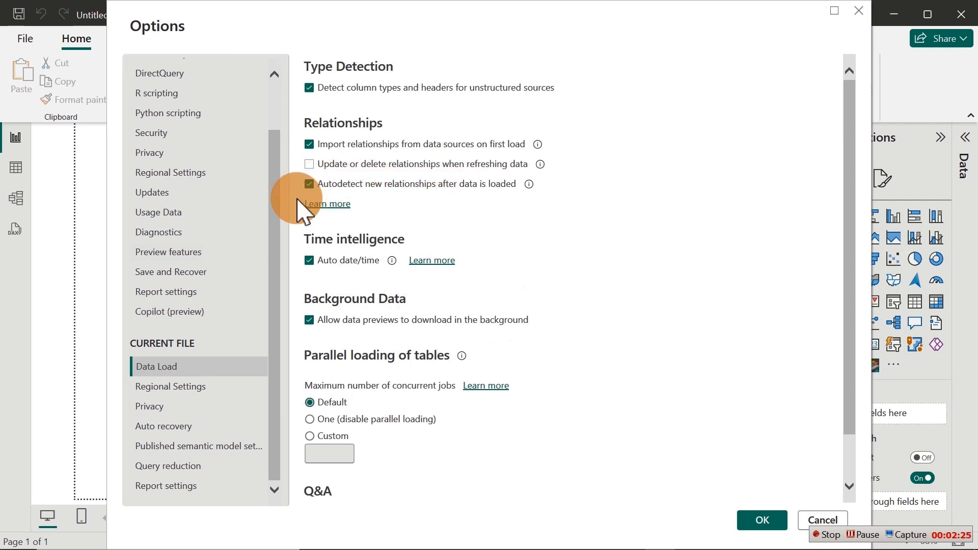
left_click(309, 184)
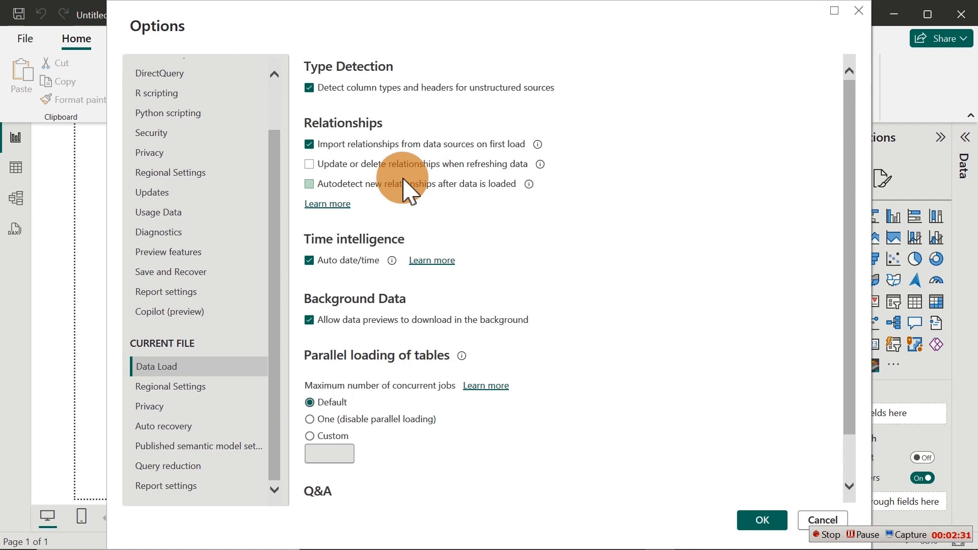
left_click(308, 144)
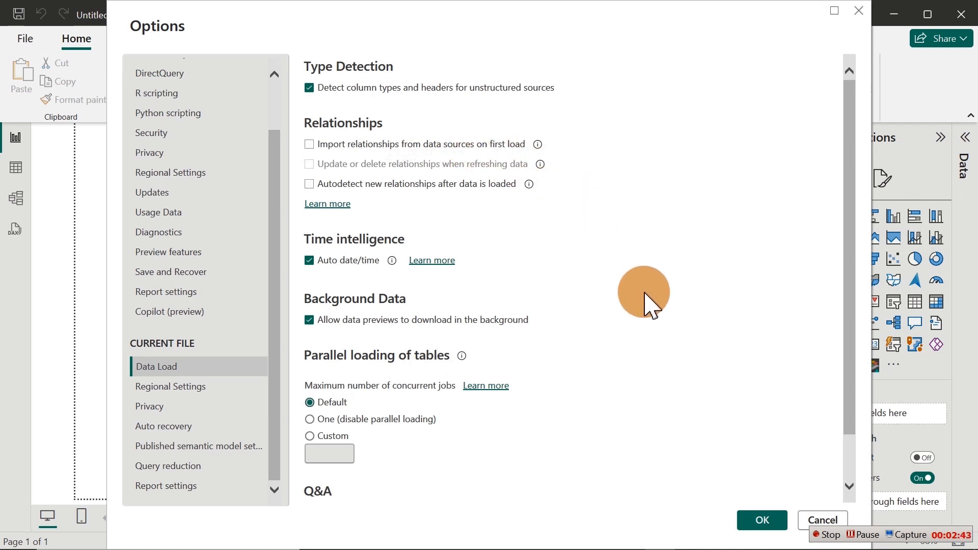
left_click(762, 525)
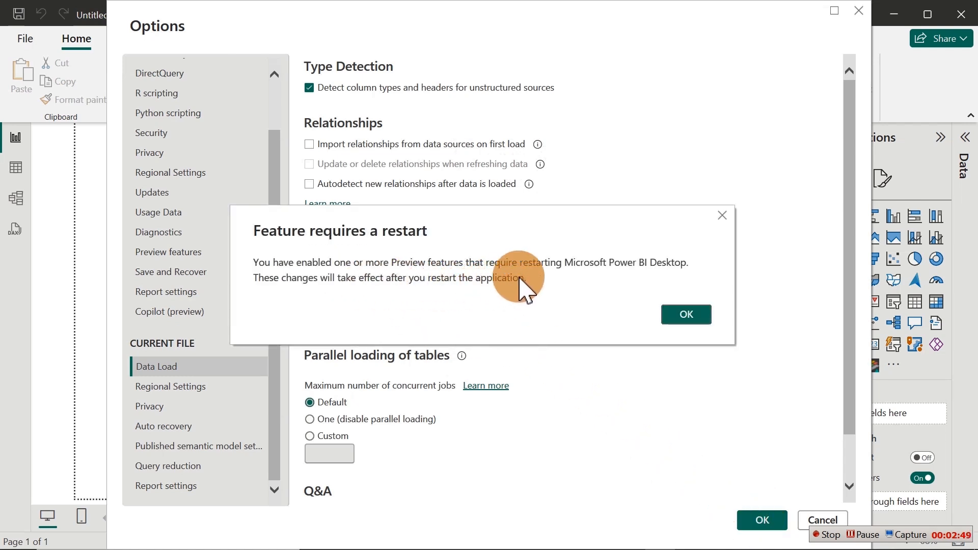
left_click(701, 319)
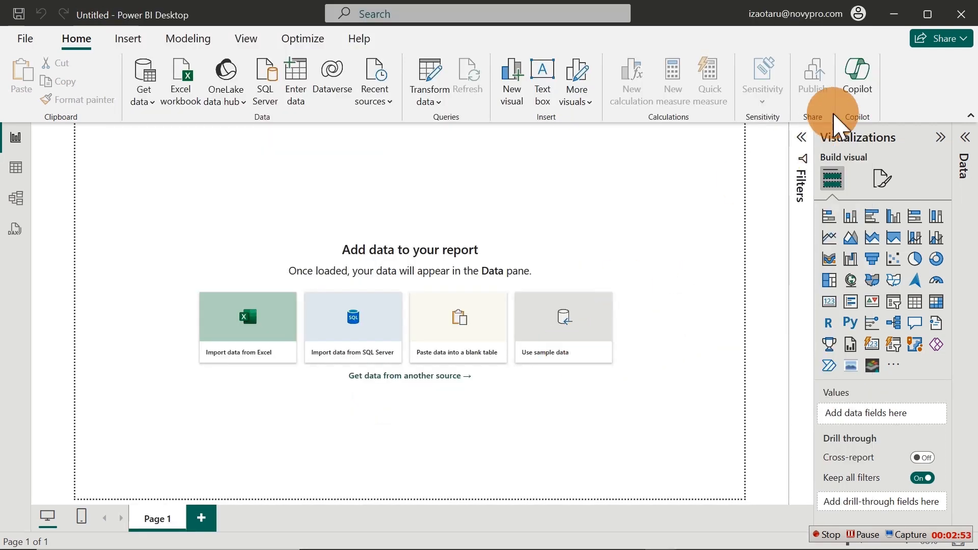
- Restart Power BI Desktop by closing and relaunching it, and start a blank report
left_click(964, 6)
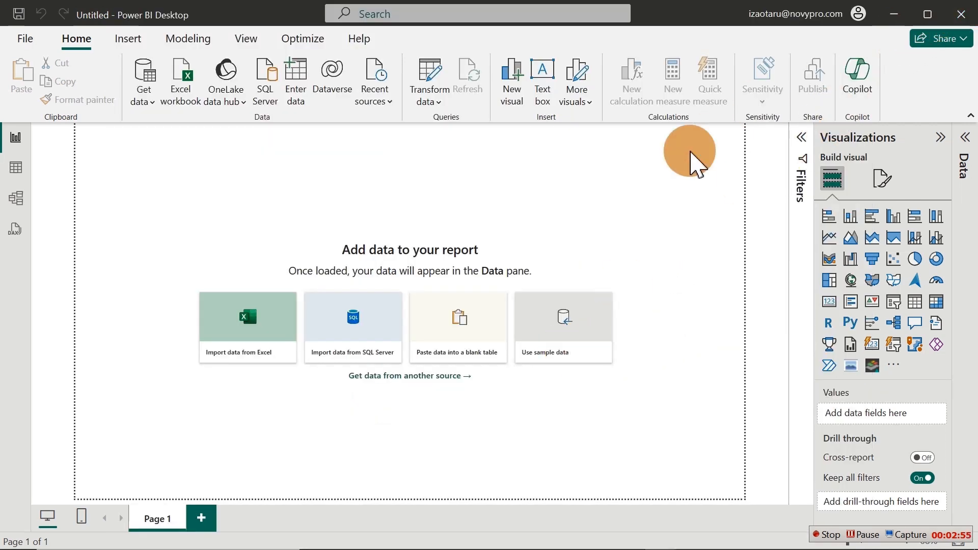
left_click(545, 309)
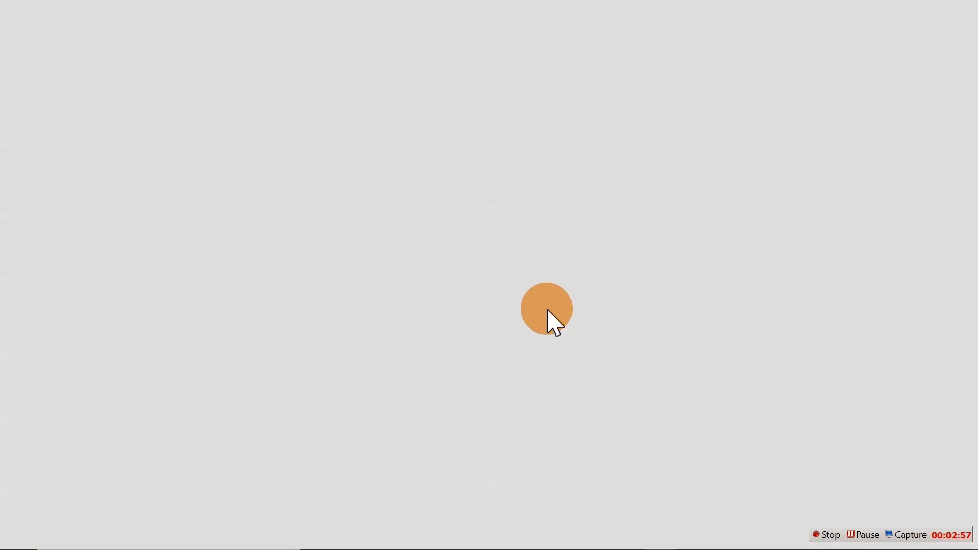
key("super")
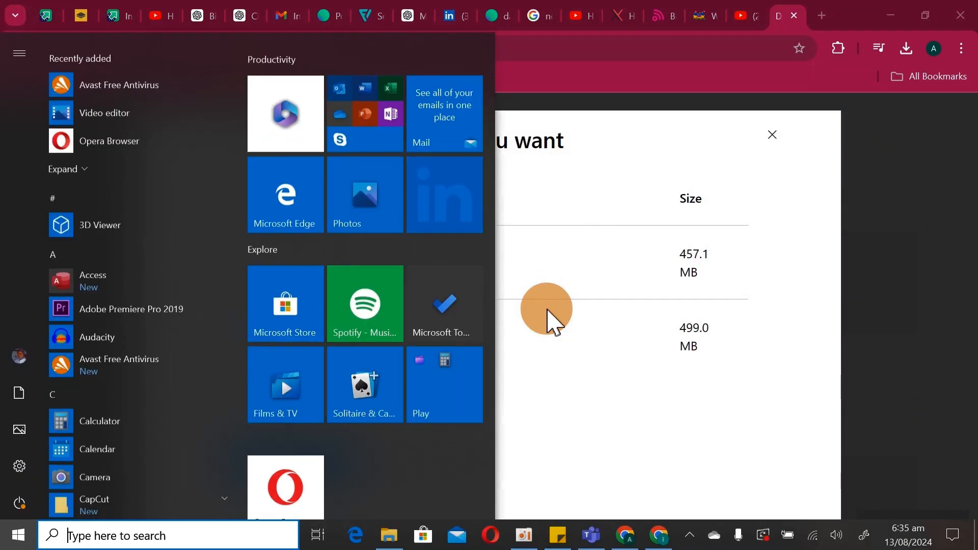
type("p")
left_click(473, 162)
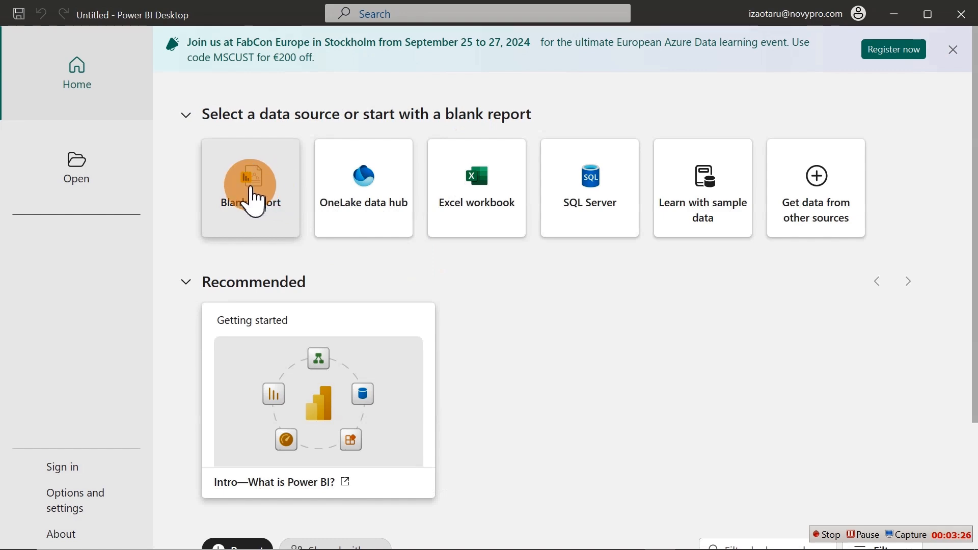
left_click(251, 199)
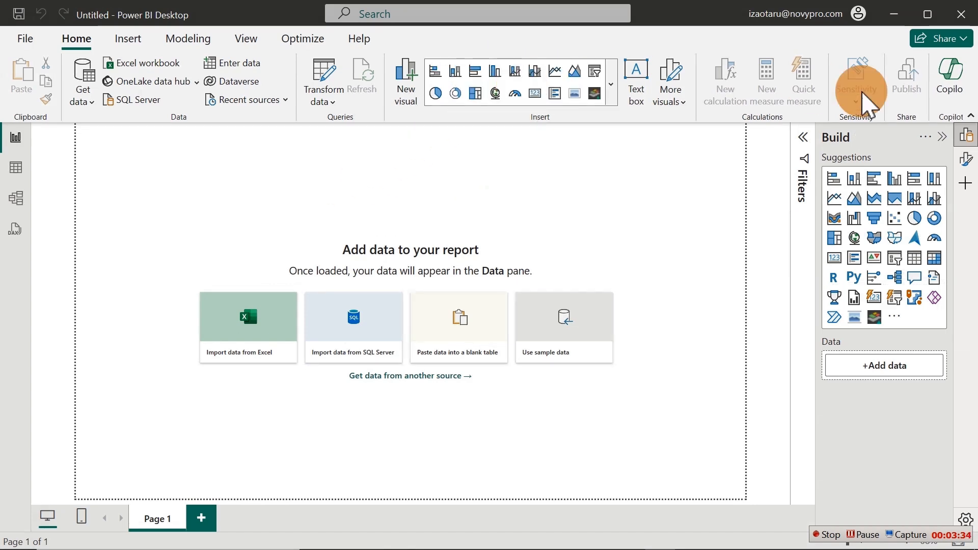
- Customize the report panes by removing Format, adding Data and keeping Build, and close the Customize pane
left_click(965, 183)
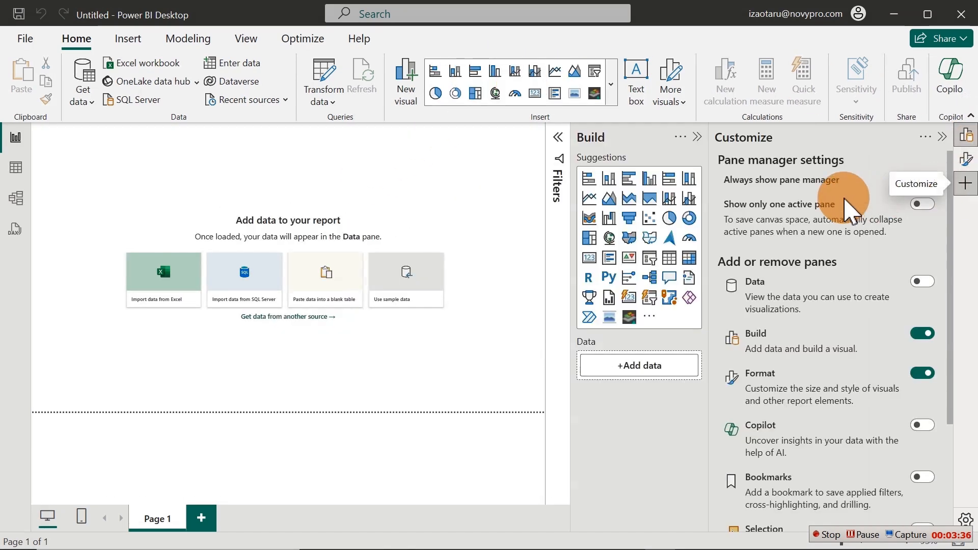
left_click(930, 334)
left_click(922, 375)
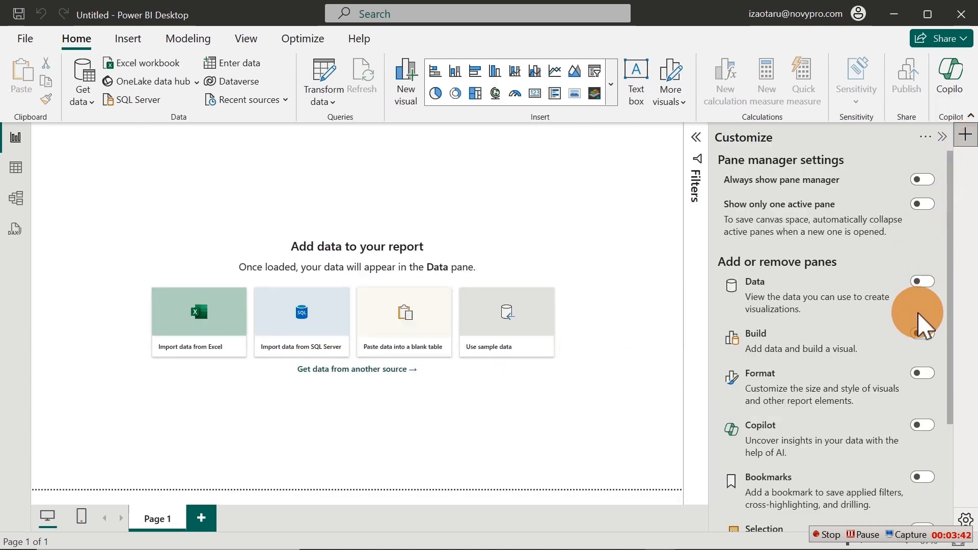
left_click(920, 283)
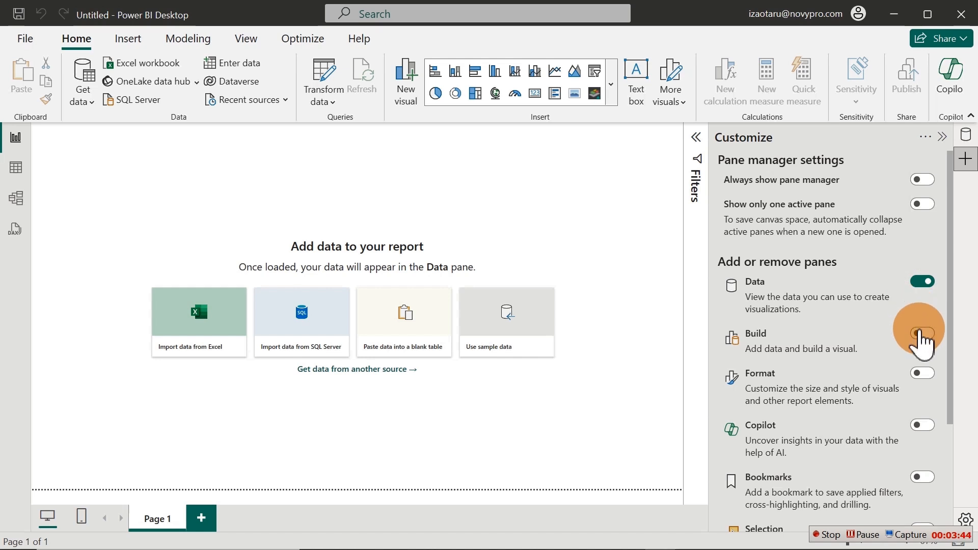
left_click(922, 333)
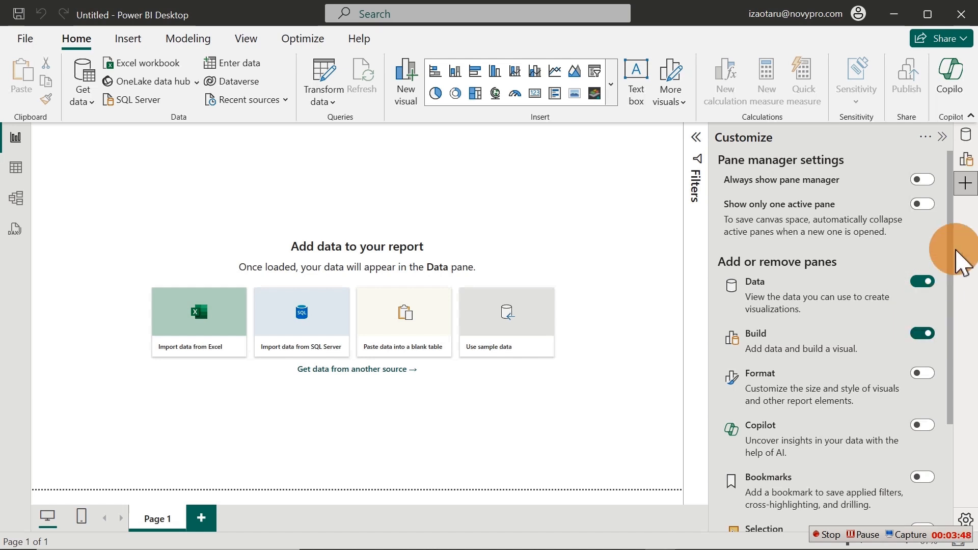
left_click(966, 184)
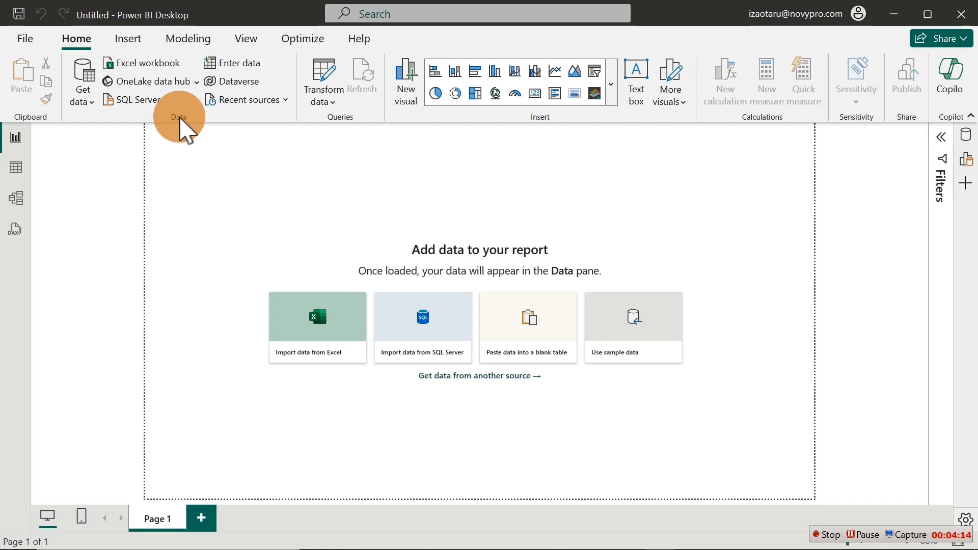
- Review the available data connectors by category, including File, Database and Microsoft Fabric, and close the list without connecting
left_click(92, 102)
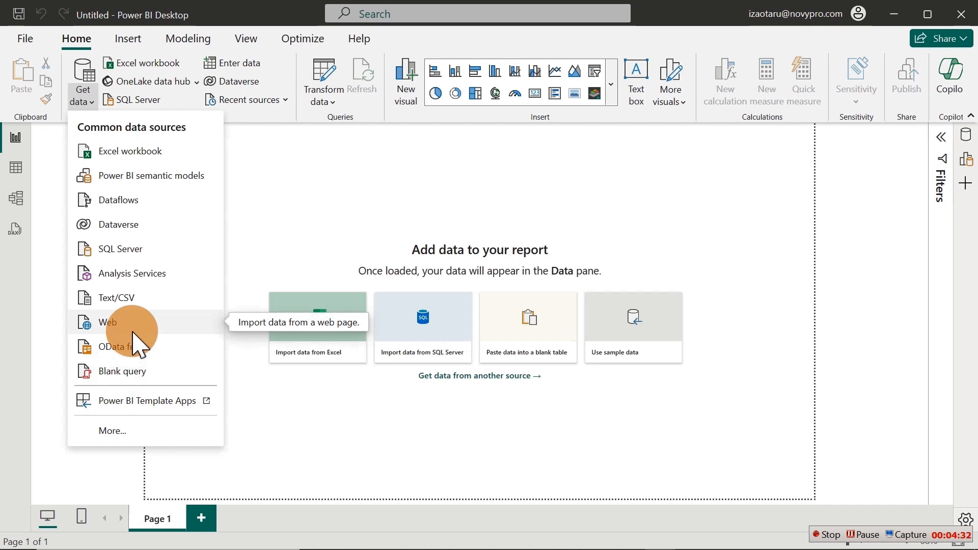
left_click(121, 432)
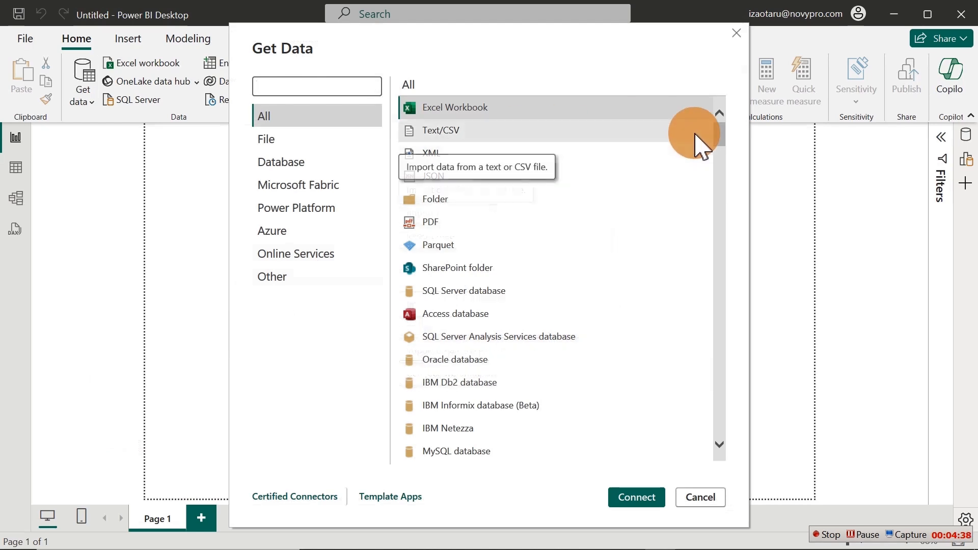
left_click_drag(735, 133, 717, 98)
left_click(281, 141)
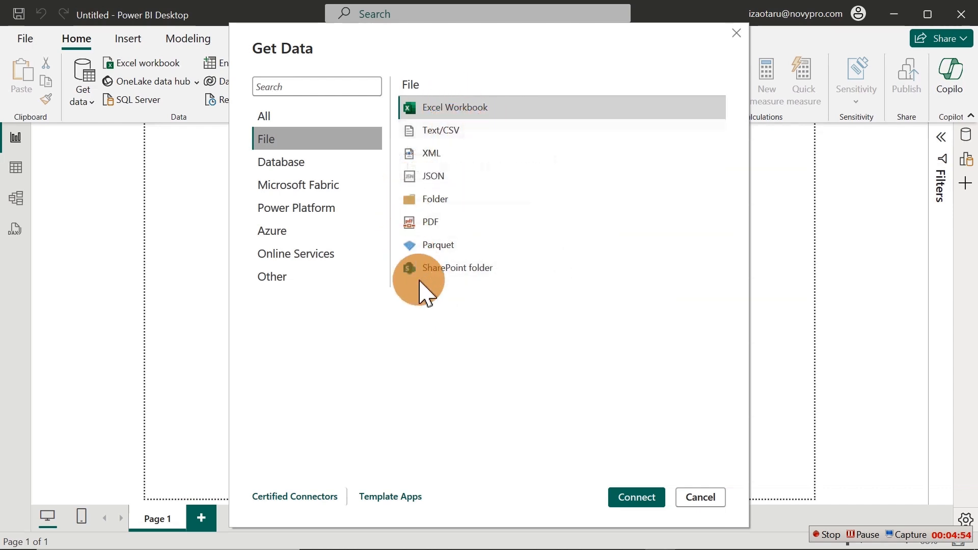
left_click(282, 161)
left_click(291, 186)
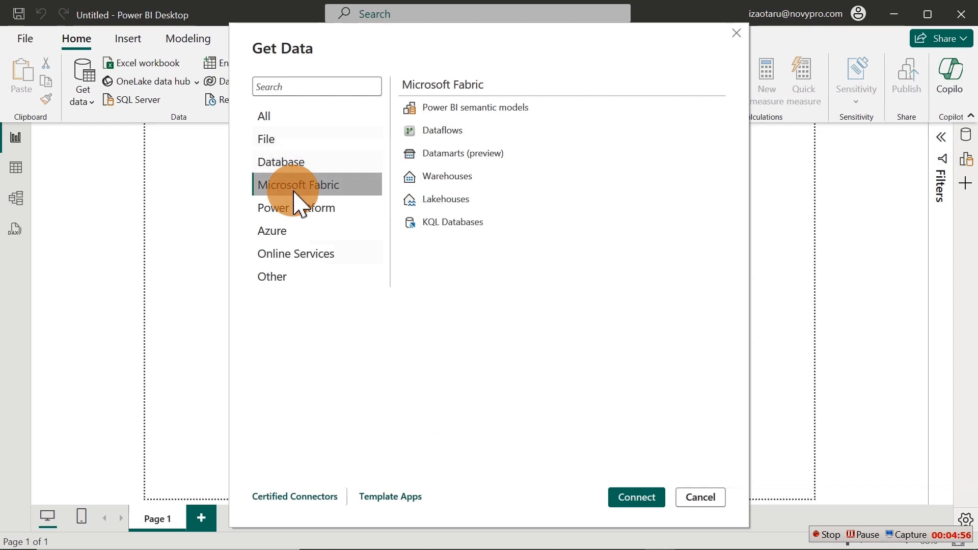
left_click(709, 501)
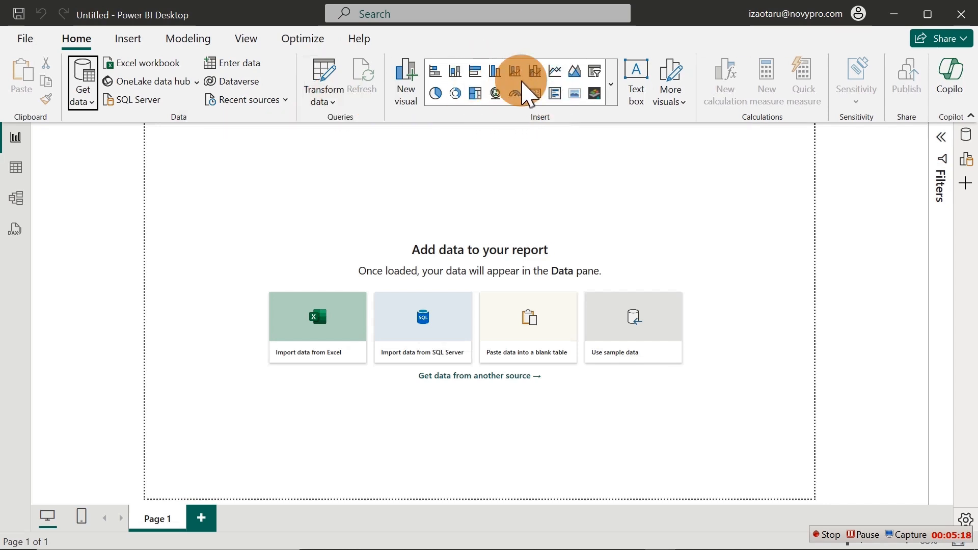
- Review the gallery of visual types and the Insert, Modeling and View commands, and return to the Home commands
left_click(608, 89)
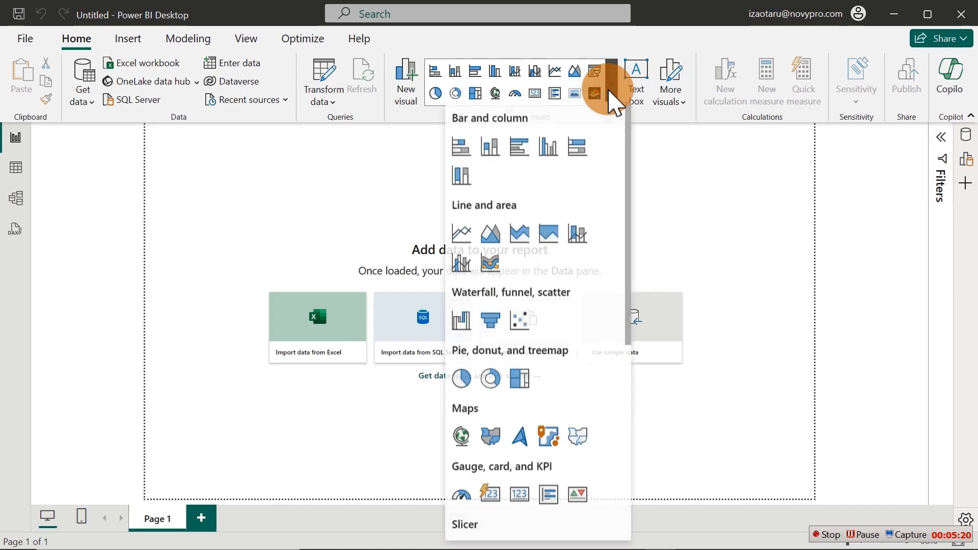
left_click_drag(630, 156, 618, 120)
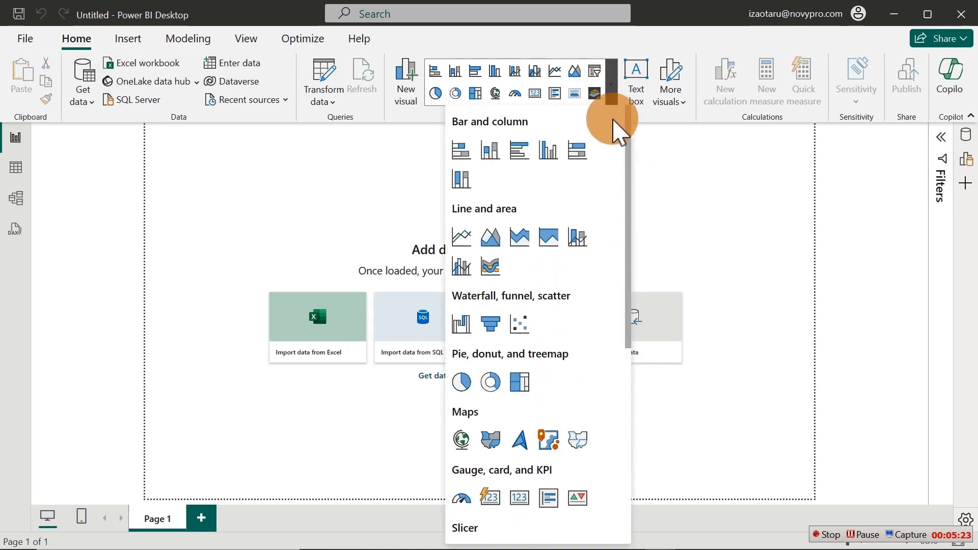
left_click(133, 41)
left_click(184, 40)
left_click(250, 41)
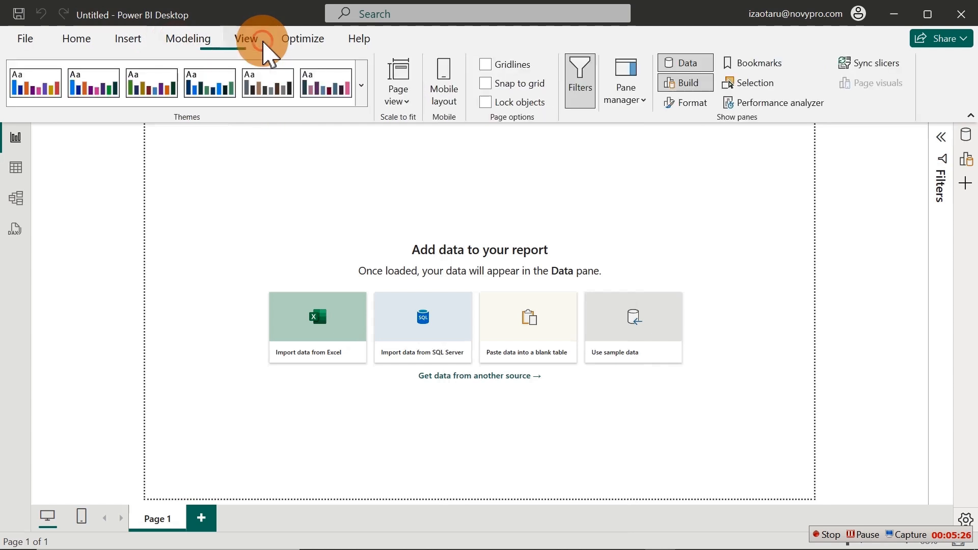
left_click(81, 42)
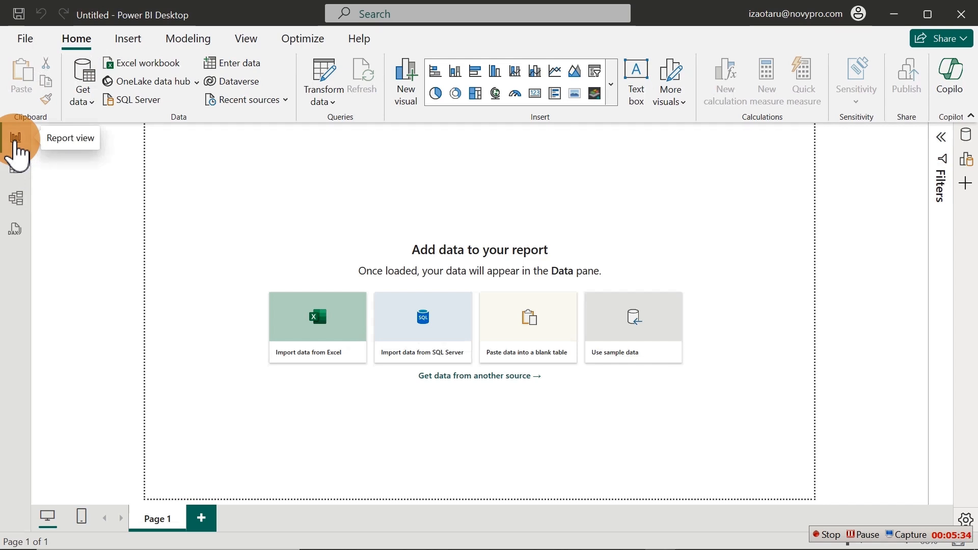
- Look at the empty Table view and Model view, and return to Report view
left_click(16, 168)
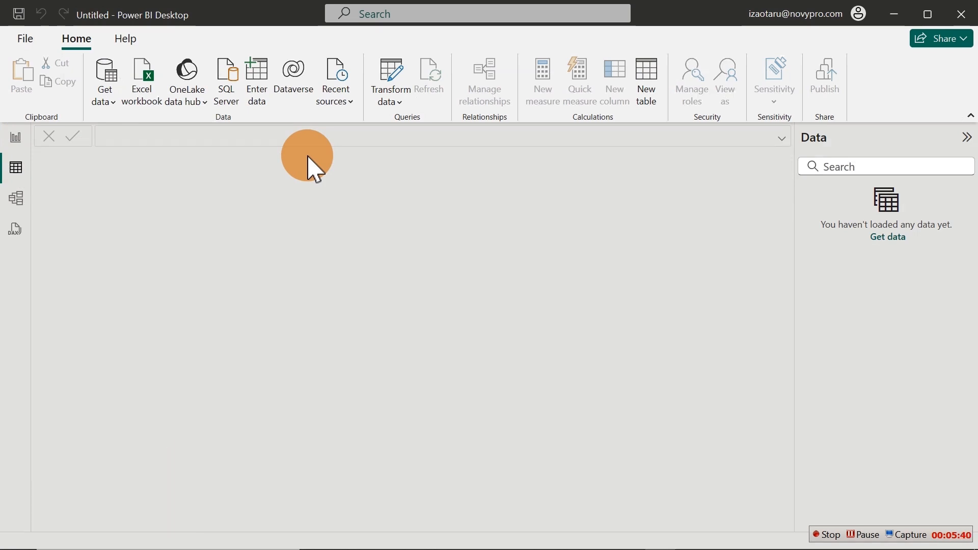
left_click(16, 199)
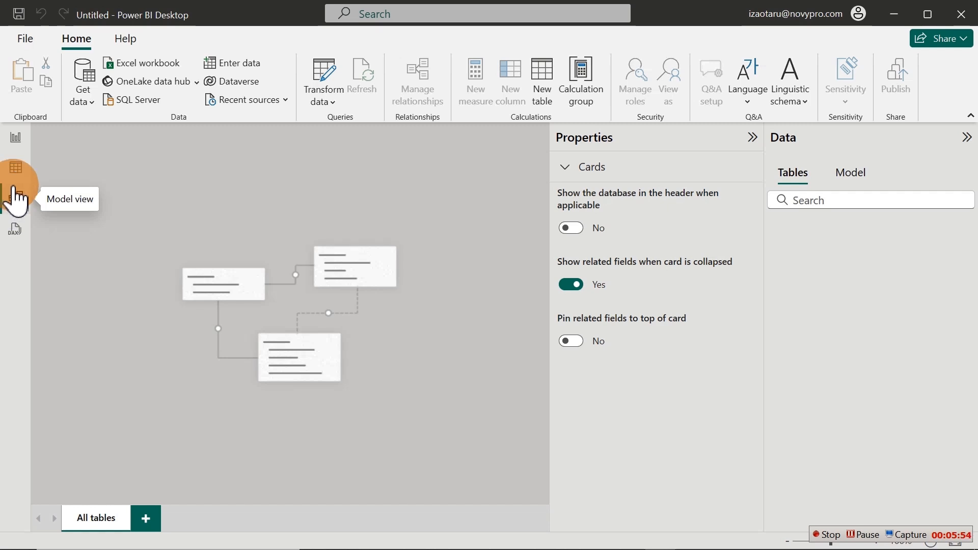
left_click(16, 167)
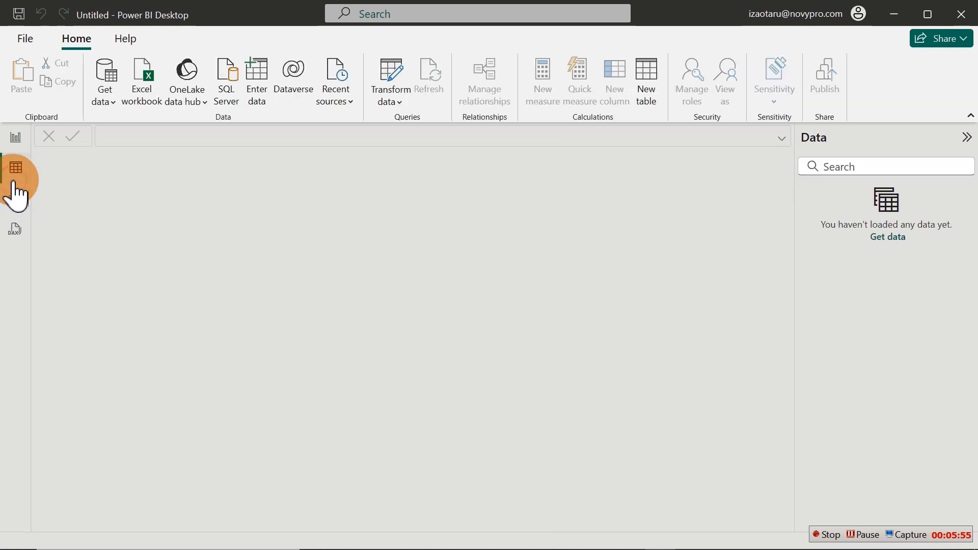
left_click(17, 149)
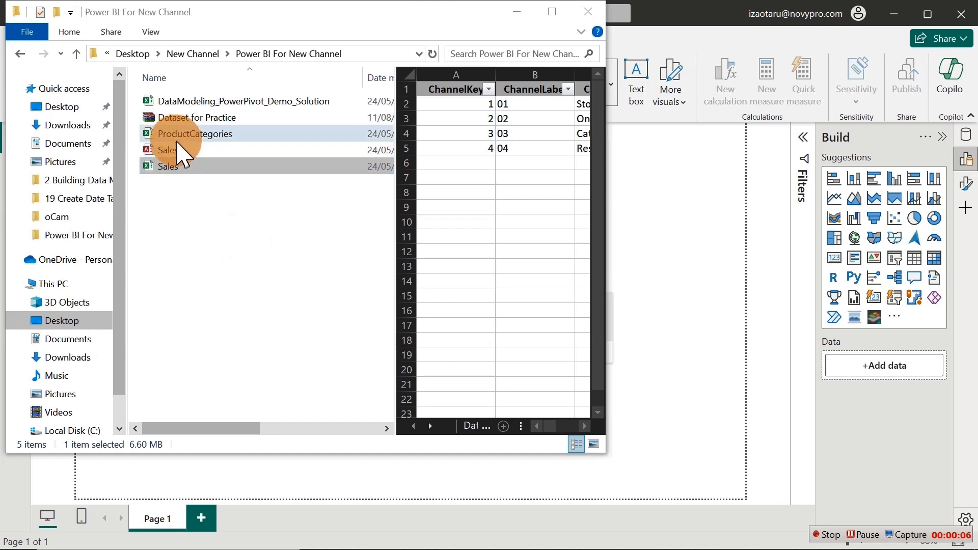
- In File Explorer, look over the Dataset for Practice, Sales and ProductCategories files in the Power BI For New Channel folder
left_click(171, 117)
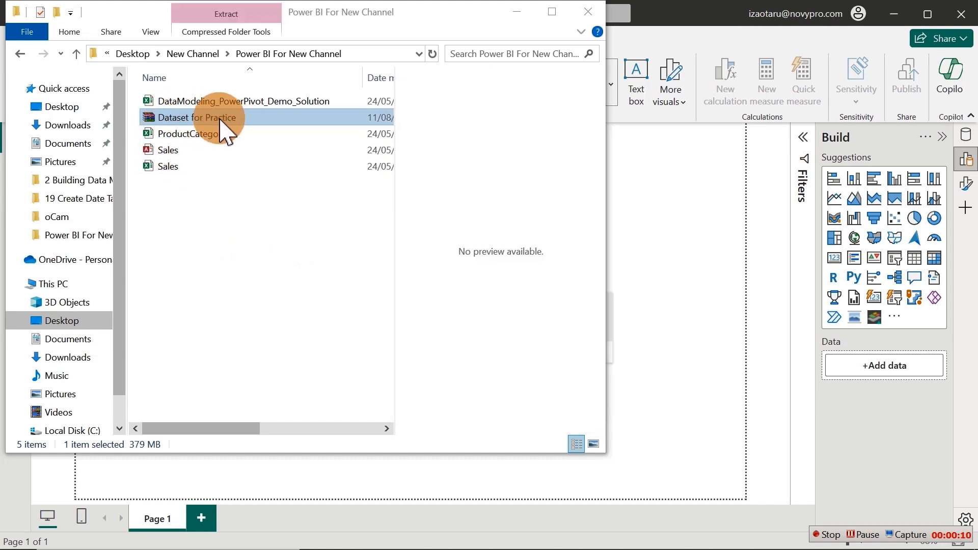
left_click(180, 166)
left_click(204, 136)
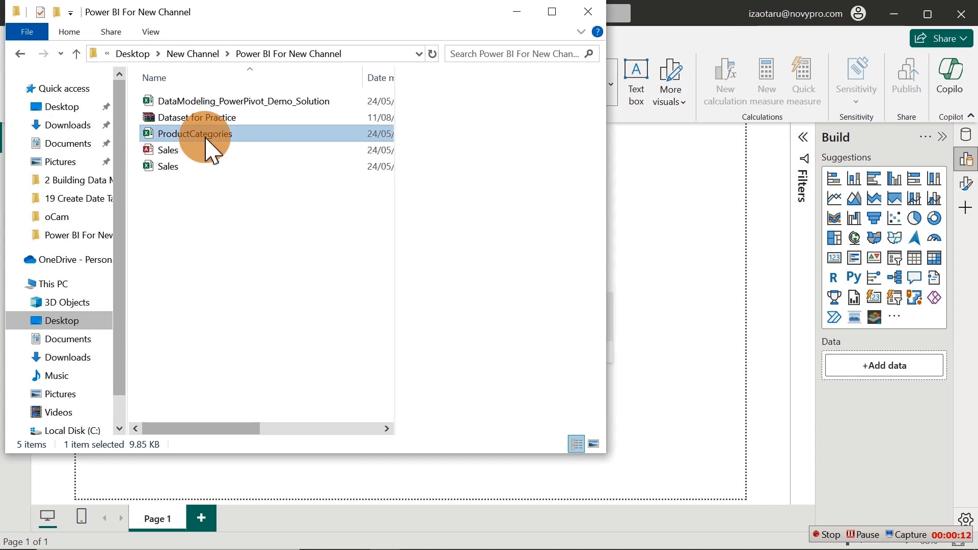
left_click(179, 152)
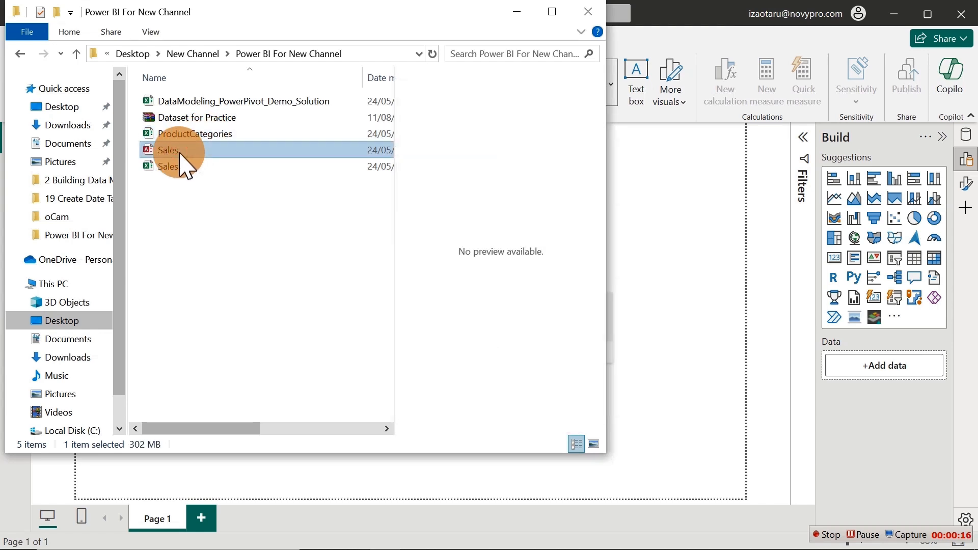
- Check the Sales Access database's file type in its properties, look at the Sales Excel workbook, and switch back to Power BI Desktop
right_click(193, 150)
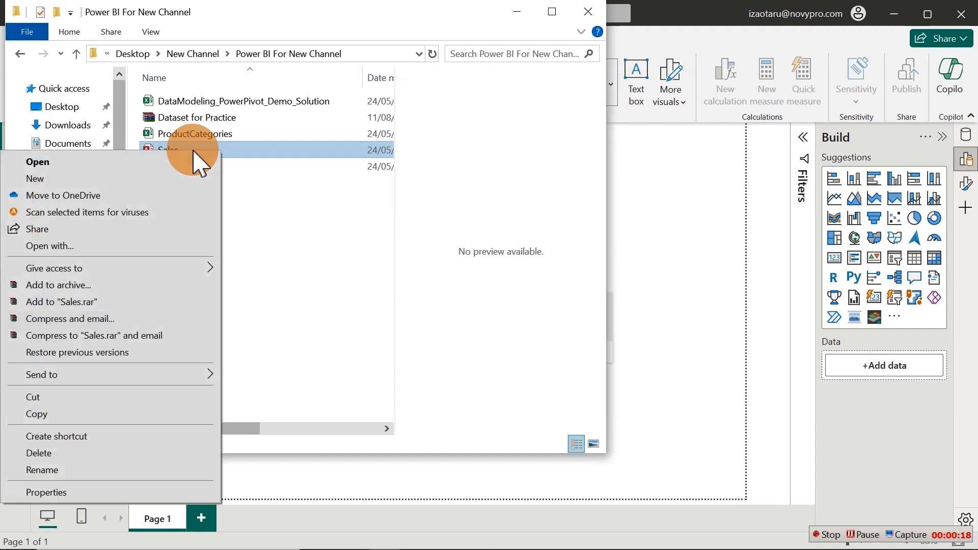
left_click(79, 492)
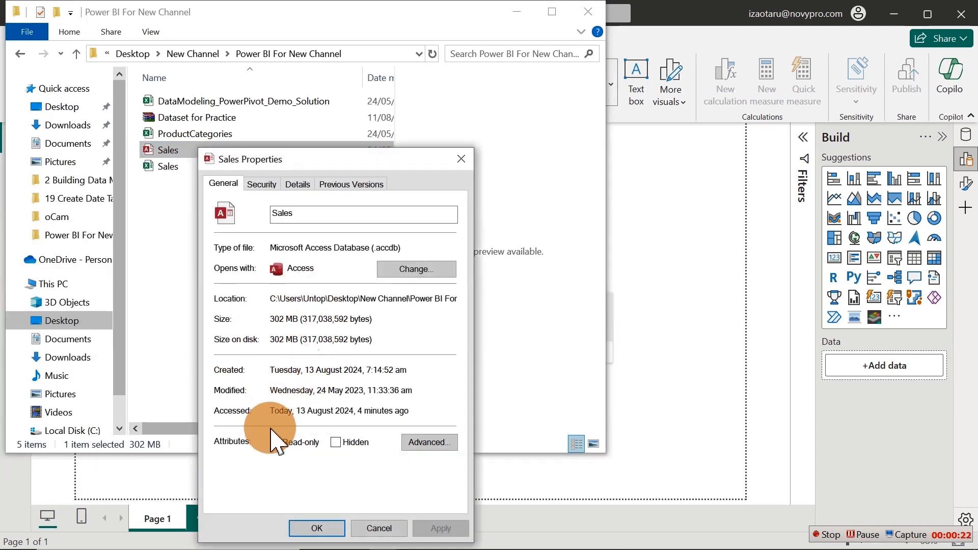
left_click_drag(323, 271, 284, 265)
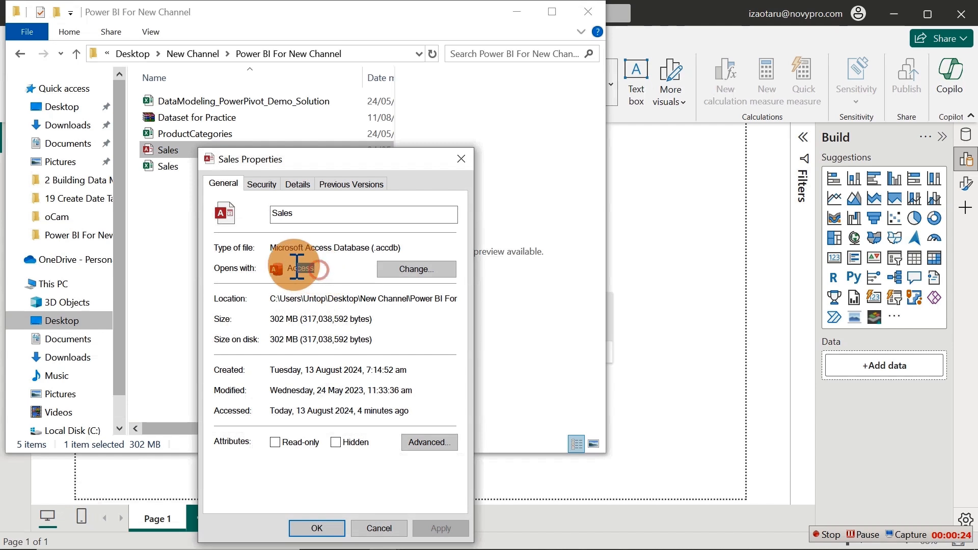
left_click(368, 529)
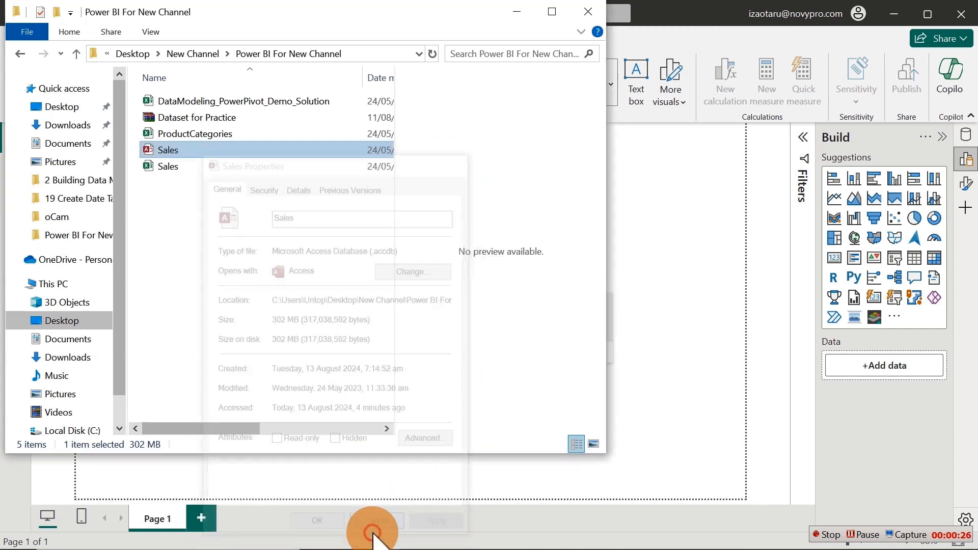
left_click(190, 172)
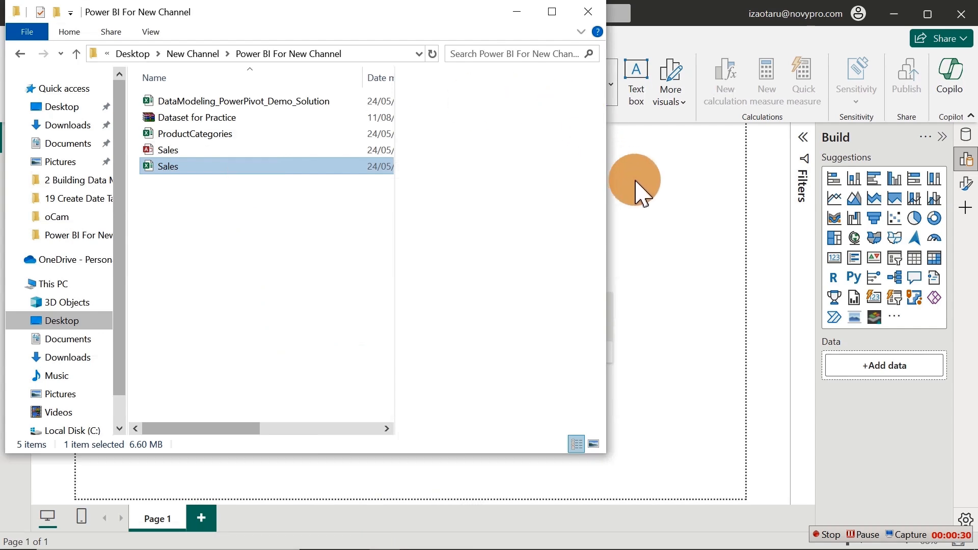
left_click(650, 195)
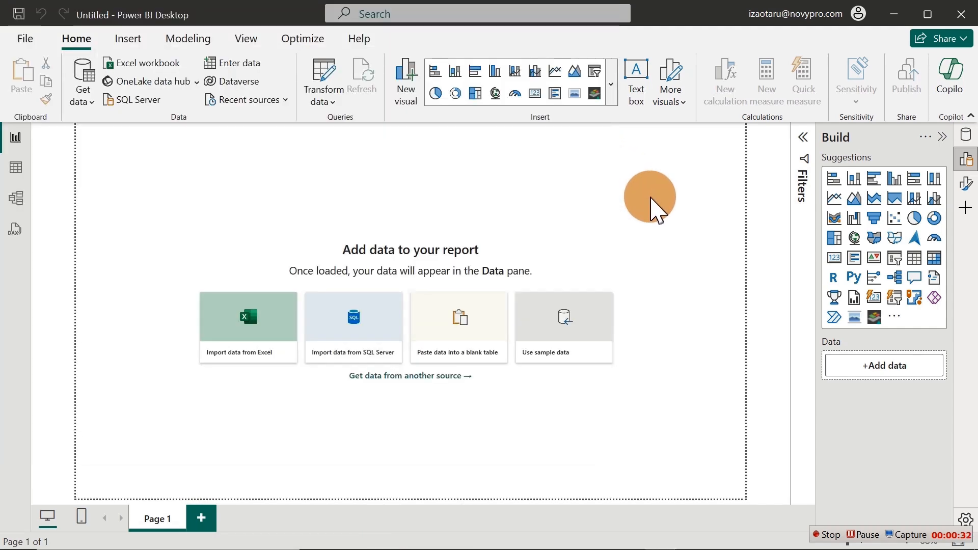
- Check the relationship settings in the current file's Data Load options, and close the options without changes
left_click(25, 39)
left_click(77, 502)
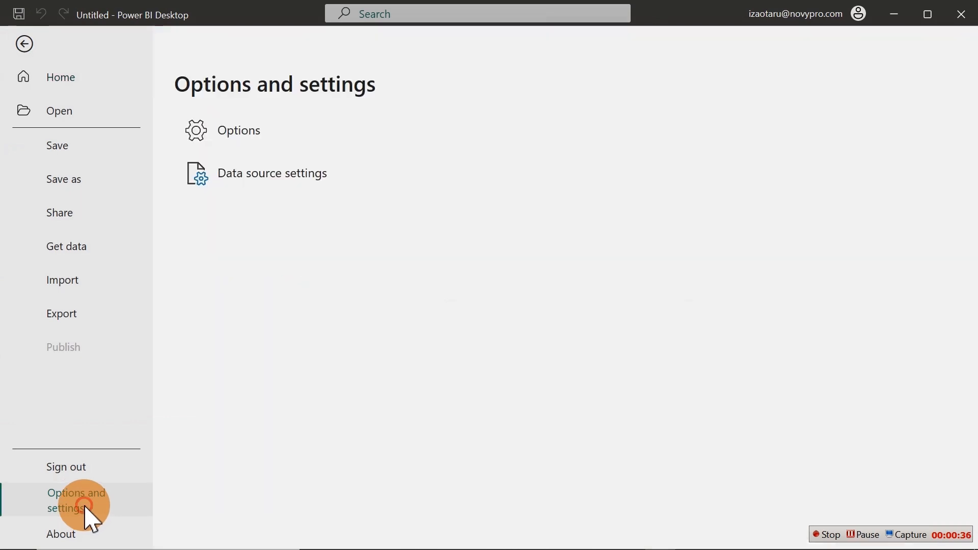
left_click(240, 132)
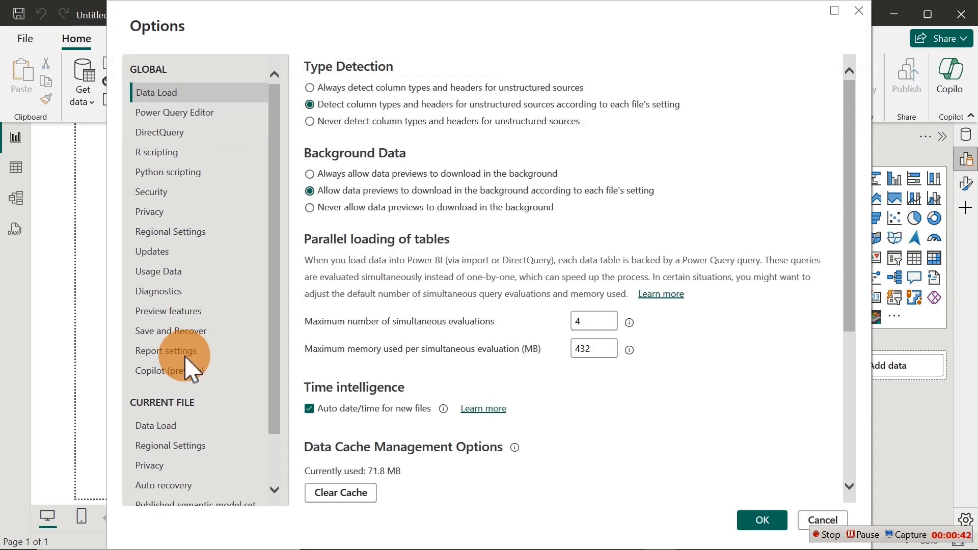
left_click(156, 431)
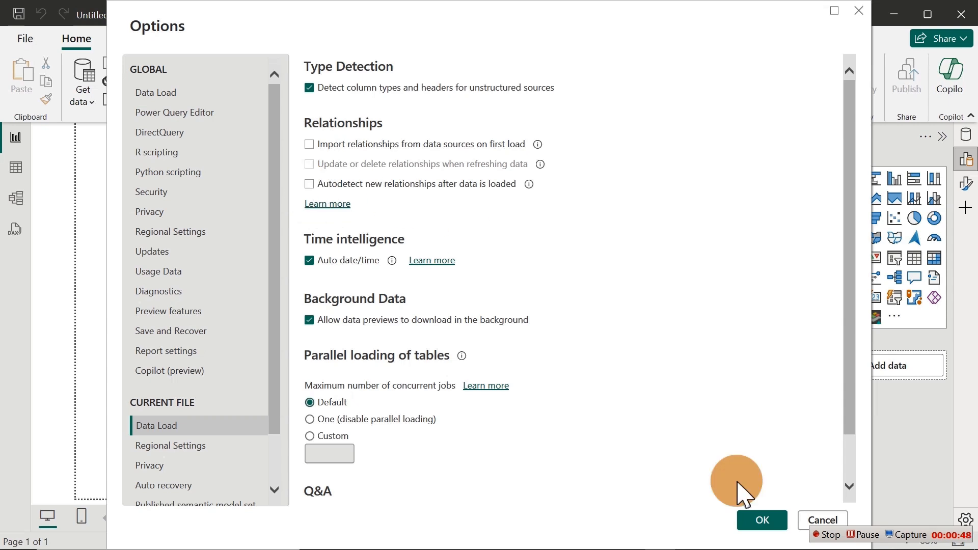
left_click(804, 519)
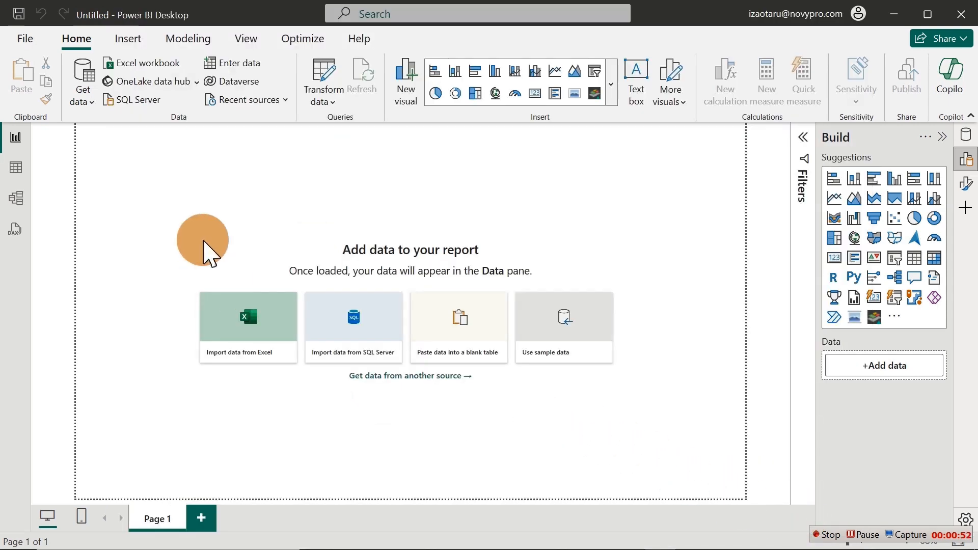
- Connect to the Sales Access database file using the Access database connector
left_click(90, 104)
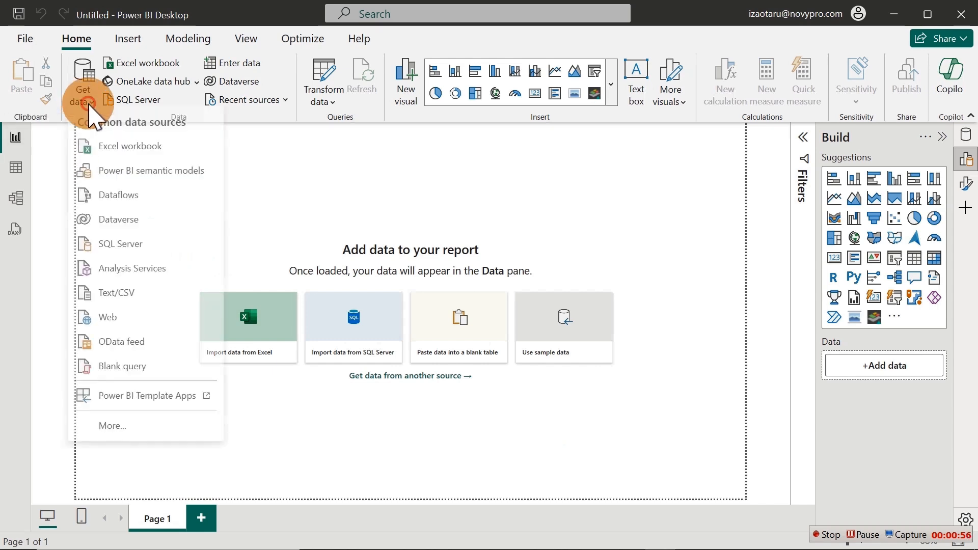
left_click(122, 431)
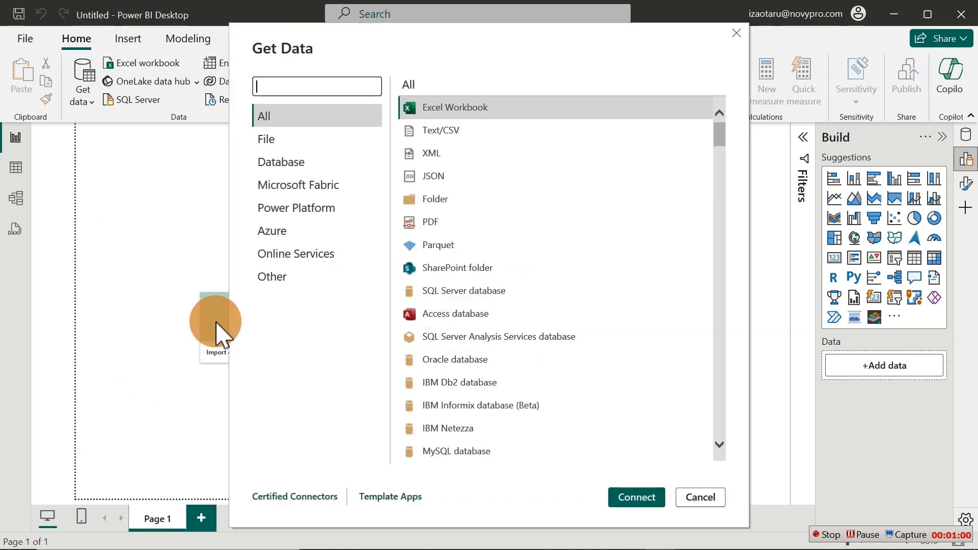
left_click(411, 318)
left_click(639, 498)
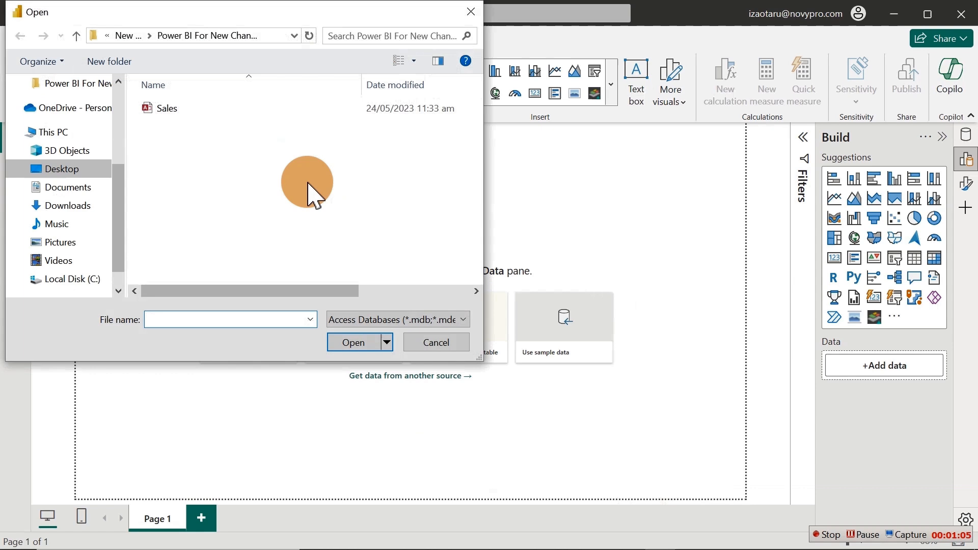
double_click(187, 110)
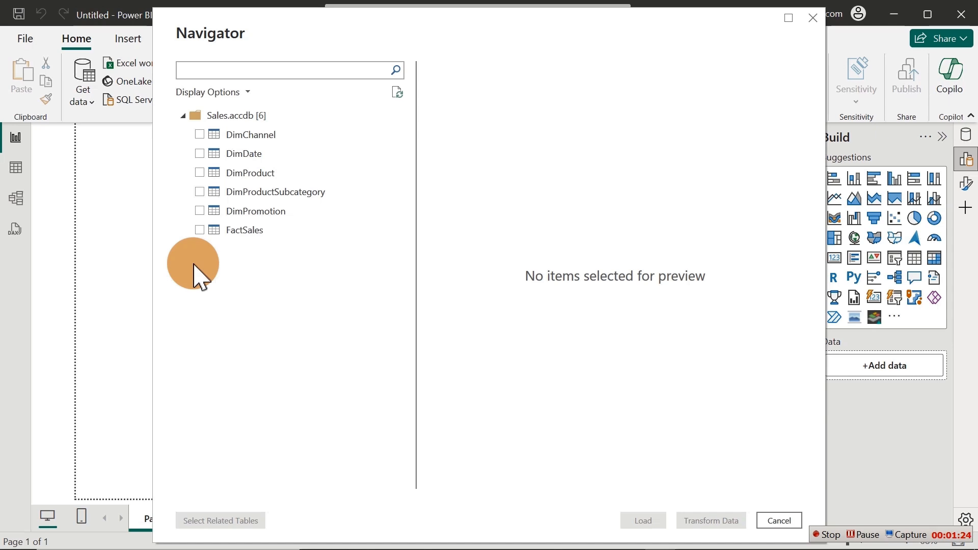
- Select the DimChannel, DimProduct, DimProductSubcategory, DimPromotion and FactSales tables from Sales.accdb for import
left_click(200, 135)
left_click(199, 172)
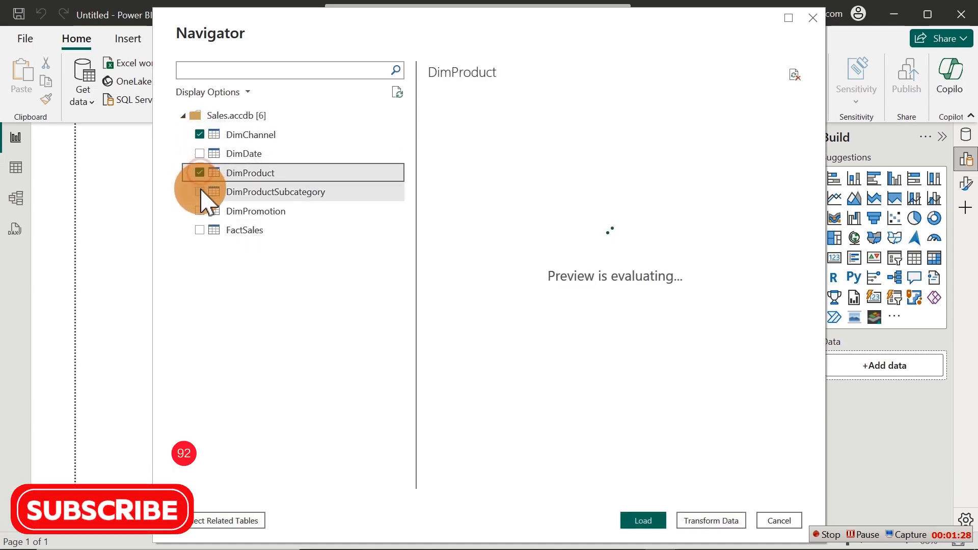
left_click(200, 192)
left_click(200, 211)
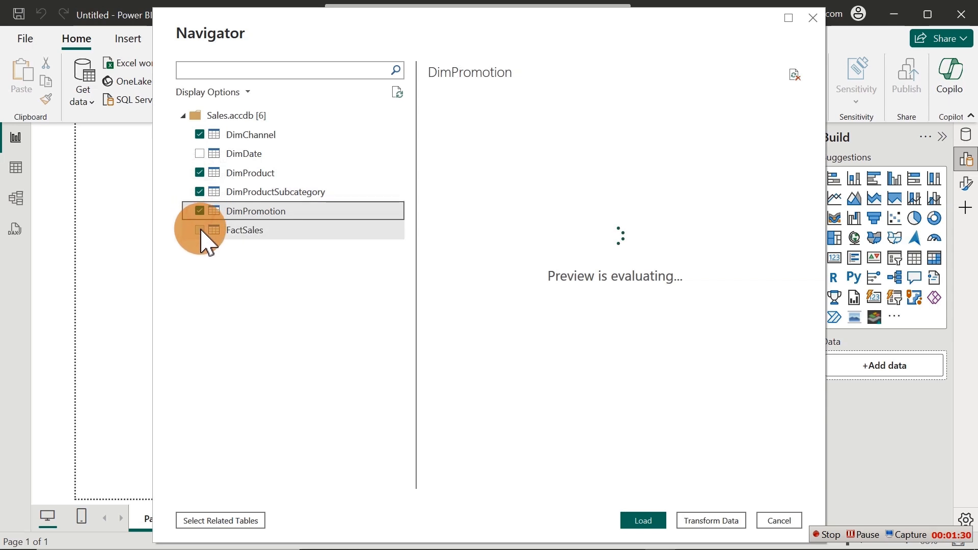
left_click(200, 229)
- Preview the contents of the DimProduct and DimDate tables, keeping DimProduct selected and DimDate excluded from the import
left_click(199, 173)
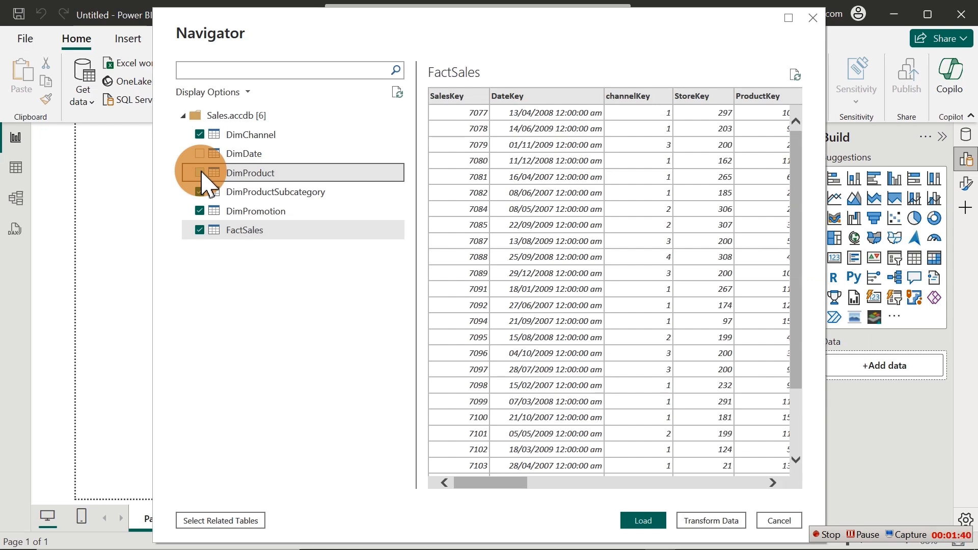
left_click(200, 173)
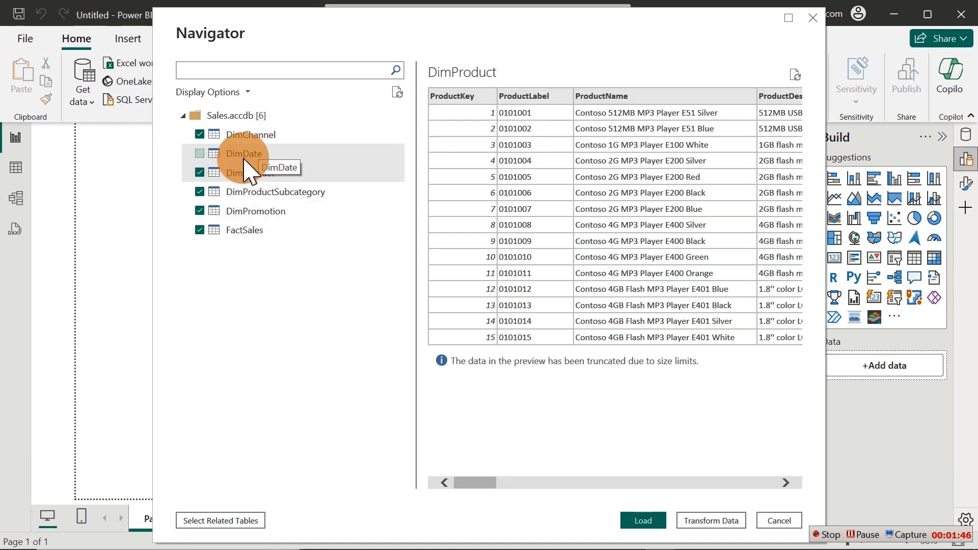
left_click(244, 161)
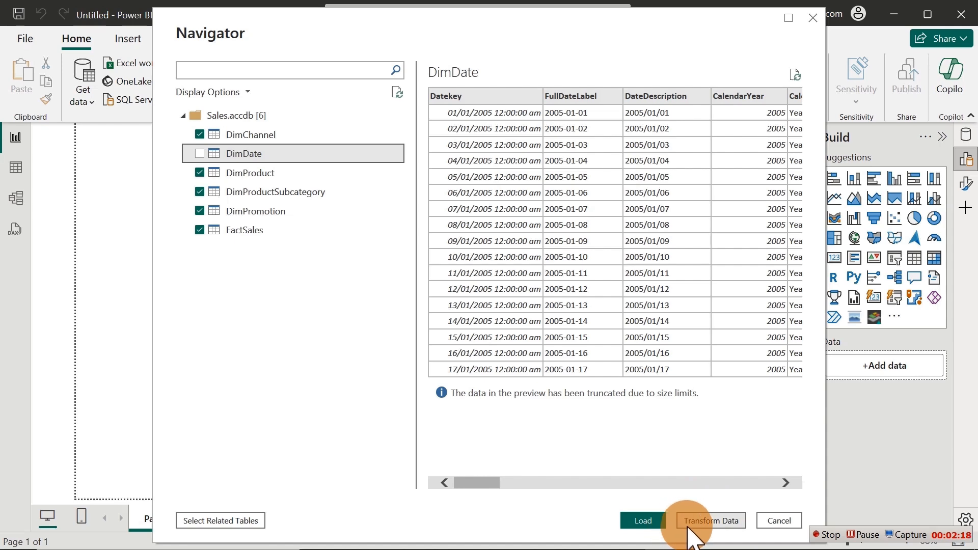
- Open the selected tables in Power Query for transformation and view the FactSales, DimPromotion and DimProductSubcategory queries
left_click(712, 521)
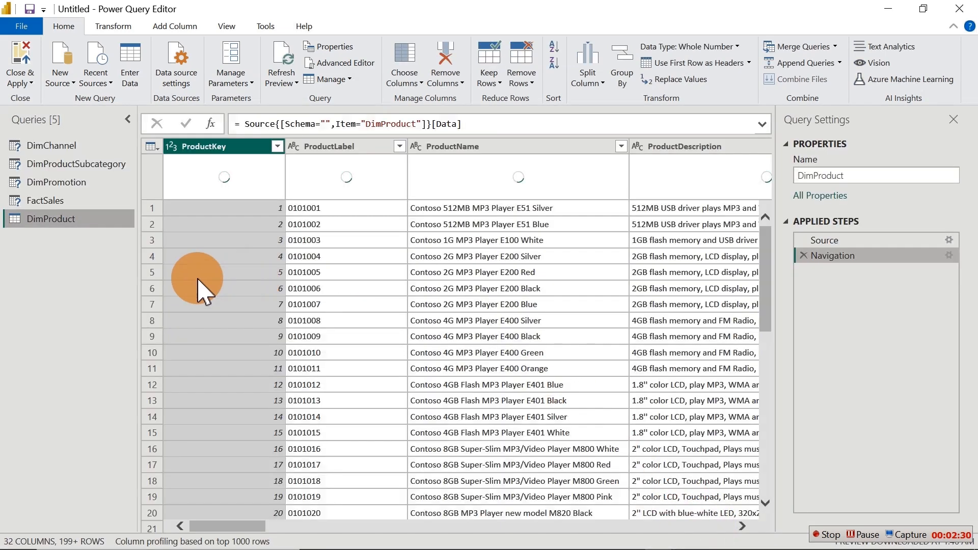
left_click(48, 201)
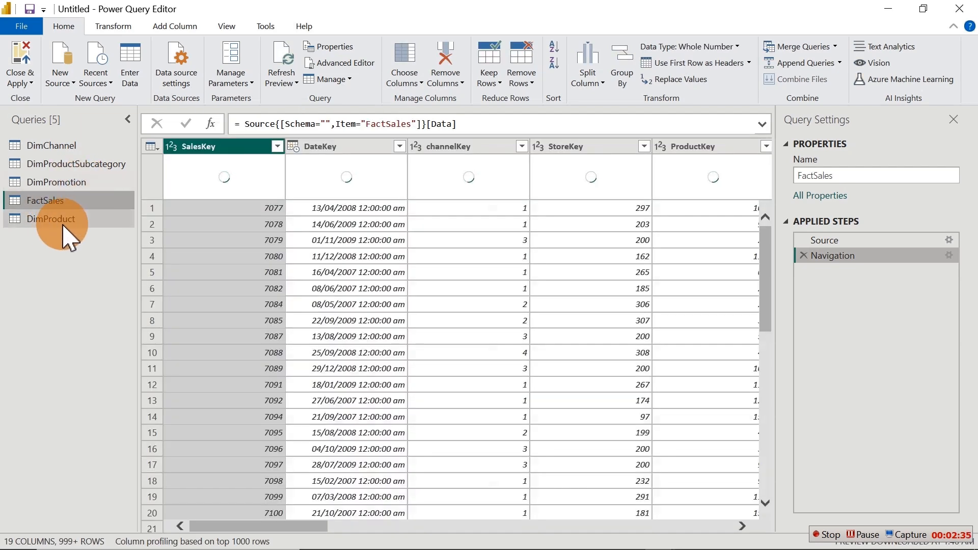
left_click(65, 182)
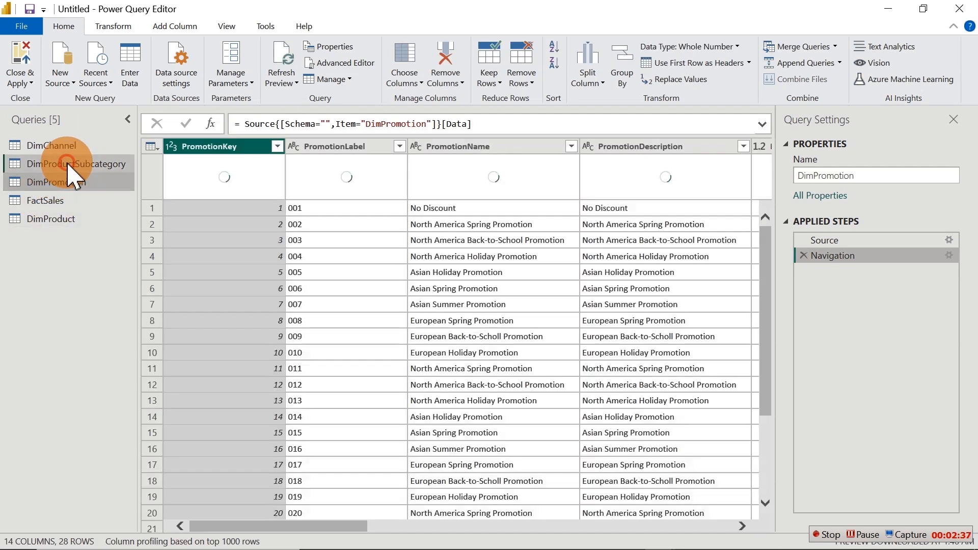
left_click(68, 162)
- Display the DimChannel query and turn off the Column quality option for the data preview
left_click(69, 147)
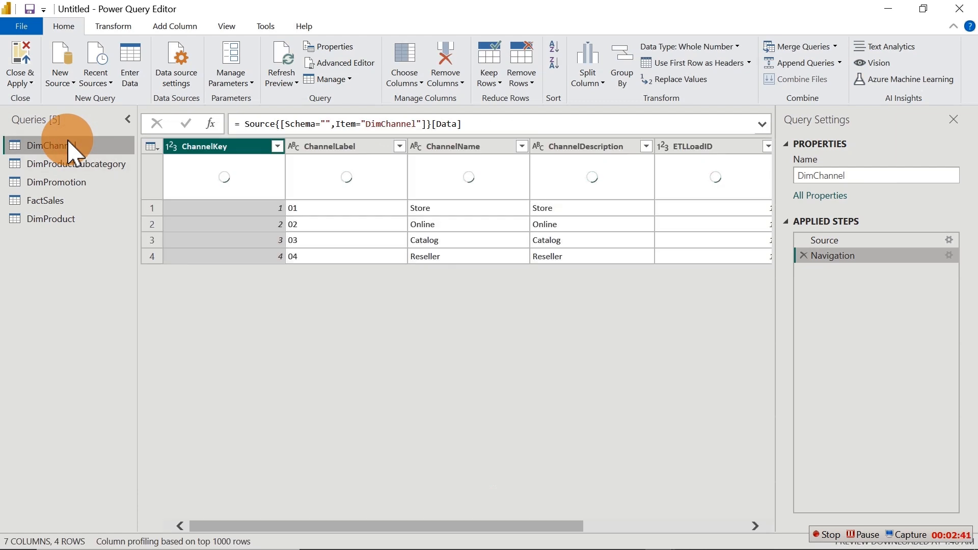
left_click(226, 30)
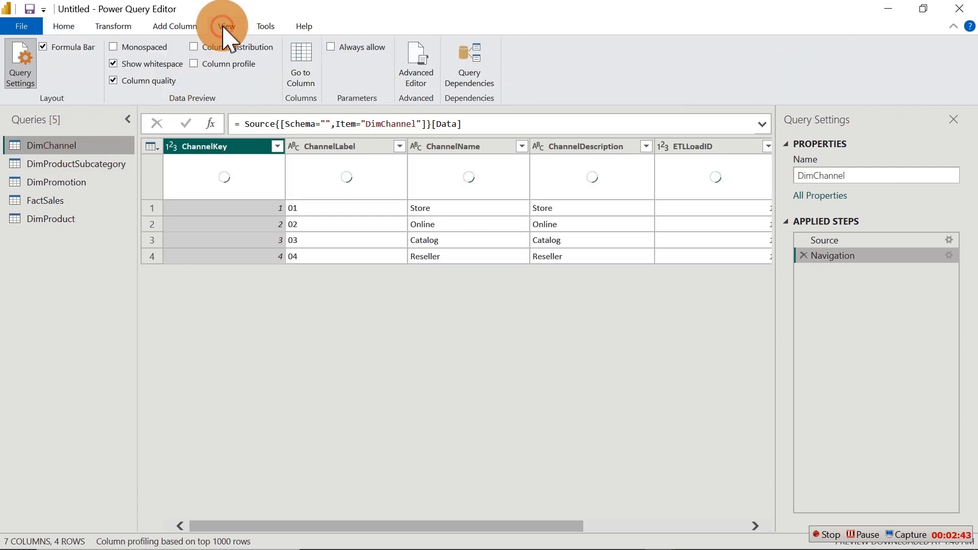
left_click(123, 82)
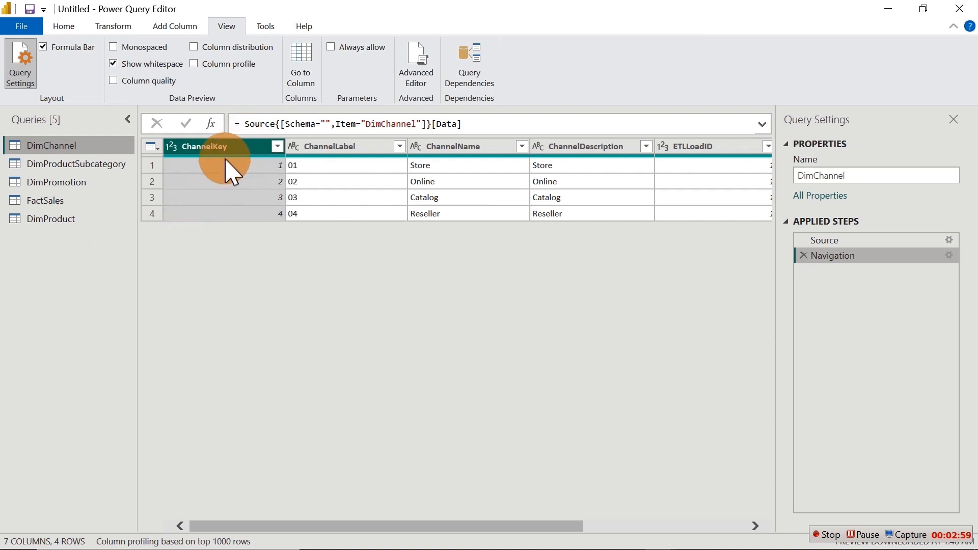
- Examine the DimChannel columns from ChannelLabel through LoadDate to judge which ones the analysis needs
left_click(318, 149)
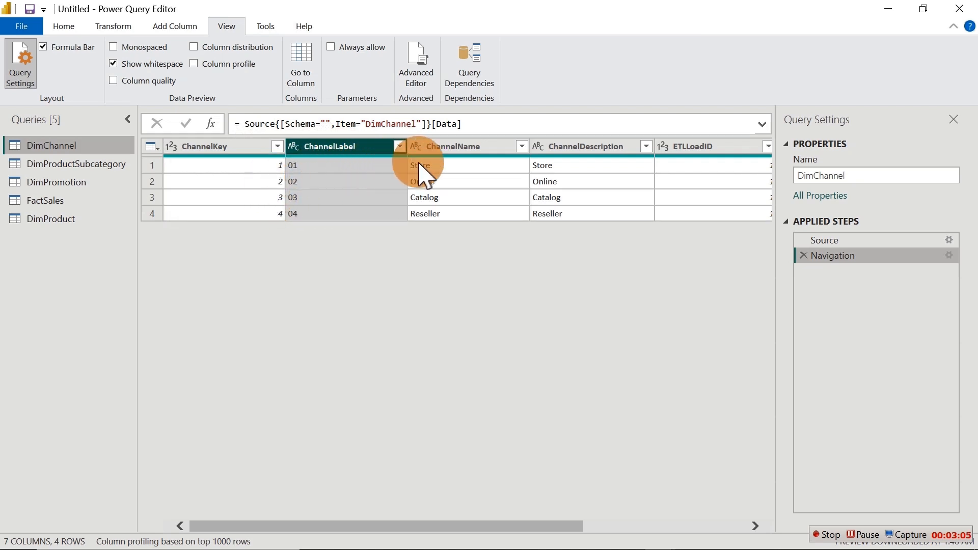
left_click(472, 147)
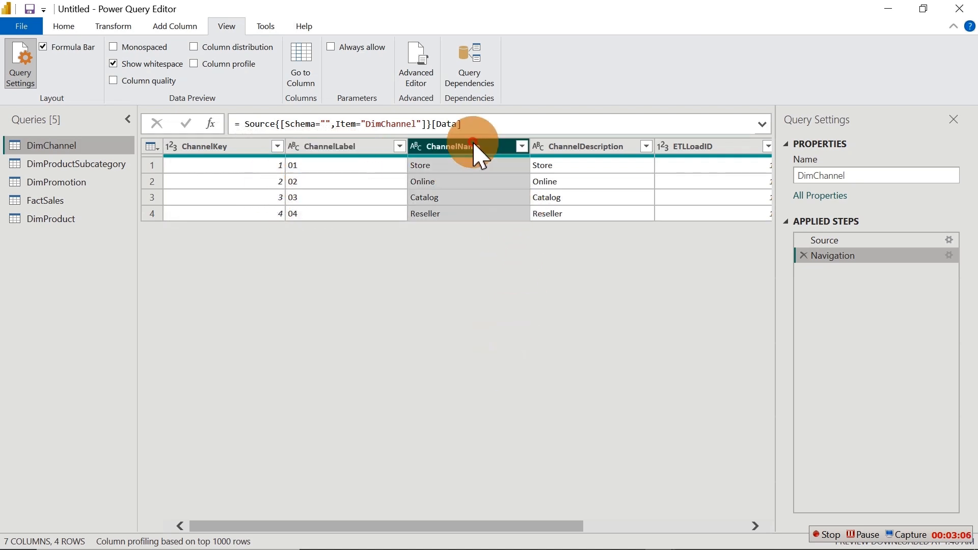
left_click(565, 147)
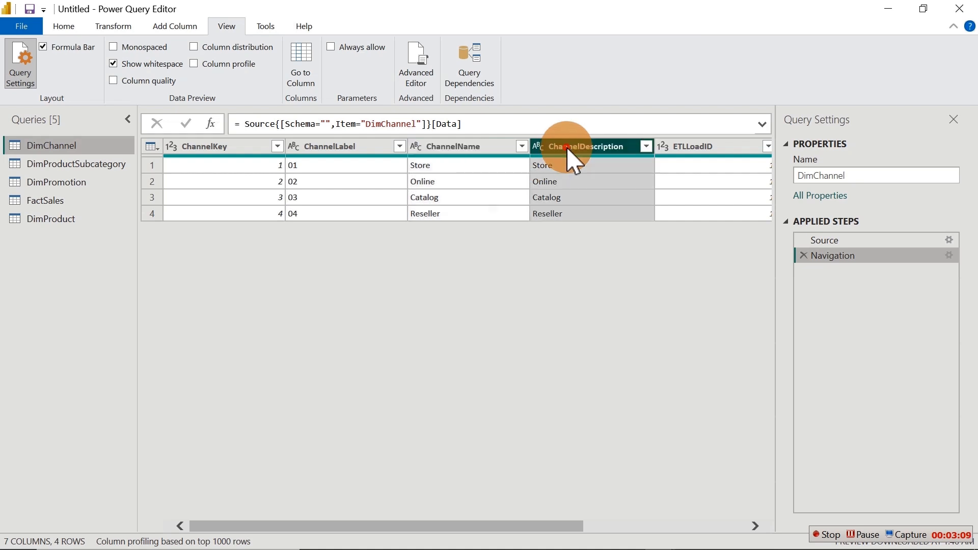
left_click(455, 181)
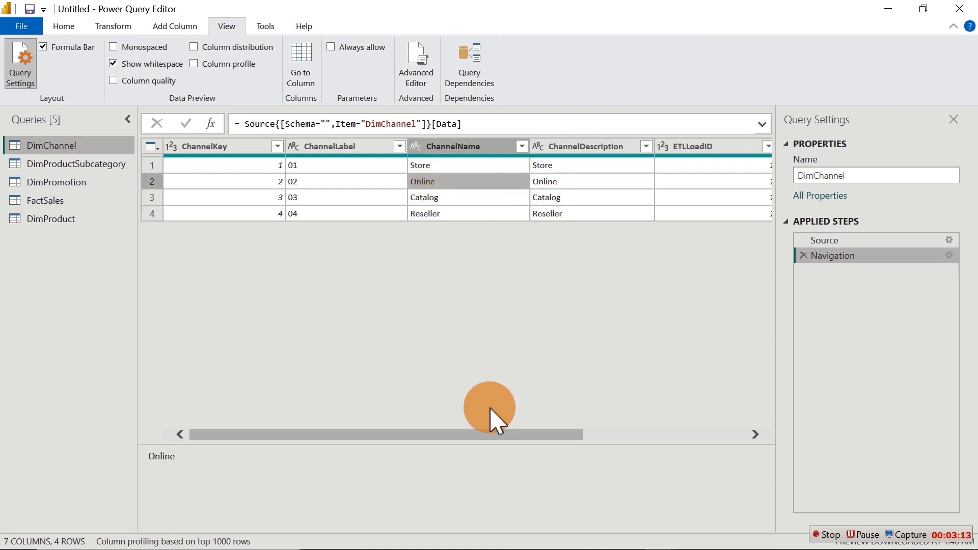
left_click_drag(472, 437, 695, 438)
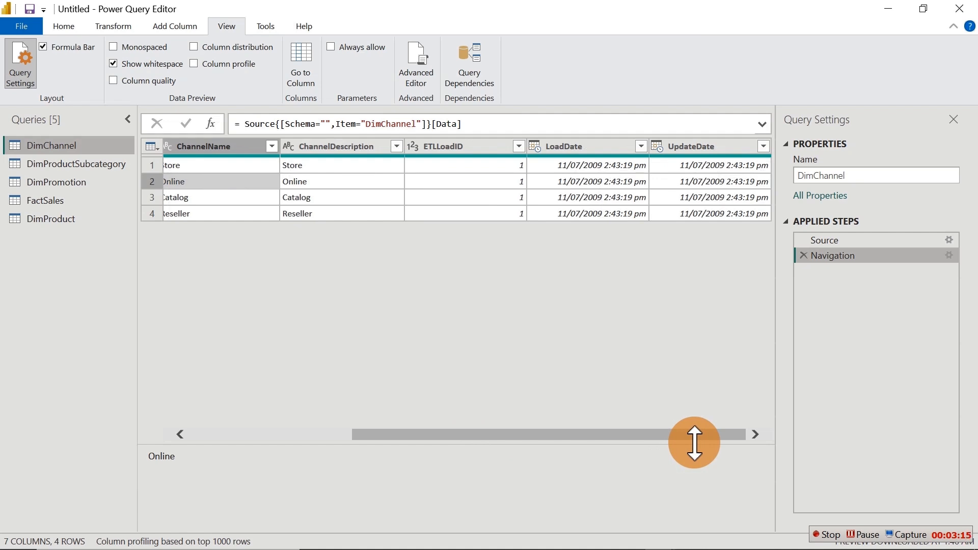
left_click(474, 146)
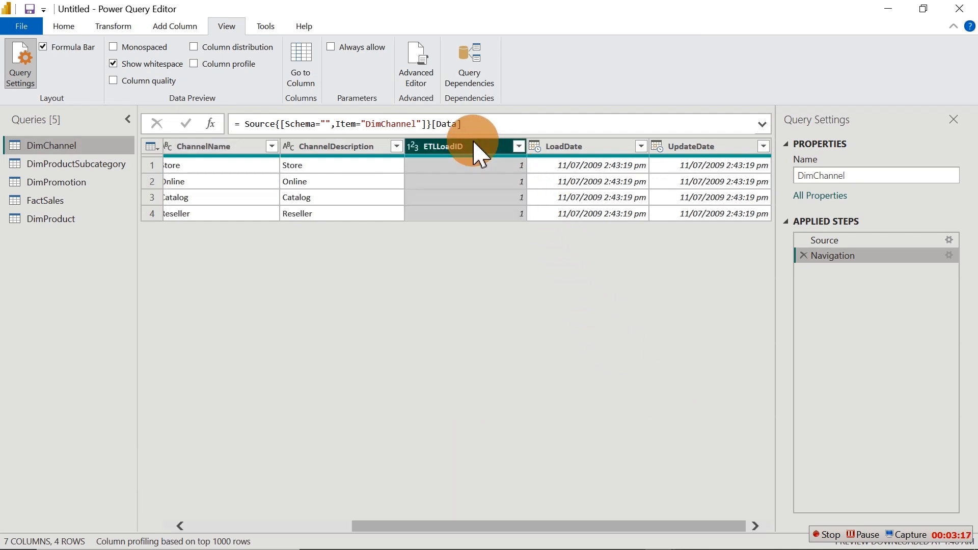
left_click(565, 149)
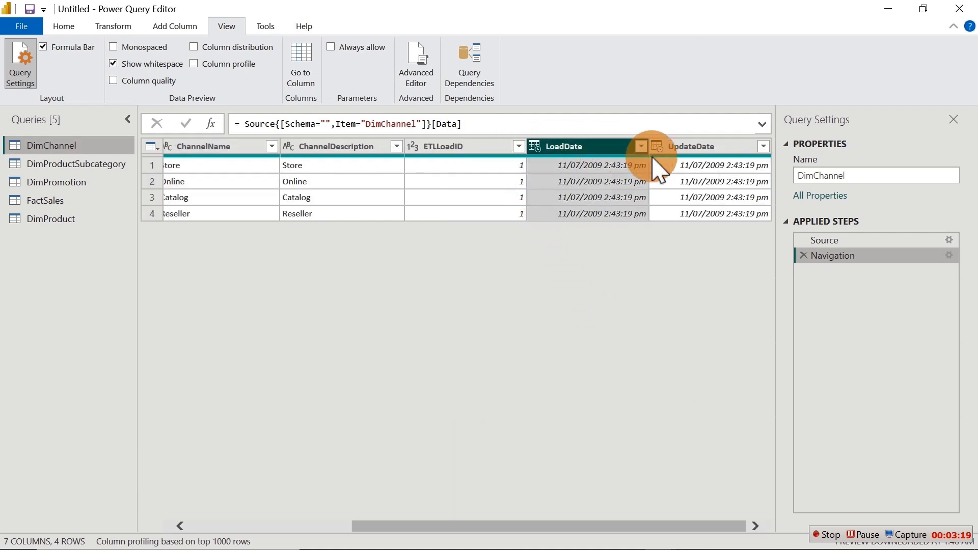
- Remove the ChannelLabel, ChannelDescription, ETLLoadID, LoadDate and UpdateDate columns from DimChannel together, and delete that applied step again
left_click(715, 150)
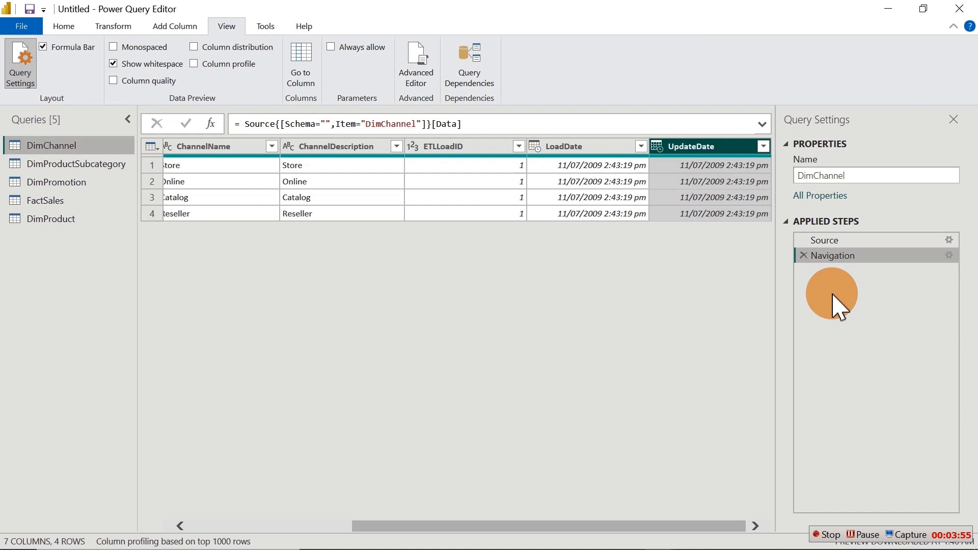
left_click(568, 149, "ctrl")
left_click(494, 149, "ctrl")
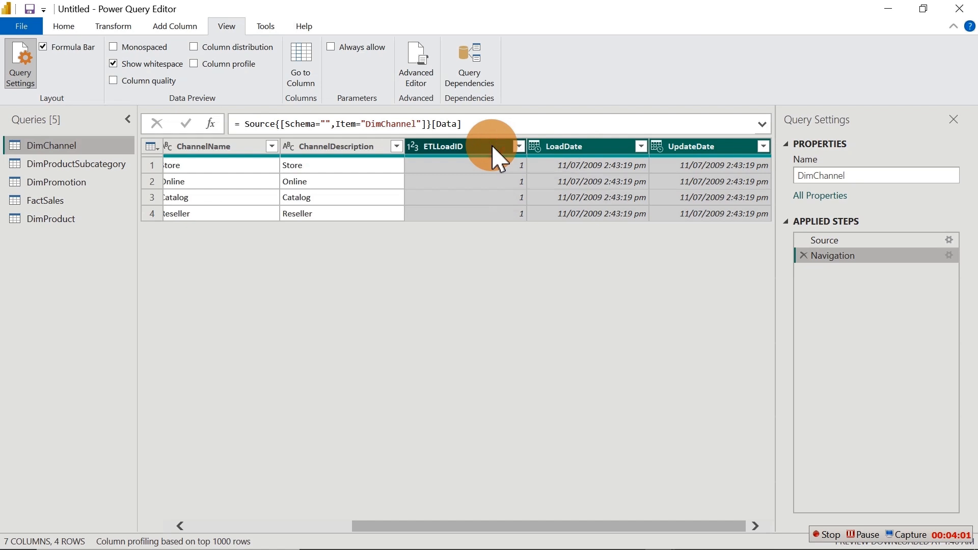
left_click(334, 149, "ctrl")
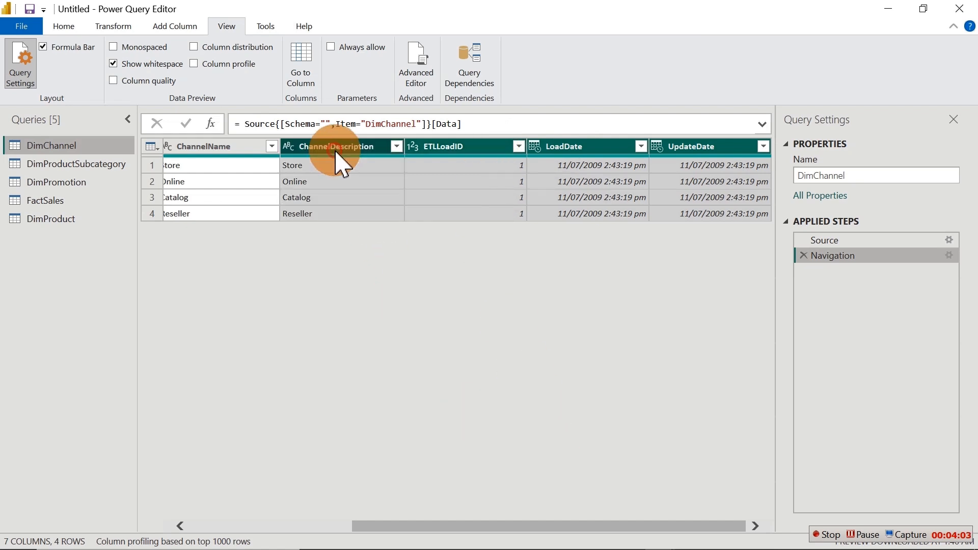
left_click_drag(584, 527, 392, 527)
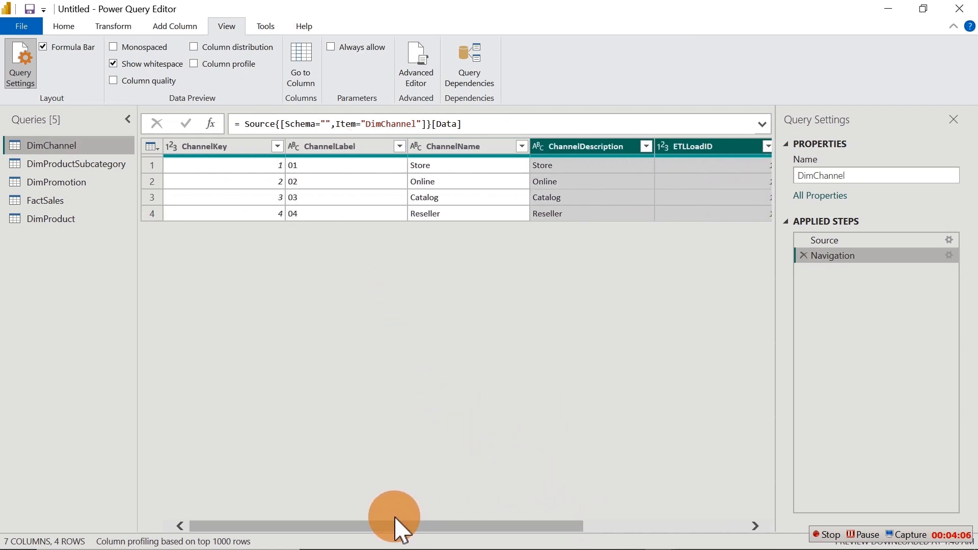
left_click(335, 151, "ctrl")
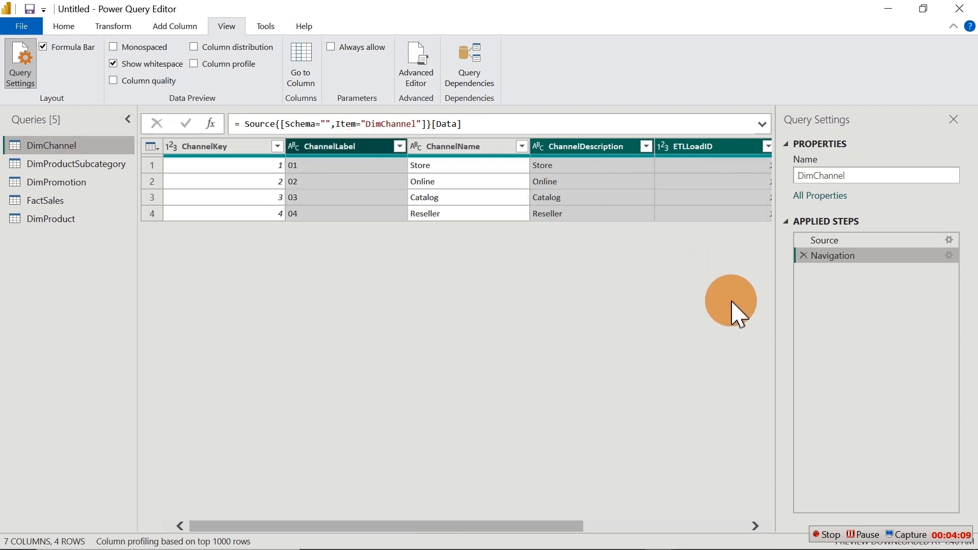
right_click(335, 148)
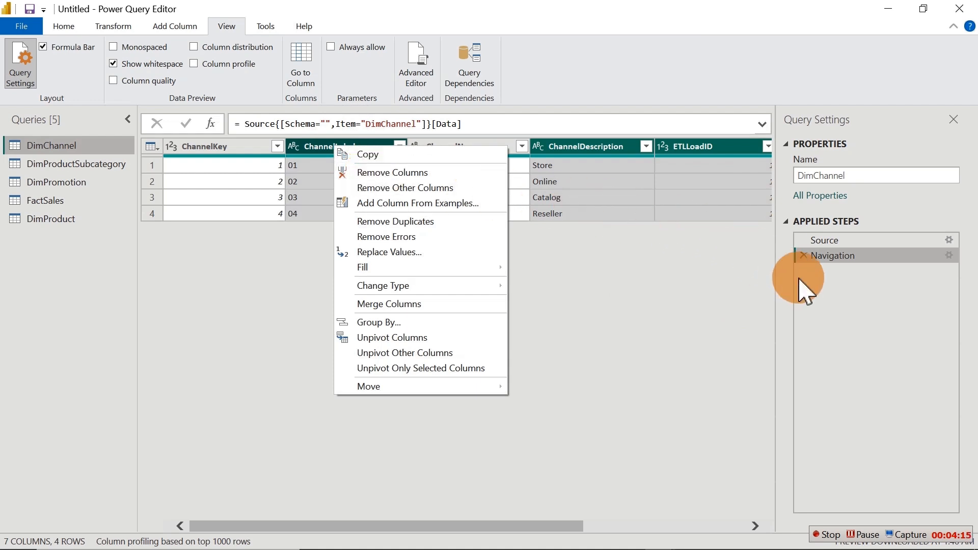
left_click(402, 173)
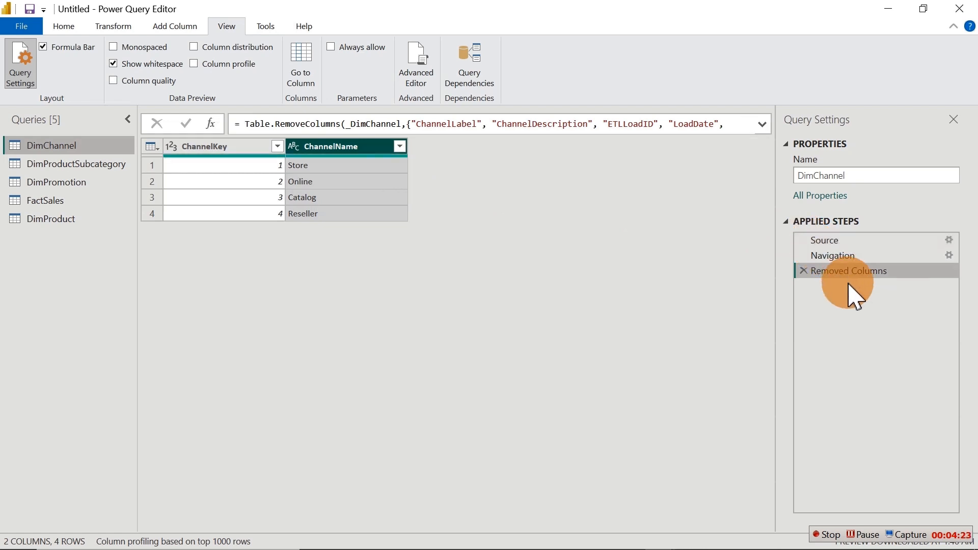
left_click(804, 270)
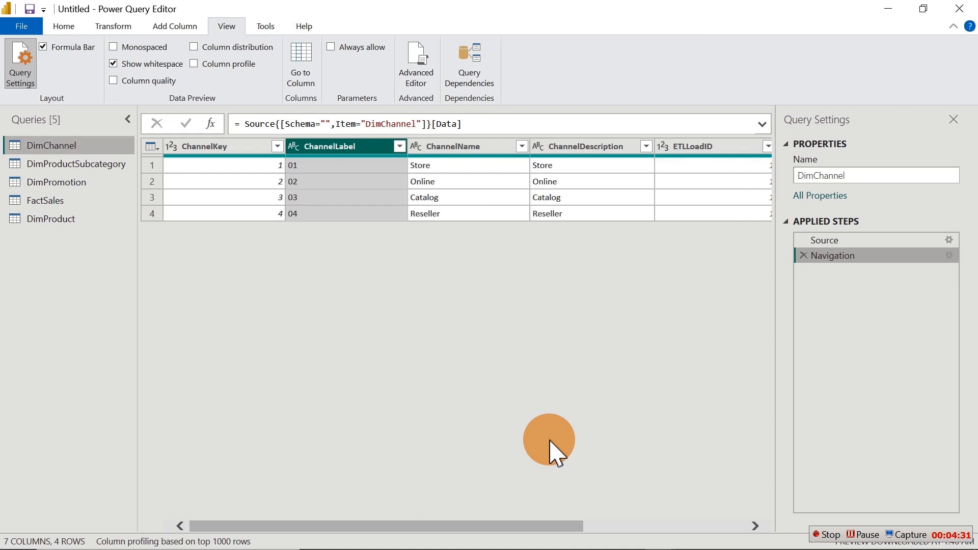
- Keep only the ChannelKey and ChannelName columns in DimChannel by removing all other columns
left_click(221, 147)
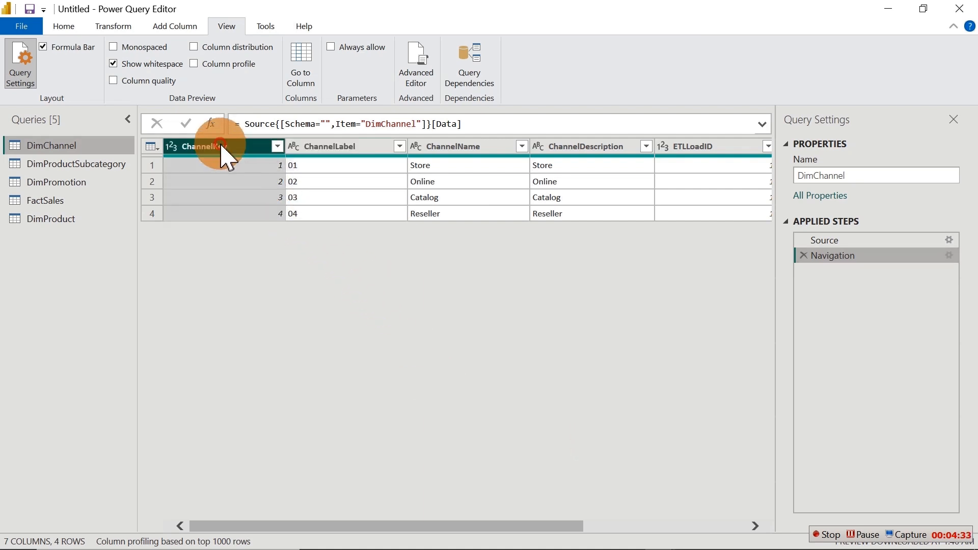
left_click(451, 146, "ctrl")
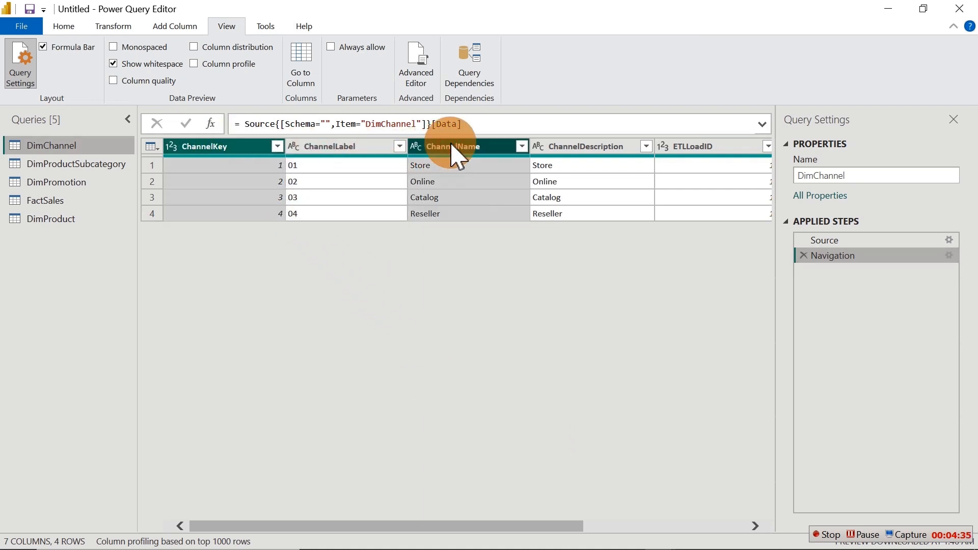
right_click(452, 147)
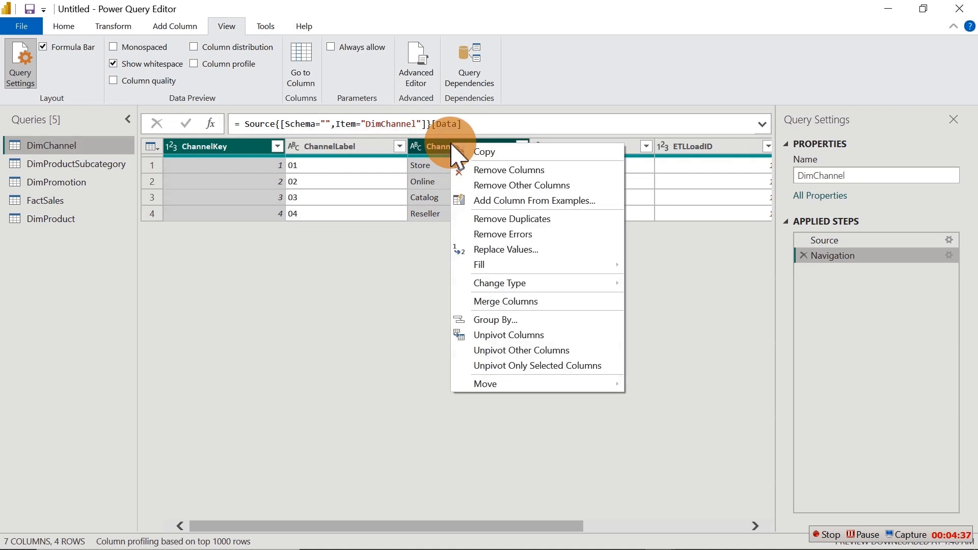
left_click(511, 186)
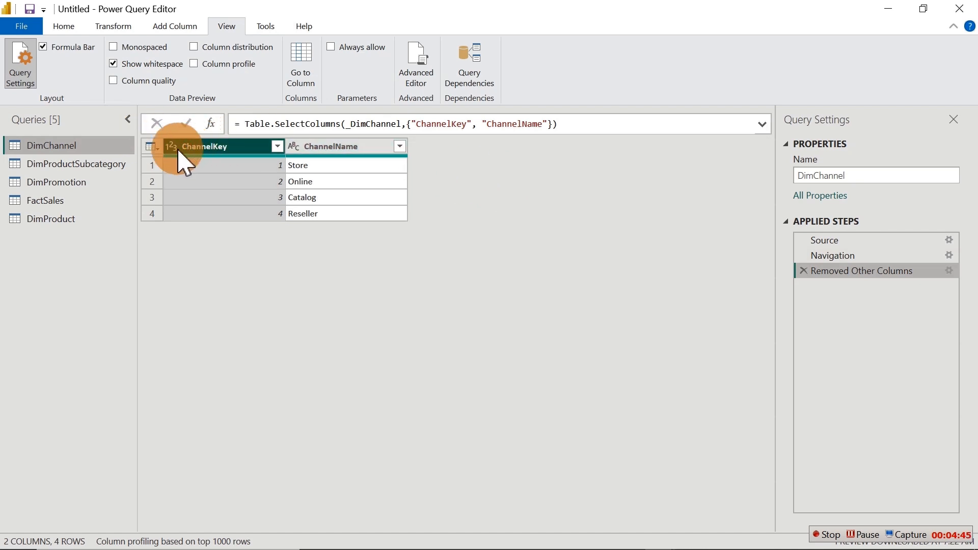
left_click(313, 149)
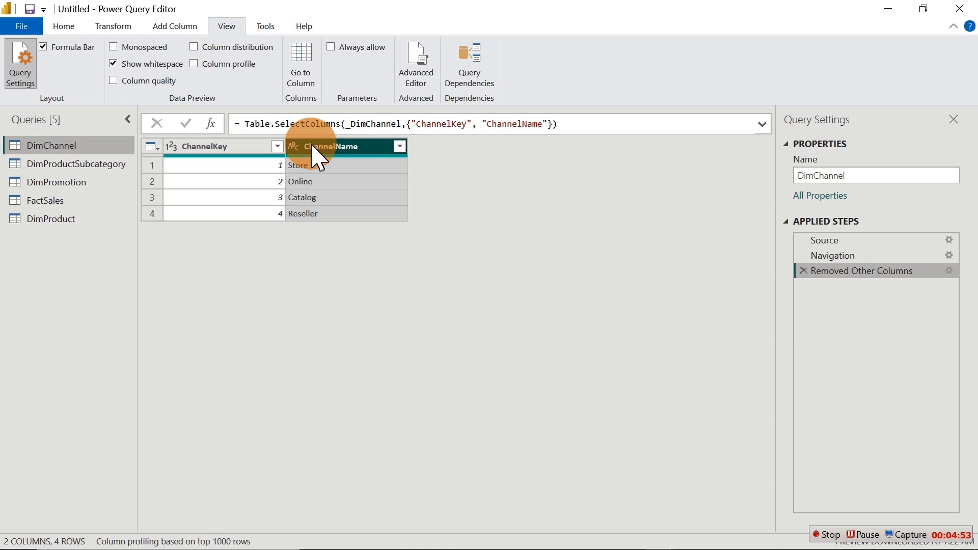
- Remove the ETLLoadID, LoadDate and UpdateDate columns from the DimProductSubcategory query
left_click(77, 164)
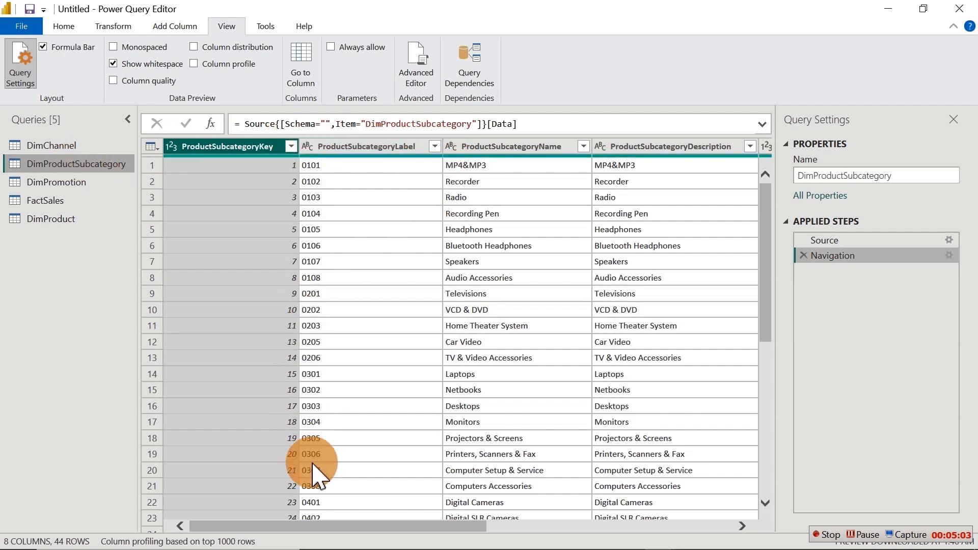
left_click_drag(331, 525, 600, 526)
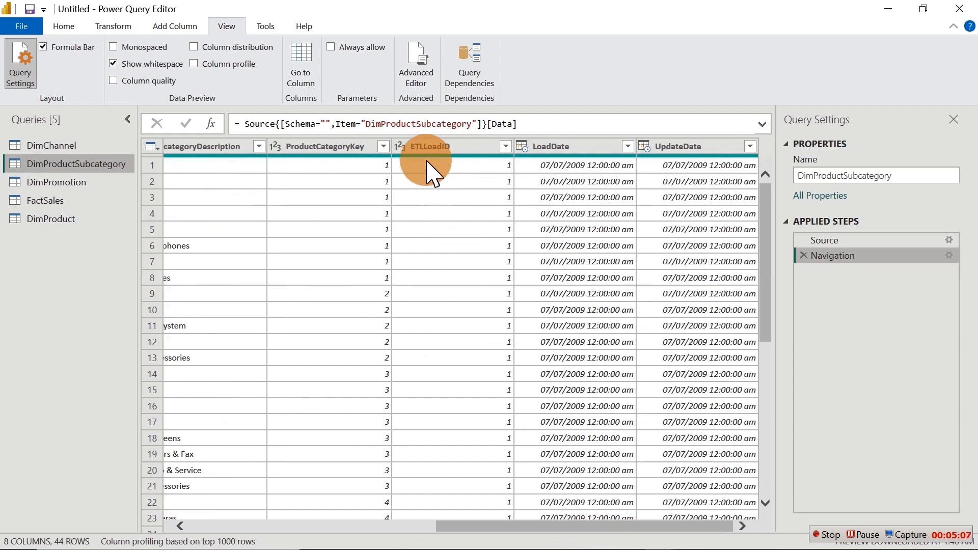
left_click(424, 147)
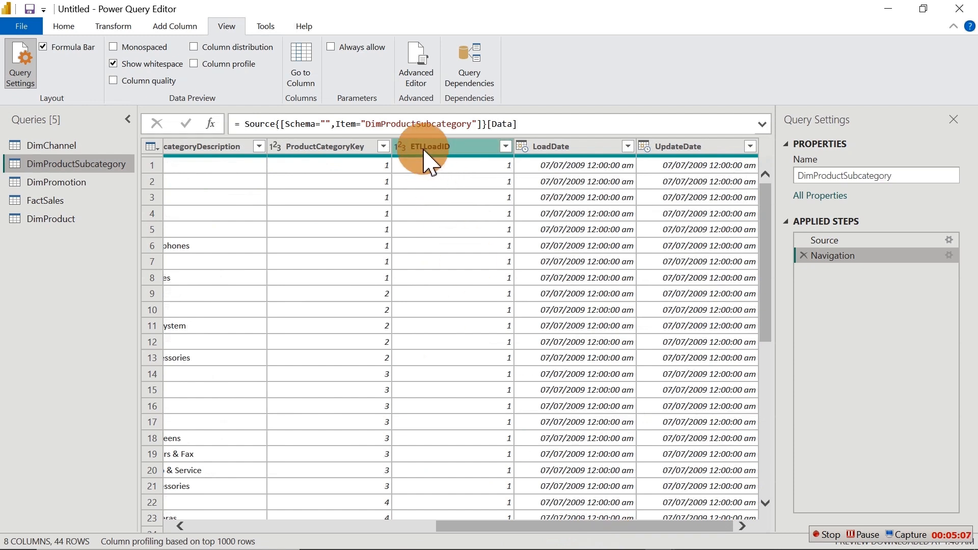
left_click(685, 148, "shift")
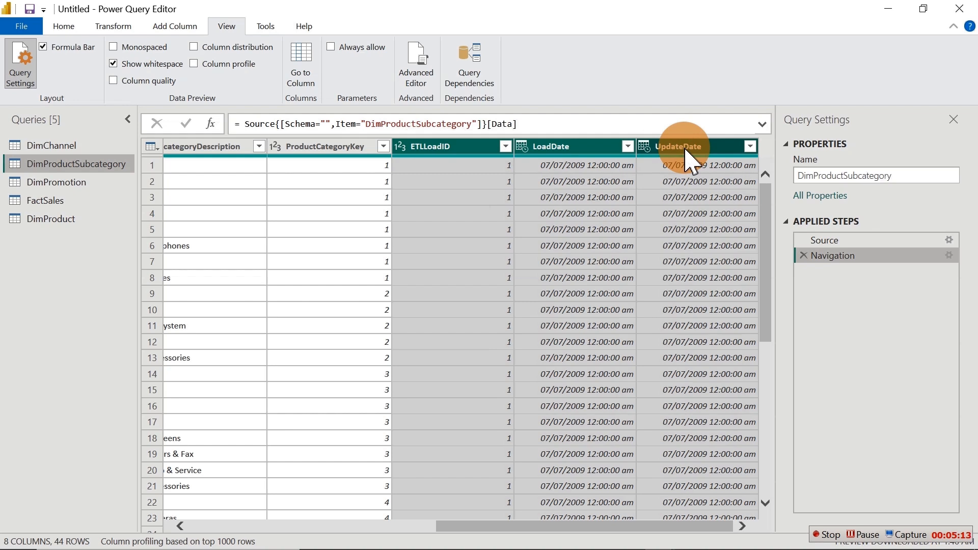
key("Delete")
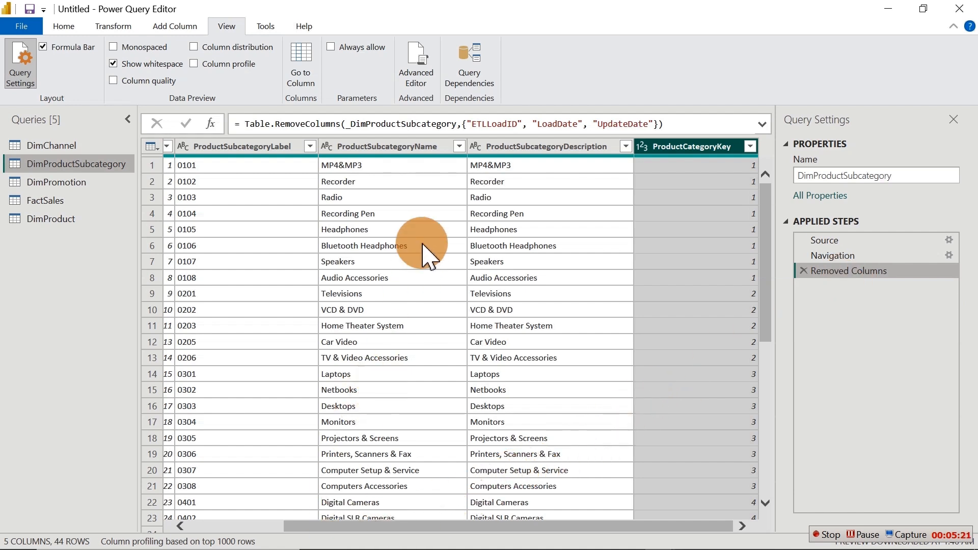
- Remove the ProductSubcategoryDescription column from DimProductSubcategory, keeping ProductSubcategoryName
left_click(515, 146)
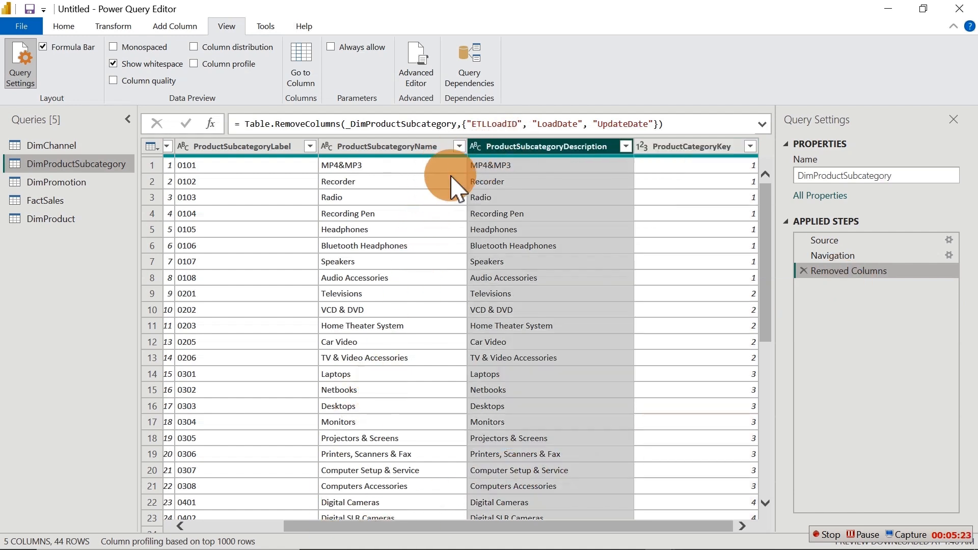
left_click(397, 148)
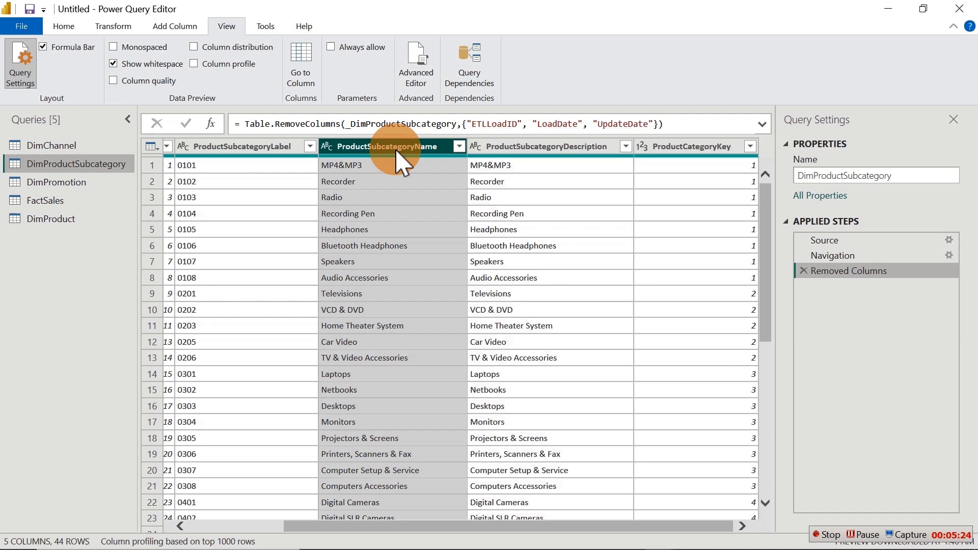
left_click(503, 148)
key("Delete")
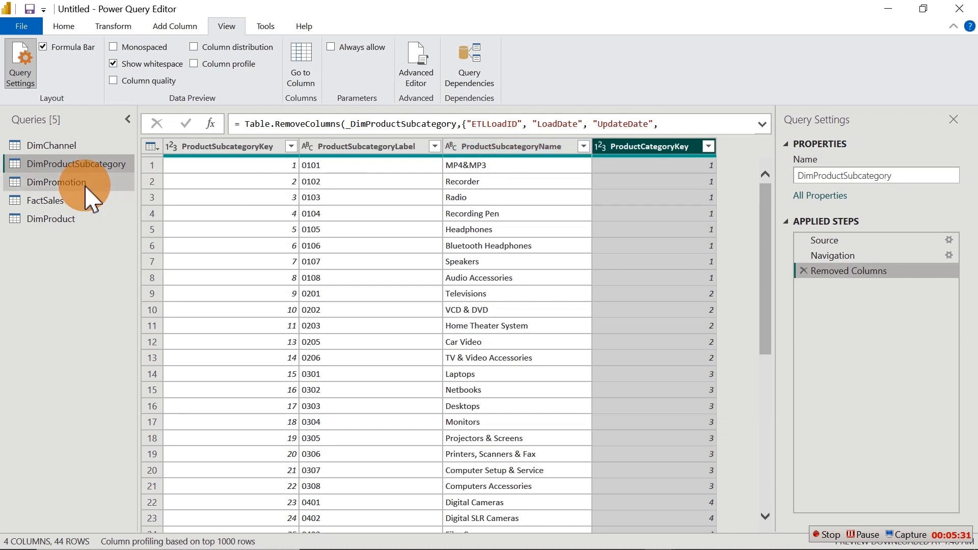
- Remove the PromotionLabel, PromotionDescription, ETLLoadID, LoadDate and UpdateDate columns from the DimPromotion query
left_click(56, 183)
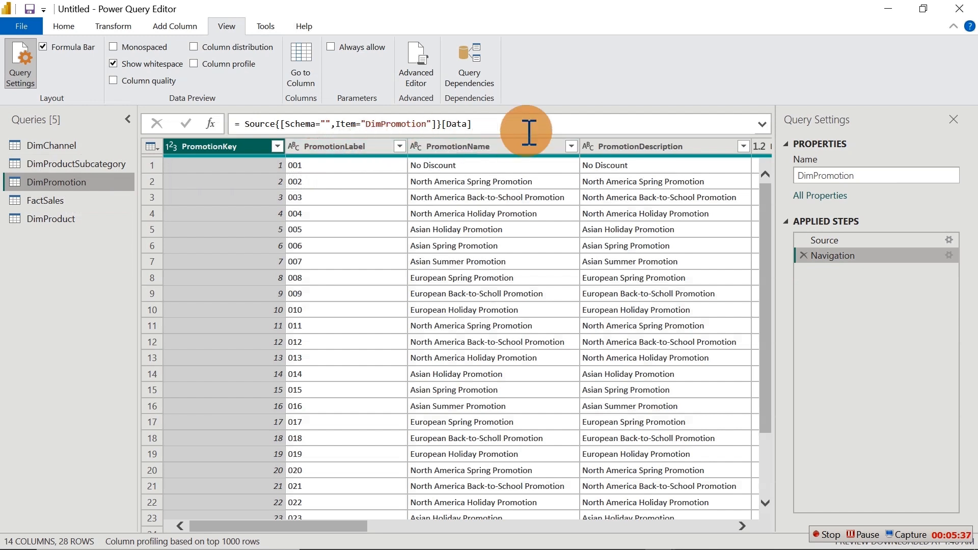
left_click(342, 151)
left_click(657, 146, "ctrl")
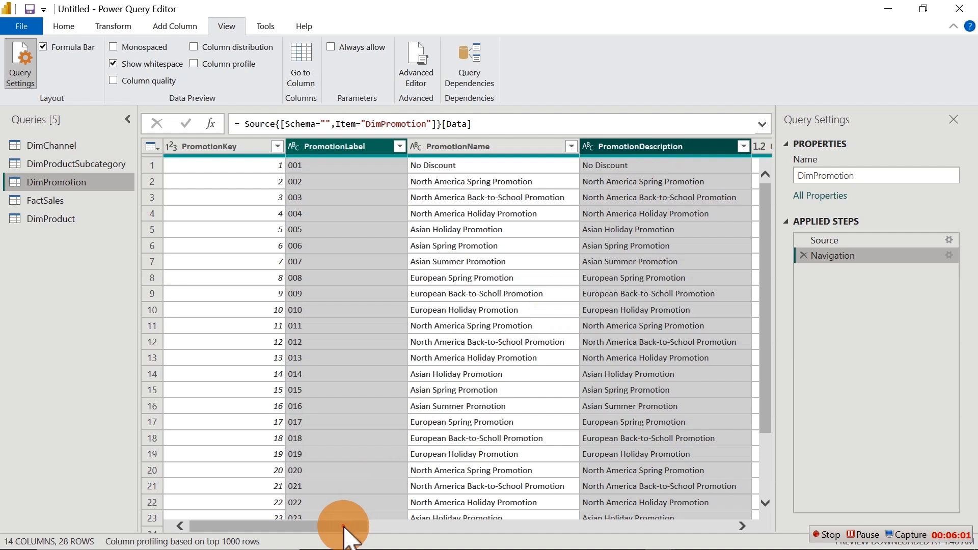
left_click_drag(344, 527, 739, 529)
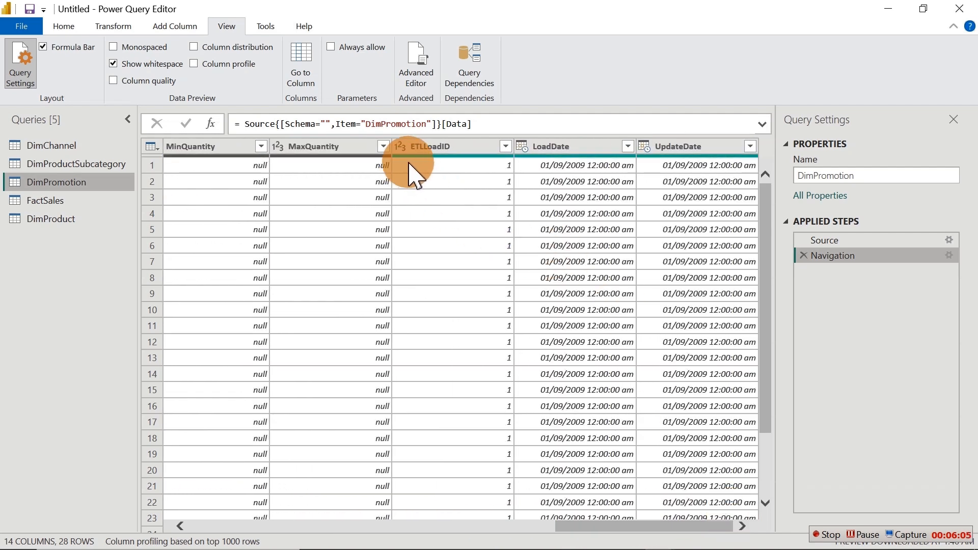
left_click(430, 150)
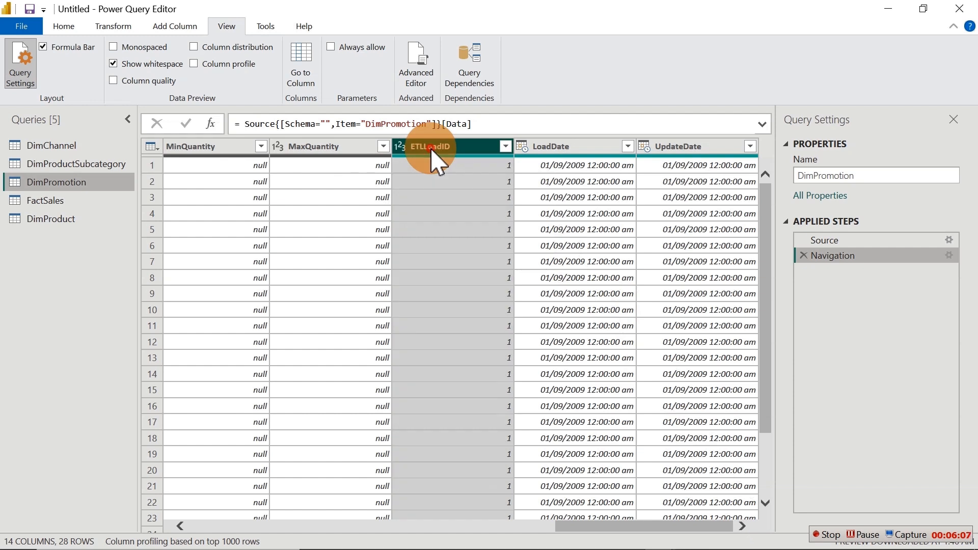
left_click(560, 149, "ctrl")
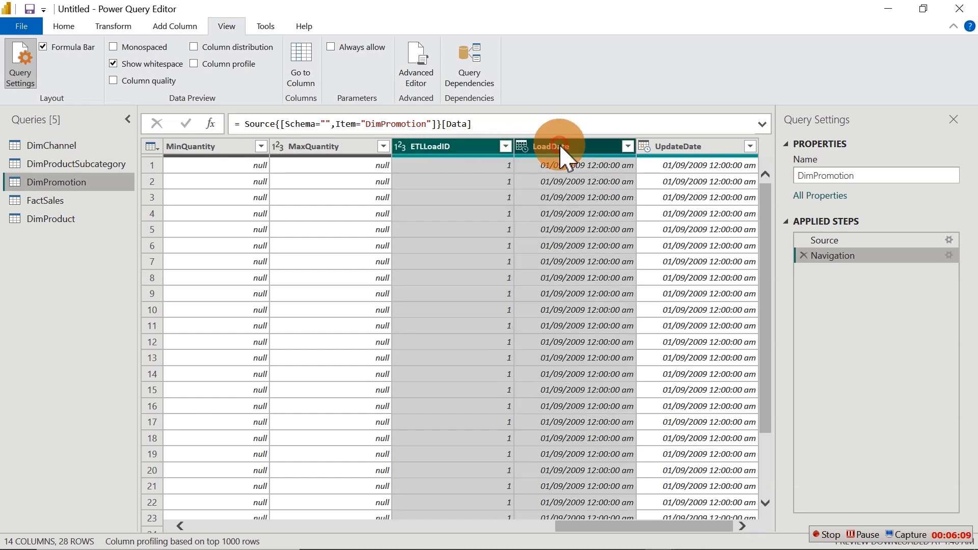
left_click(682, 148, "ctrl")
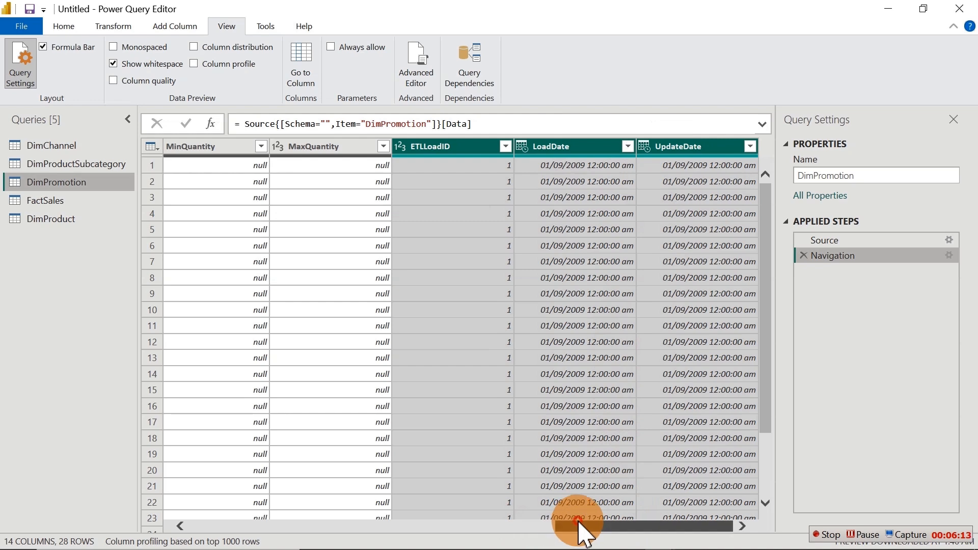
left_click_drag(581, 526, 119, 540)
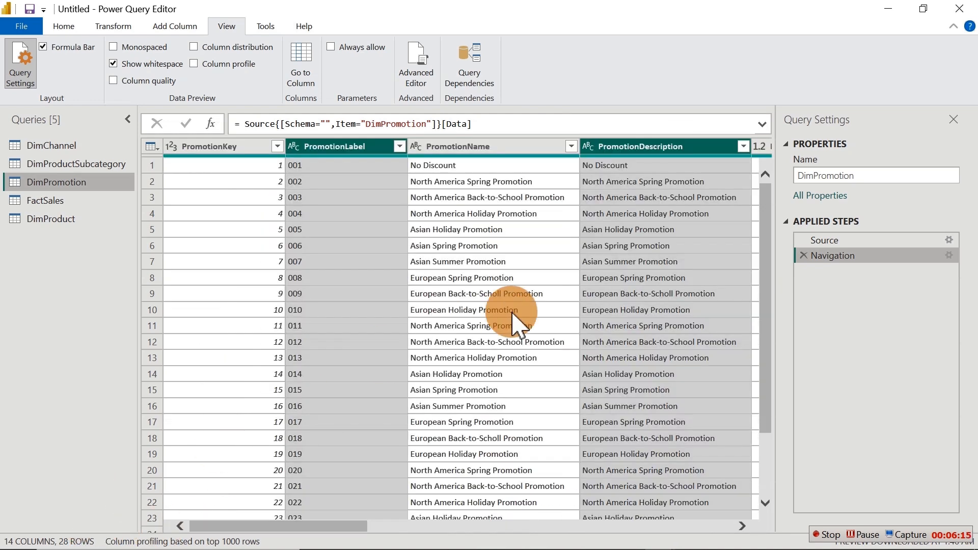
key("Delete")
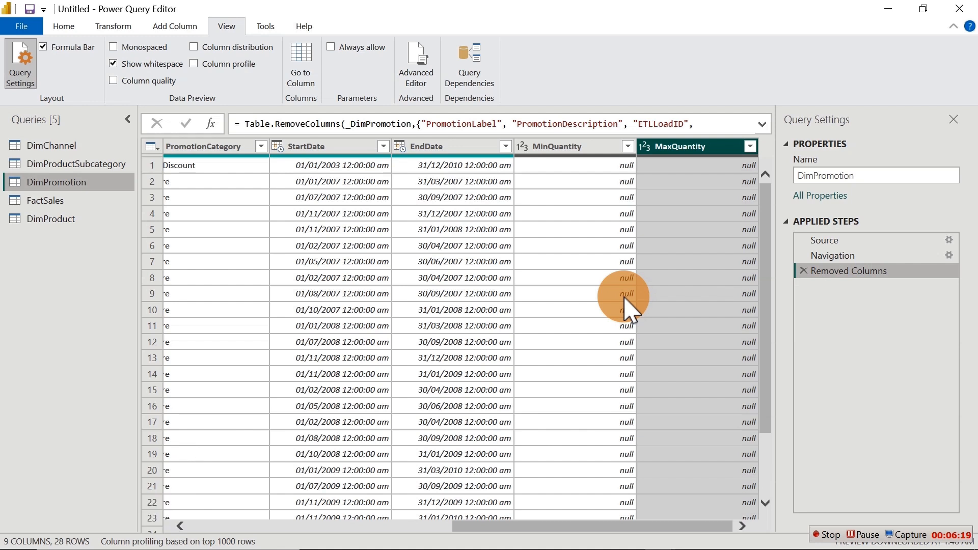
- Turn on column quality profiling and examine the valid, error and empty shares of MinQuantity in DimPromotion
left_click(563, 148)
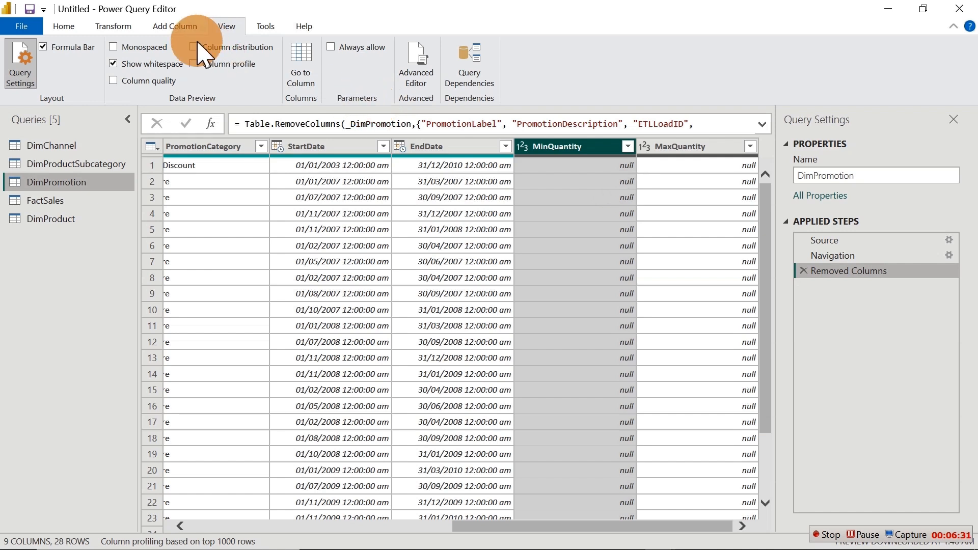
left_click(63, 28)
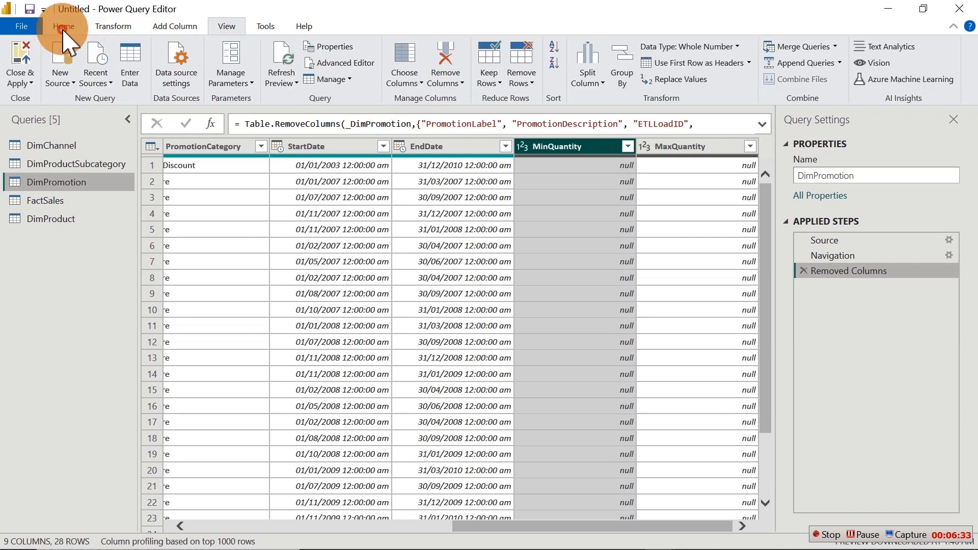
left_click(225, 28)
left_click(153, 82)
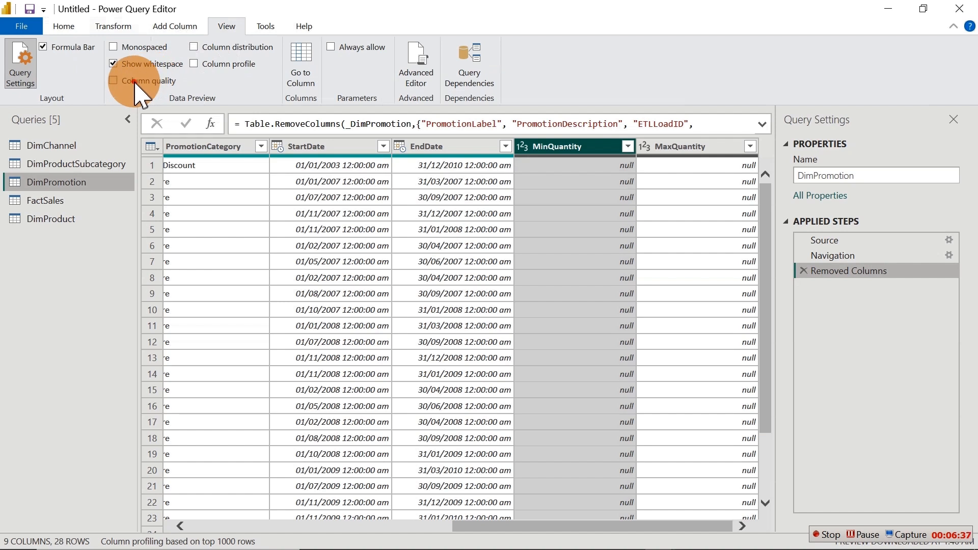
mouse_move(611, 185)
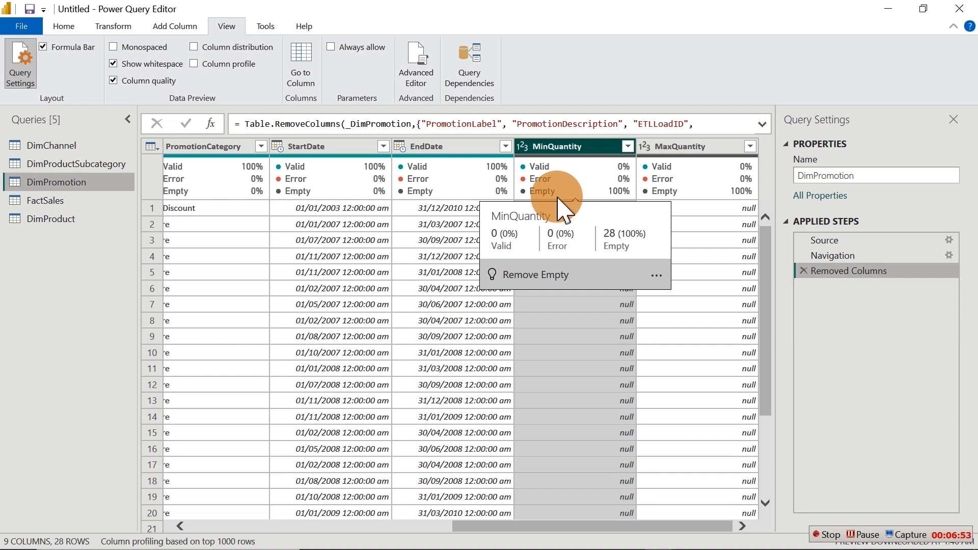
- Remove the MinQuantity and MaxQuantity columns from DimPromotion together
left_click(684, 149)
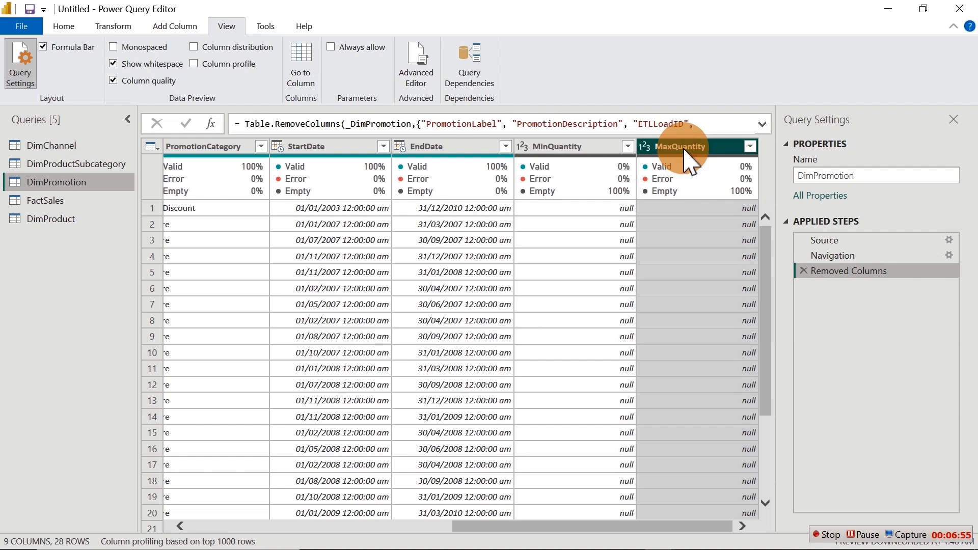
left_click(580, 150, "ctrl")
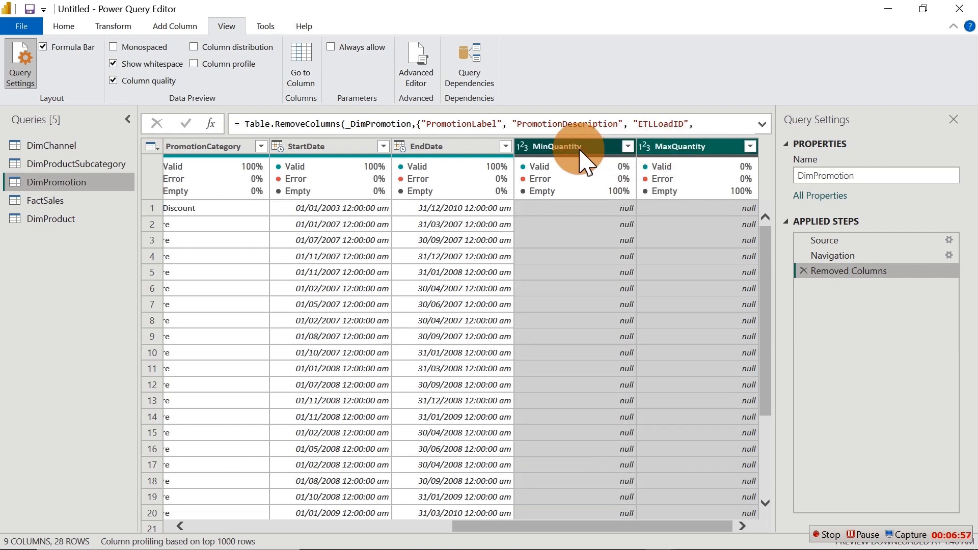
key("Delete")
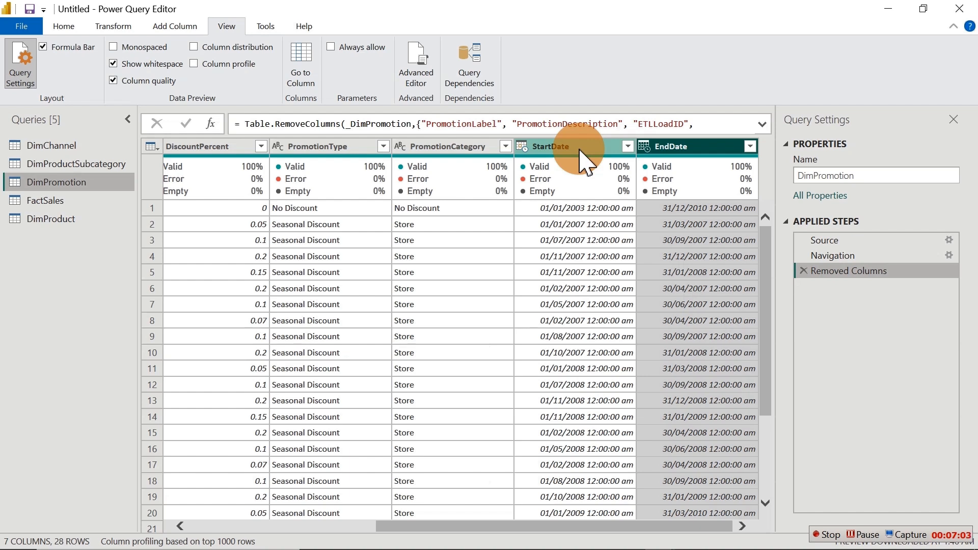
- Try the Time data type on EndDate to check its distinct values, and delete that type change again
left_click(580, 150)
left_click(666, 152)
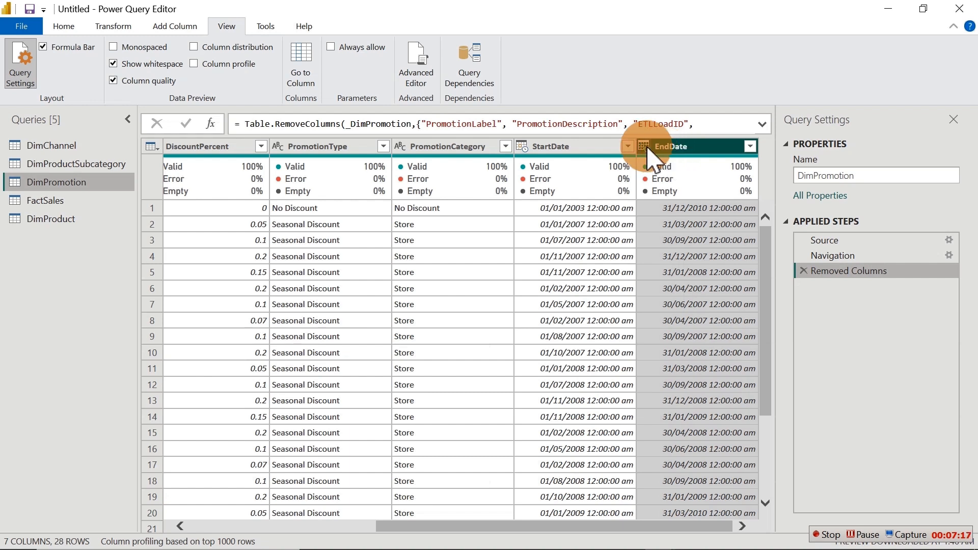
left_click(644, 147)
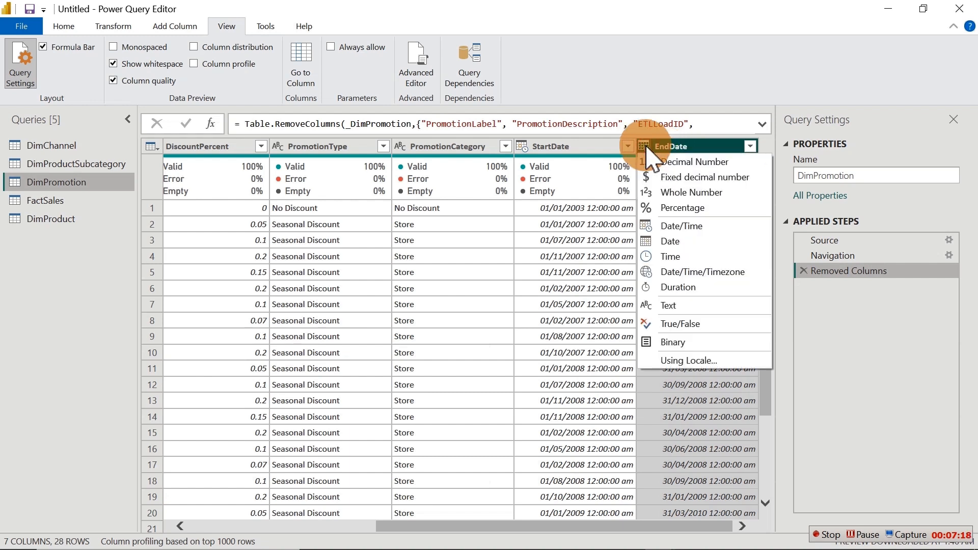
left_click(664, 261)
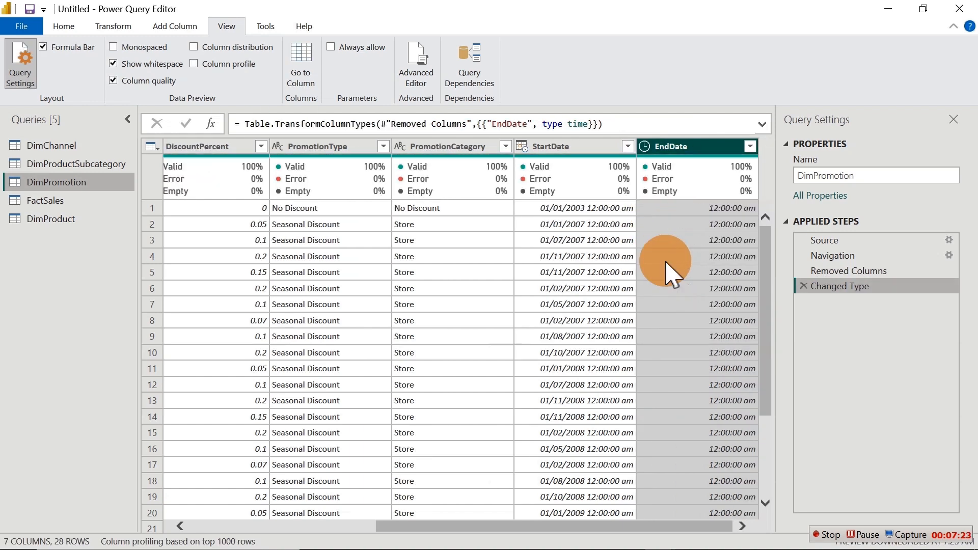
left_click(750, 146)
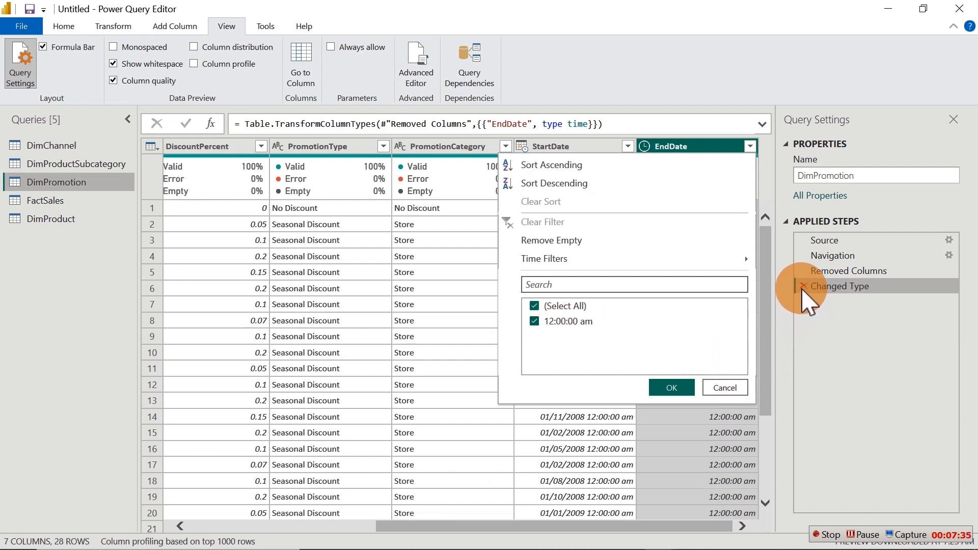
left_click(803, 287)
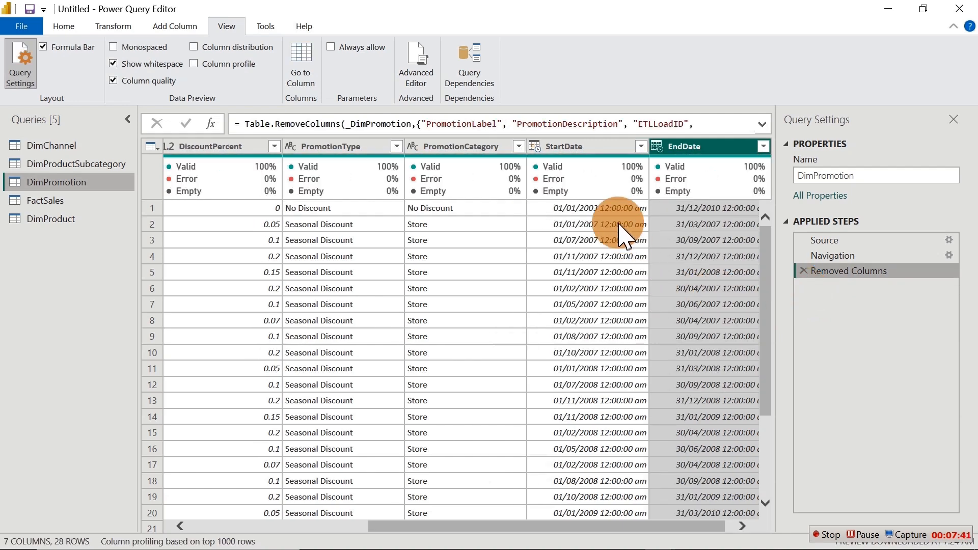
- Change the data type of the StartDate and EndDate columns in DimPromotion to Date
left_click(591, 147)
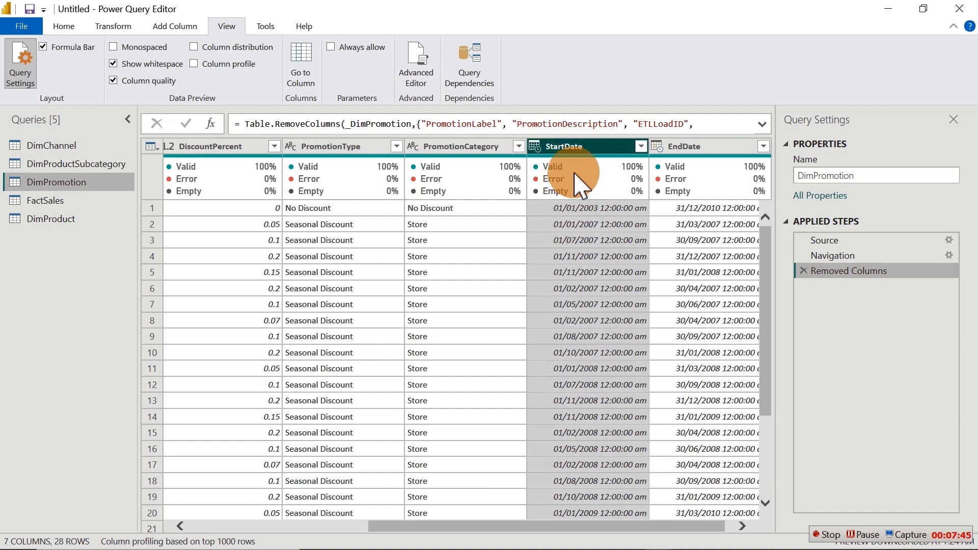
left_click(535, 146)
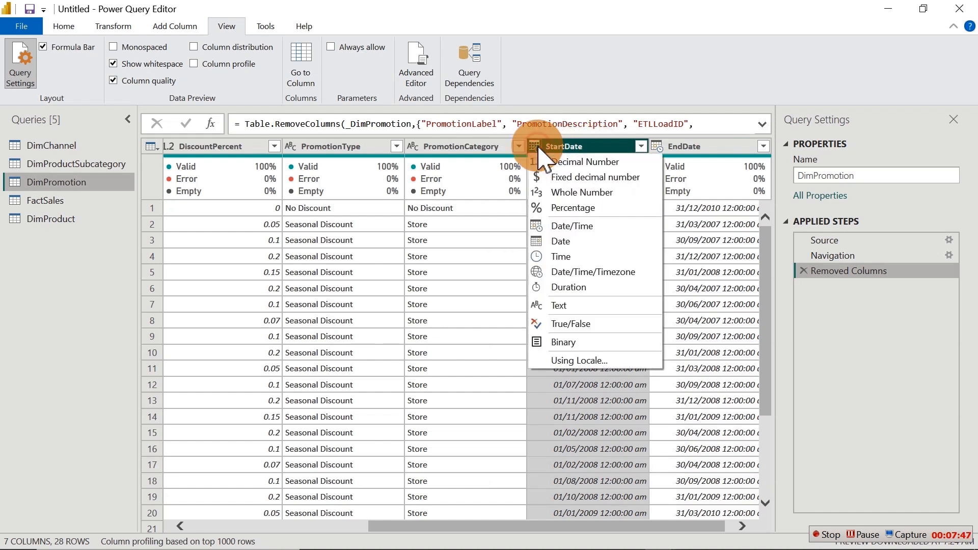
left_click(560, 242)
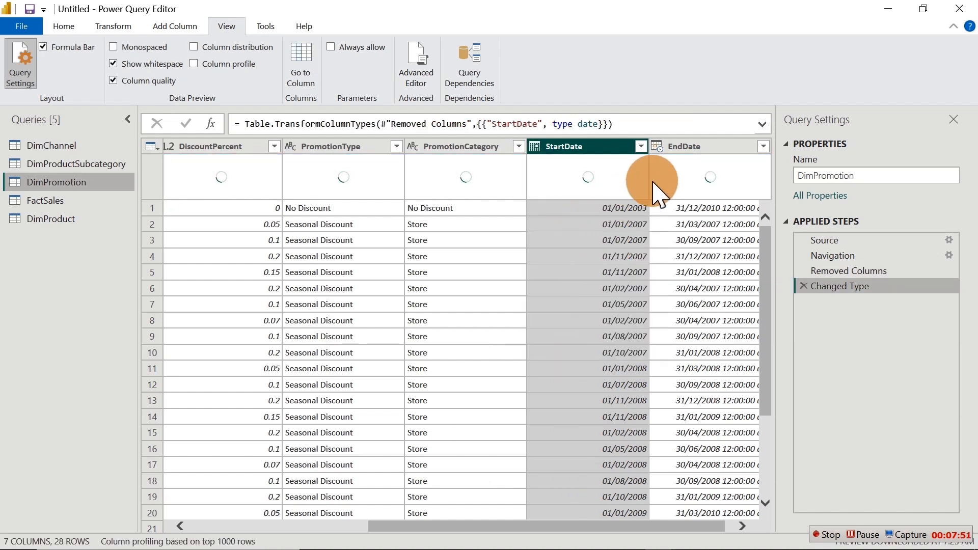
left_click(658, 147)
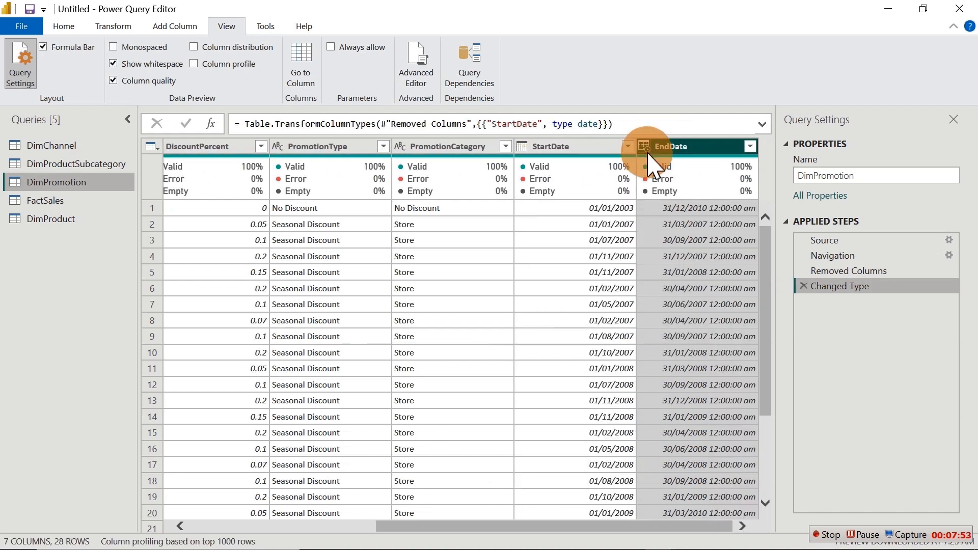
left_click(645, 146)
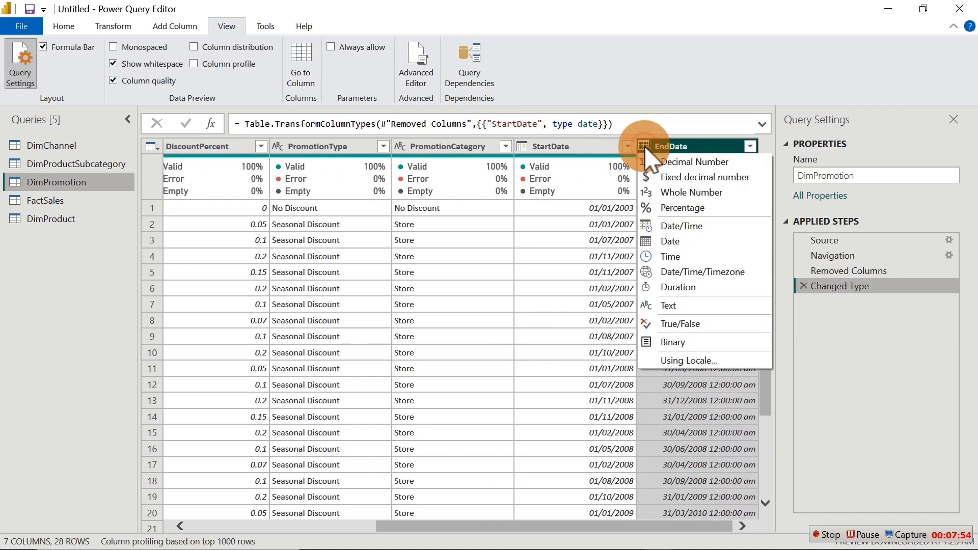
left_click(663, 241)
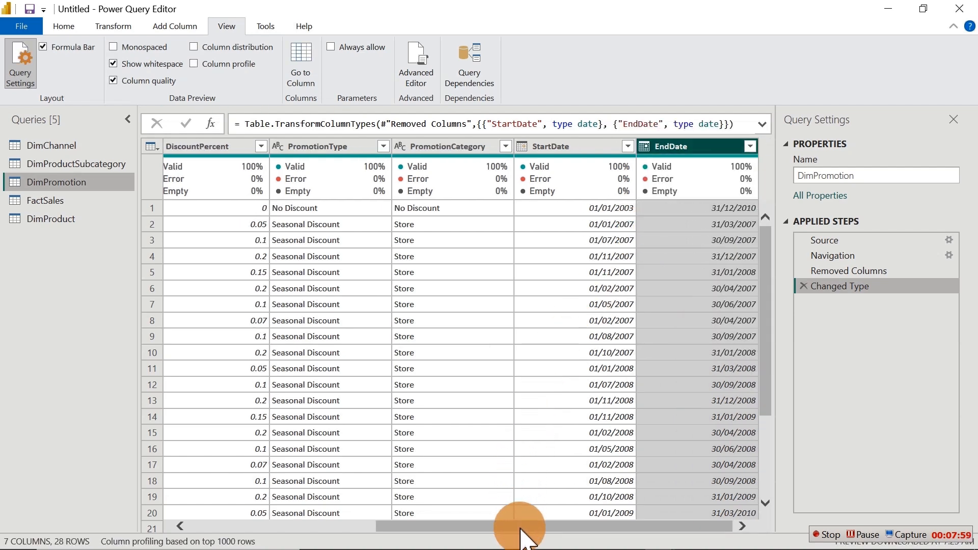
left_click_drag(520, 530, 244, 537)
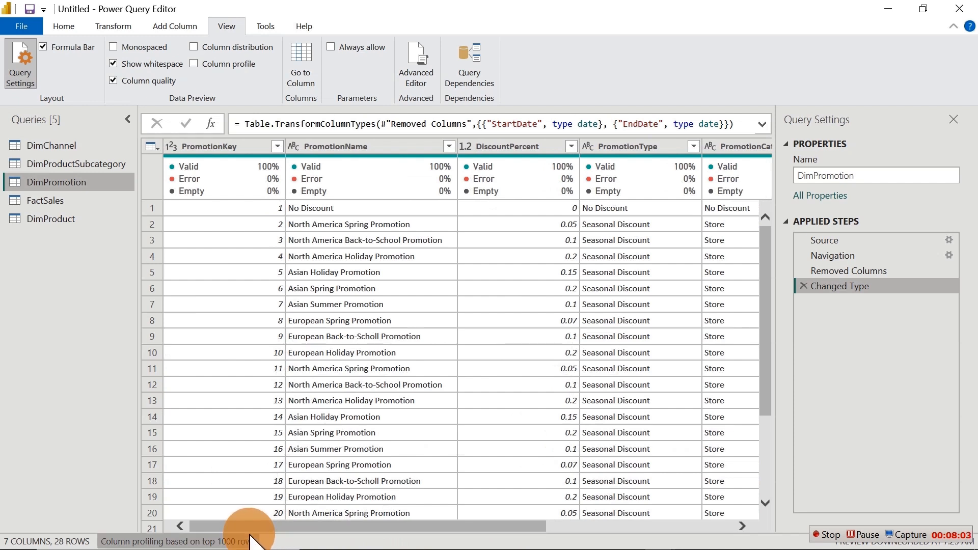
- Select all columns of the FactSales query and detect their data types automatically
left_click(76, 202)
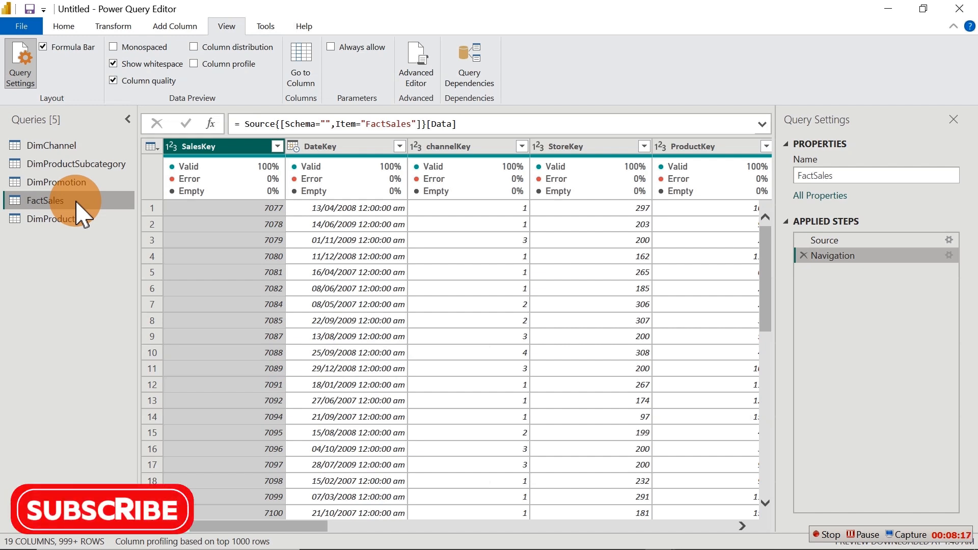
left_click(326, 147)
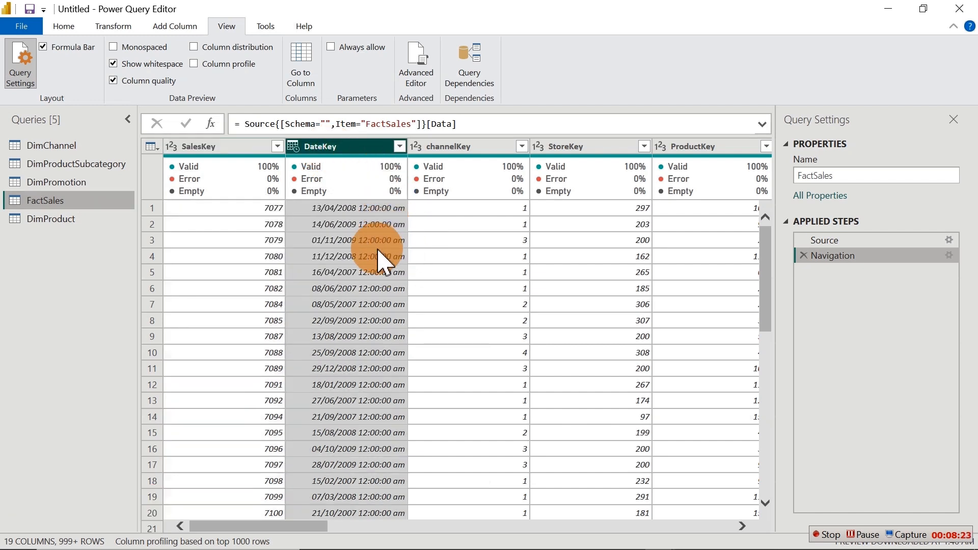
left_click(294, 147)
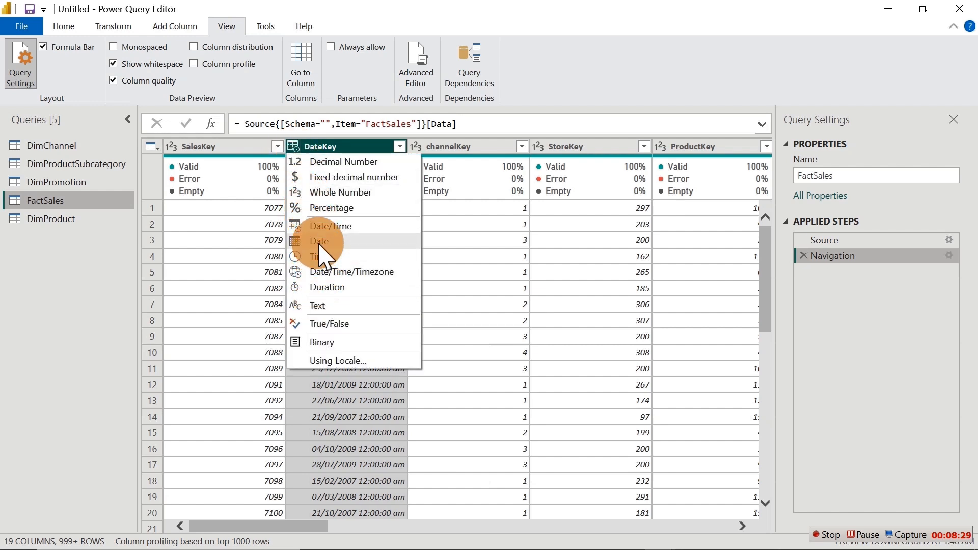
left_click(320, 145)
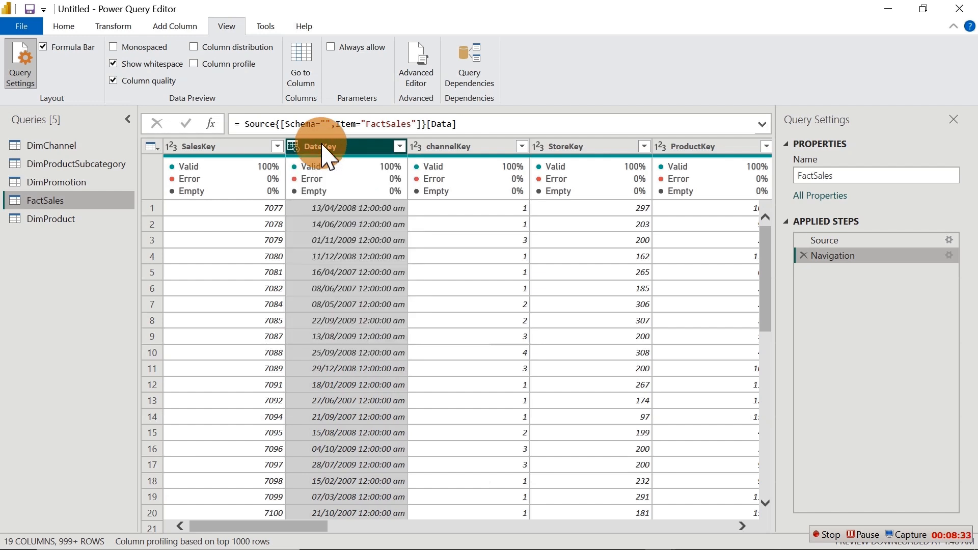
left_click(122, 28)
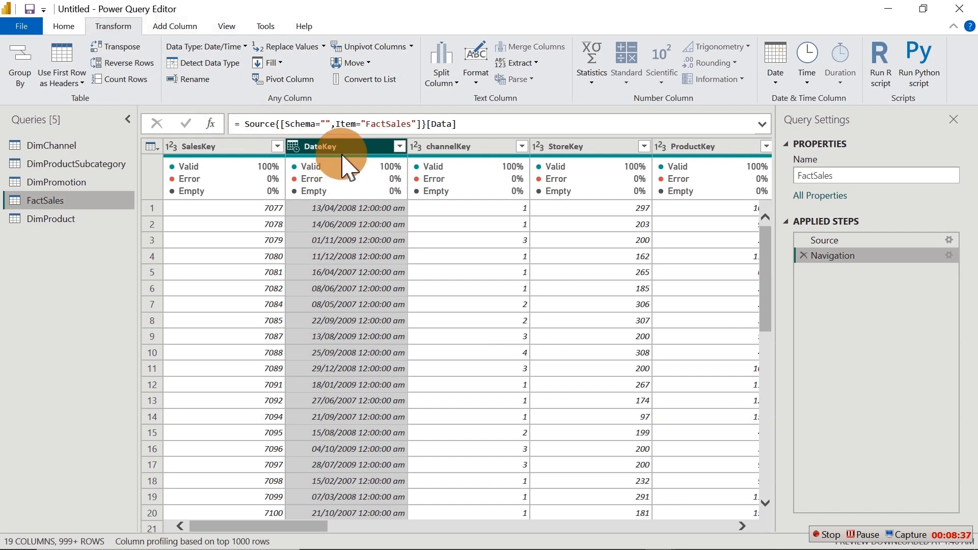
key("ctrl+a")
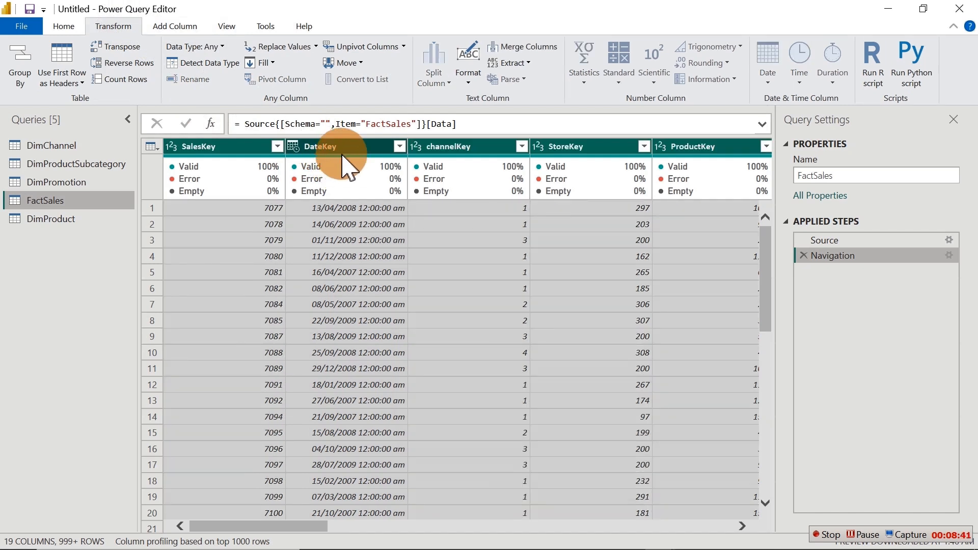
left_click(200, 65)
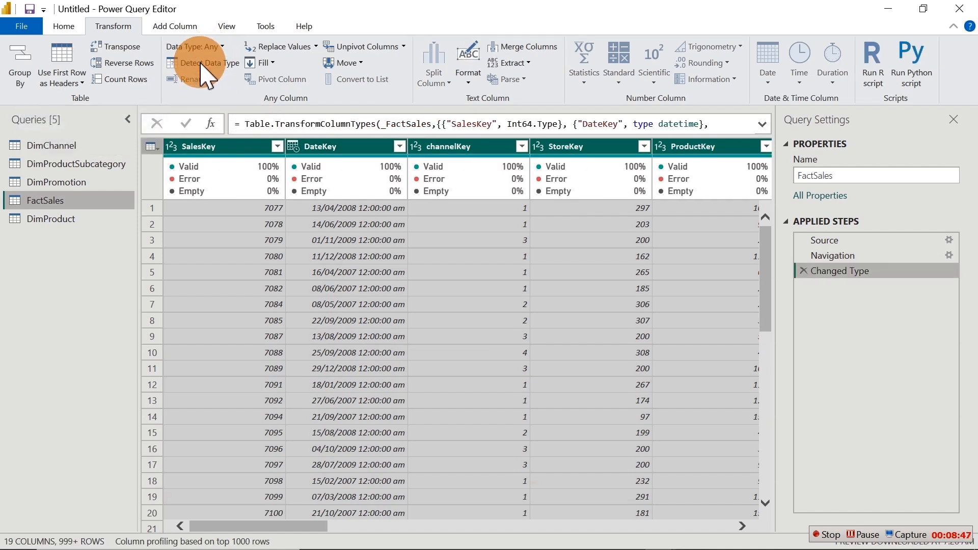
mouse_move(364, 197)
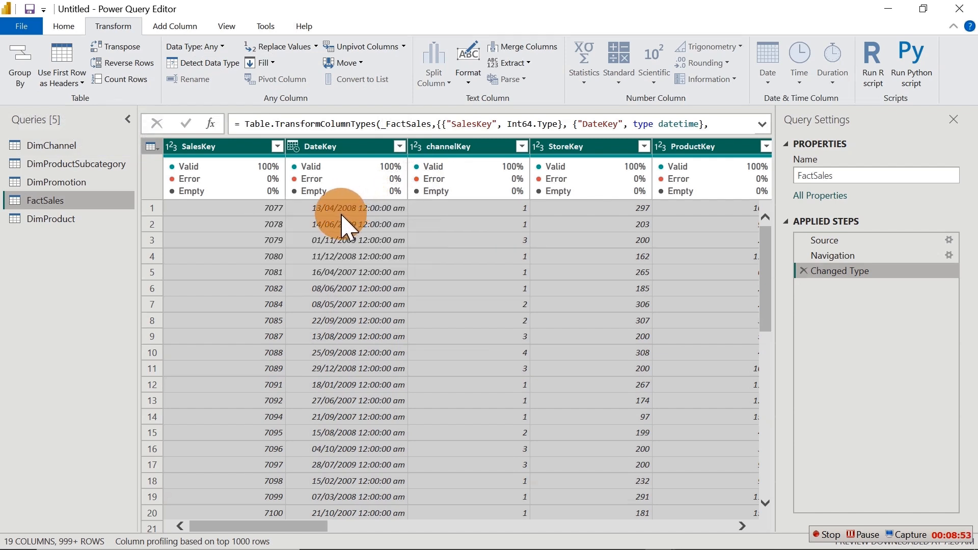
- Try the Time data type on FactSales' DateKey as a new step to check its distinct values, and delete that type change again
left_click(320, 148)
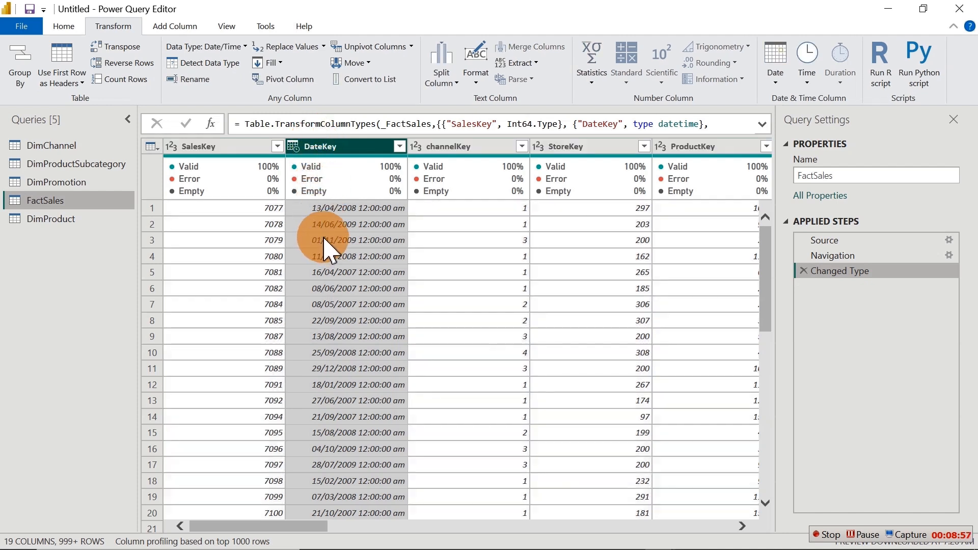
left_click(293, 148)
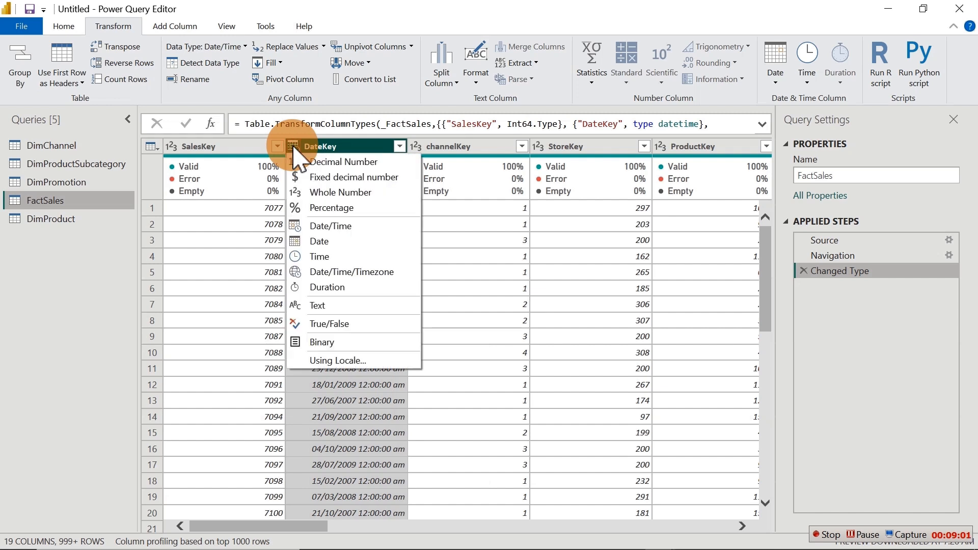
left_click(323, 256)
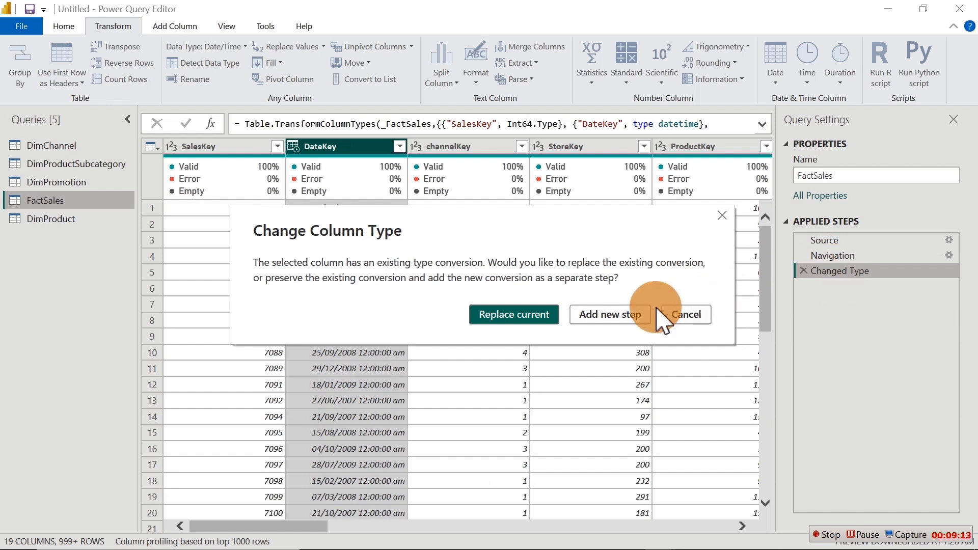
left_click(616, 321)
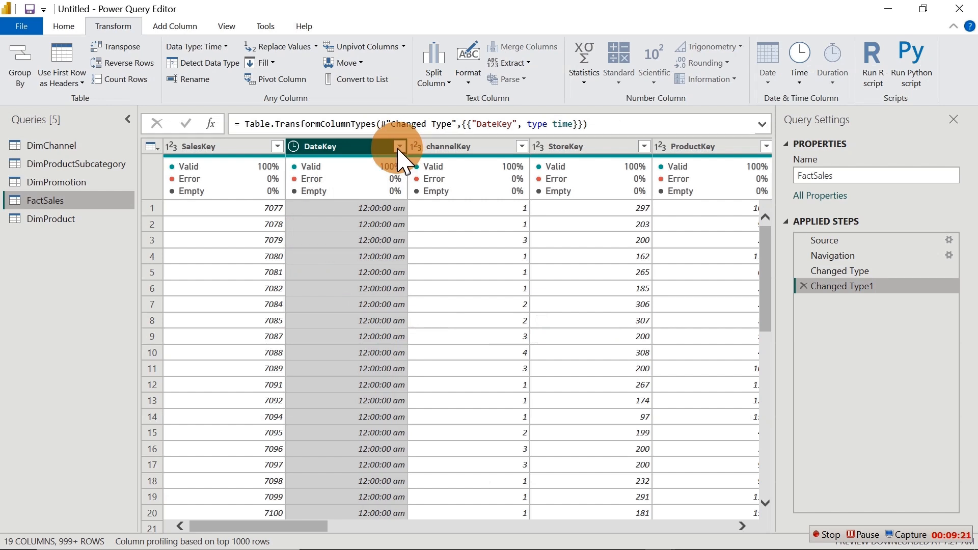
left_click(399, 147)
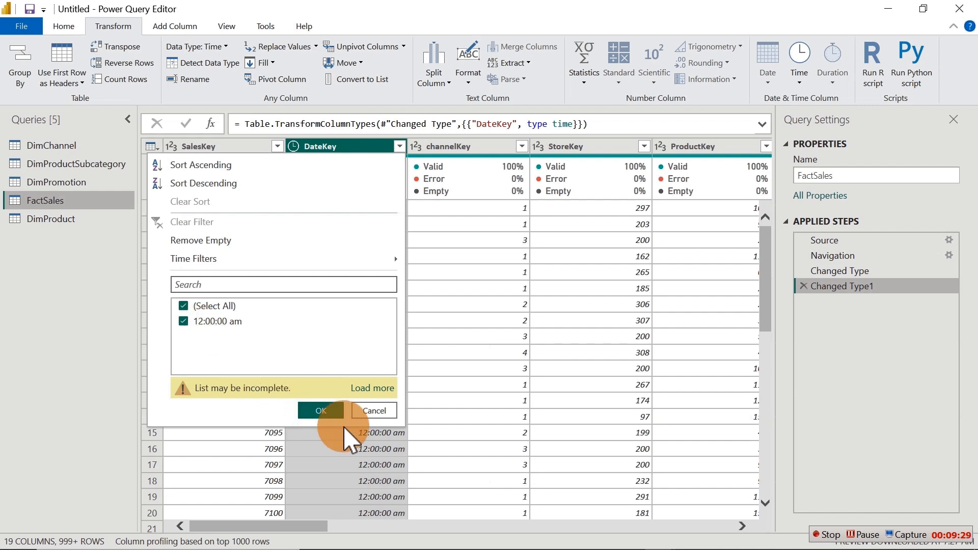
left_click(365, 409)
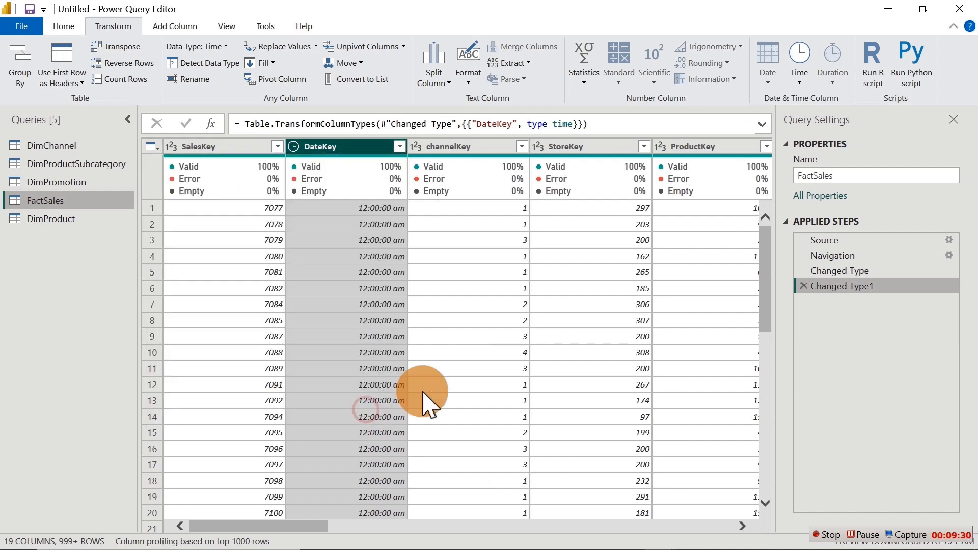
left_click(804, 286)
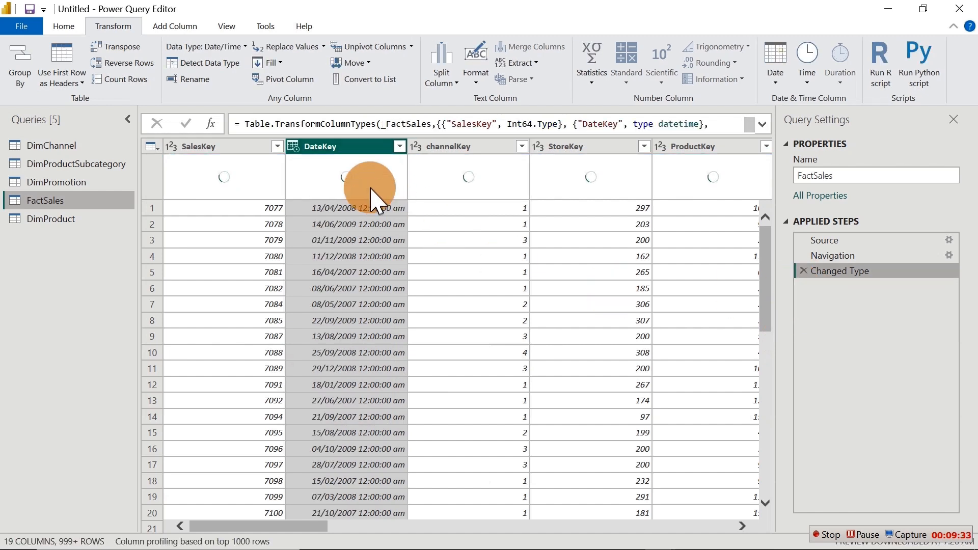
- Change the data type of the DateKey column in FactSales to Date, replacing the current type conversion
left_click(298, 149)
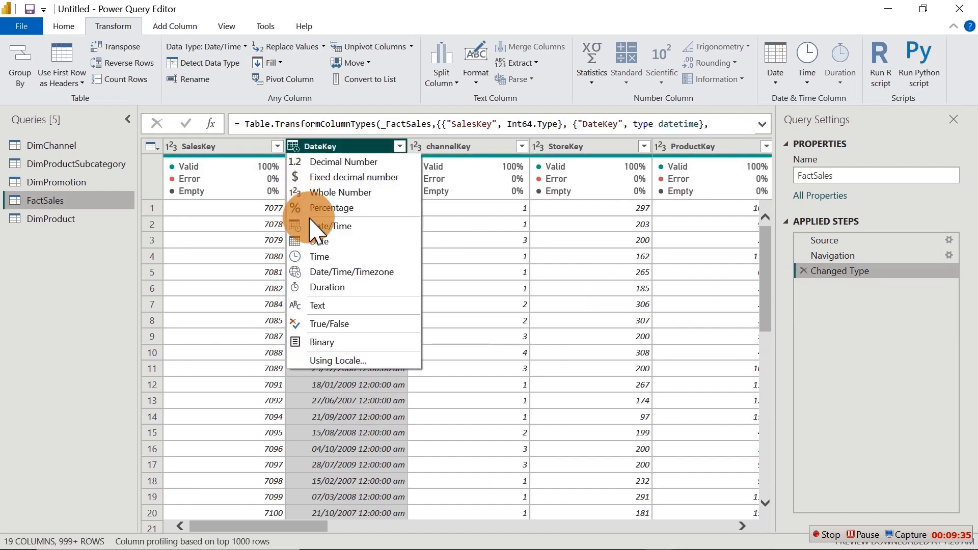
left_click(316, 241)
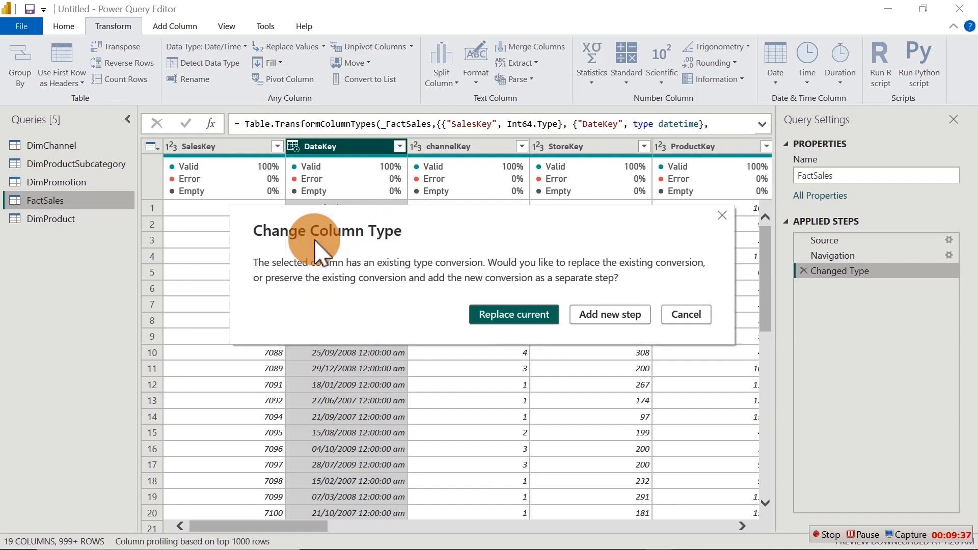
left_click(553, 317)
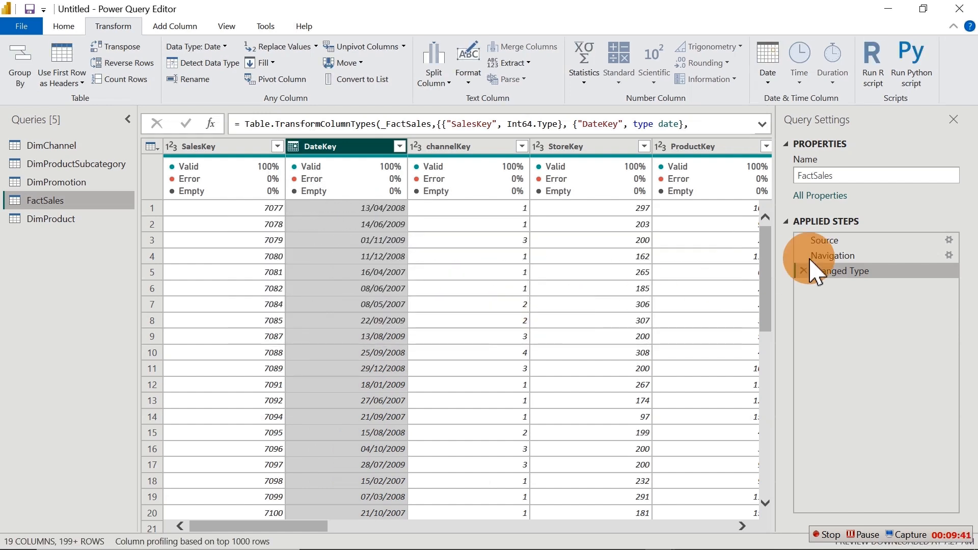
left_click(293, 147)
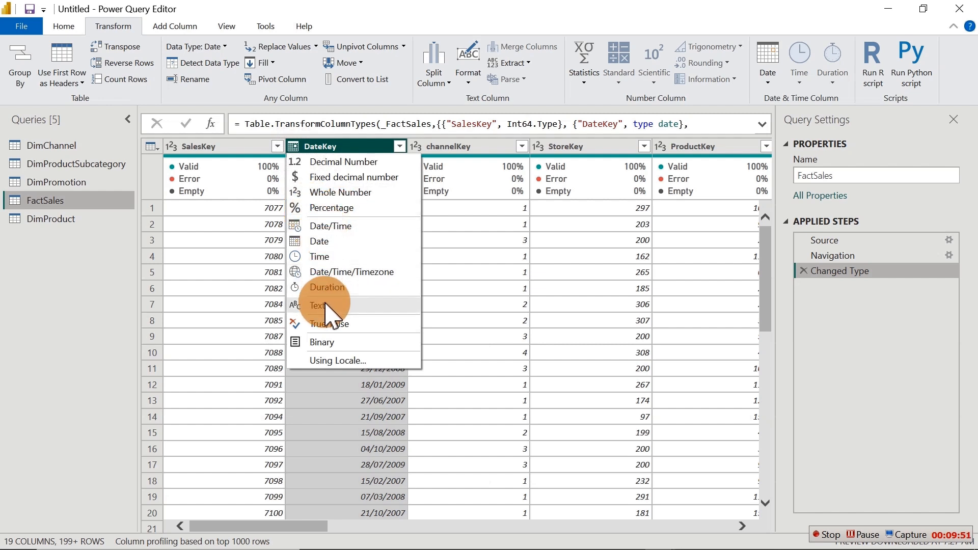
left_click(311, 150)
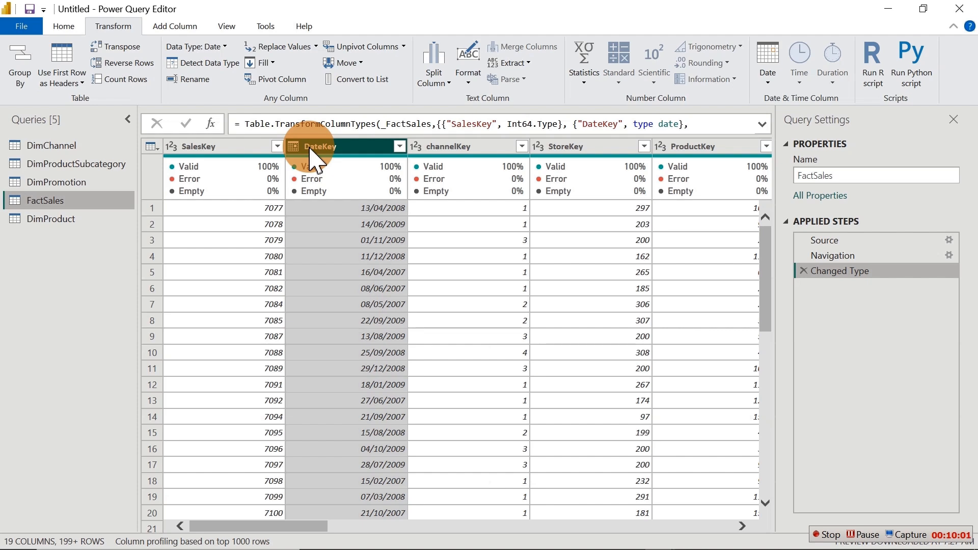
- Examine the remaining FactSales columns and their data types, from channelKey through UpdateDate
left_click(462, 147)
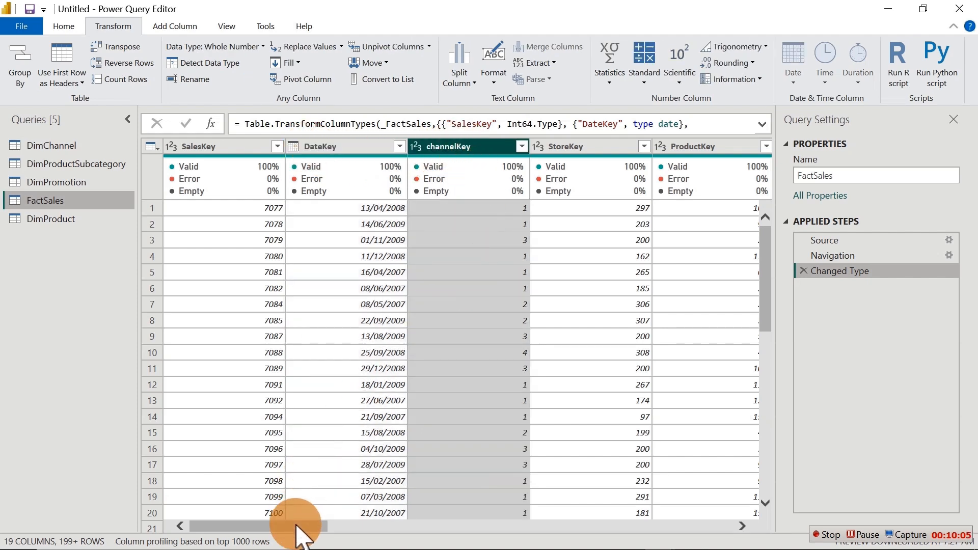
left_click_drag(296, 525, 772, 536)
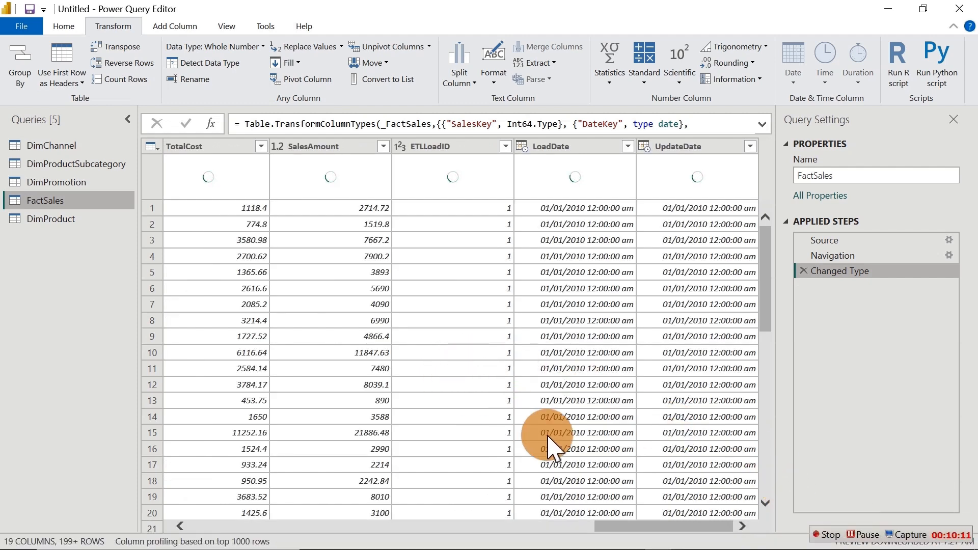
left_click_drag(631, 526, 581, 526)
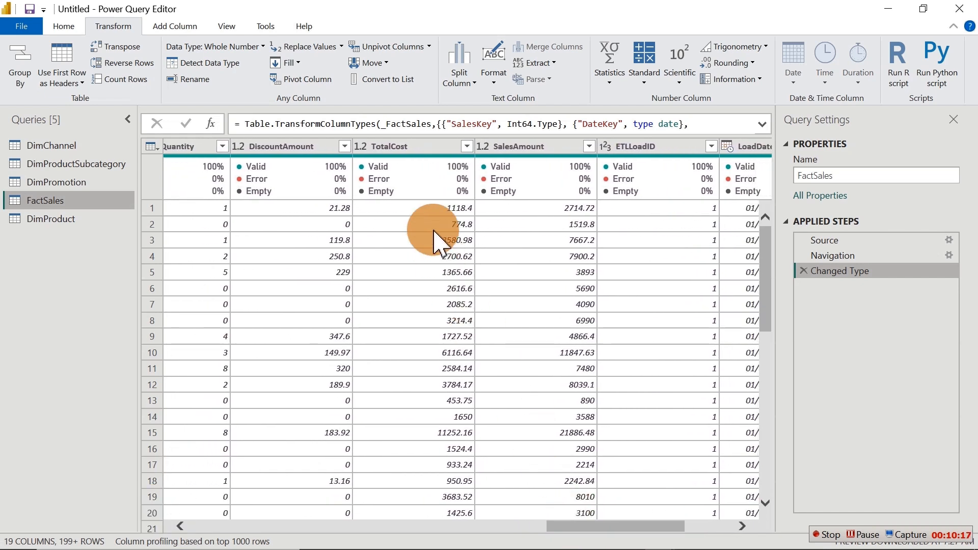
left_click(406, 145)
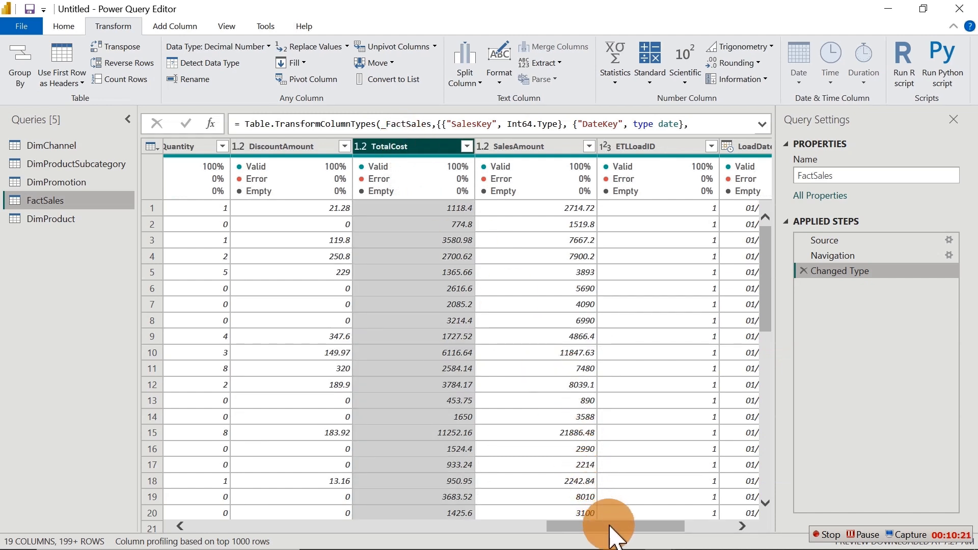
left_click_drag(611, 527, 437, 533)
left_click(308, 151)
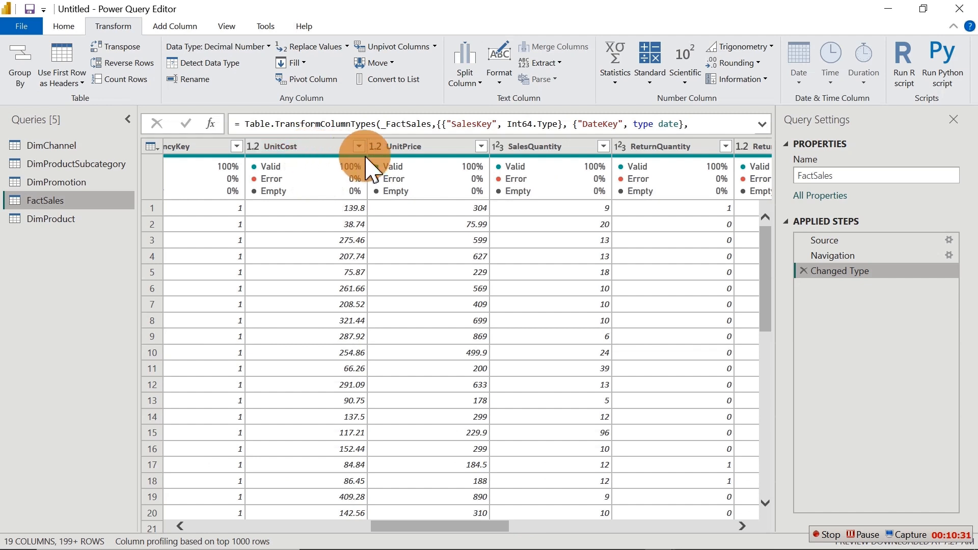
left_click(408, 151)
left_click(529, 152)
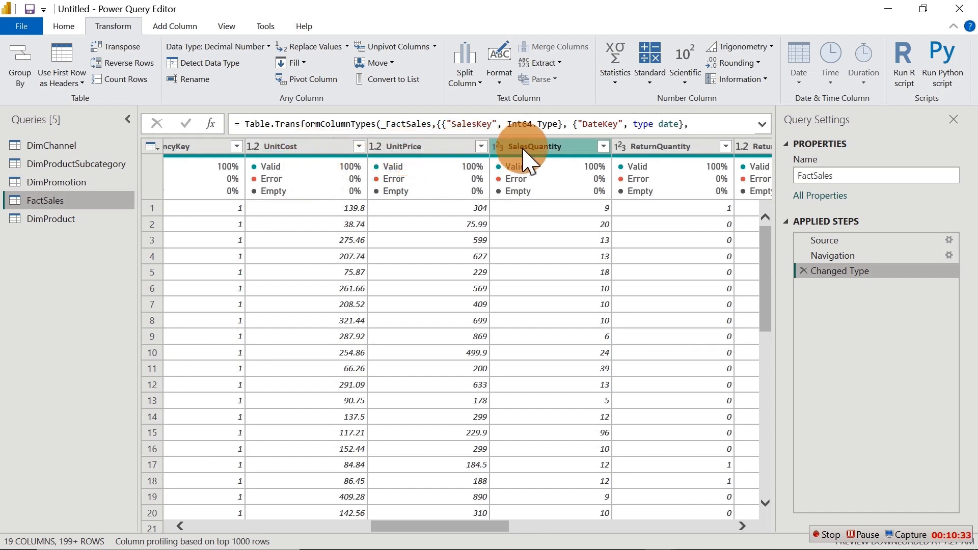
left_click(656, 154)
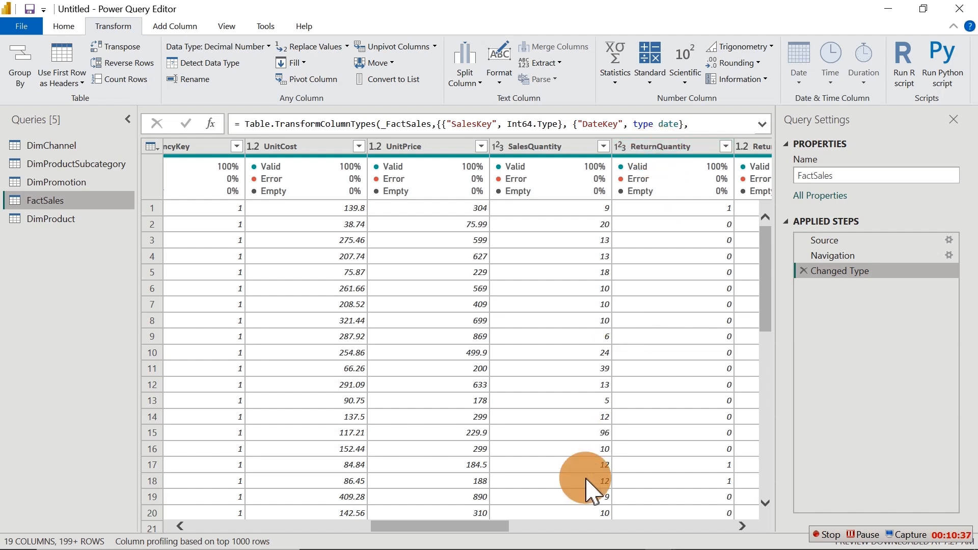
left_click_drag(498, 527, 600, 526)
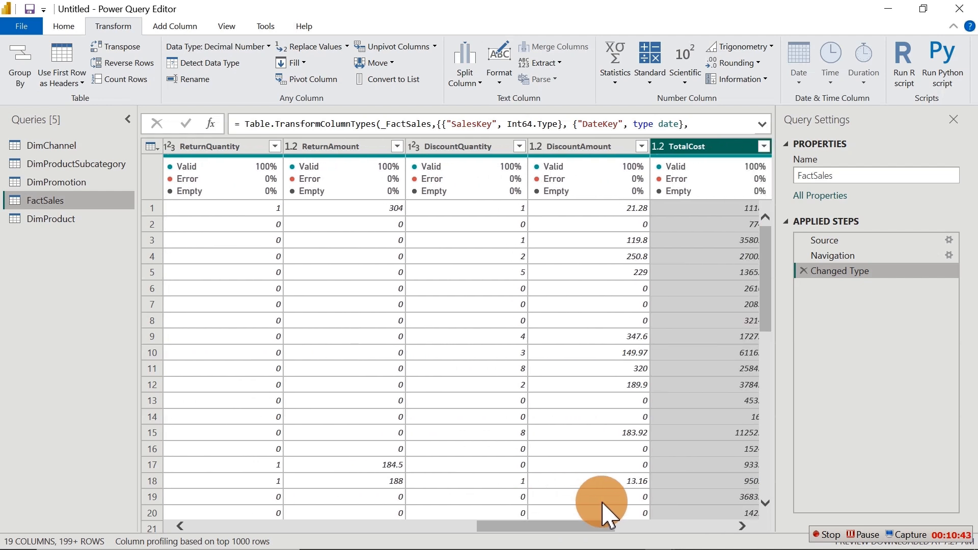
- Select the FactSales columns from DiscountAmount through UpdateDate as one range
left_click(361, 152)
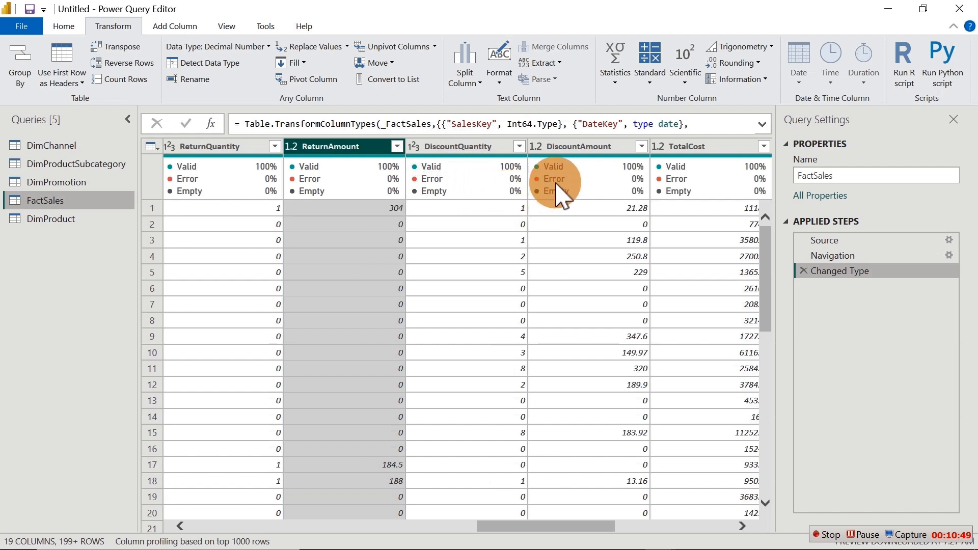
mouse_move(593, 183)
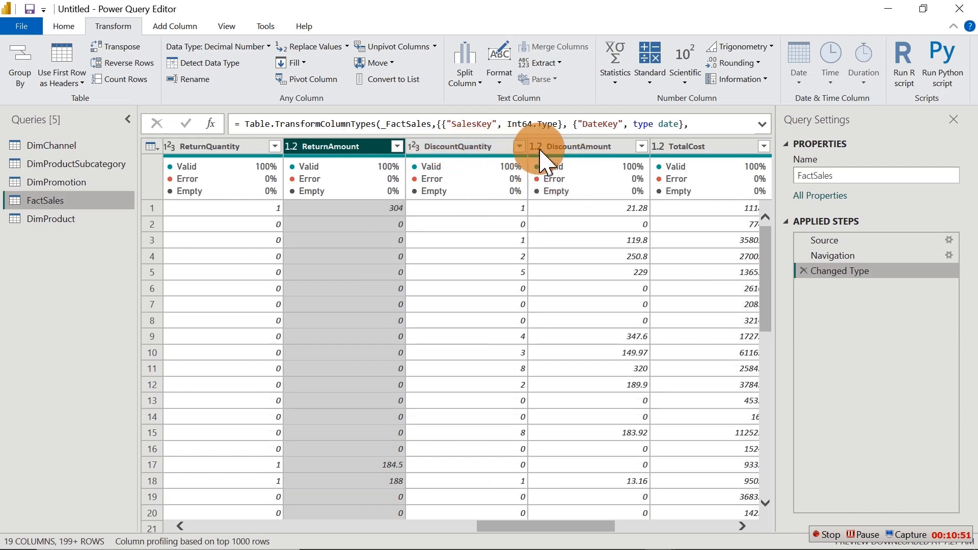
left_click(571, 152, "ctrl")
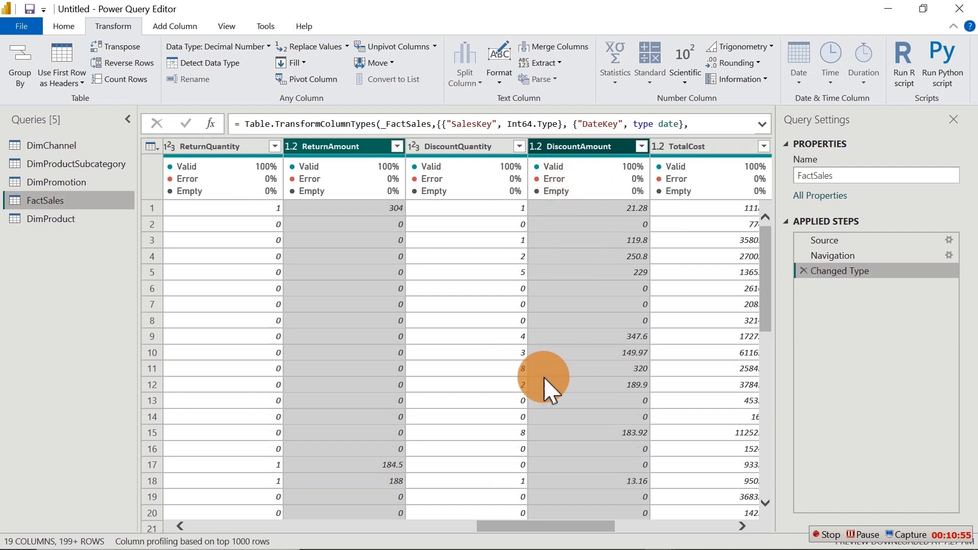
left_click_drag(546, 526, 722, 509)
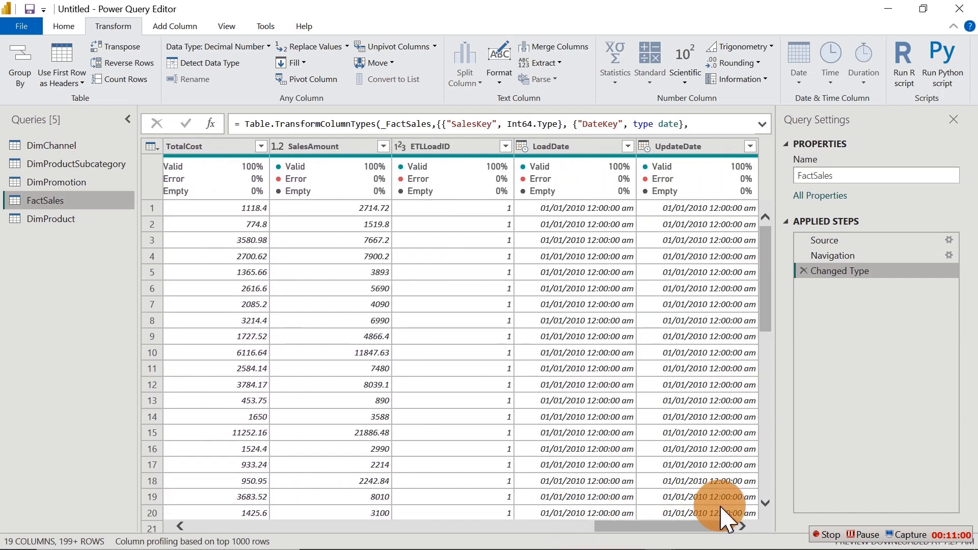
left_click(713, 146, "shift")
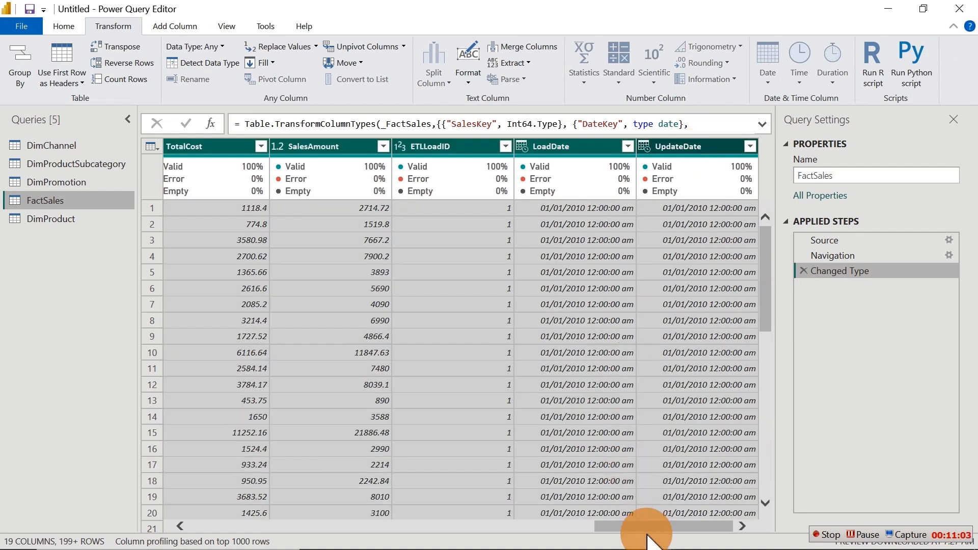
left_click_drag(647, 530, 600, 526)
left_click_drag(556, 531, 578, 507)
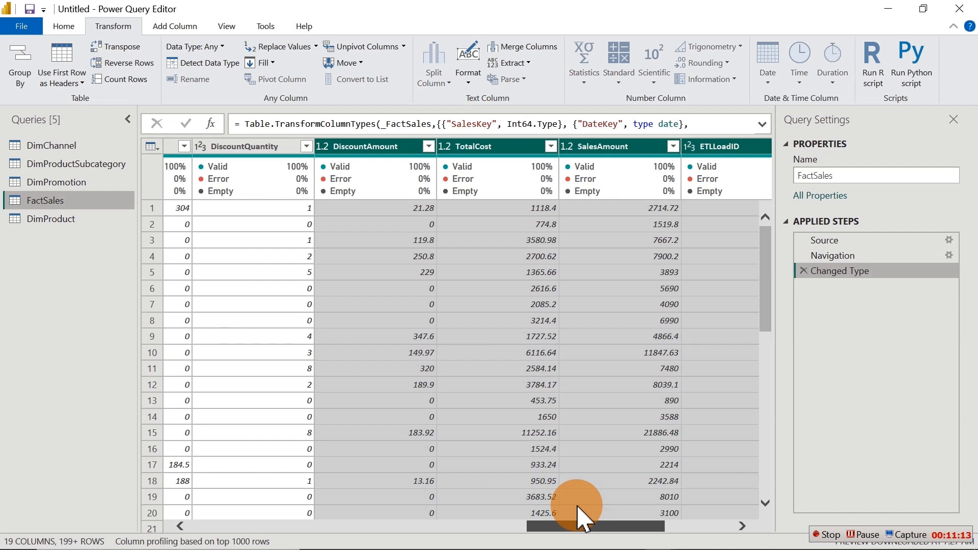
left_click_drag(577, 507, 577, 507)
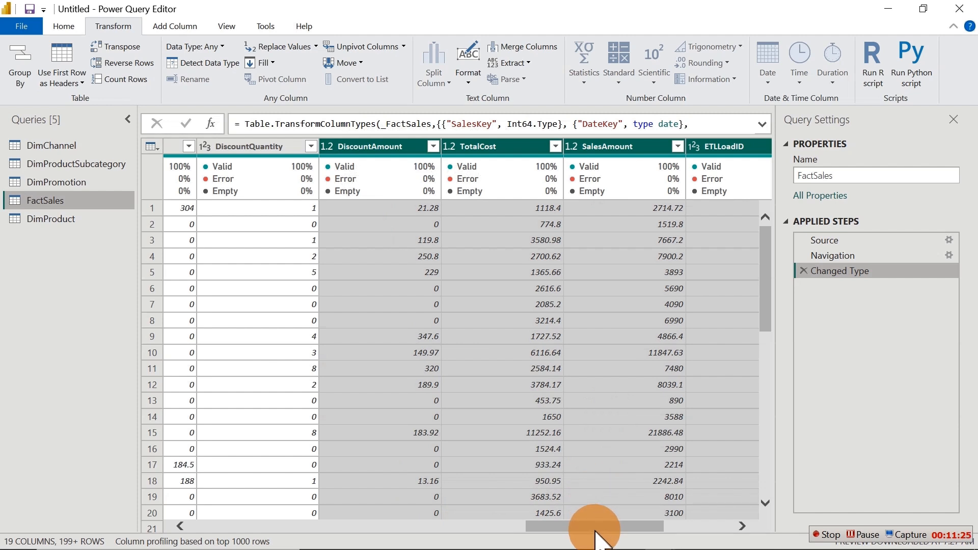
left_click_drag(594, 530, 707, 510)
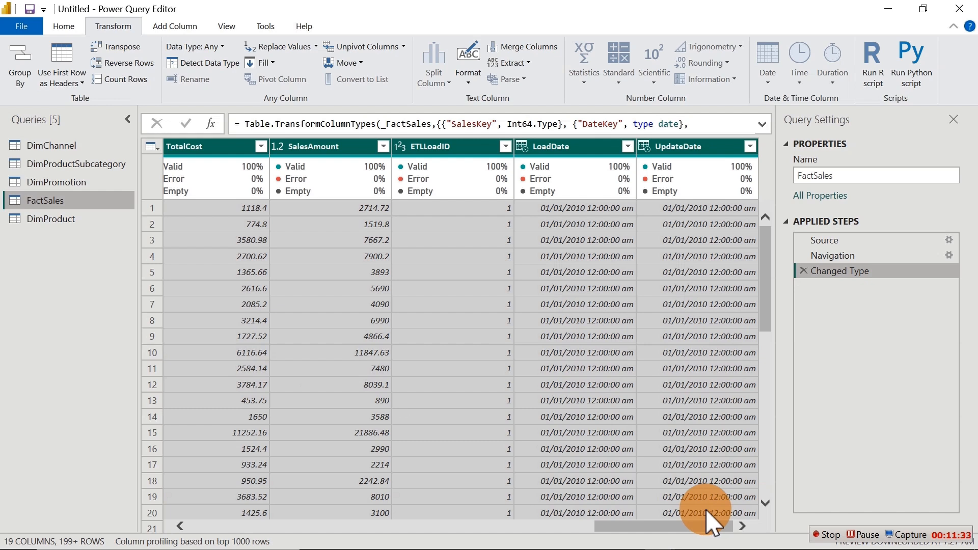
left_click_drag(694, 524, 628, 533)
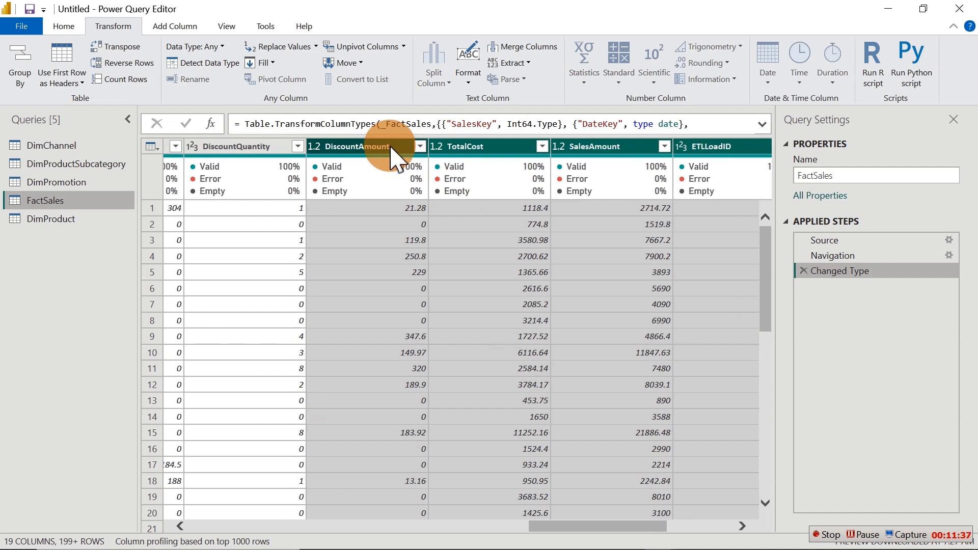
- Use Choose Columns on FactSales to keep only DiscountAmount, TotalCost, SalesAmount, ETLLoadID, LoadDate and UpdateDate
left_click(62, 27)
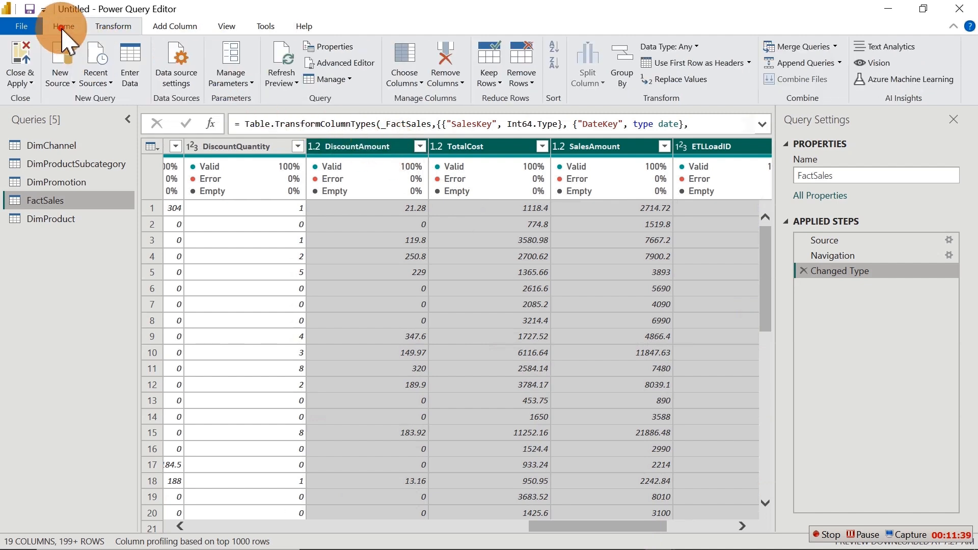
left_click(404, 83)
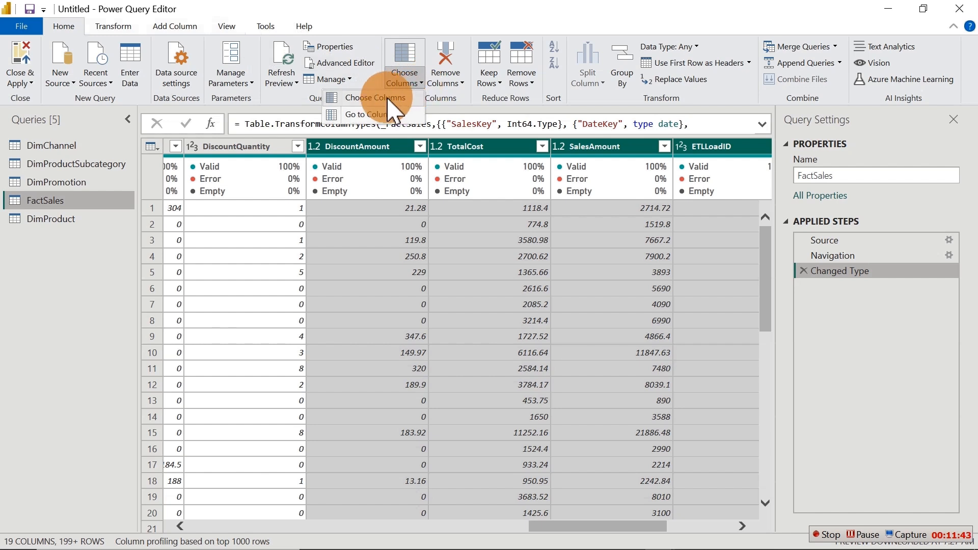
left_click(405, 98)
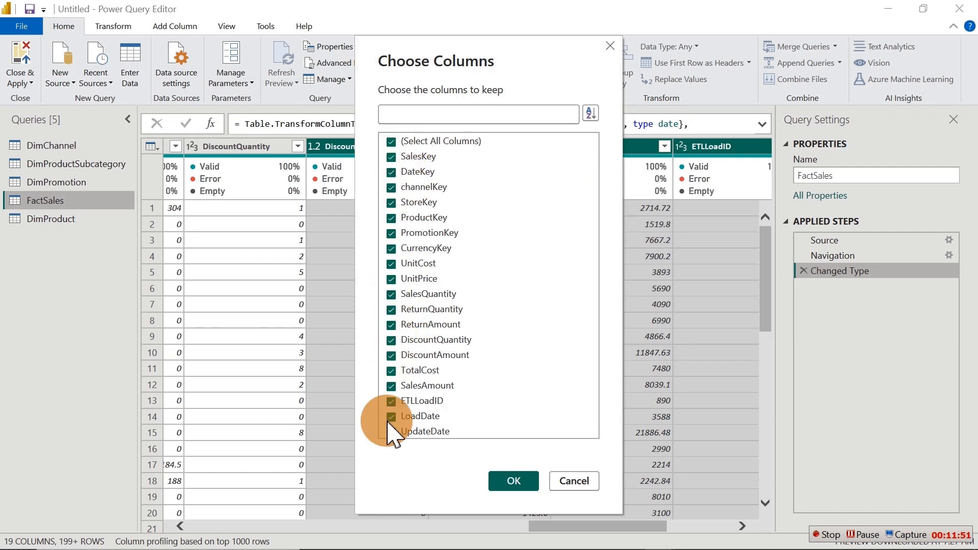
left_click(392, 142)
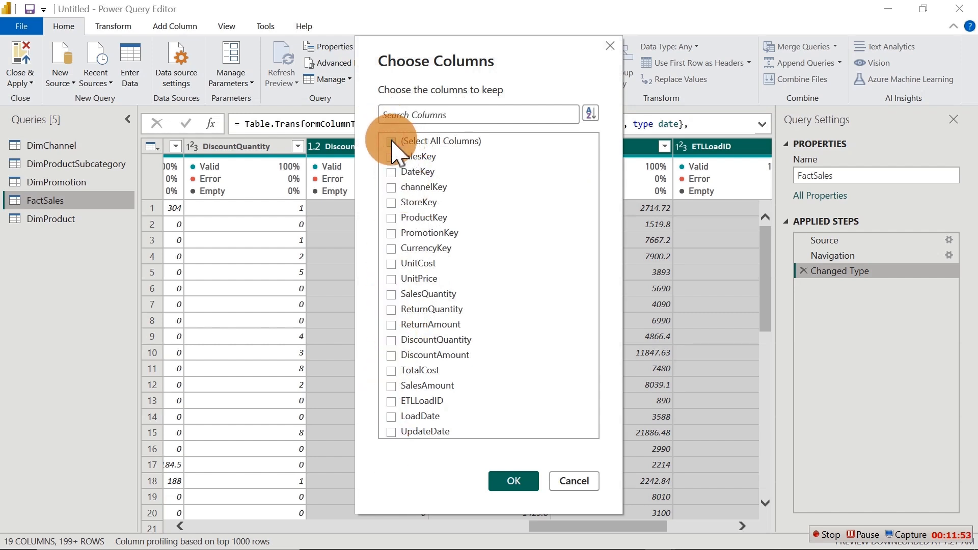
left_click(391, 371)
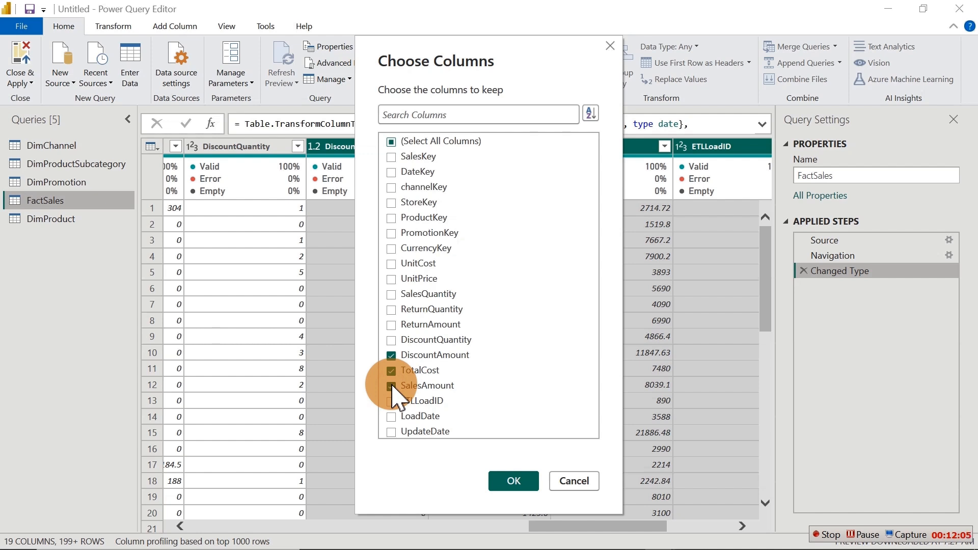
left_click(391, 400)
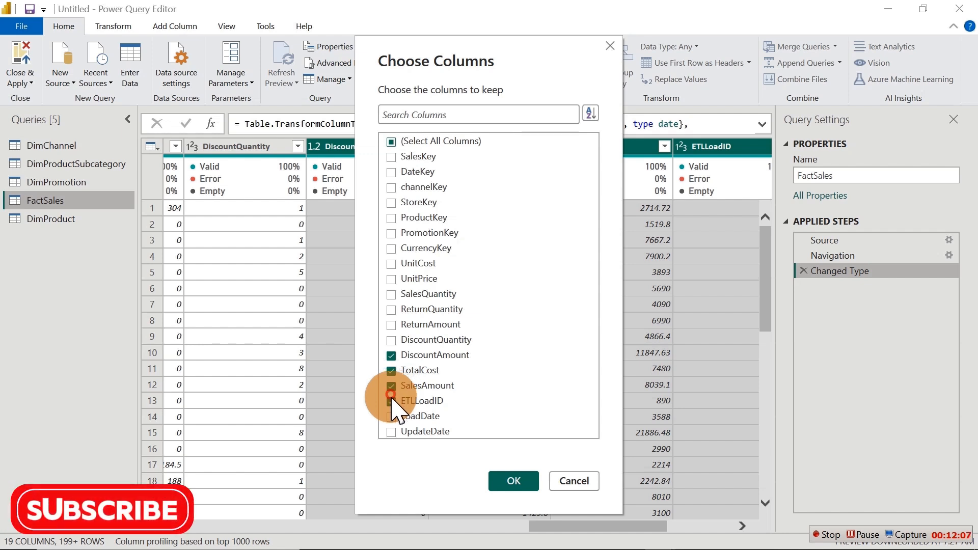
left_click(392, 417)
left_click(392, 432)
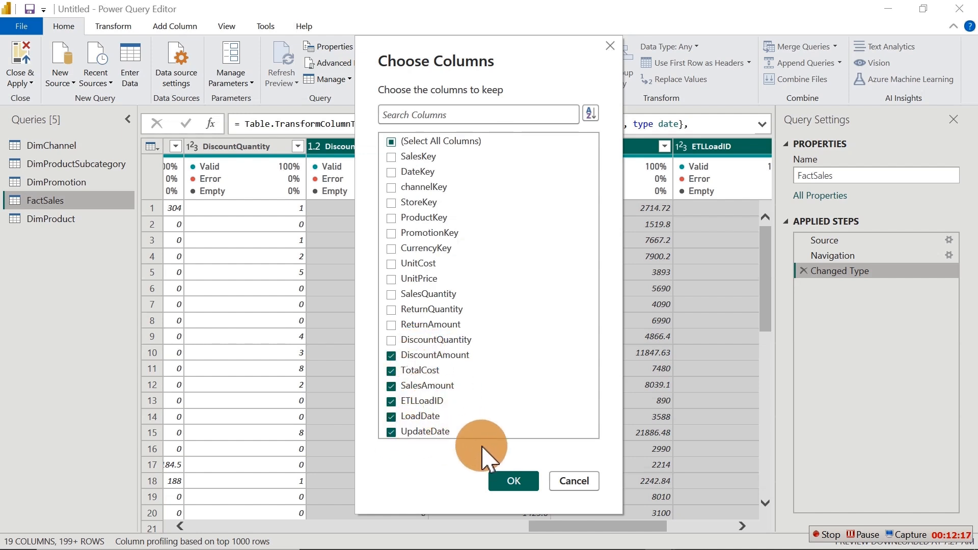
left_click(503, 480)
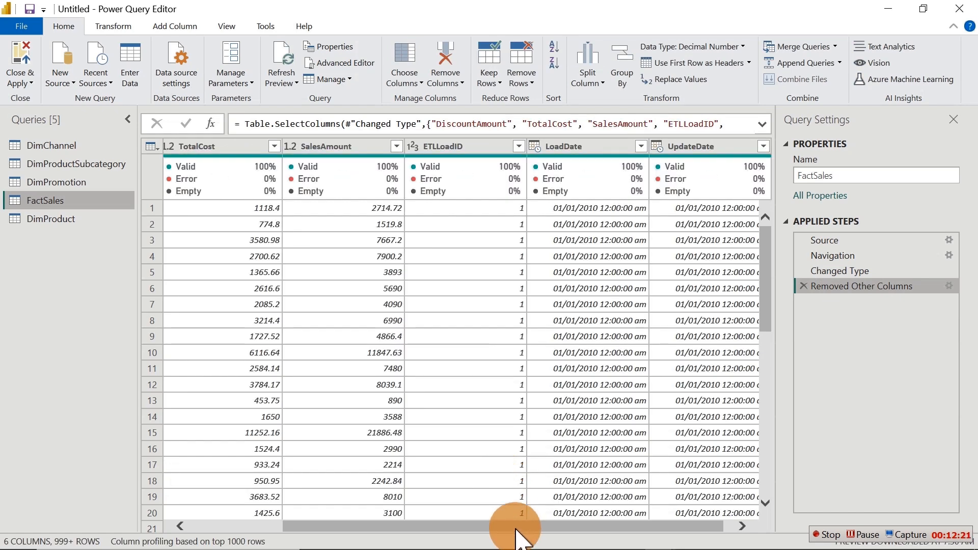
left_click_drag(516, 530, 543, 536)
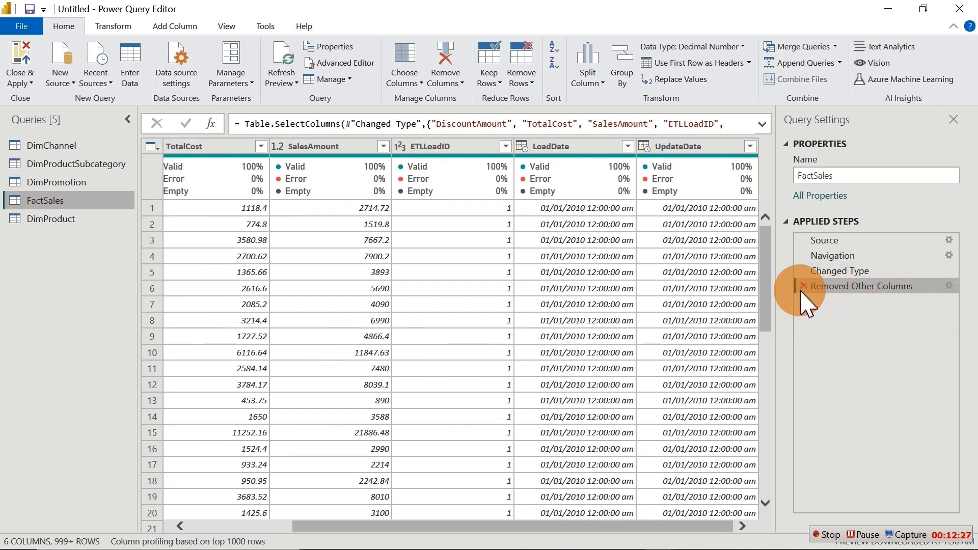
- Reopen the settings of FactSales' Removed Other Columns step and deselect the six columns from DiscountAmount through UpdateDate
left_click(949, 287)
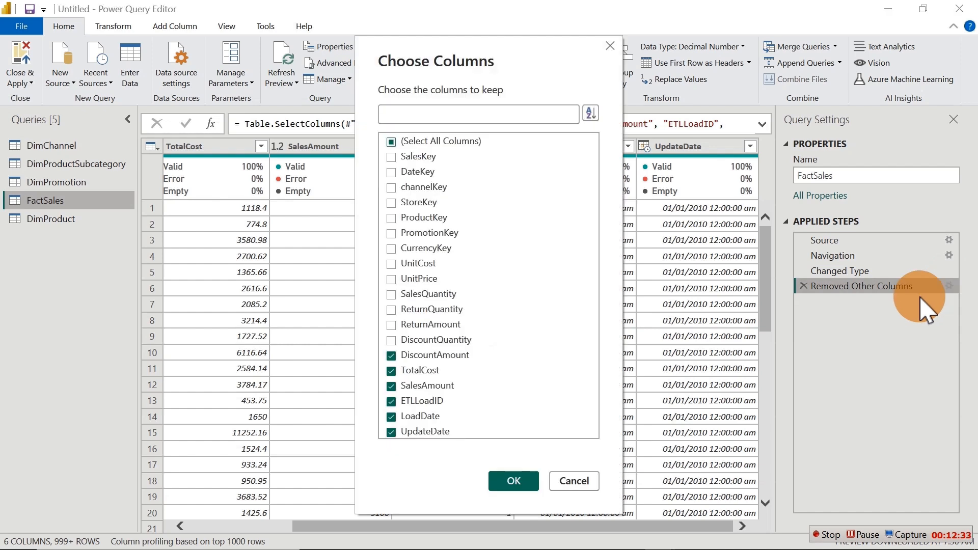
left_click(393, 356)
left_click(393, 370)
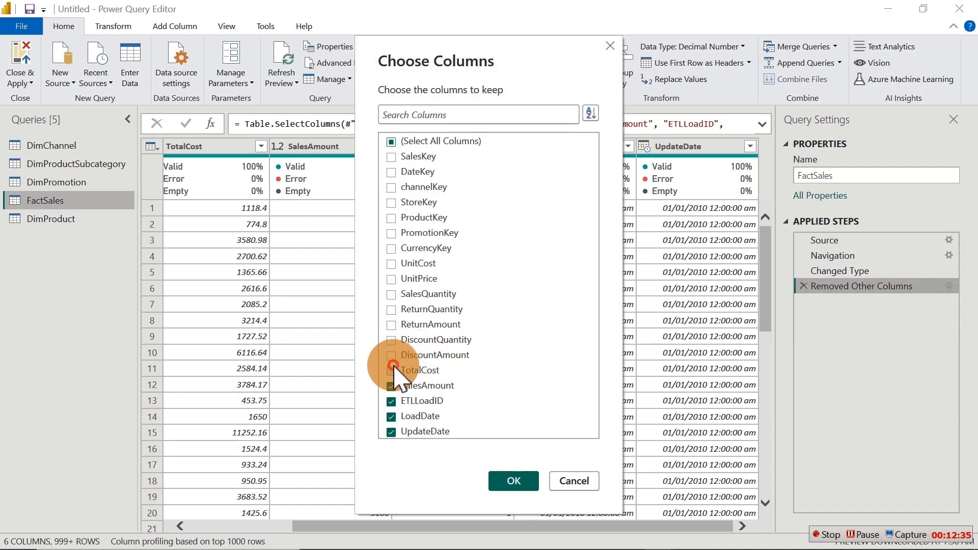
left_click(393, 385)
left_click(392, 401)
left_click(393, 416)
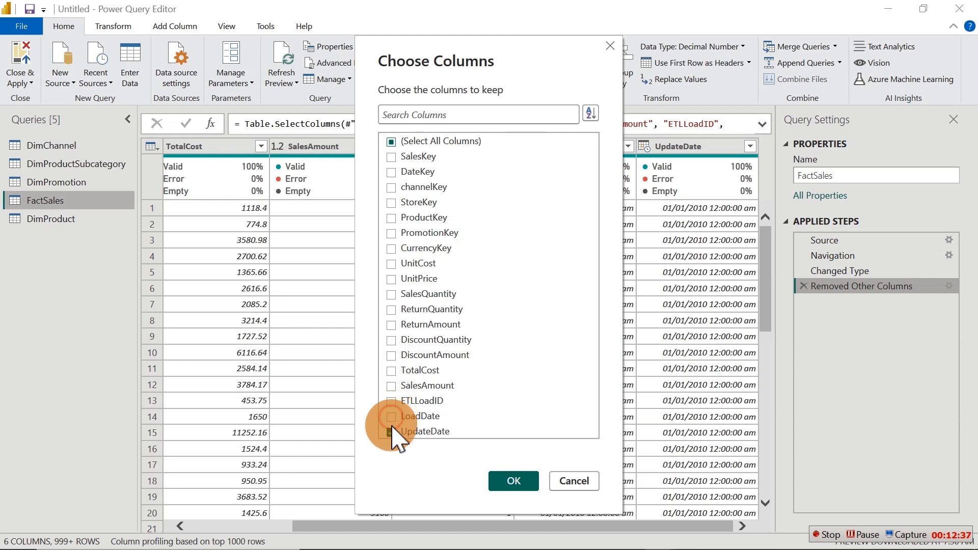
left_click(392, 432)
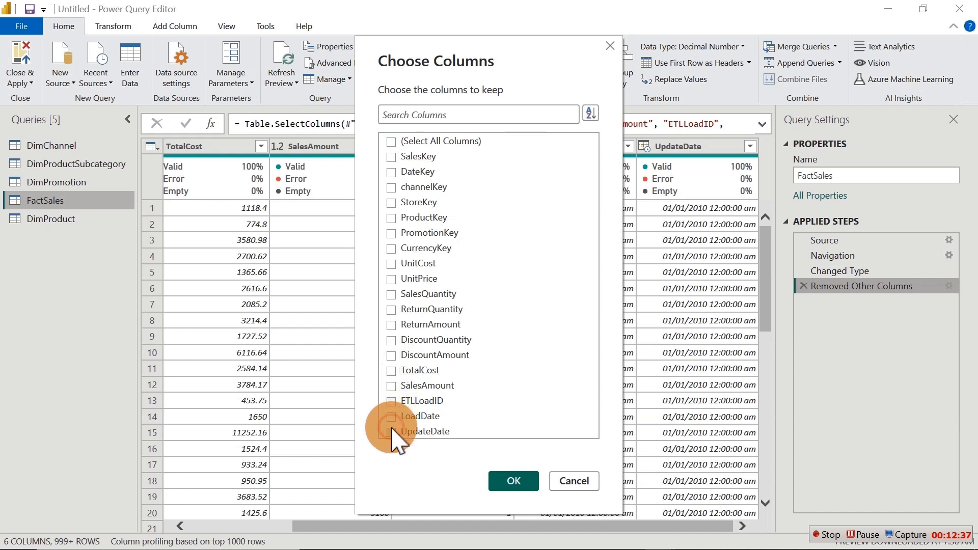
- Keep all FactSales columns except ReturnAmount, DiscountAmount, TotalCost, SalesAmount, ETLLoadID, LoadDate and UpdateDate in the Removed Other Columns step
left_click(392, 142)
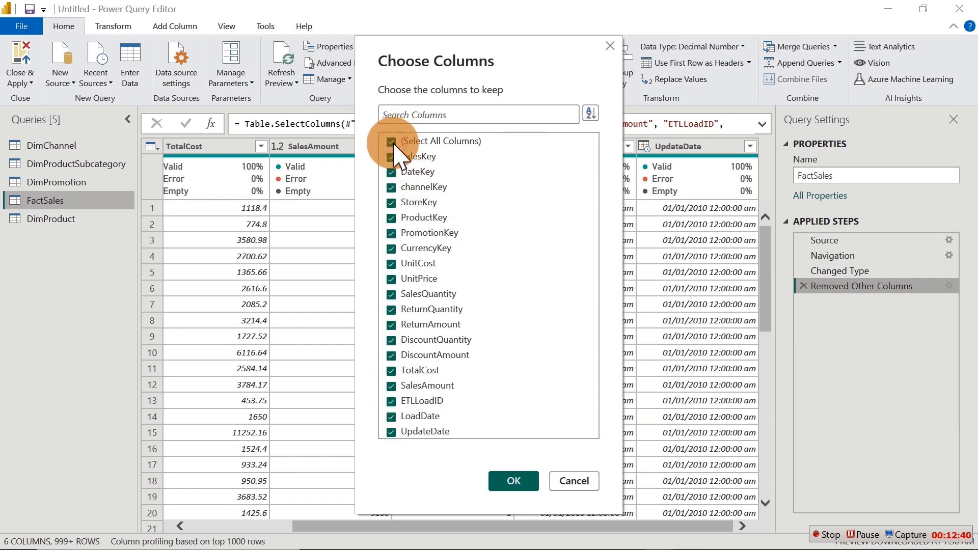
left_click(392, 433)
left_click(392, 417)
left_click(392, 401)
left_click(392, 386)
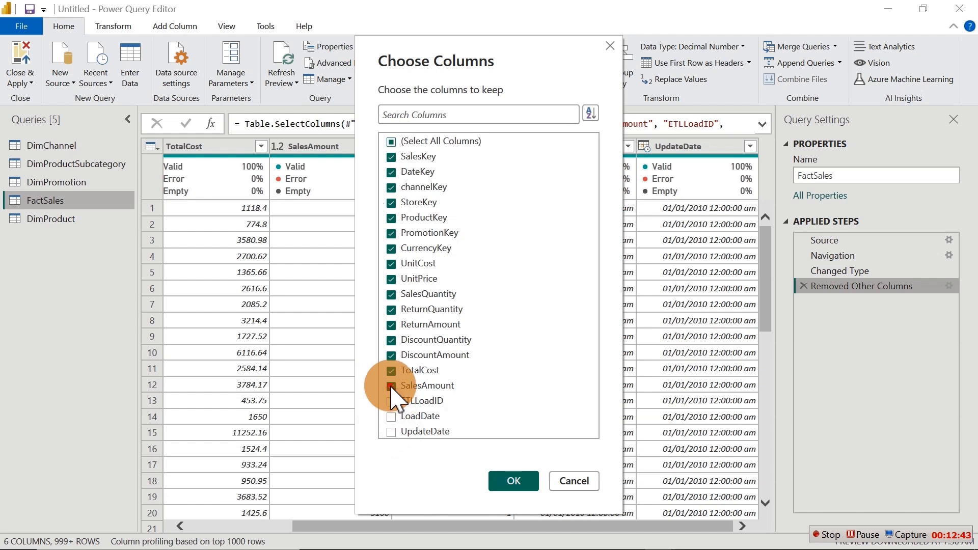
left_click(392, 371)
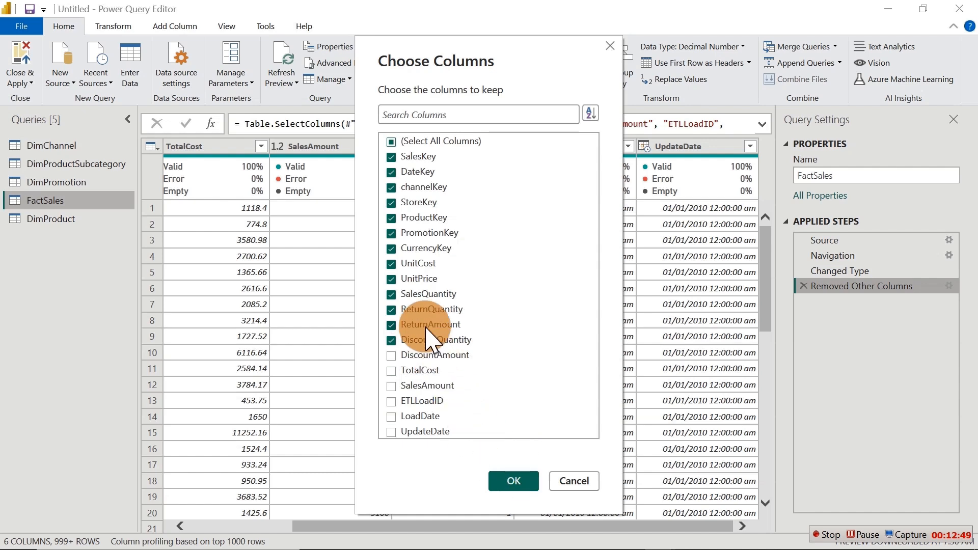
left_click(391, 325)
left_click(514, 482)
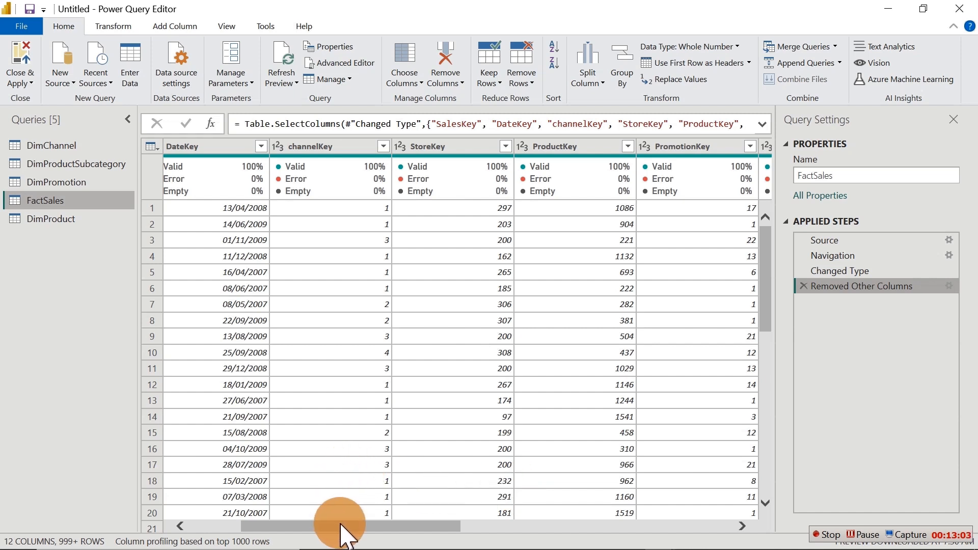
- Check the data types of FactSales' UnitPrice and SalesQuantity columns, and open the DimProduct query
left_click_drag(340, 530, 586, 529)
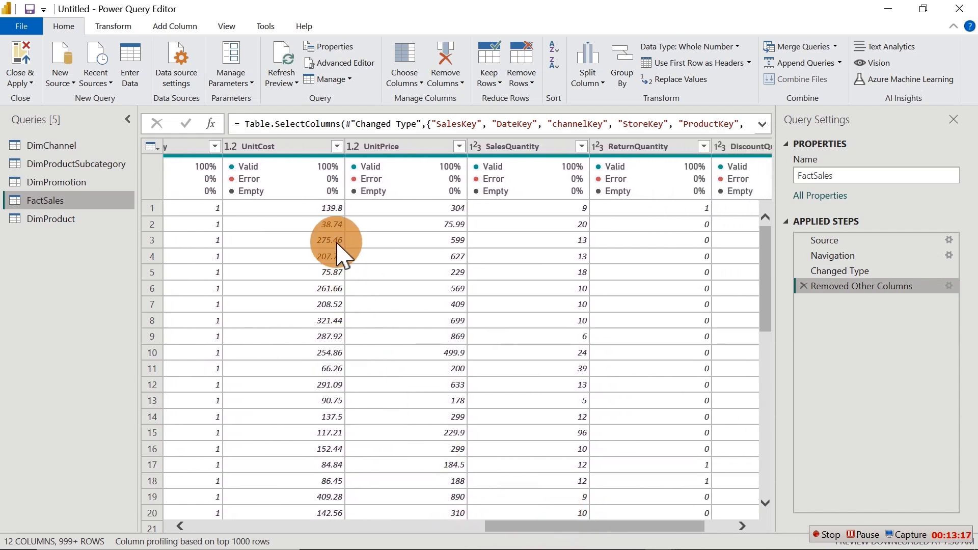
left_click(367, 149)
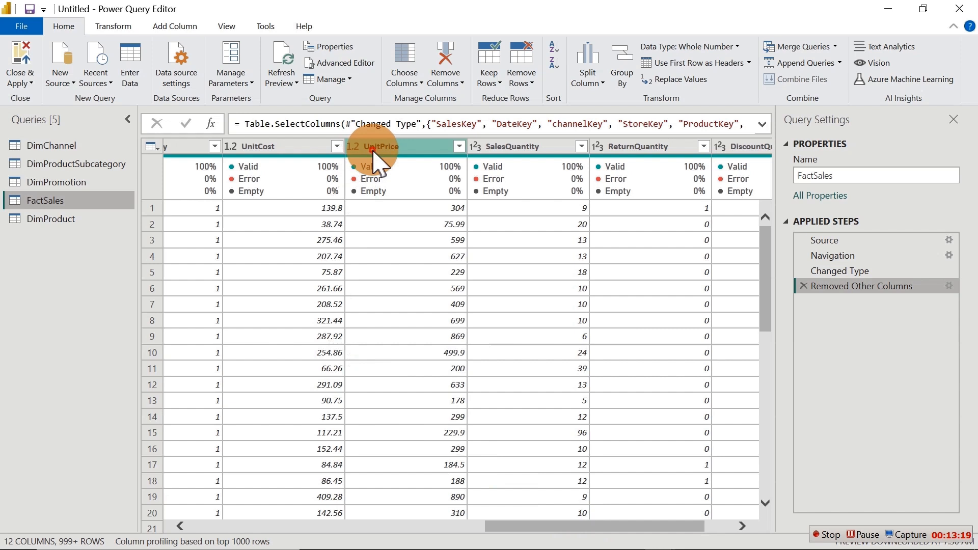
left_click(373, 150)
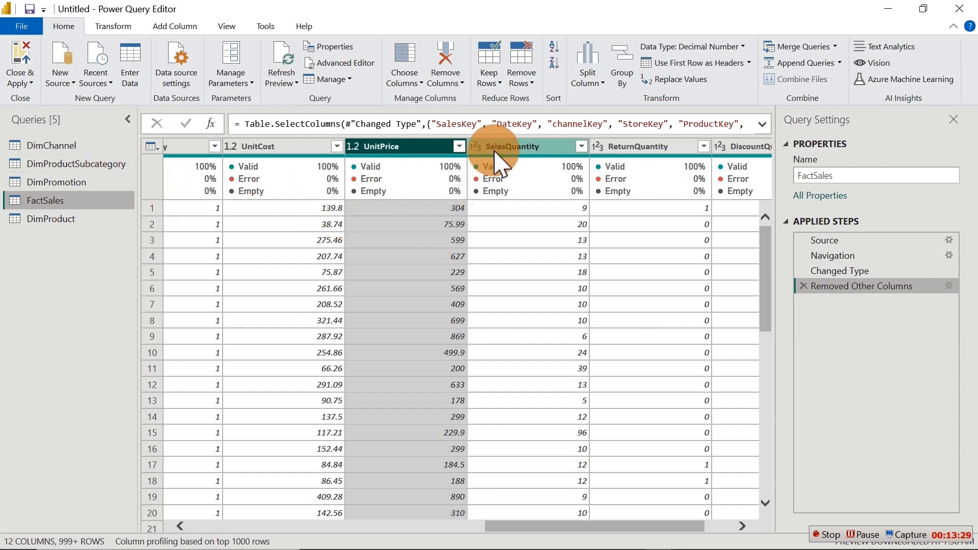
left_click(487, 148)
left_click(475, 148)
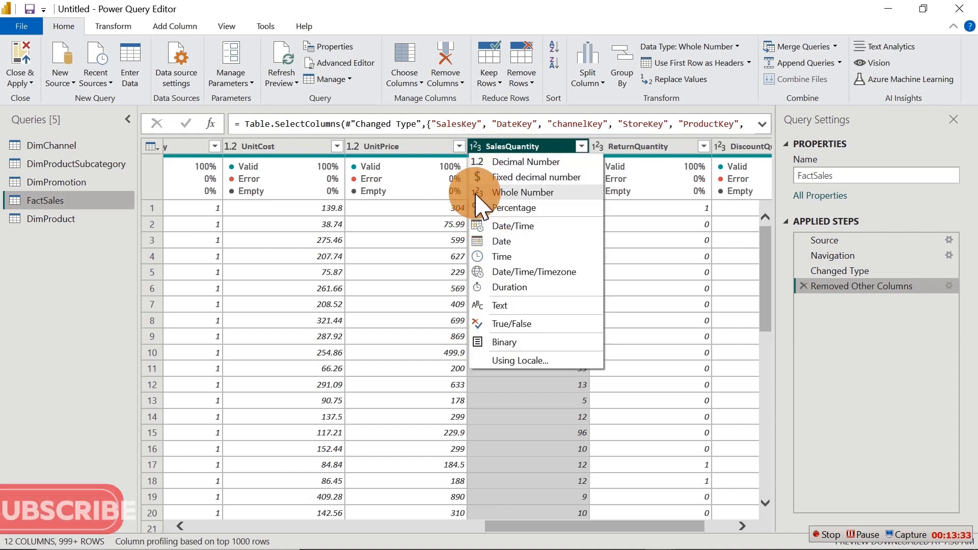
left_click(53, 220)
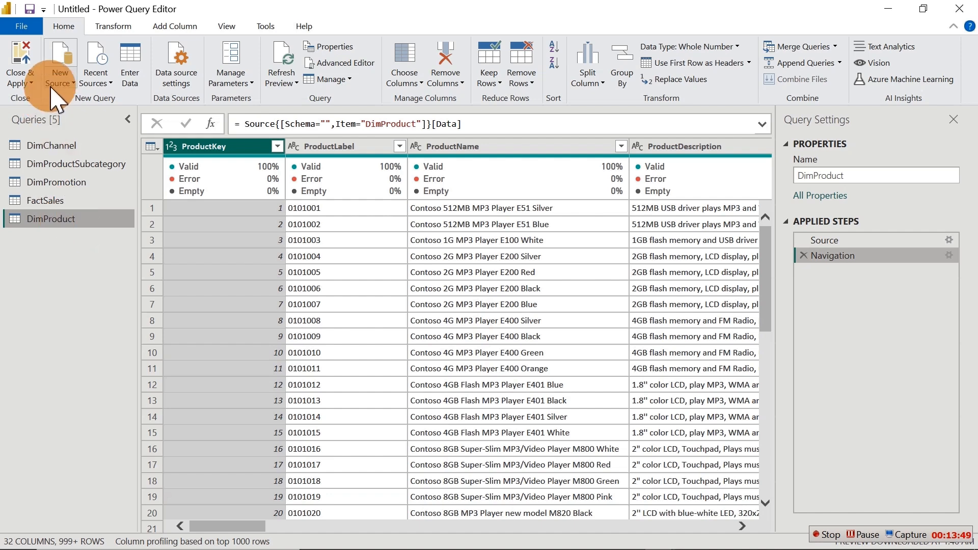
- Import the dimProductCategories table from the ProductCategories Excel workbook as a new source
left_click(60, 77)
left_click(49, 122)
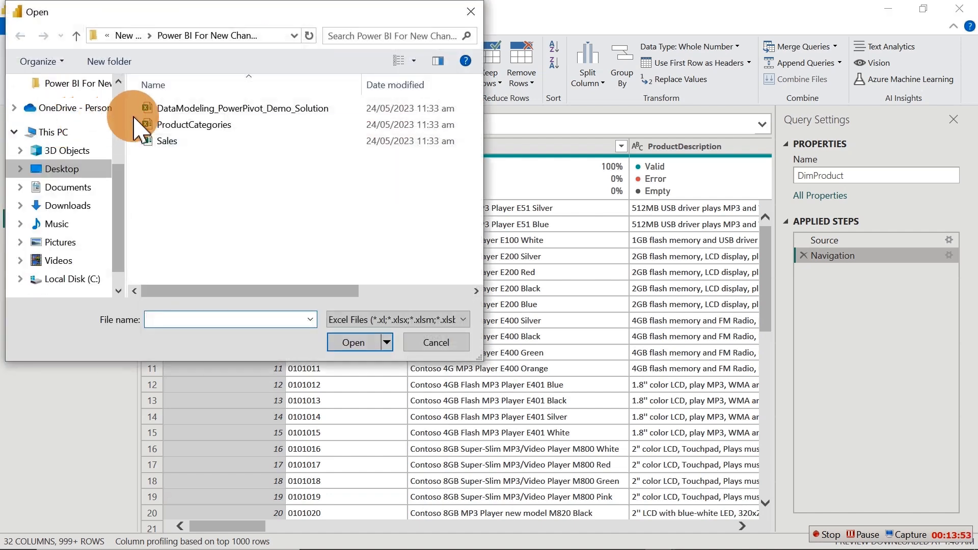
left_click(172, 124)
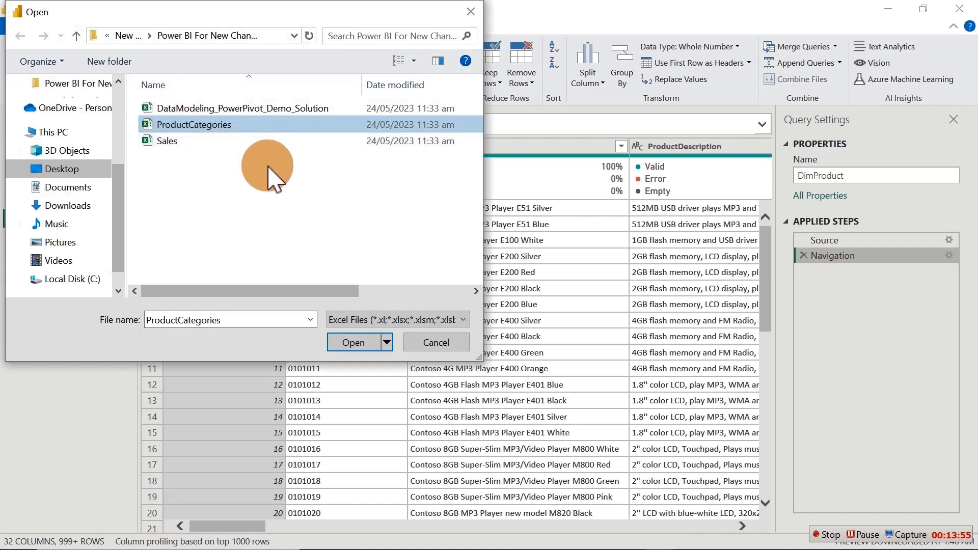
left_click(362, 345)
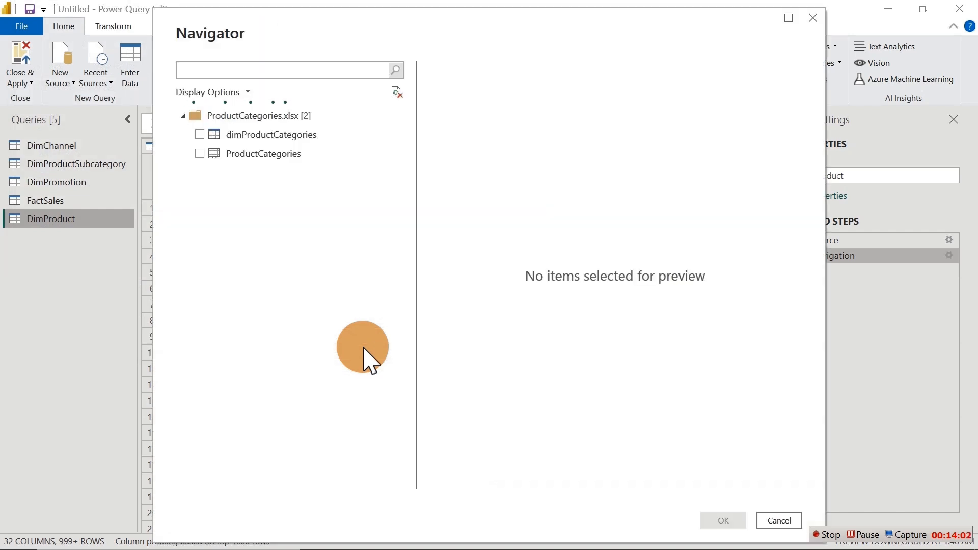
left_click(258, 135)
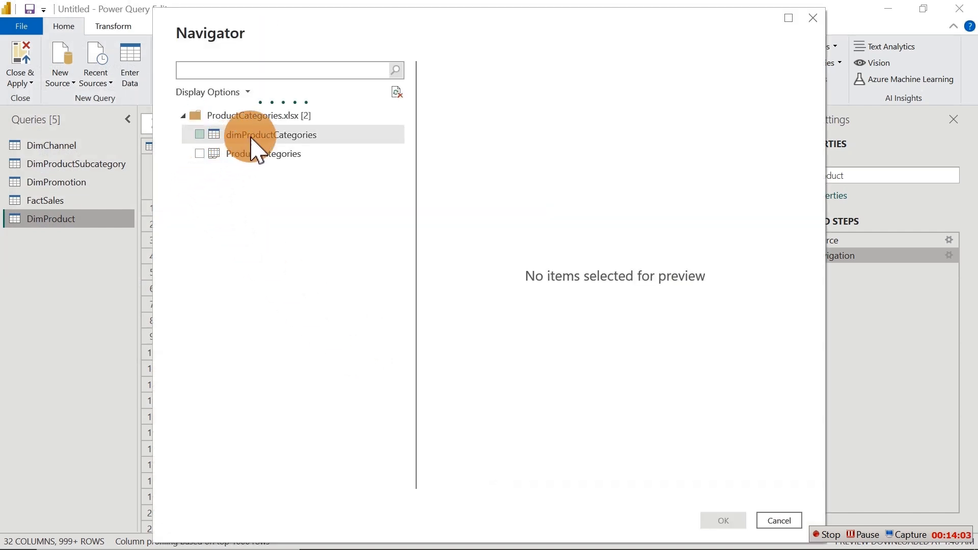
left_click(284, 156)
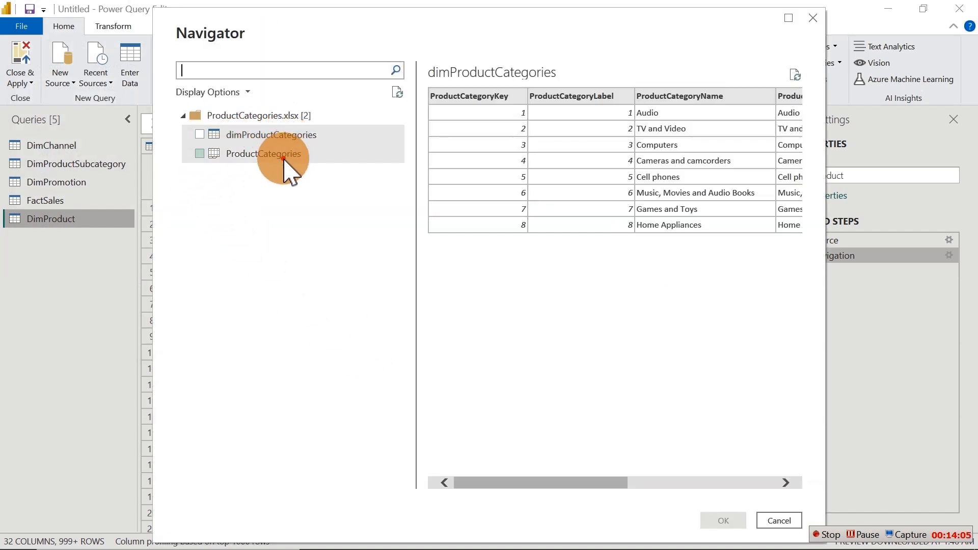
left_click(276, 136)
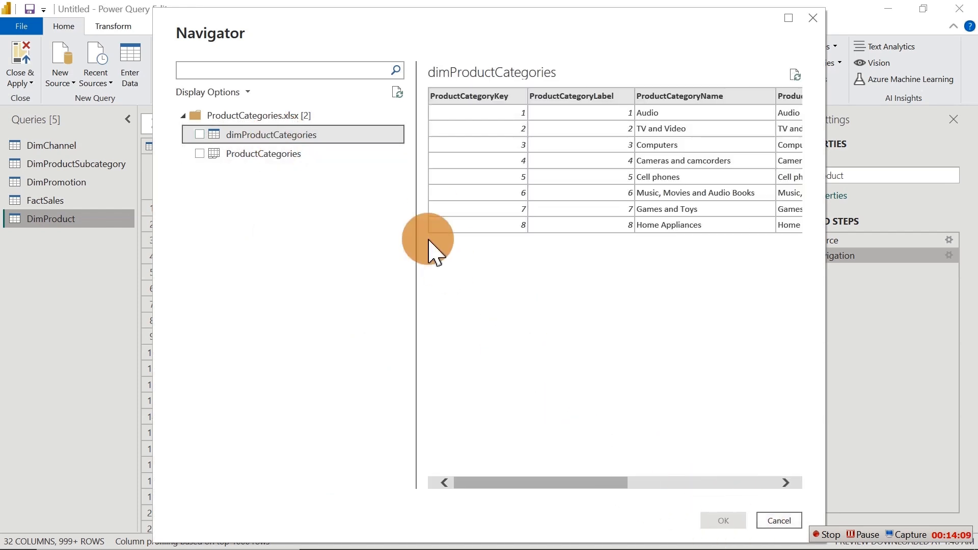
left_click(199, 135)
left_click(717, 518)
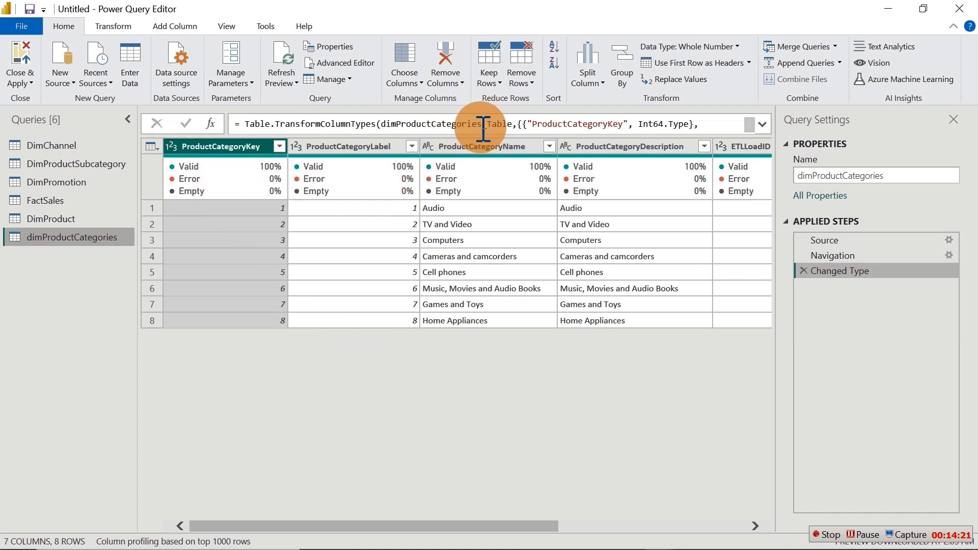
- Keep only the ProductCategoryKey and ProductCategoryName columns in dimProductCategories by removing the other columns
left_click(481, 148)
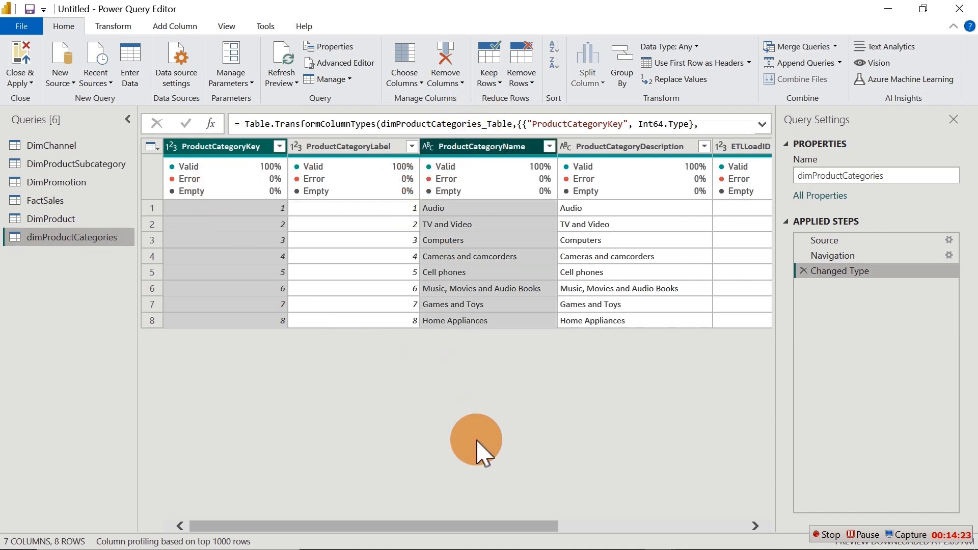
left_click_drag(551, 530, 310, 477)
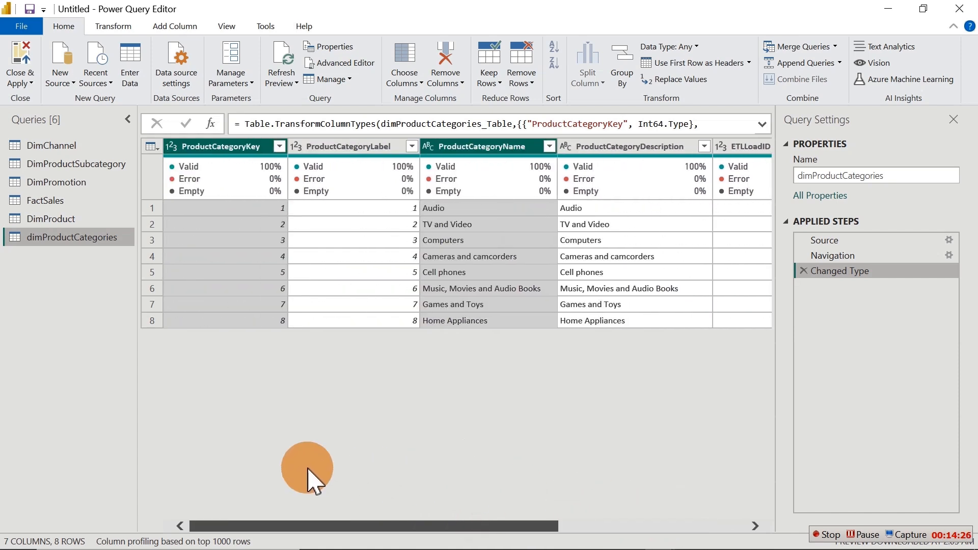
right_click(509, 142)
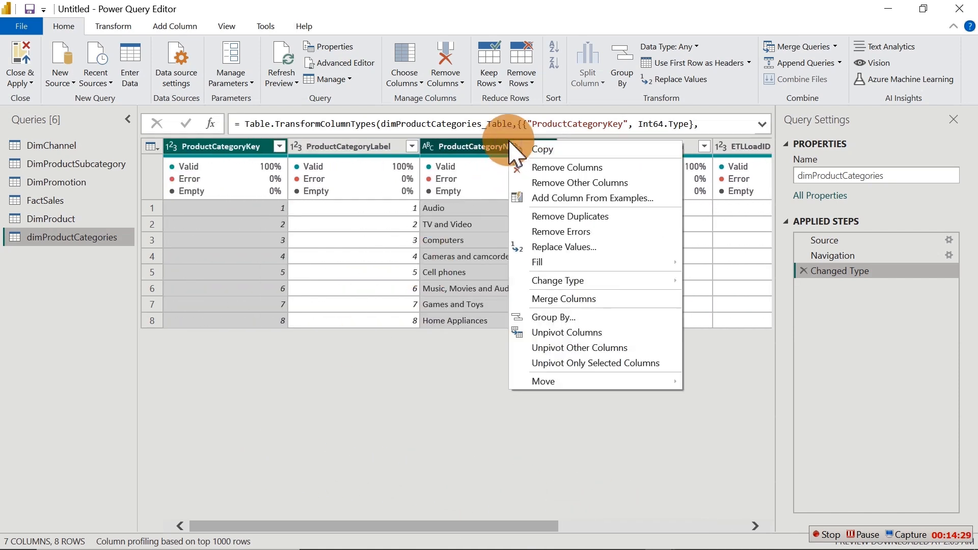
left_click(559, 184)
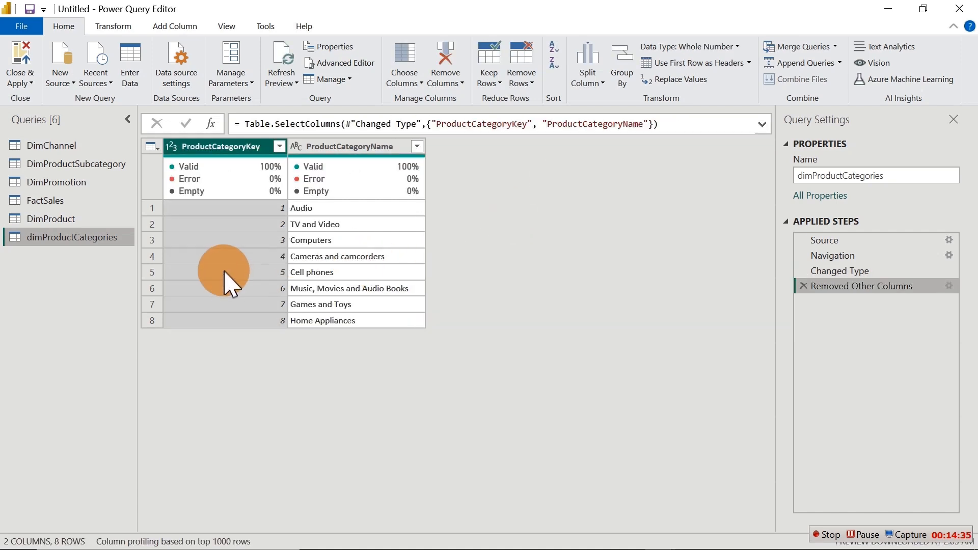
- Close the query editor applying all changes to load the tables into the report, and select the DimProduct table
left_click(20, 69)
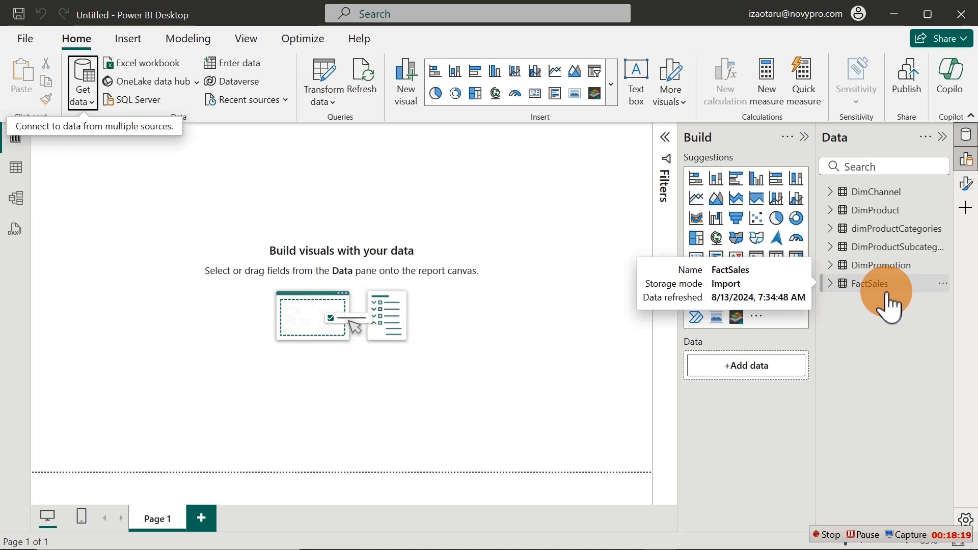
left_click(889, 210)
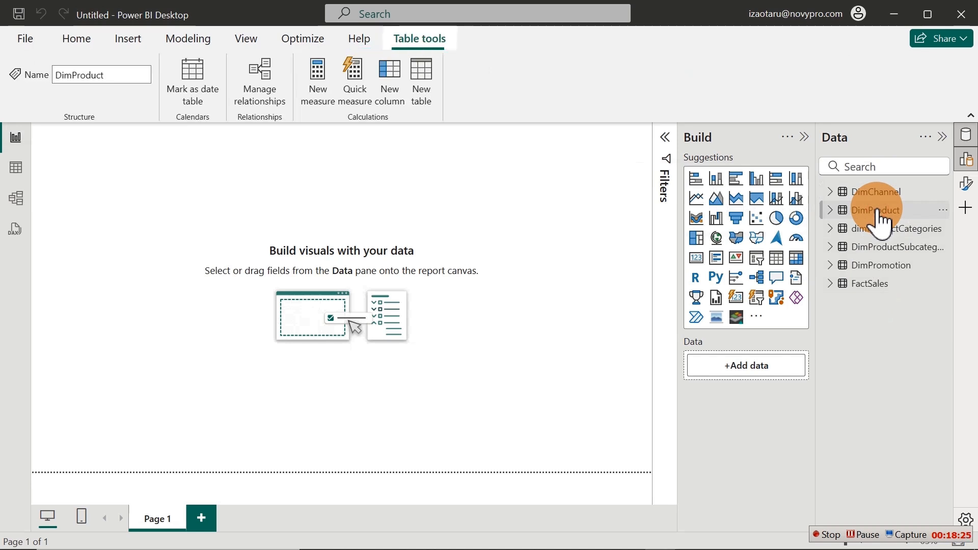
- Expand the DimProduct table in the report's data list, review its fields and collapse it again
left_click(829, 209)
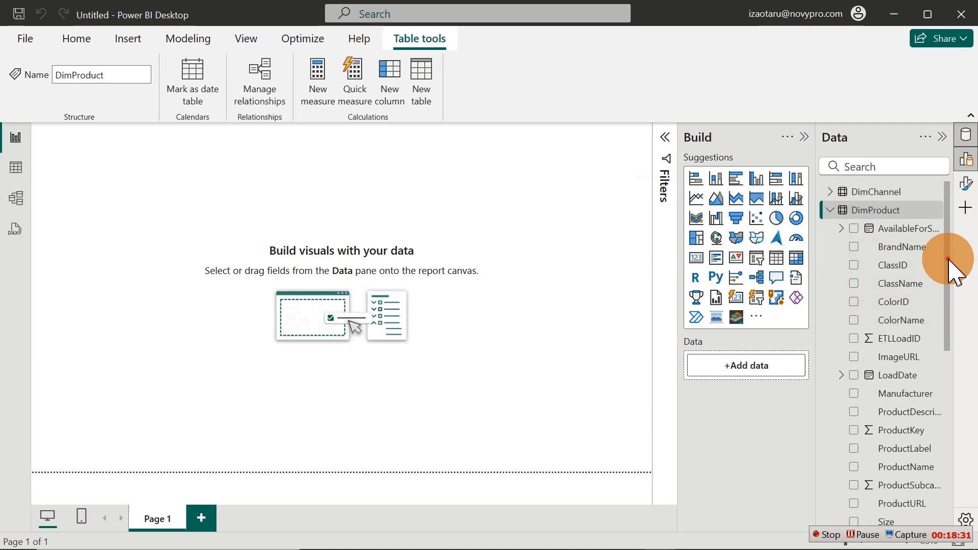
mouse_move(948, 259)
left_mouse_down()
mouse_move(942, 459)
mouse_move(937, 262)
left_mouse_up()
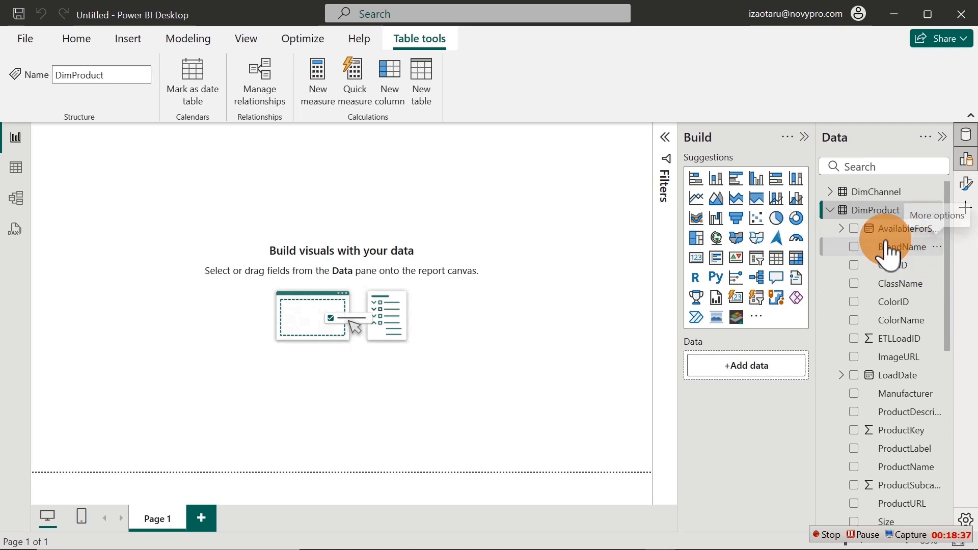
left_click(829, 211)
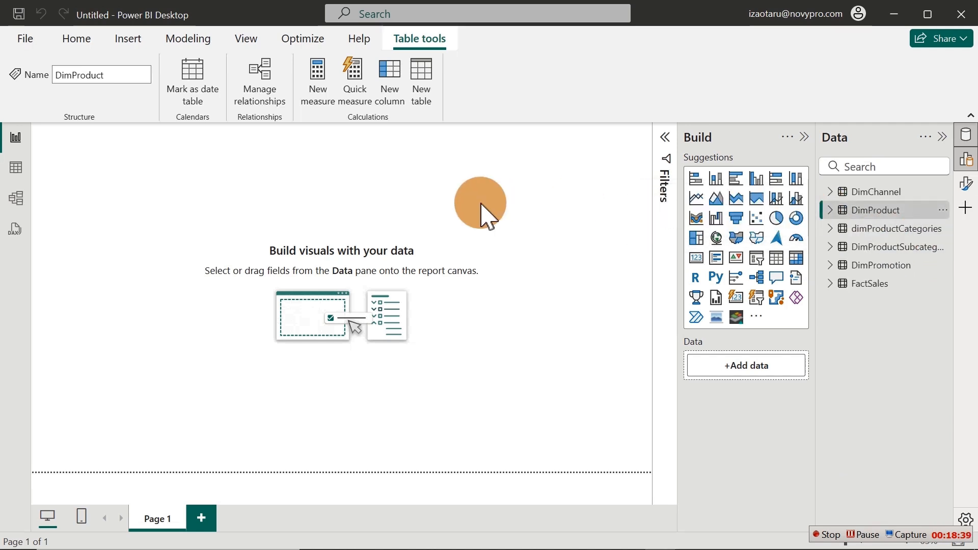
- In the table view, look through the rows of DimChannel, DimProduct, dimProductCategories, DimProductSubcategory and DimPromotion, and list DimPromotion's fields
left_click(16, 173)
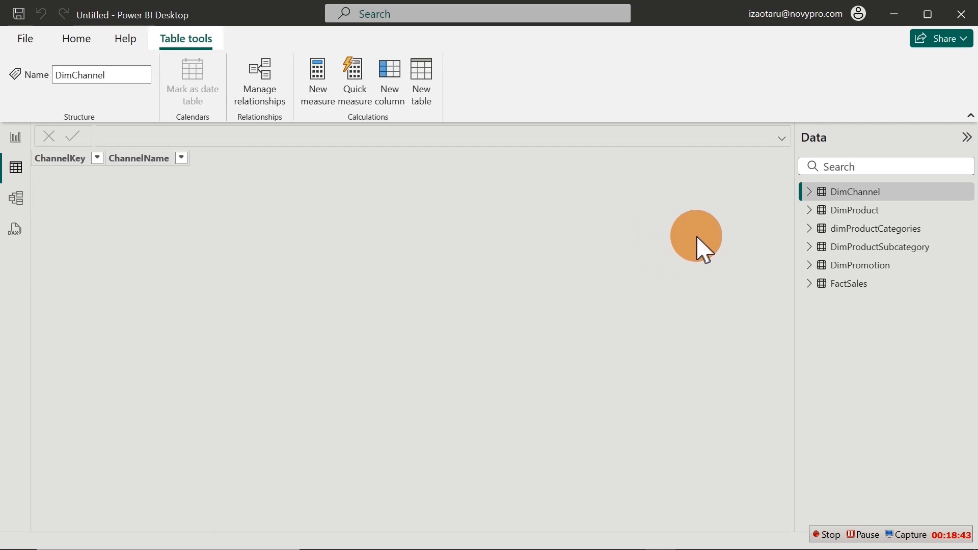
left_click(833, 194)
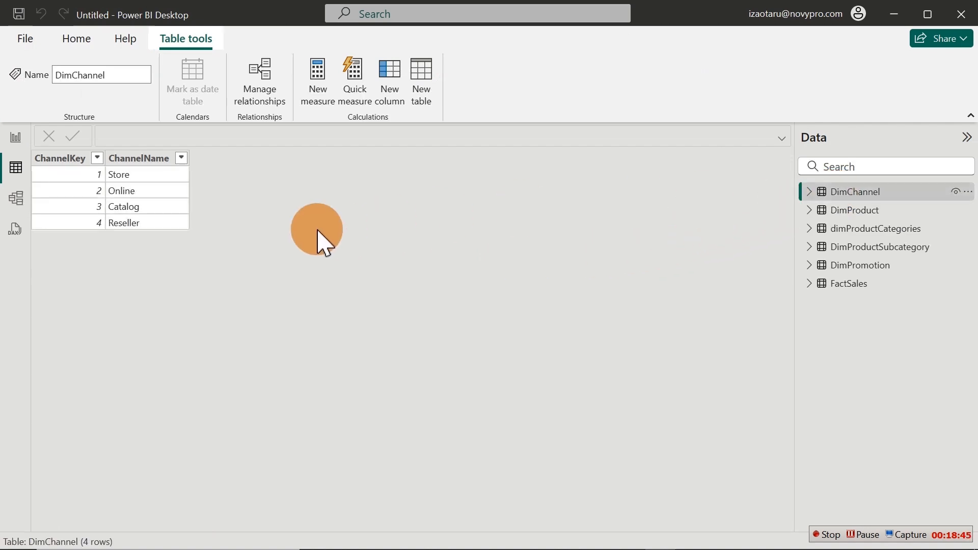
left_click(843, 213)
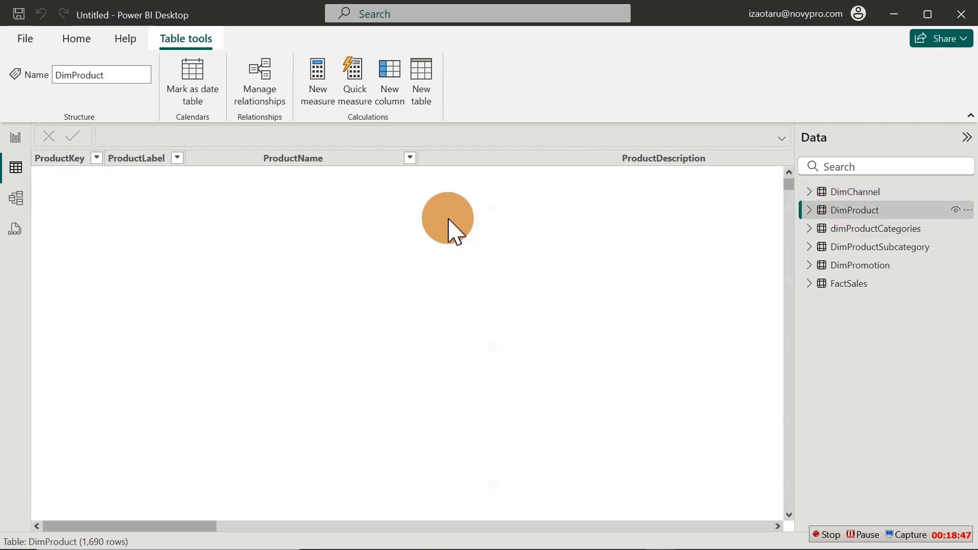
left_click(895, 225)
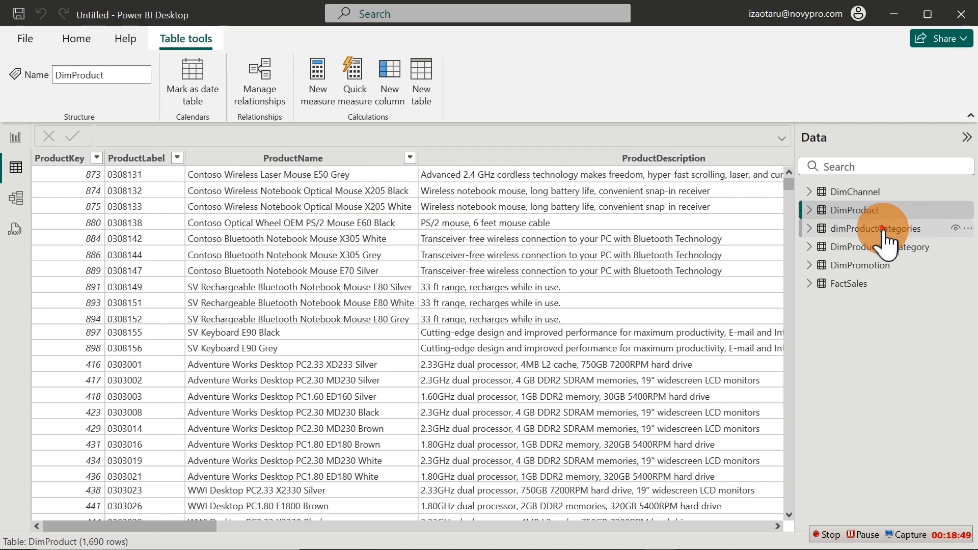
left_click(867, 248)
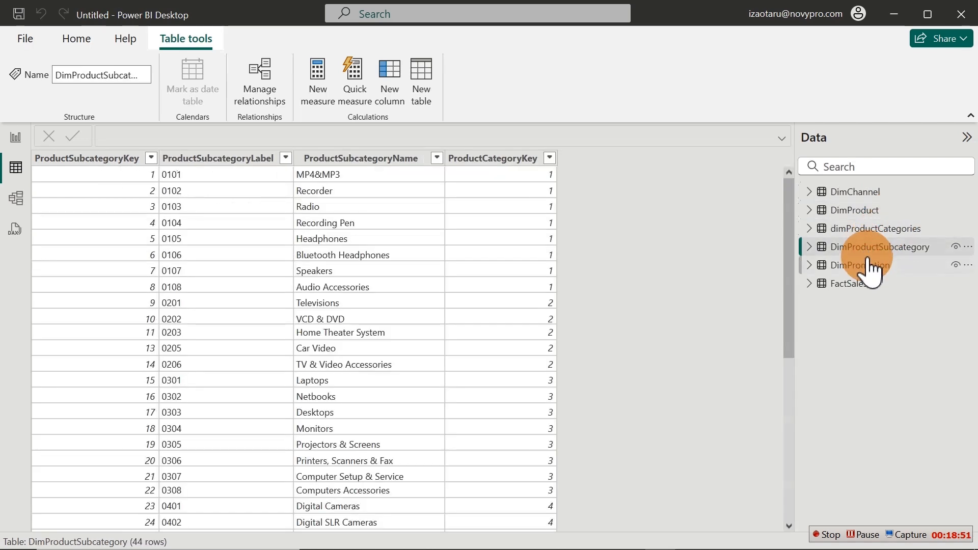
left_click(868, 266)
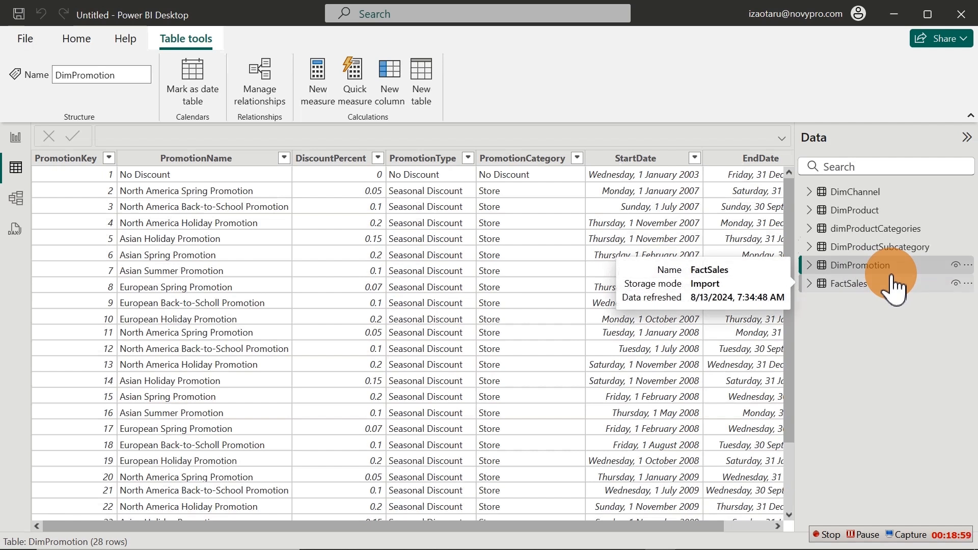
left_click(808, 265)
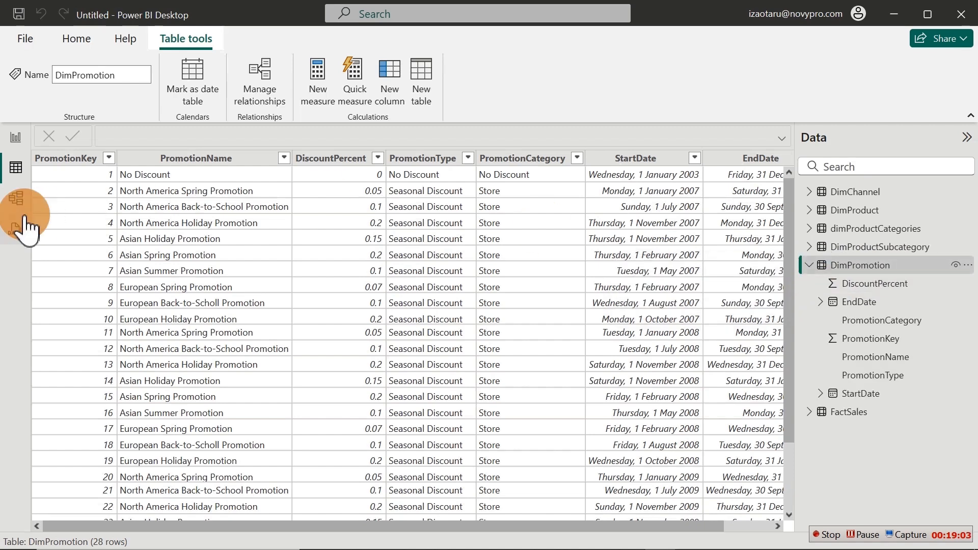
- Back in the report view, examine the fields of DimProductSubcategory, dimProductCategories and FactSales, including the properties of channelKey
left_click(16, 139)
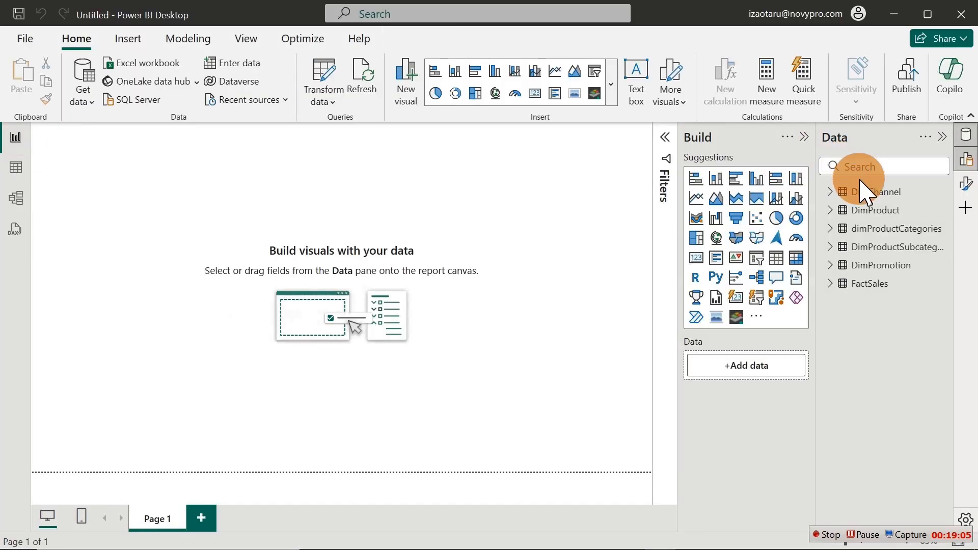
left_click(829, 248)
left_click(830, 247)
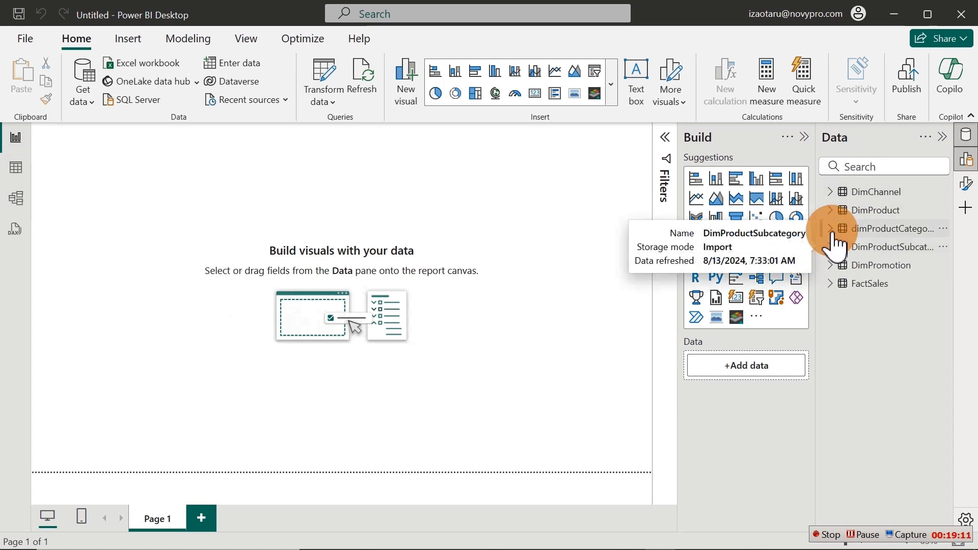
left_click(831, 229)
left_click(830, 229)
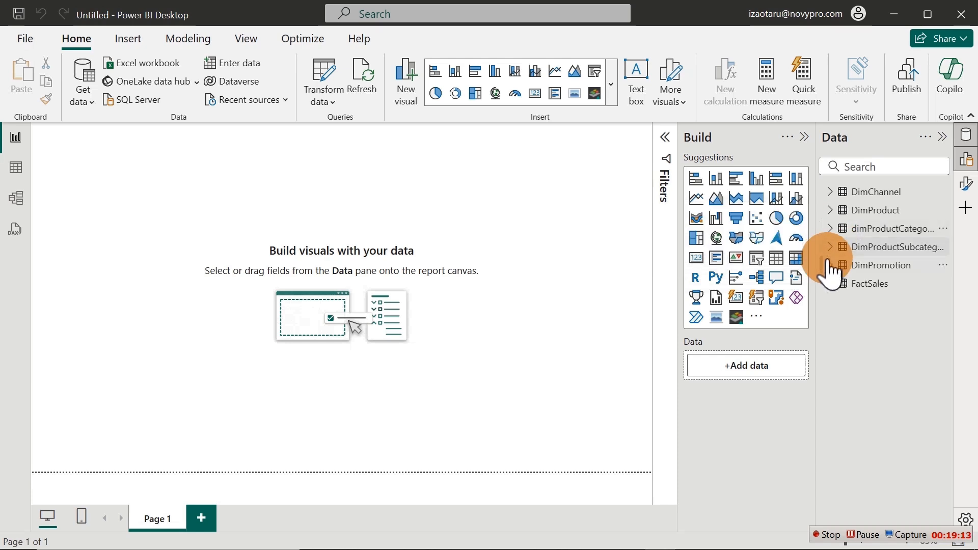
left_click(830, 284)
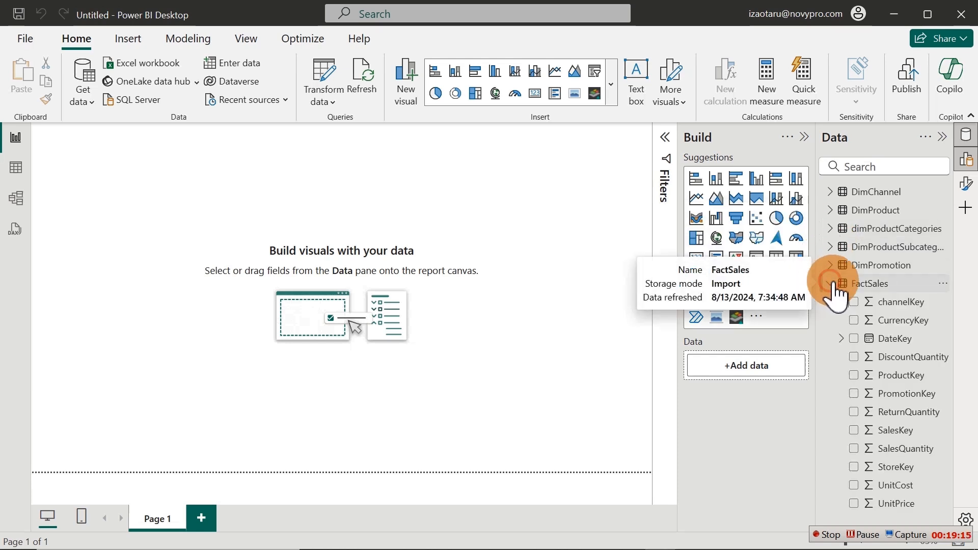
left_click(898, 303)
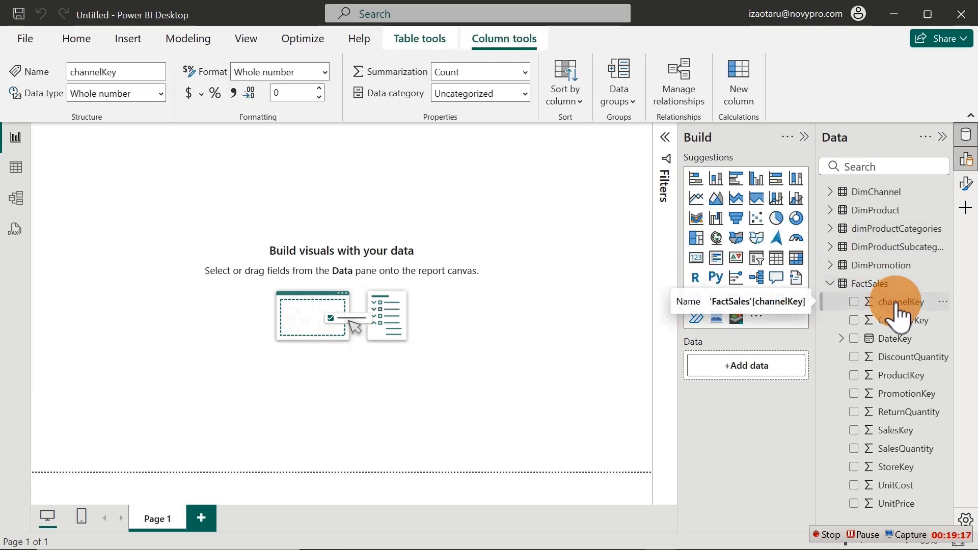
left_click(833, 286)
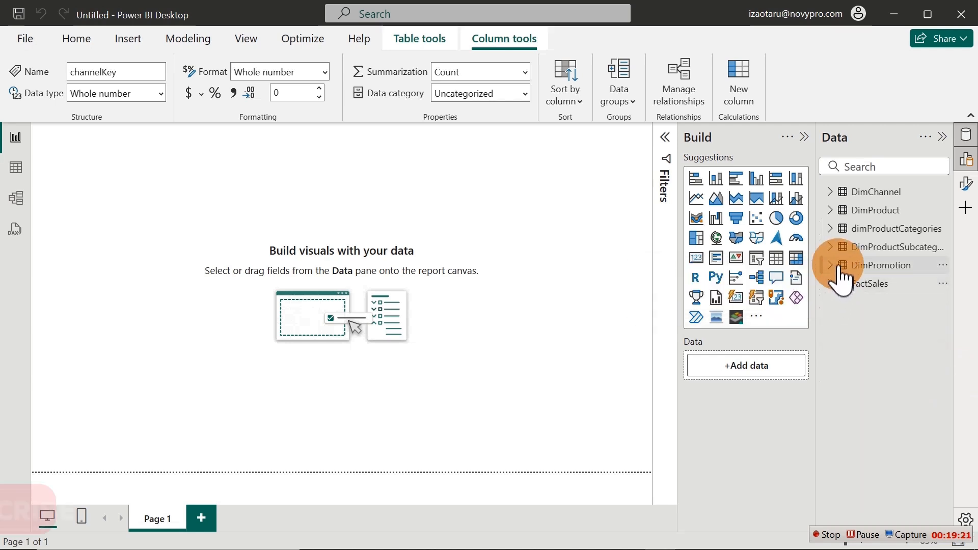
- Hide DimPromotion's EndDate, PromotionKey and StartDate columns from the report in the table view, and return to the report view
left_click(855, 270)
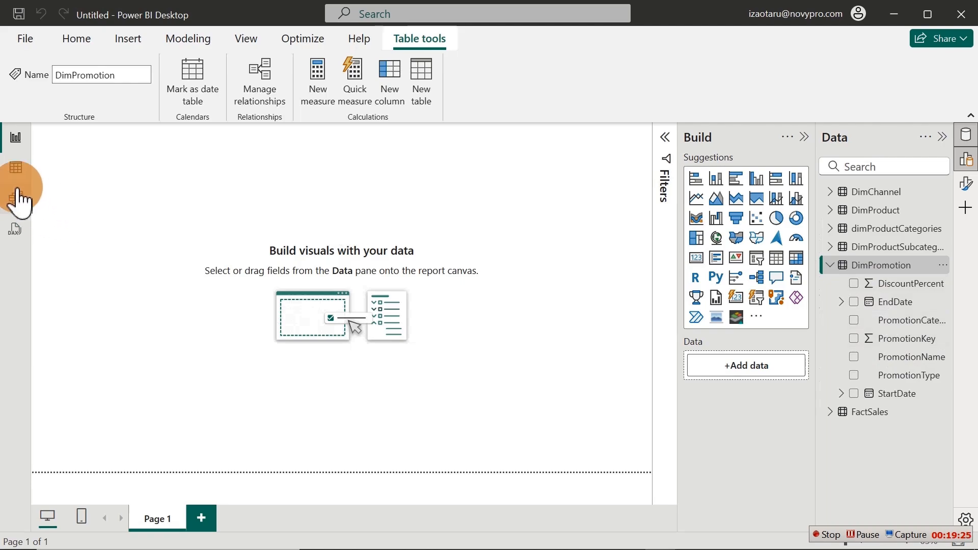
left_click(17, 171)
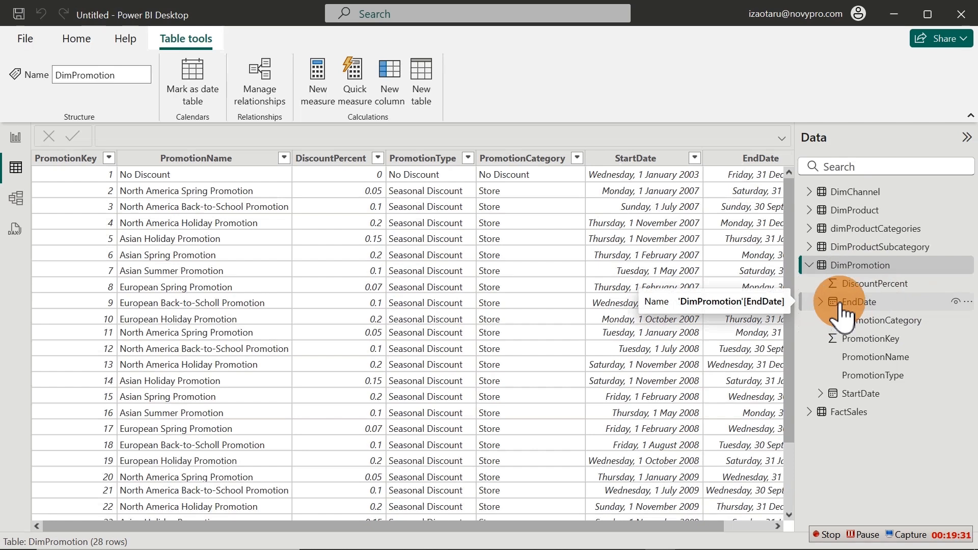
left_click(955, 304)
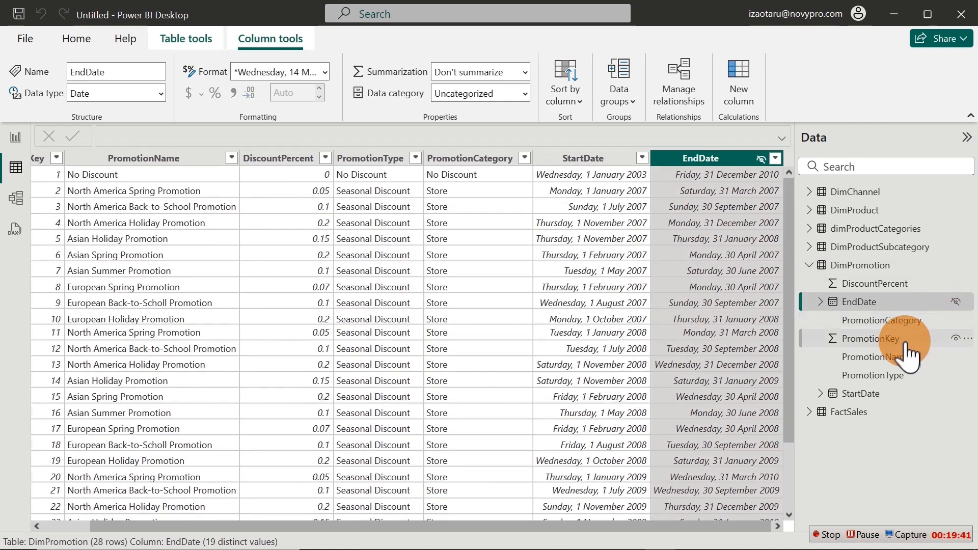
left_click(956, 339)
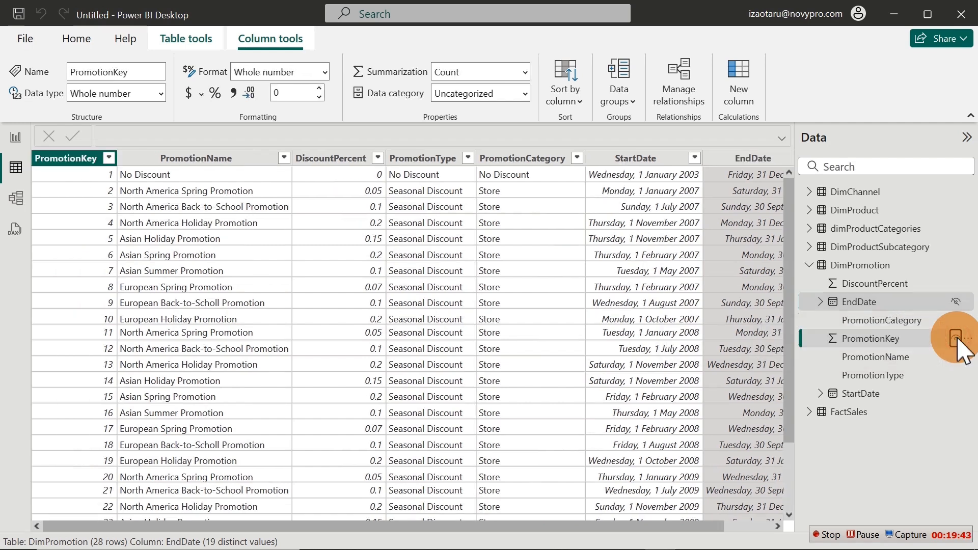
left_click(956, 338)
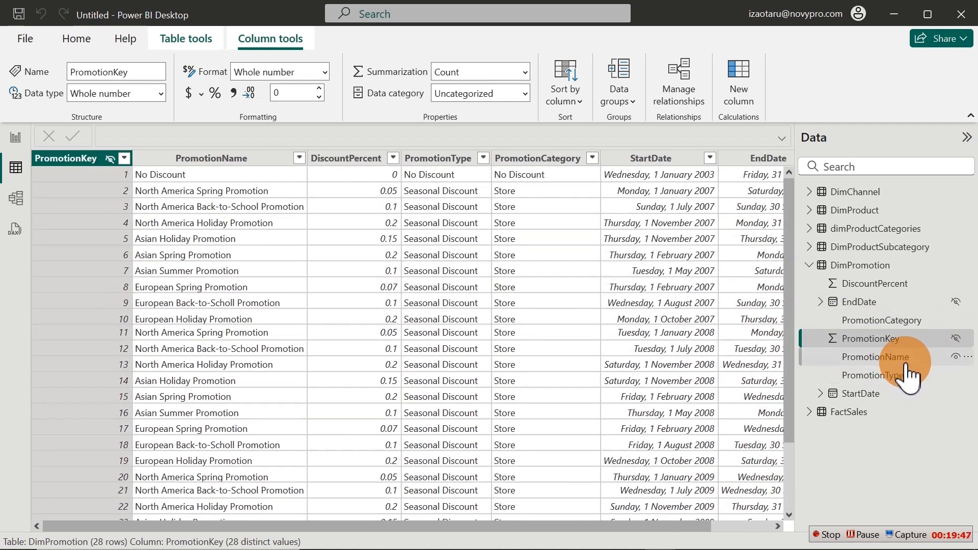
left_click(945, 378)
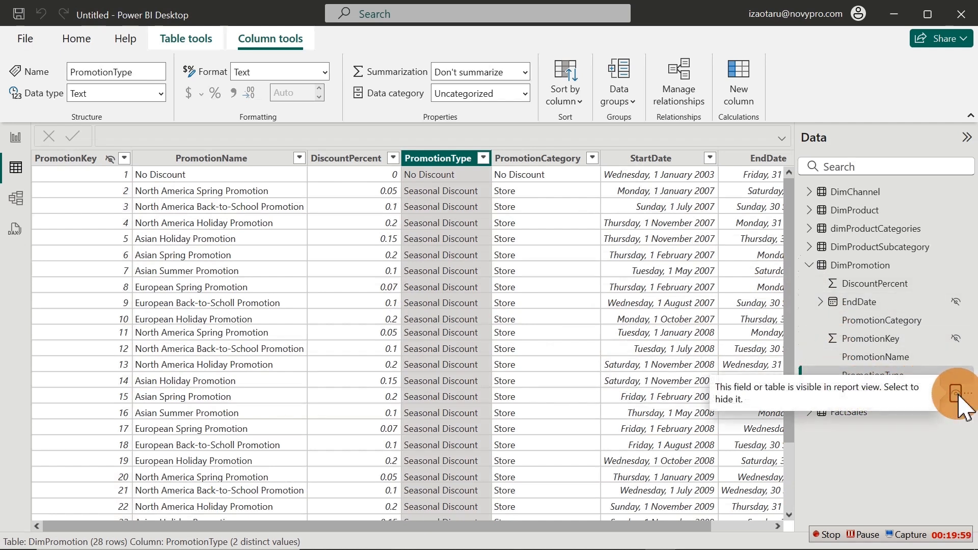
left_click(958, 396)
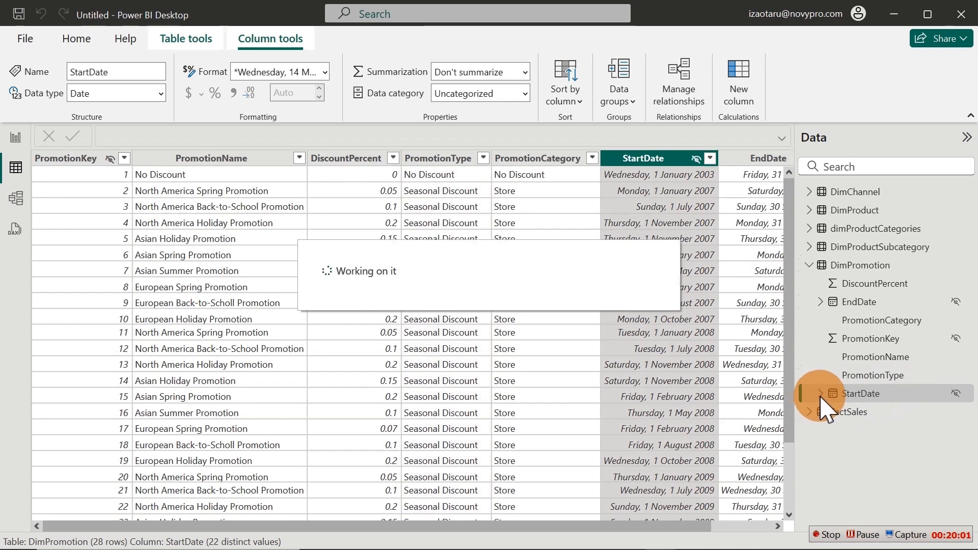
left_click(761, 159)
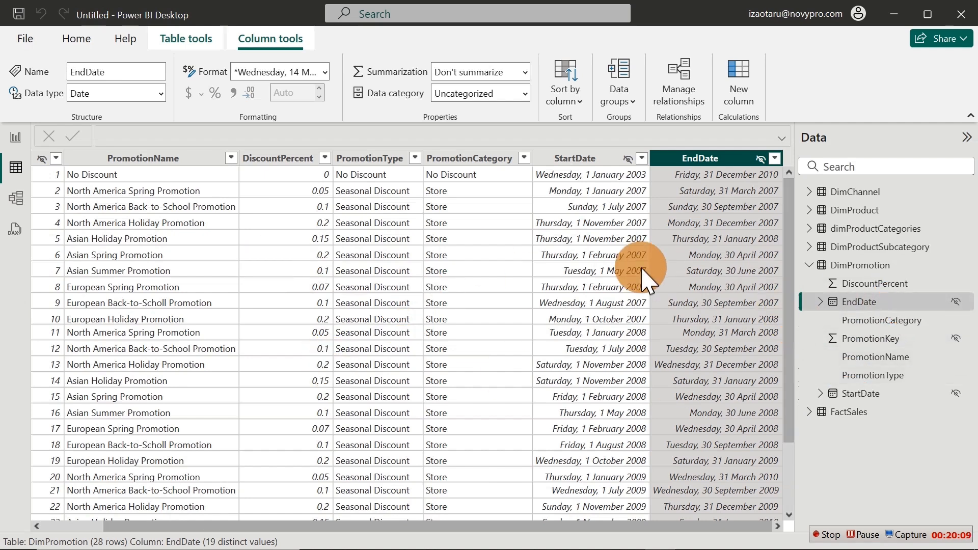
left_click(15, 137)
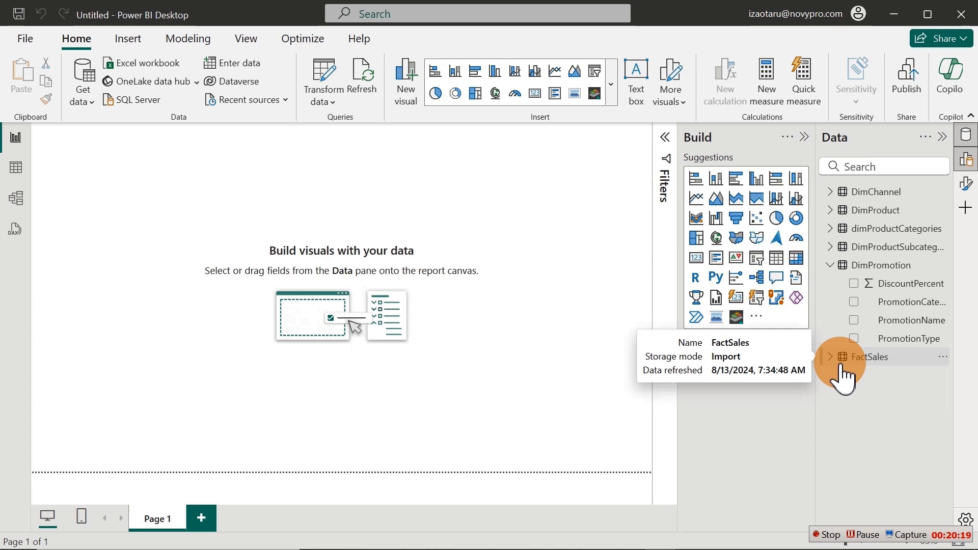
- Show the tables in the model view and collapse the Properties and Data panes to widen the diagram area
left_click(23, 208)
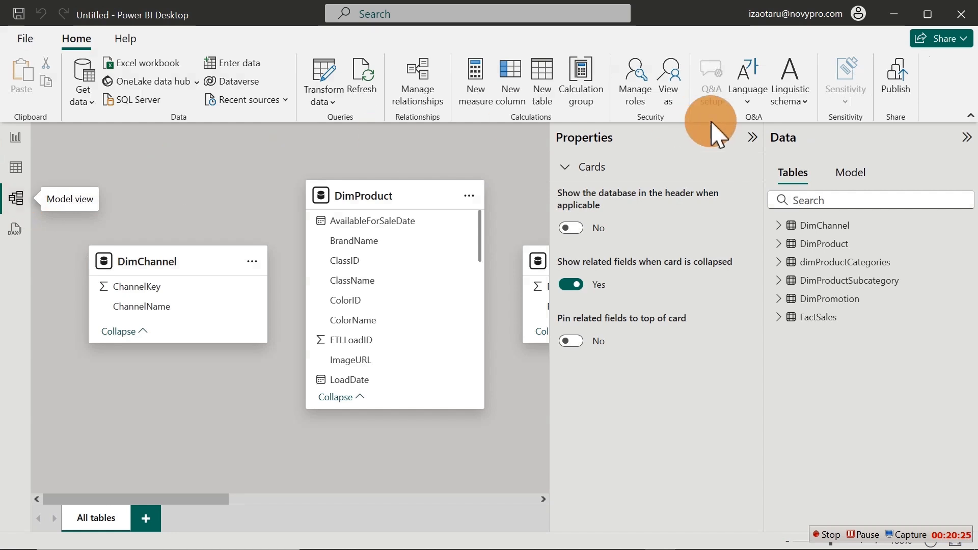
left_click(752, 139)
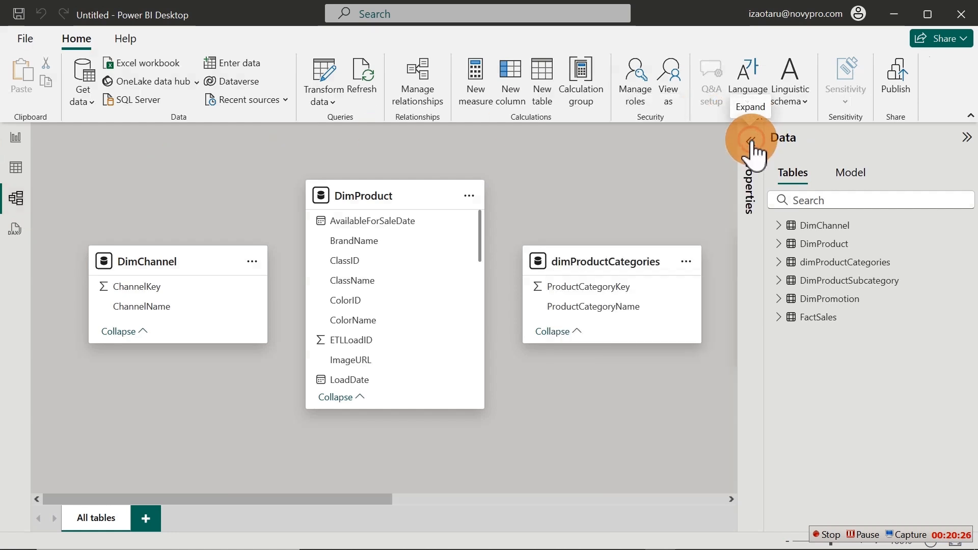
left_click(966, 138)
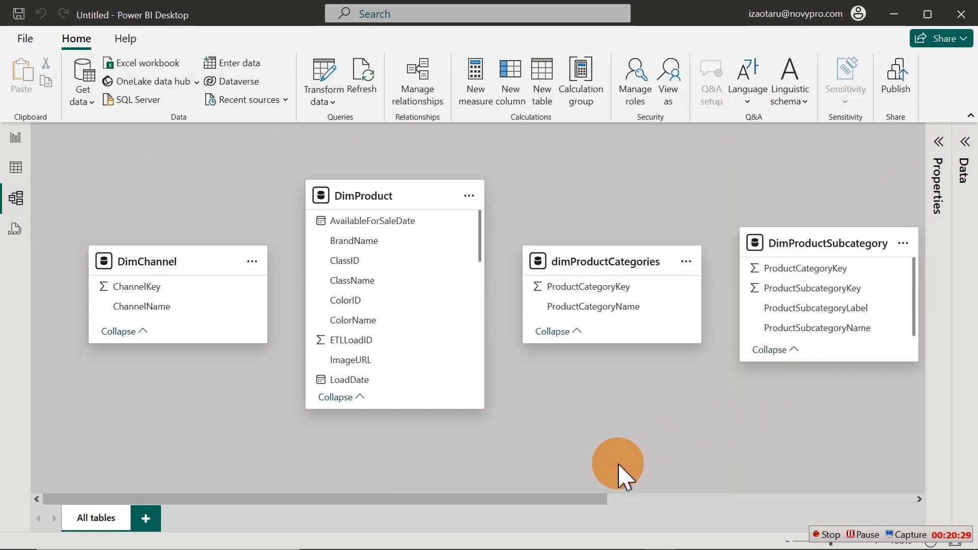
left_click_drag(579, 499, 505, 512)
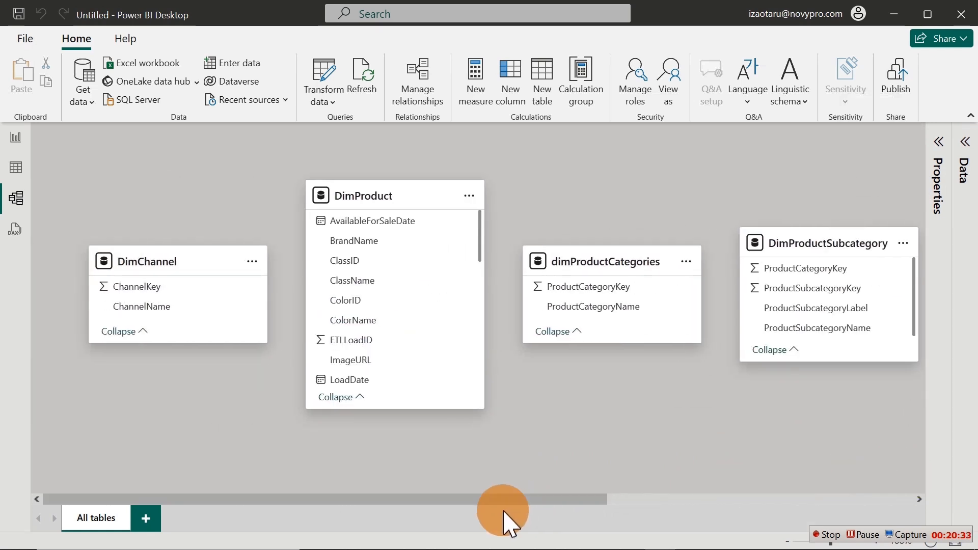
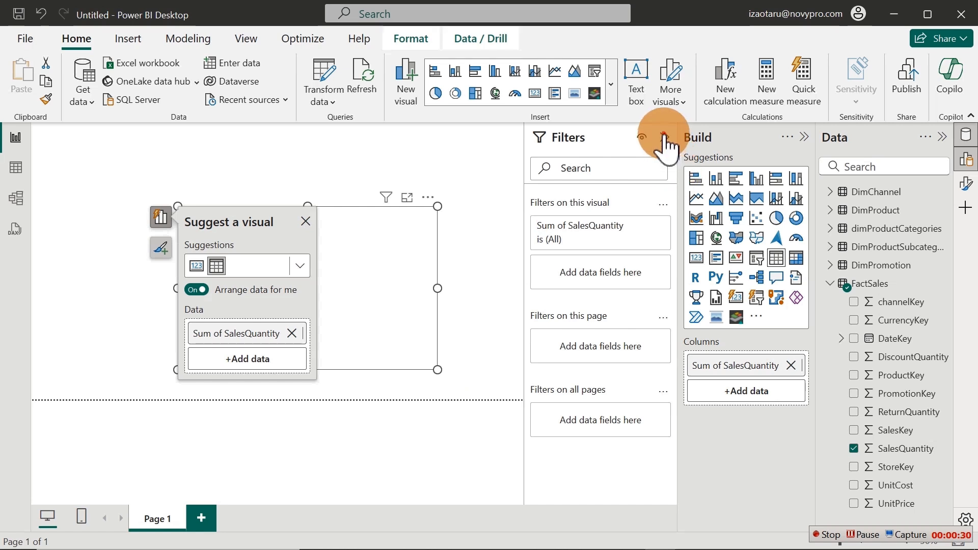
- Collapse the Filters, Data and Build panes and set the font size of the SalesQuantity table visual's values to 20
left_click(664, 137)
left_click(966, 138)
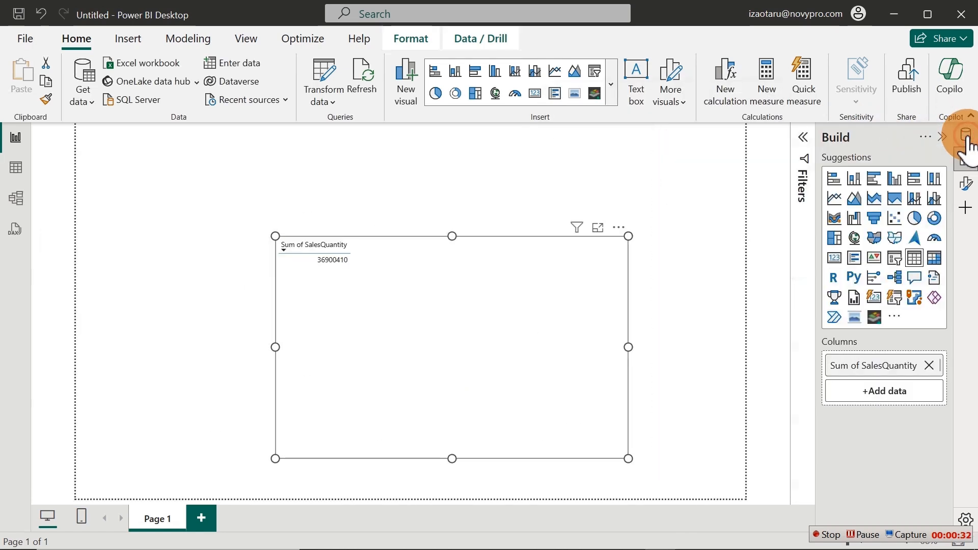
left_click(966, 162)
left_click(964, 185)
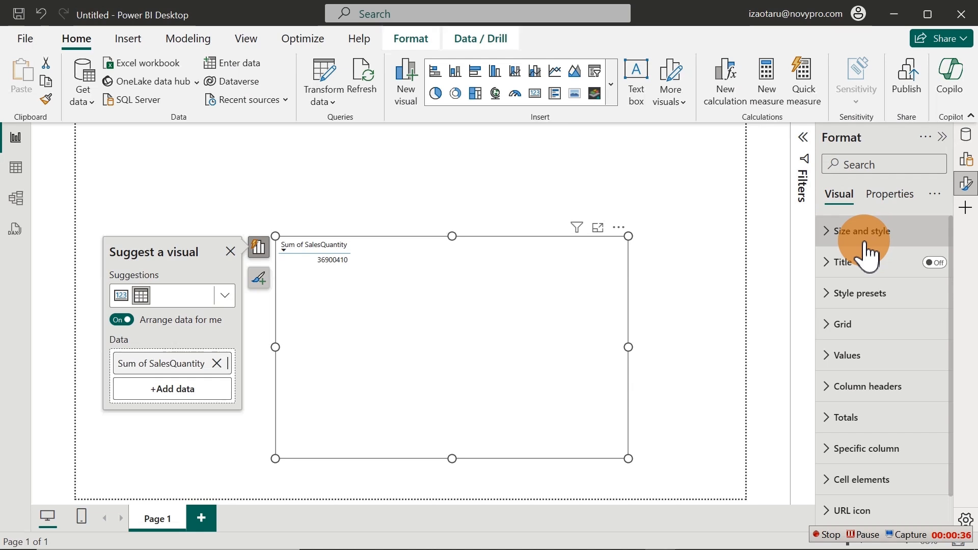
left_click(854, 357)
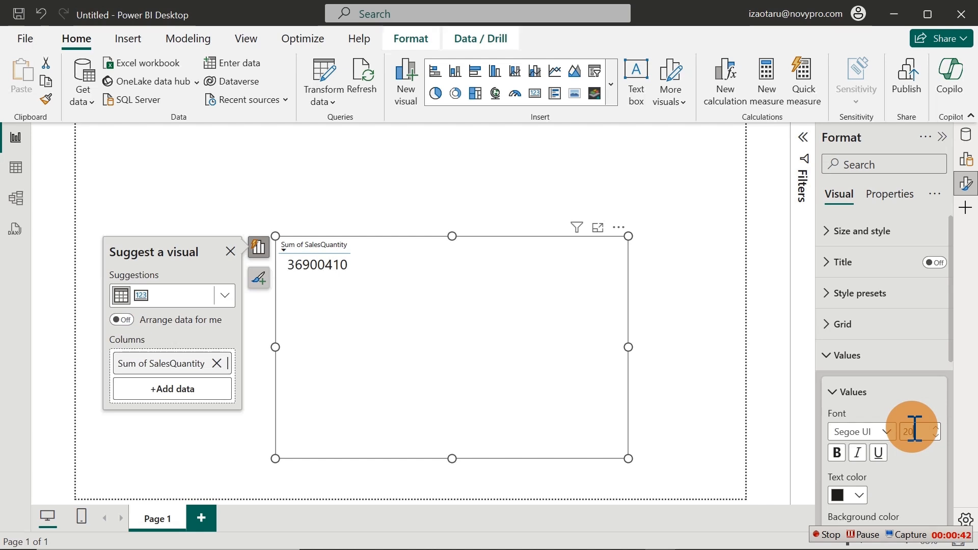
left_click(852, 356)
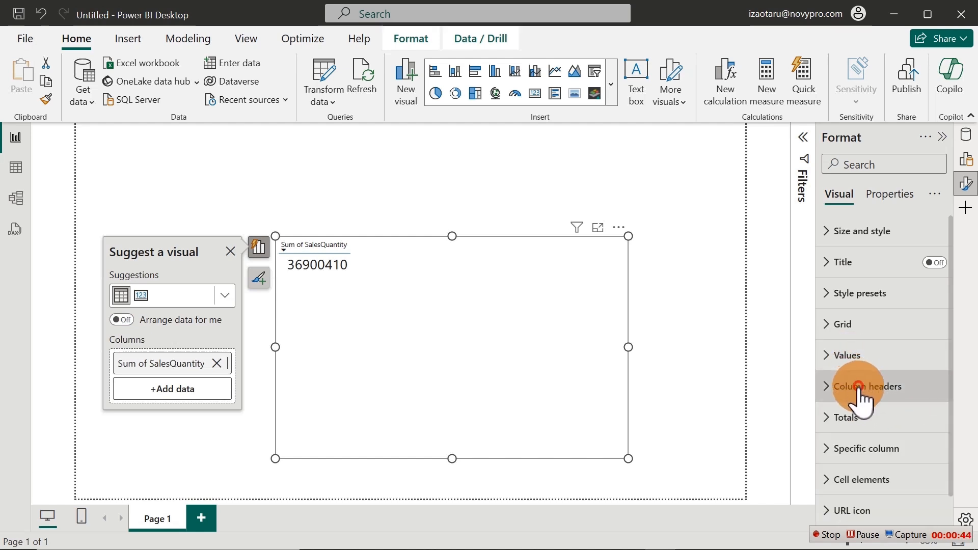
- Set the table visual's column header font size to 17 and move the visual up and to the left on the page
left_click(859, 388)
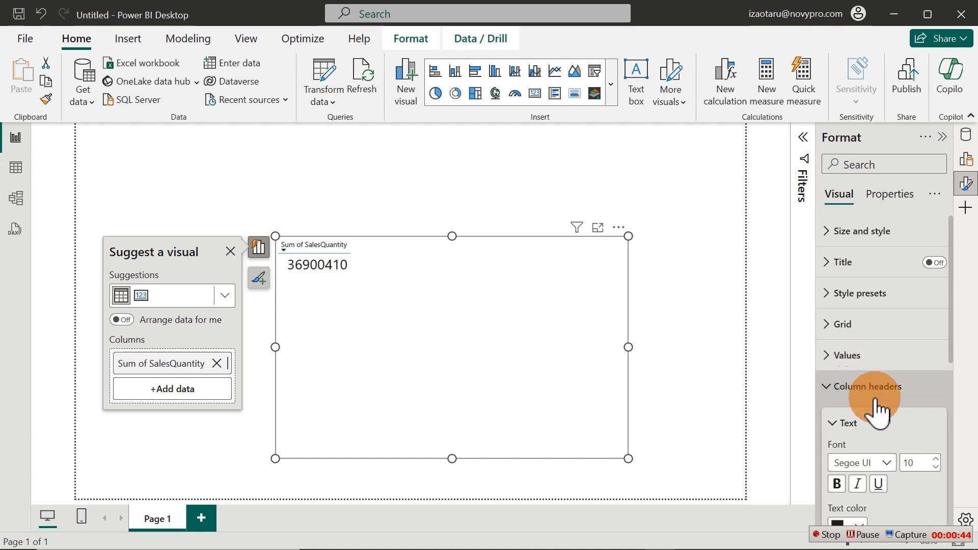
left_click(915, 464)
left_click_drag(590, 359, 513, 316)
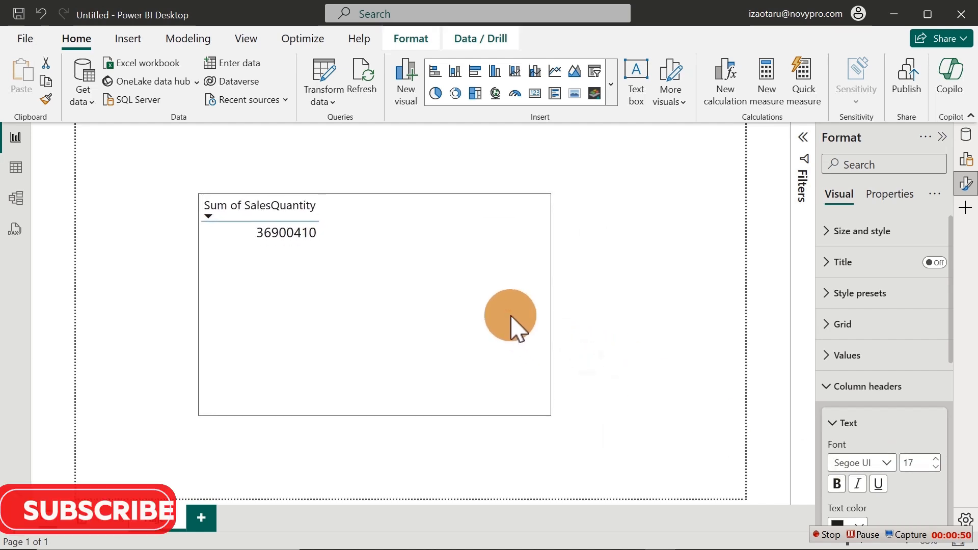
- Swap the Format pane for the Data pane and add DimPromotion's PromotionName field to the SalesQuantity table visual
left_click(964, 184)
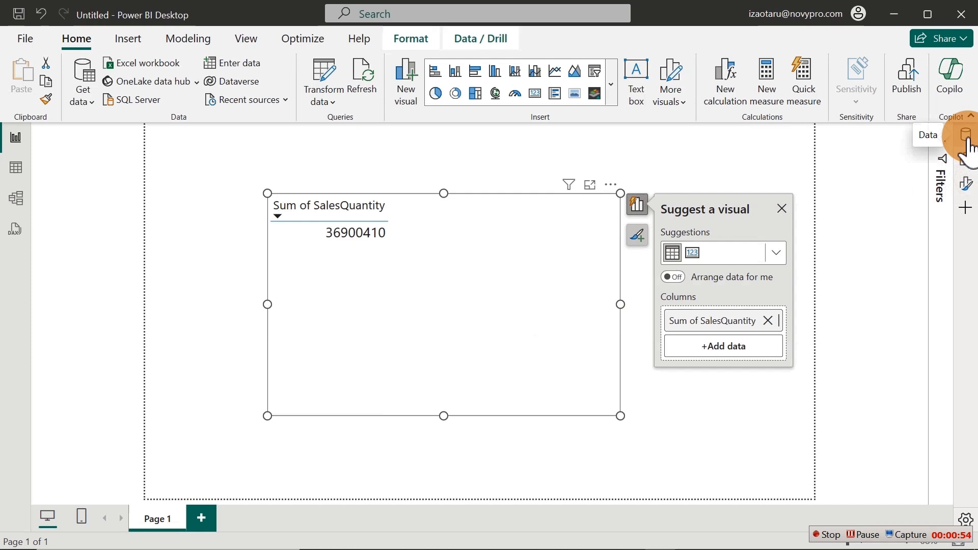
left_click(966, 137)
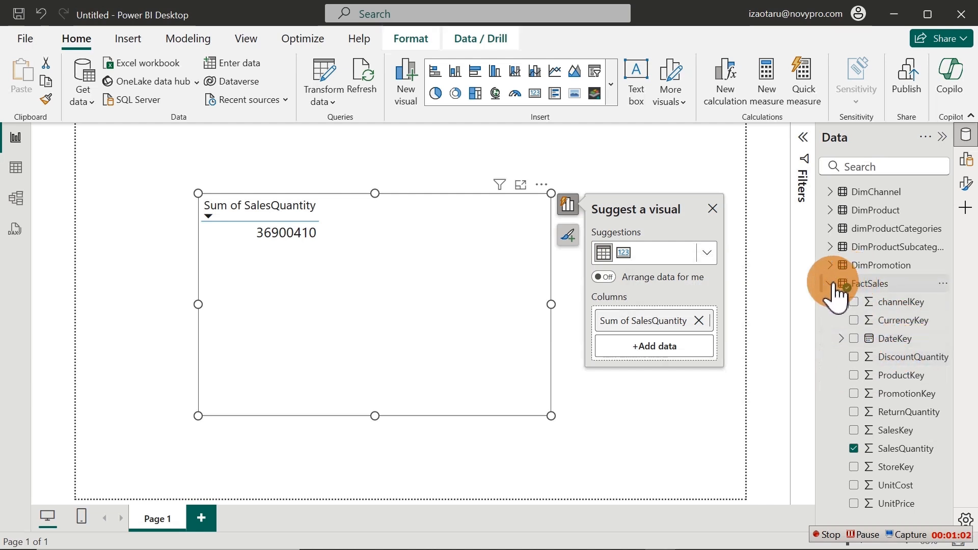
left_click(835, 284)
left_click(834, 264)
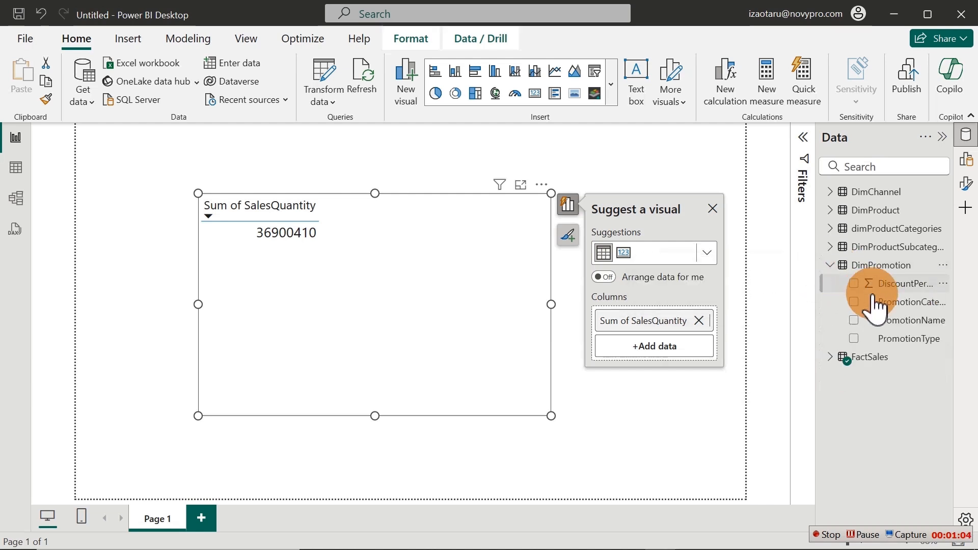
left_click(853, 320)
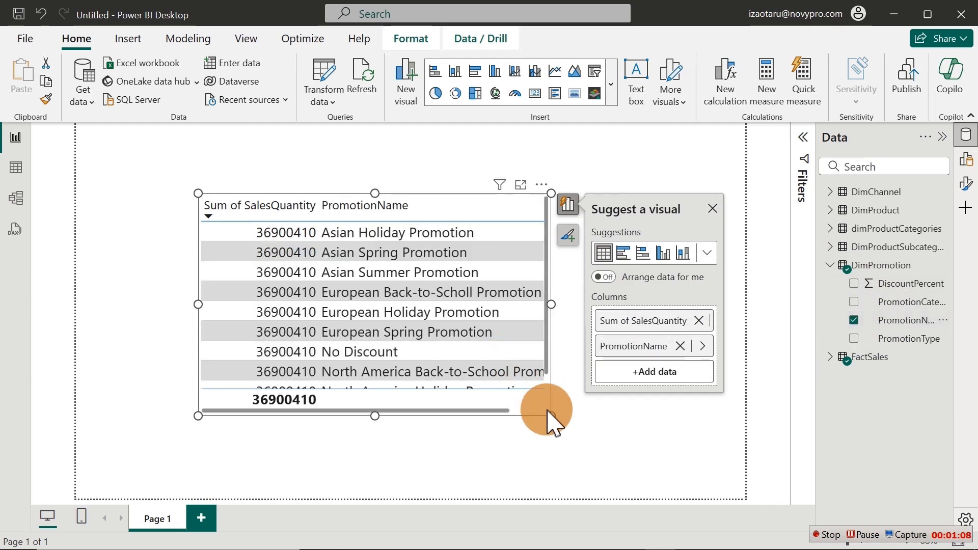
- Enlarge the table visual to show every row and place the PromotionName column before Sum of SalesQuantity
left_click_drag(552, 416, 682, 475)
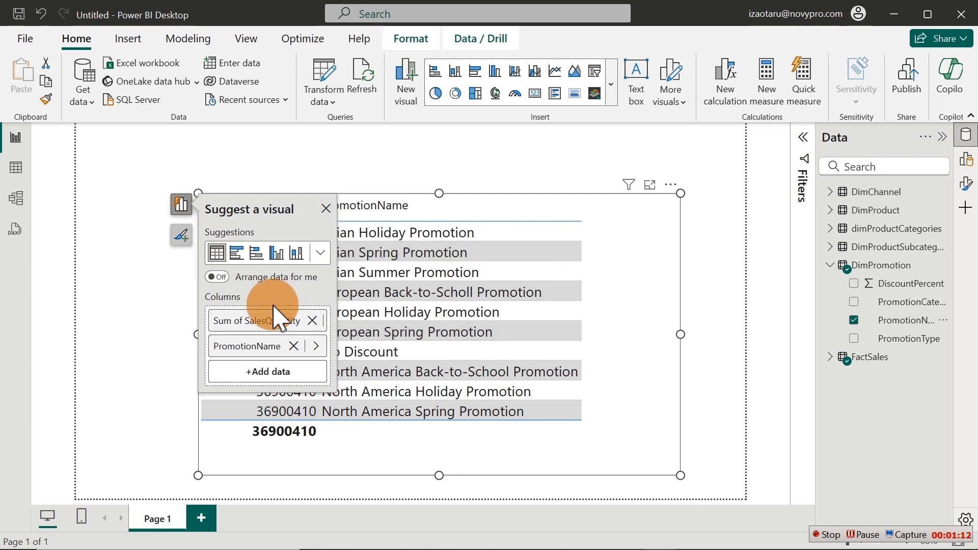
left_click(325, 209)
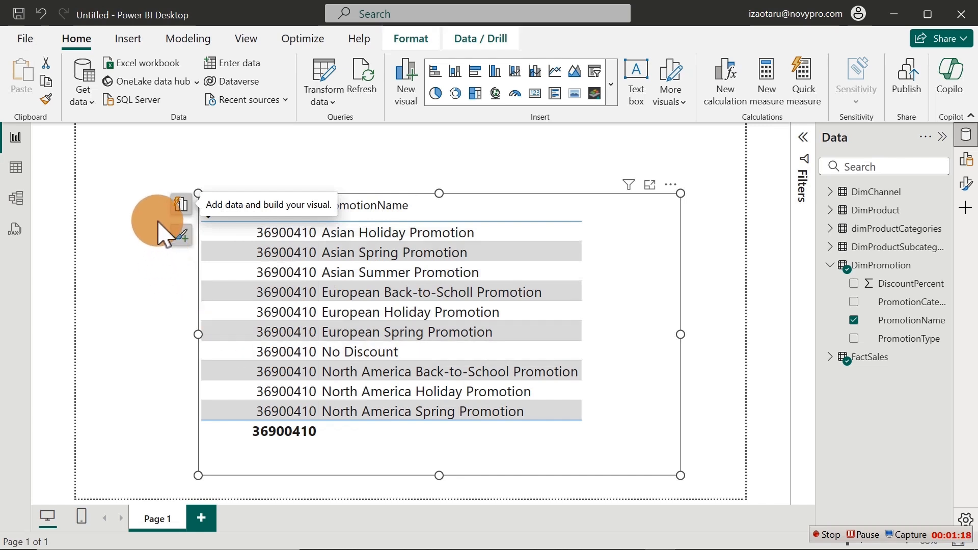
left_click(182, 204)
left_click_drag(254, 348, 269, 321)
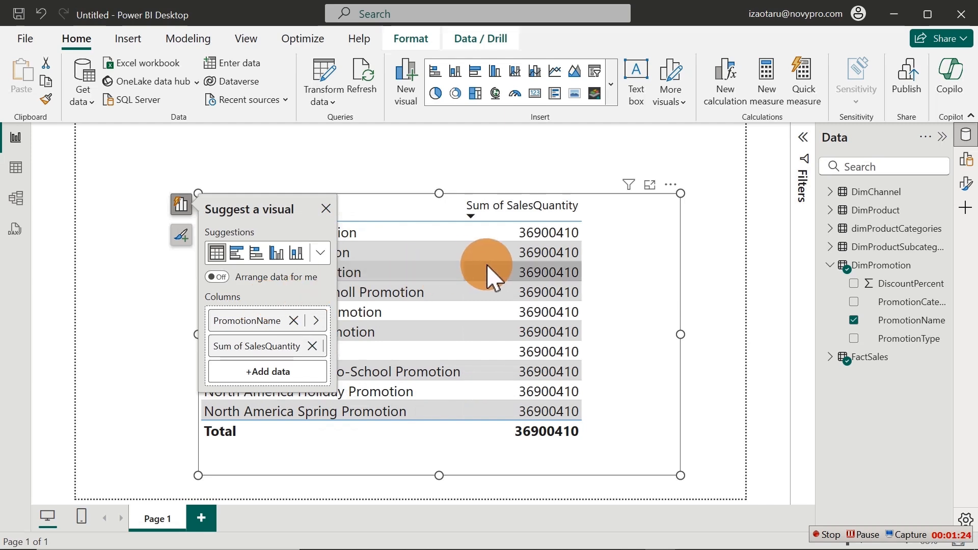
left_click(325, 207)
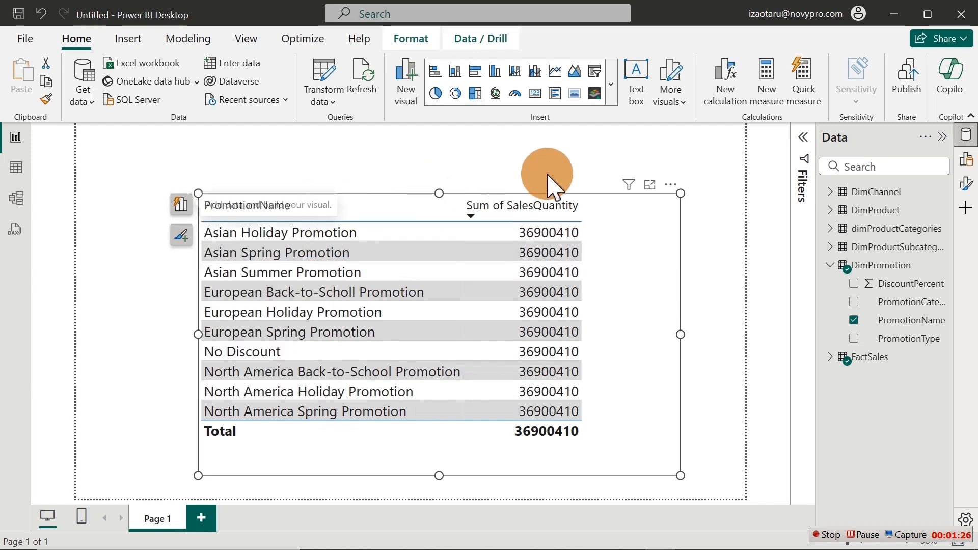
- Examine the promotion table in focus mode and return to the report page
left_click(649, 184)
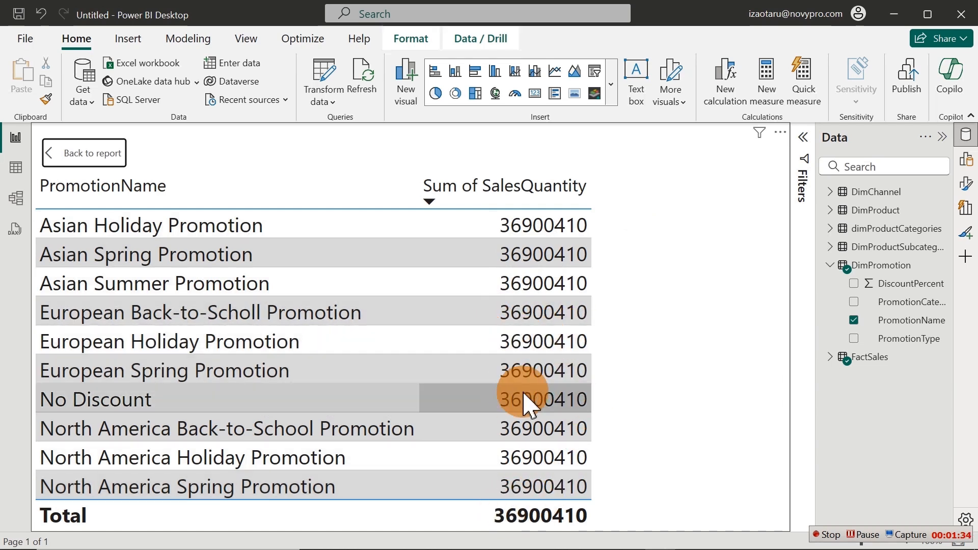
left_click(104, 158)
- Move the table to the upper-left corner of the report page and narrow it to fit its two columns
left_click(637, 222)
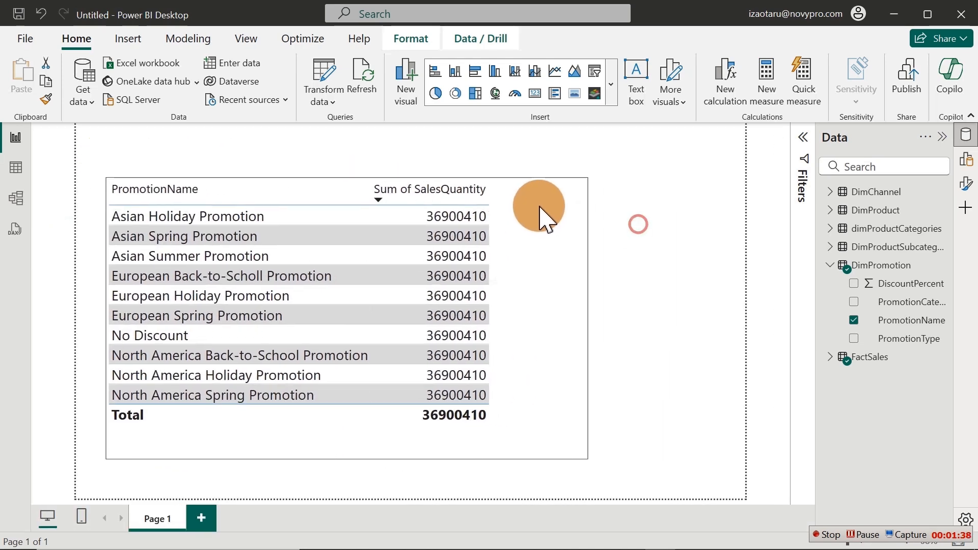
left_click(554, 398)
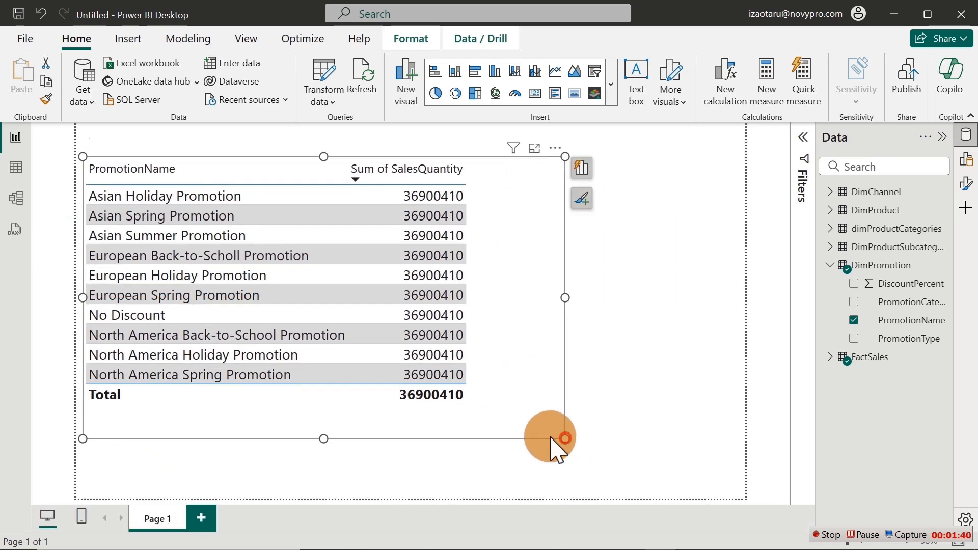
left_click_drag(565, 438, 484, 440)
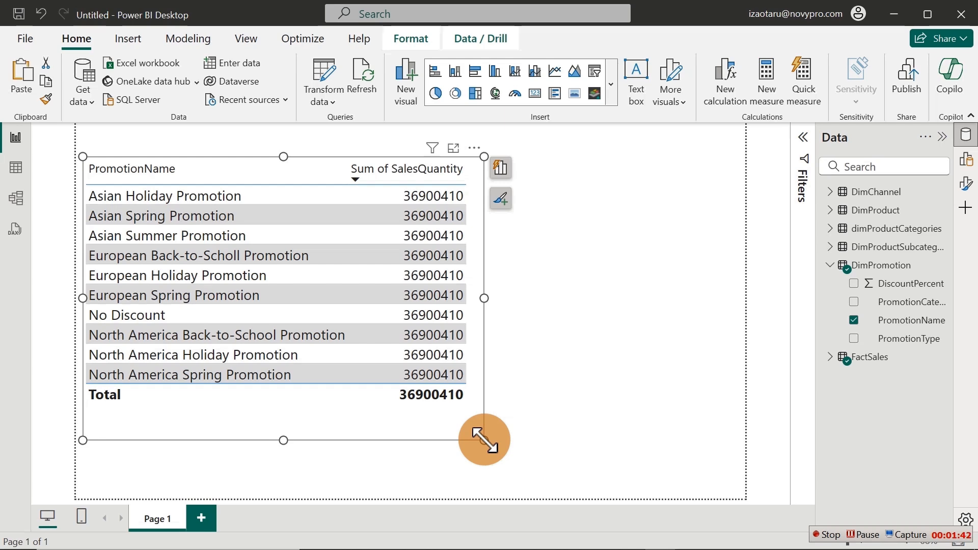
- Duplicate the table at the right side of the page and replace its PromotionName column with PromotionKey from FactSales
left_click_drag(430, 437, 697, 432)
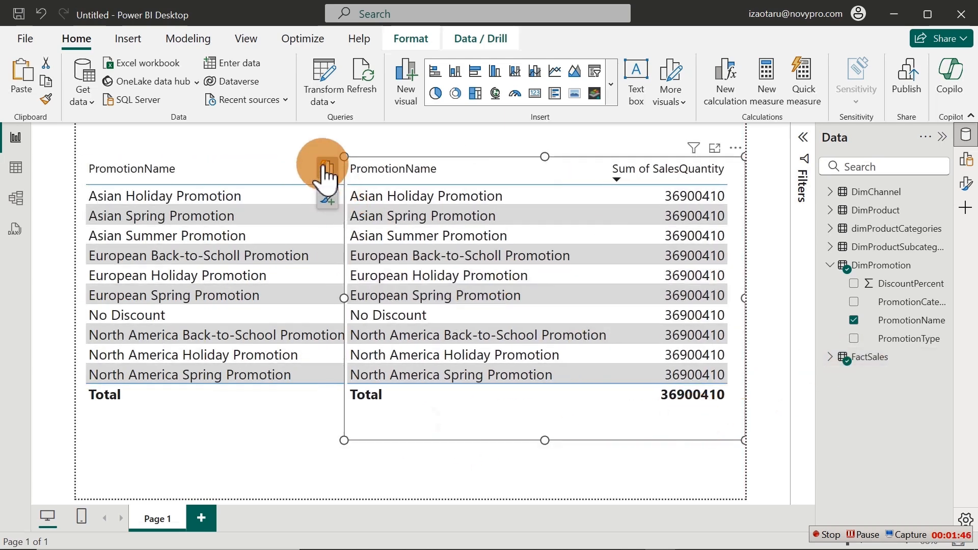
left_click(326, 167)
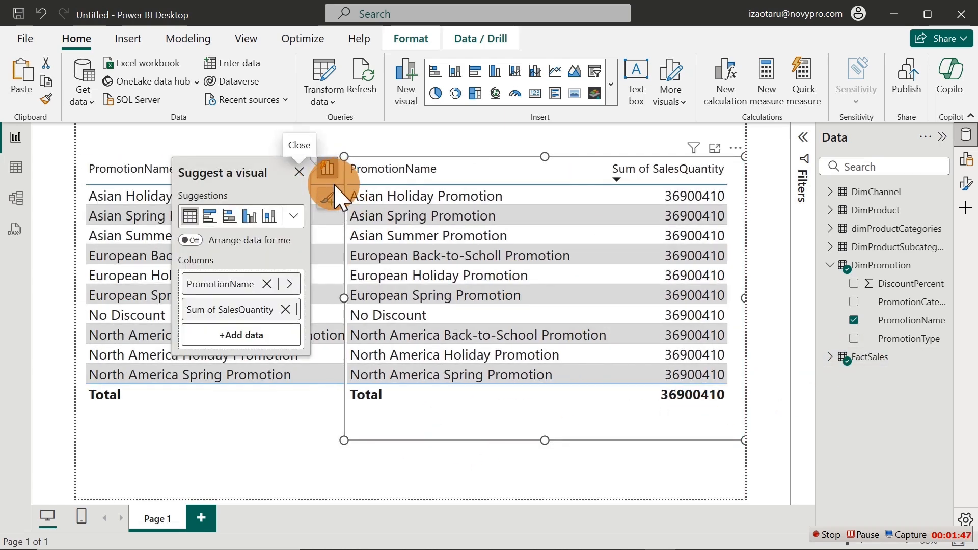
left_click(289, 285)
left_click(363, 283)
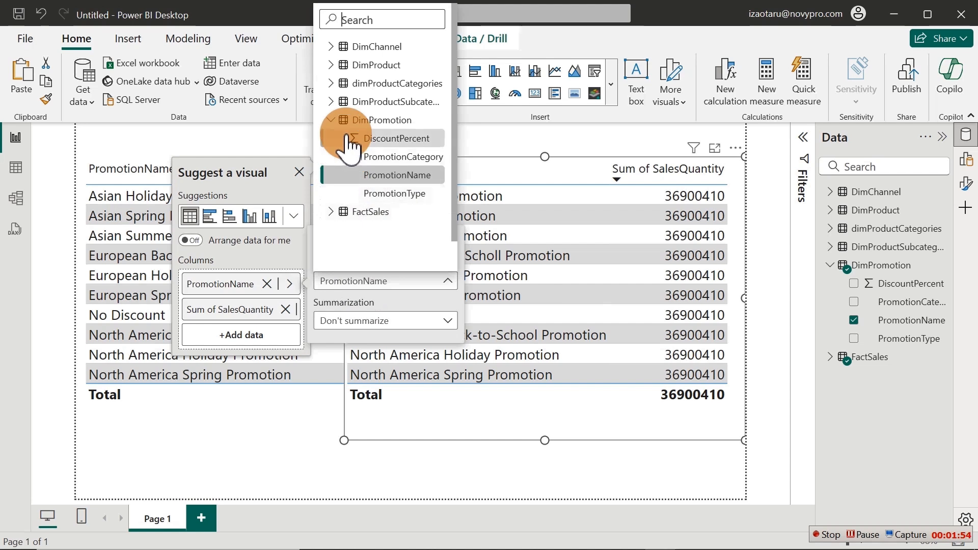
left_click(332, 120)
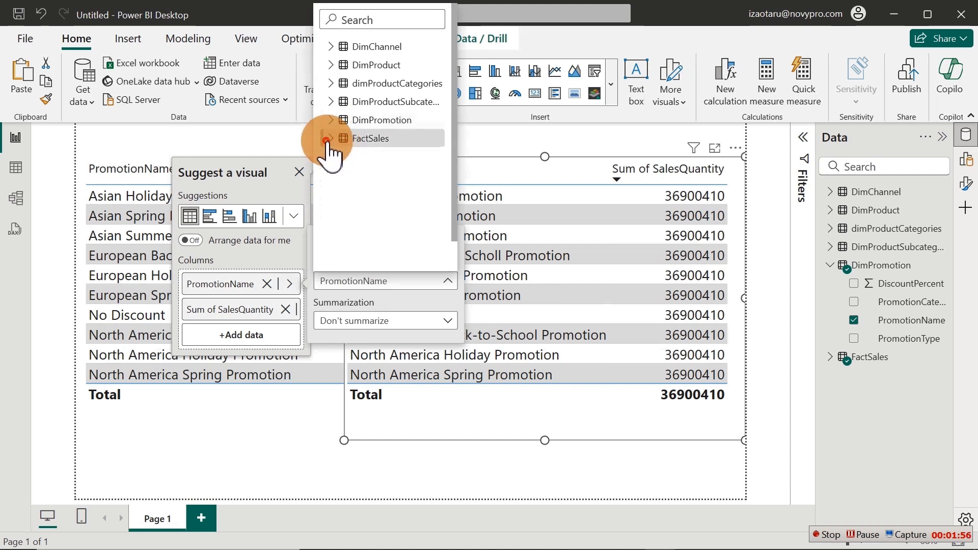
left_click(327, 139)
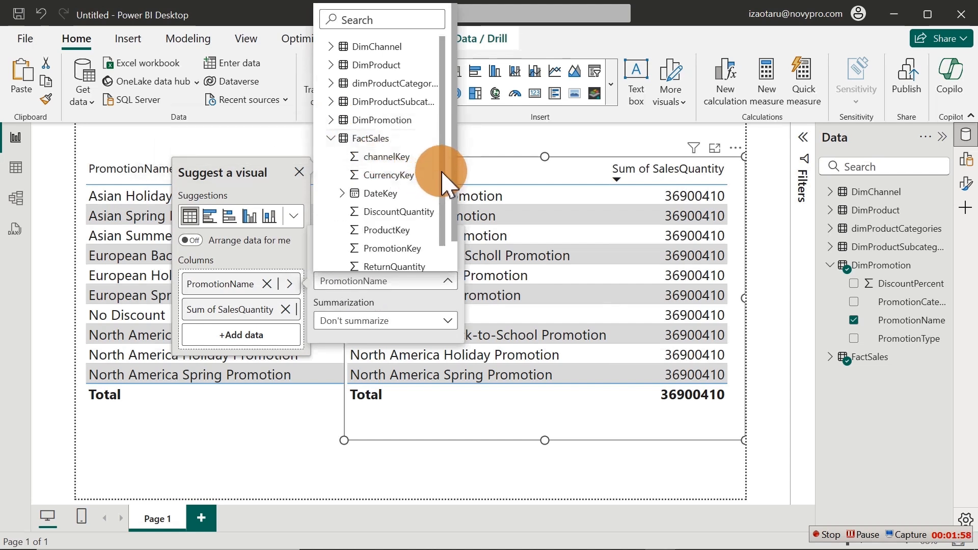
left_click_drag(442, 173, 436, 218)
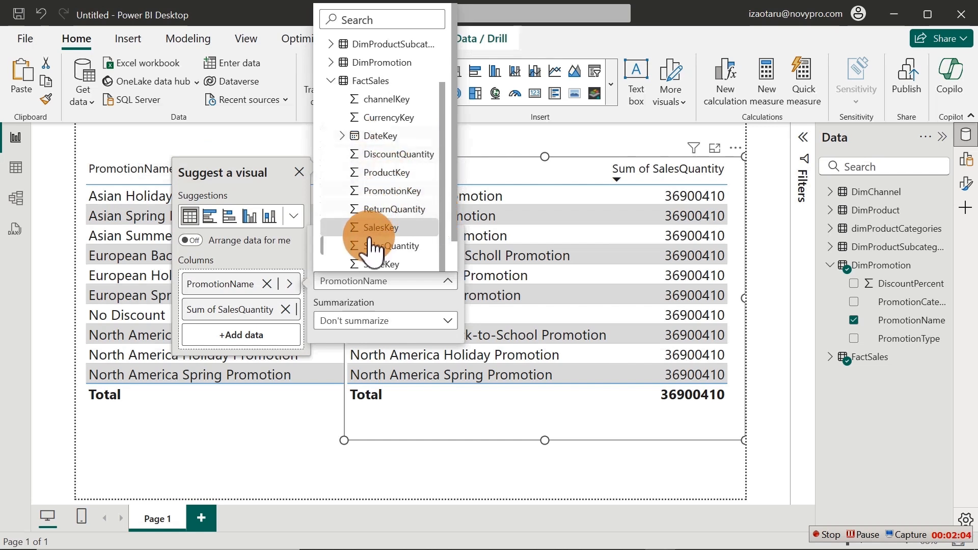
left_click(367, 192)
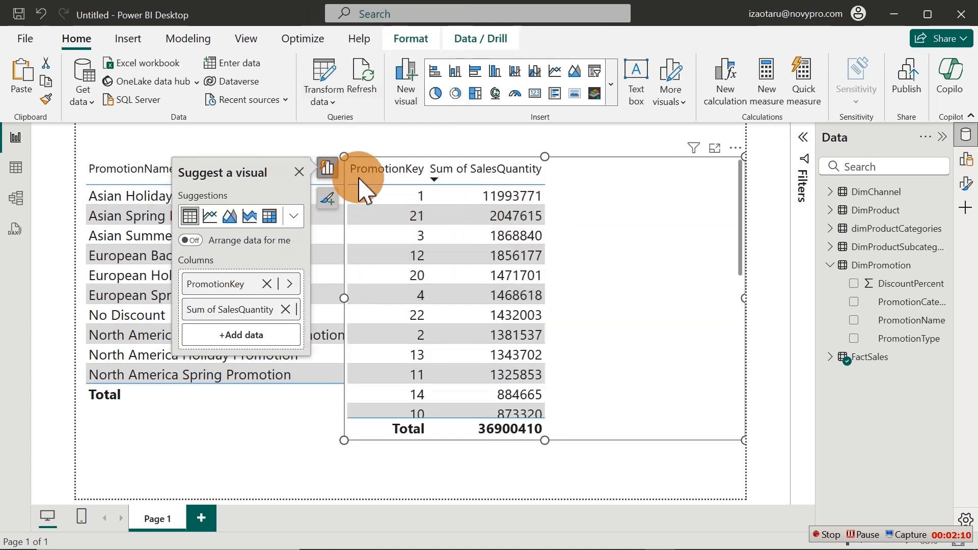
- Narrow the PromotionKey table so it clears the original table and extend its height to the bottom of the page
left_click_drag(339, 301, 501, 285)
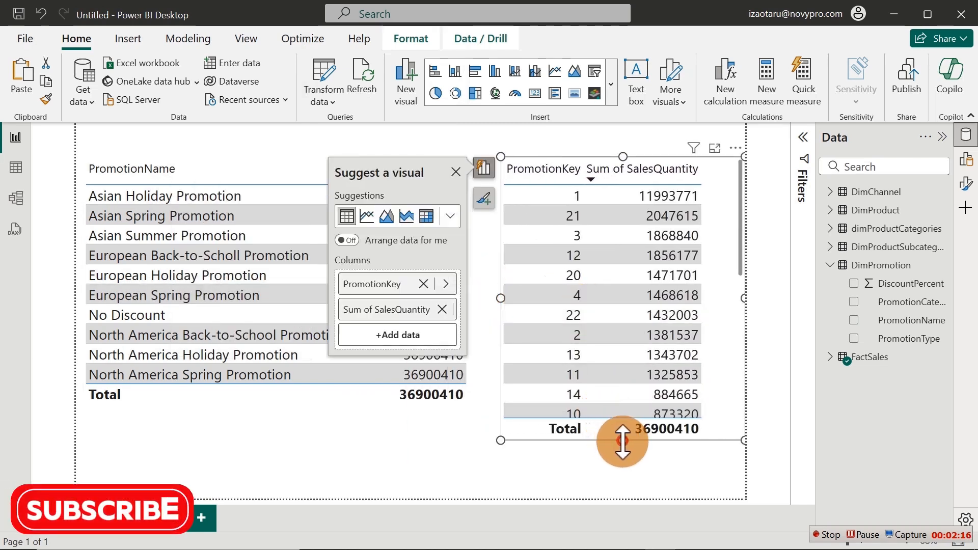
left_click_drag(622, 441, 636, 535)
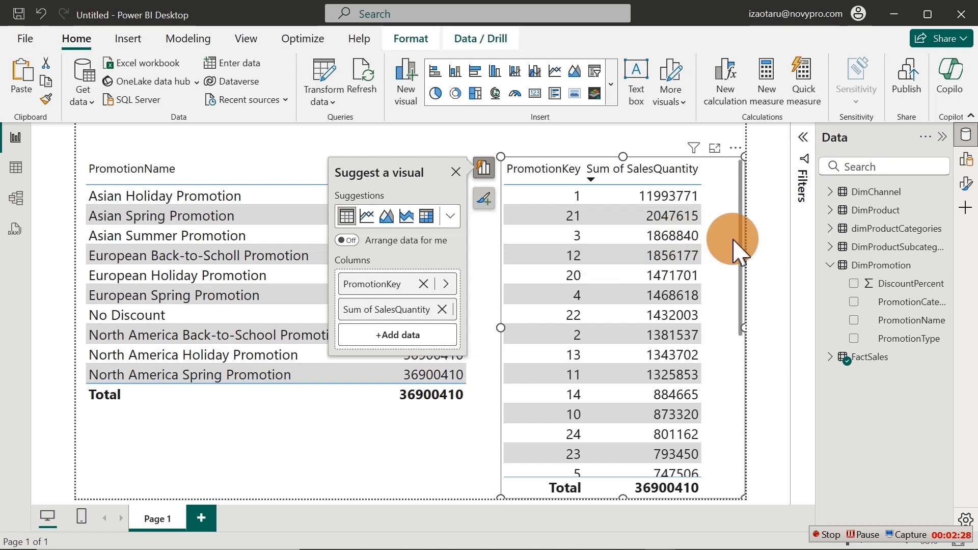
left_click(454, 168)
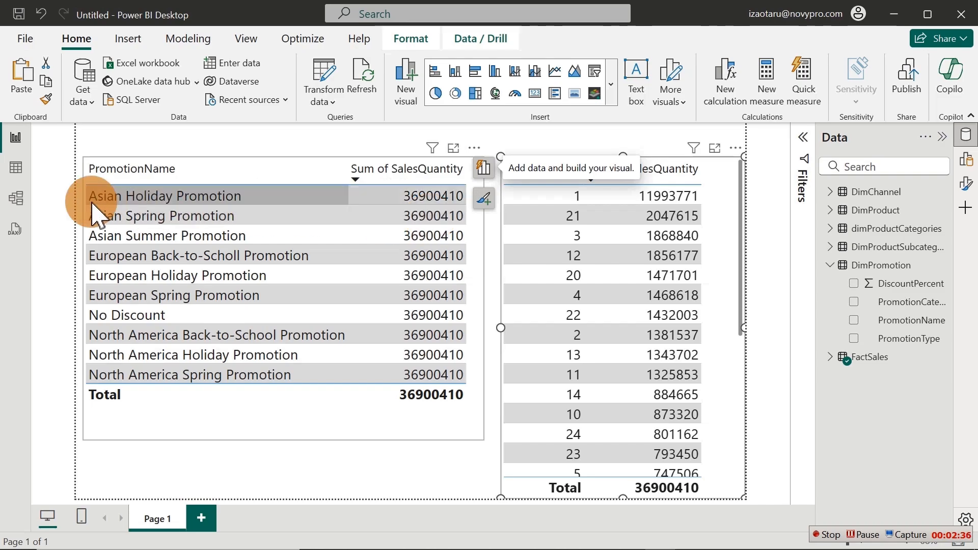
- In the model view, spread out the dimension tables and bring FactSales in between DimPromotion and the product tables
left_click(16, 201)
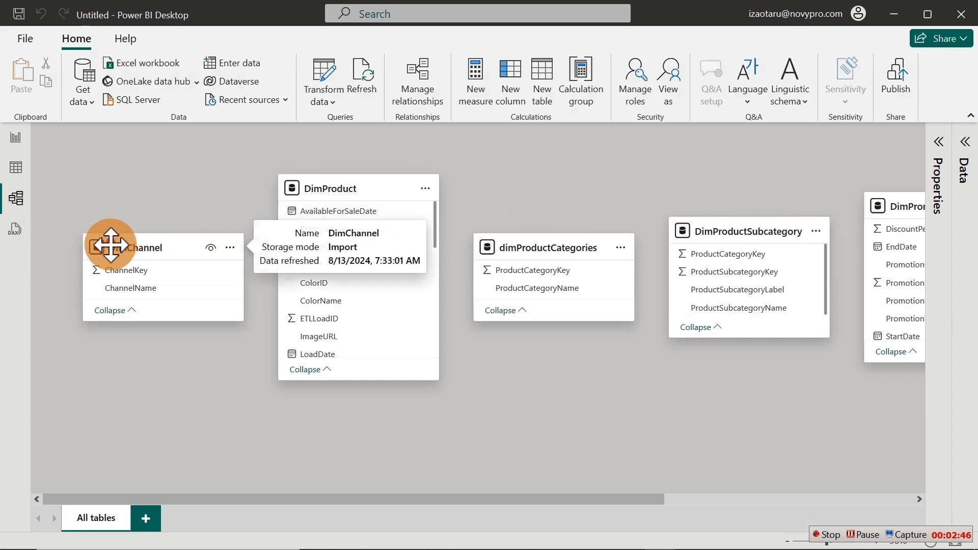
left_click_drag(108, 246, 96, 387)
left_click_drag(360, 185, 269, 185)
left_click_drag(385, 163, 740, 167)
left_click_drag(738, 226, 565, 165)
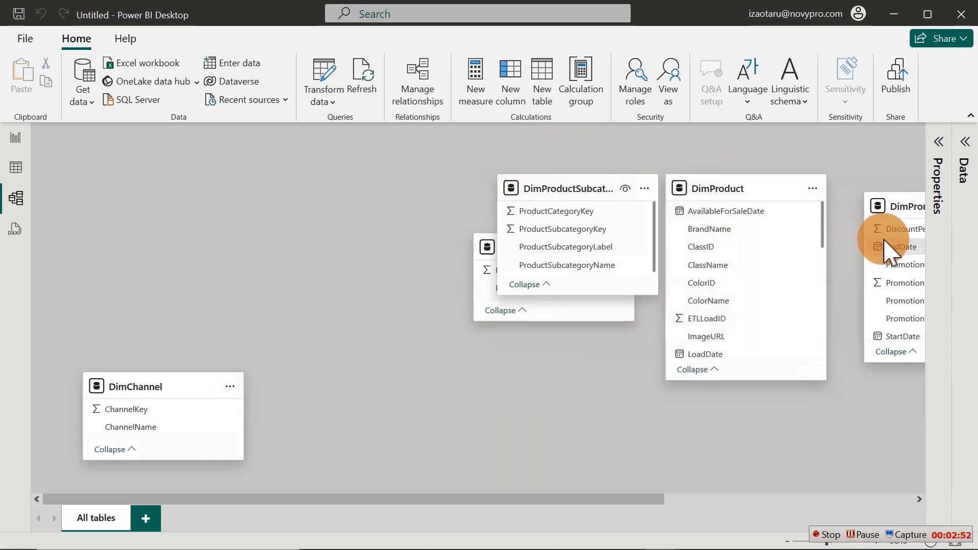
left_click_drag(912, 203, 249, 366)
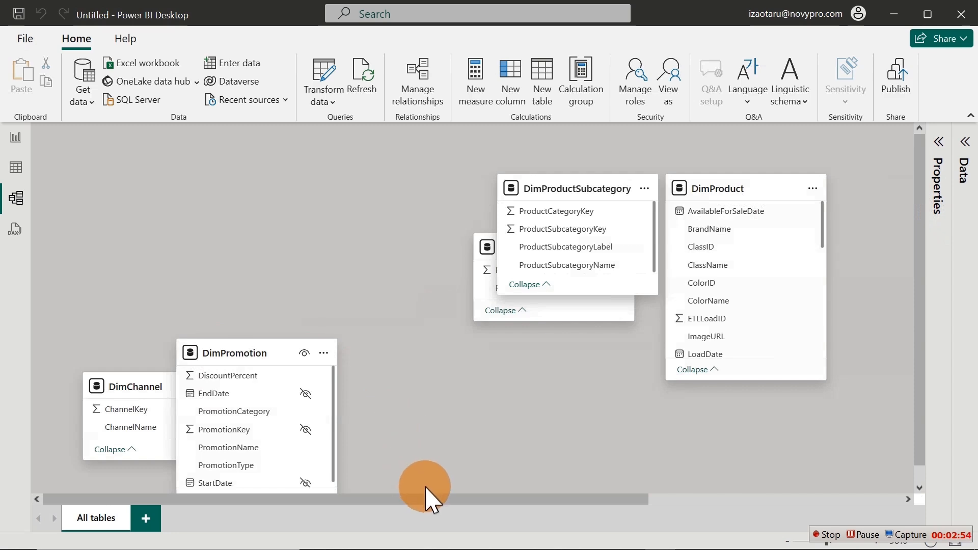
left_click_drag(432, 498, 694, 499)
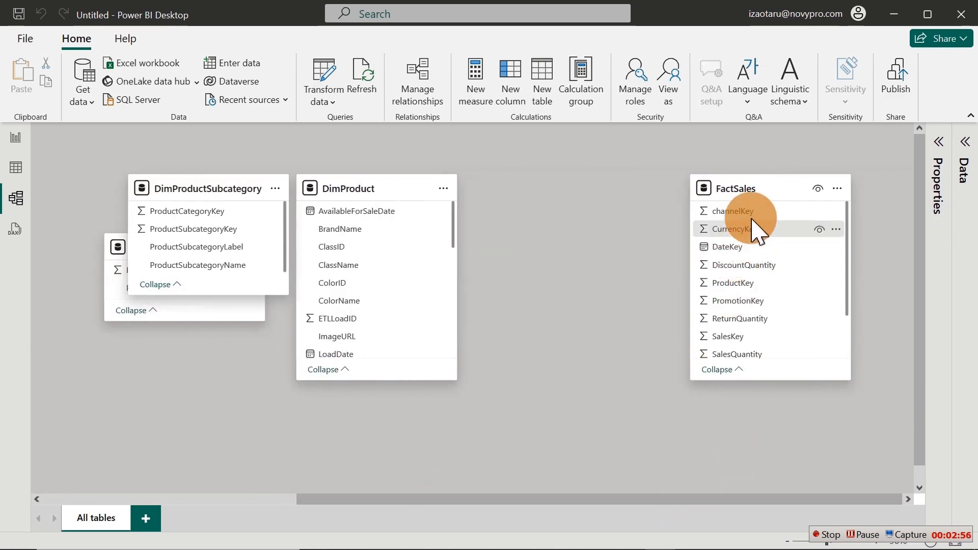
left_click_drag(752, 190, 382, 283)
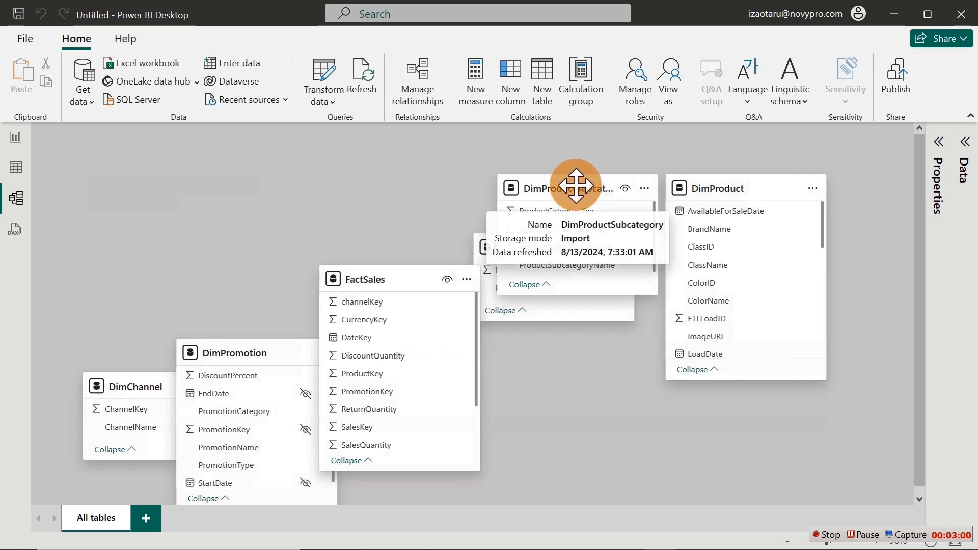
- Place DimPromotion at the upper left of the diagram, shorten its card, and position DimChannel directly below it
left_click_drag(576, 186, 585, 187)
left_click_drag(239, 354, 209, 190)
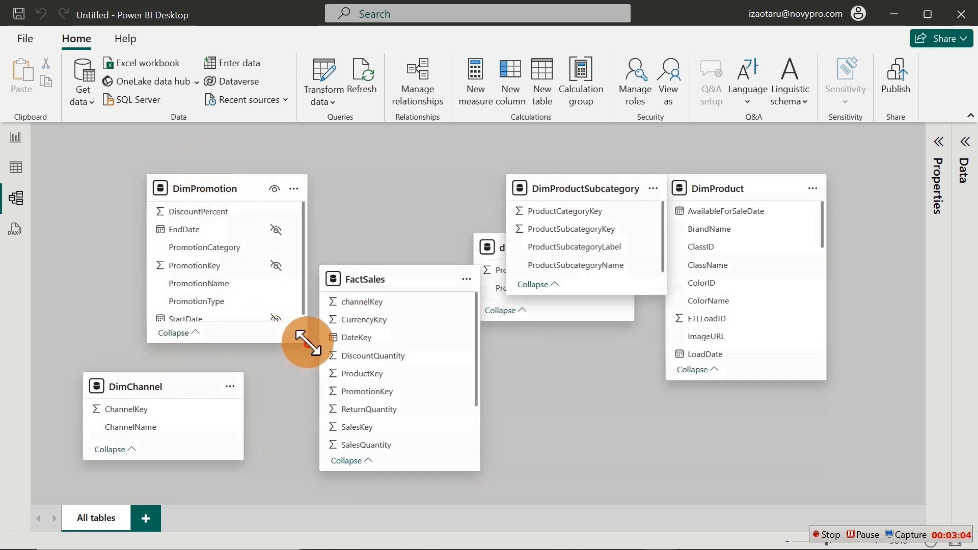
left_click_drag(307, 343, 300, 278)
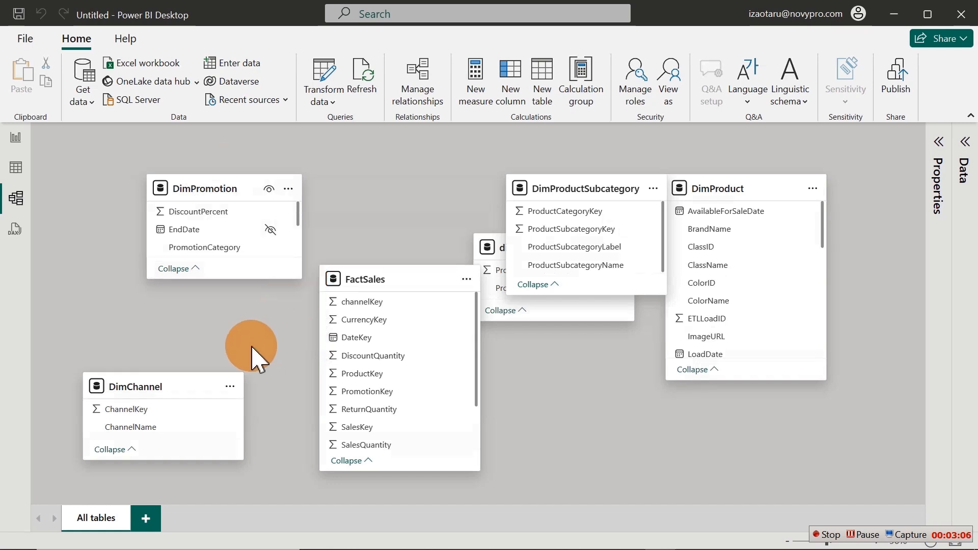
left_click(144, 387)
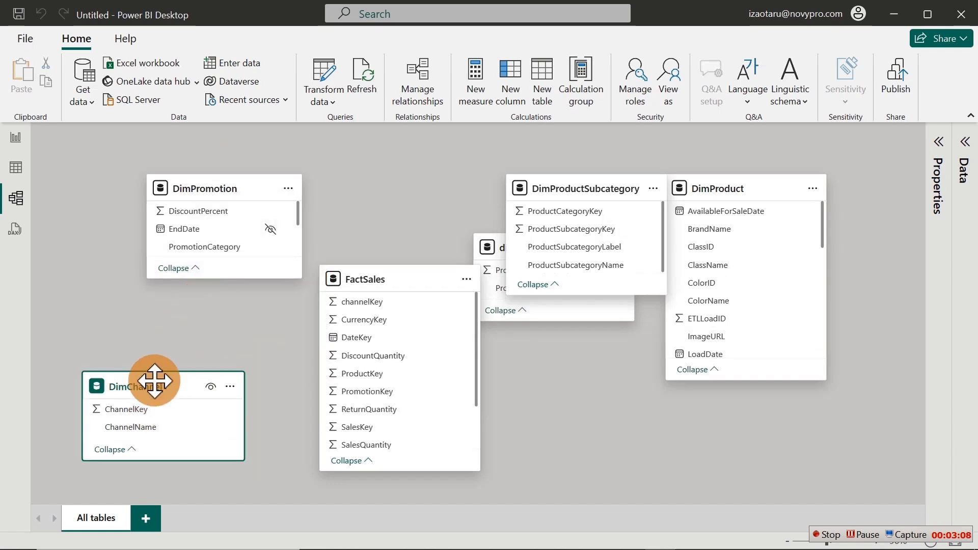
left_click_drag(149, 389, 212, 326)
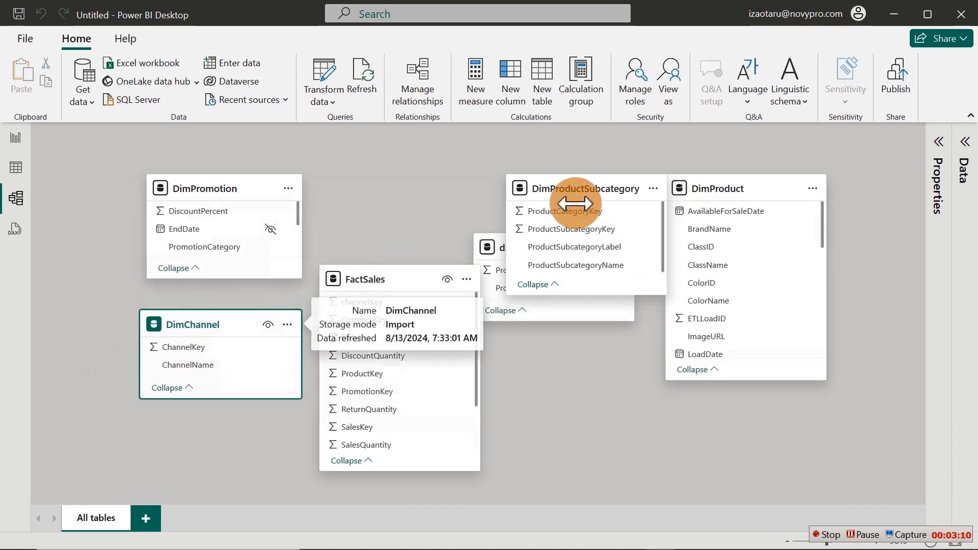
- Arrange DimProduct to the right of FactSales, with DimProductSubcategory beyond it and dimProductCategories below the subcategory table
left_click_drag(579, 188, 688, 388)
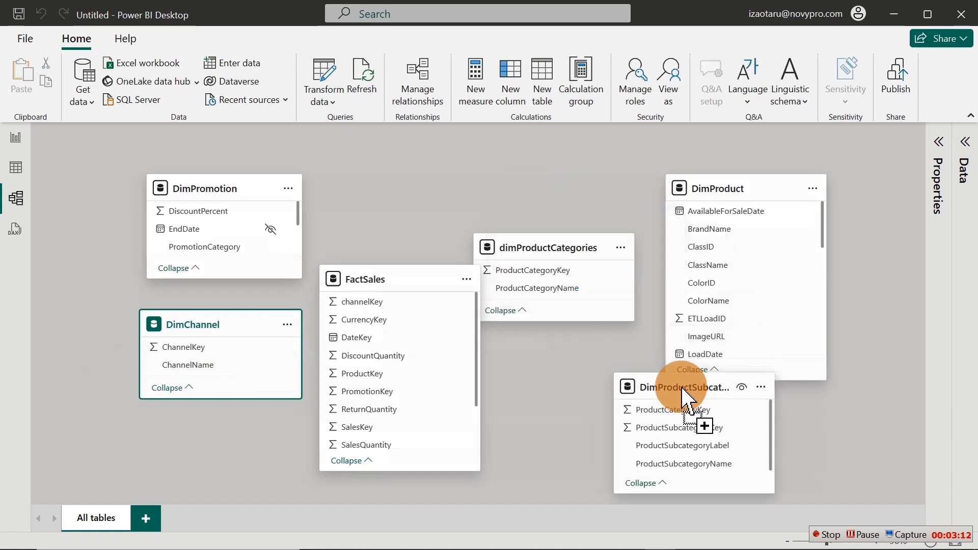
left_click_drag(550, 246, 869, 382)
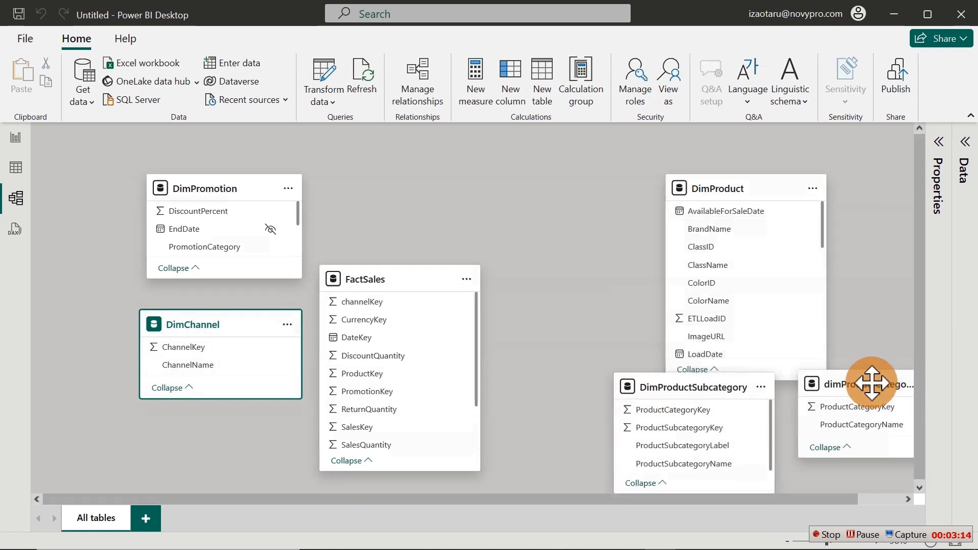
left_click_drag(726, 190, 570, 175)
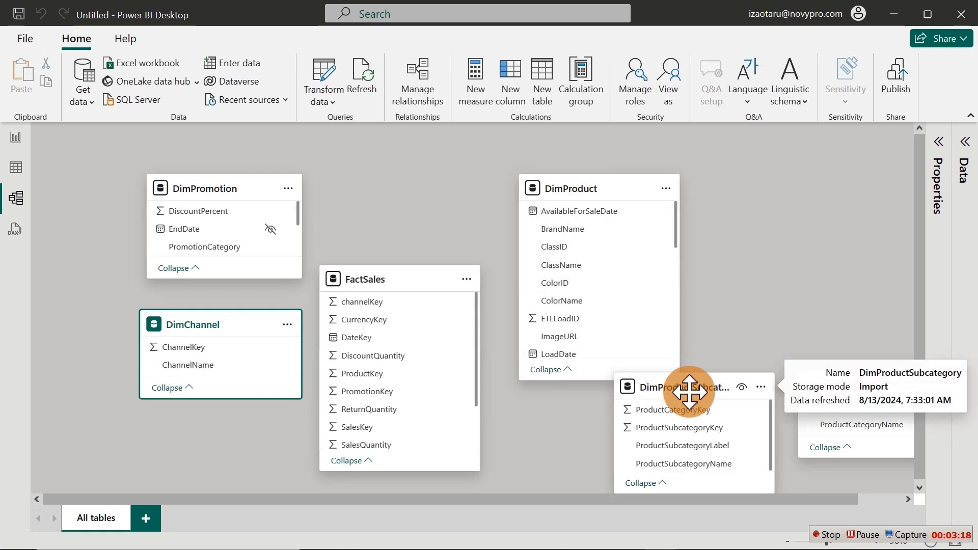
left_click_drag(689, 392, 798, 182)
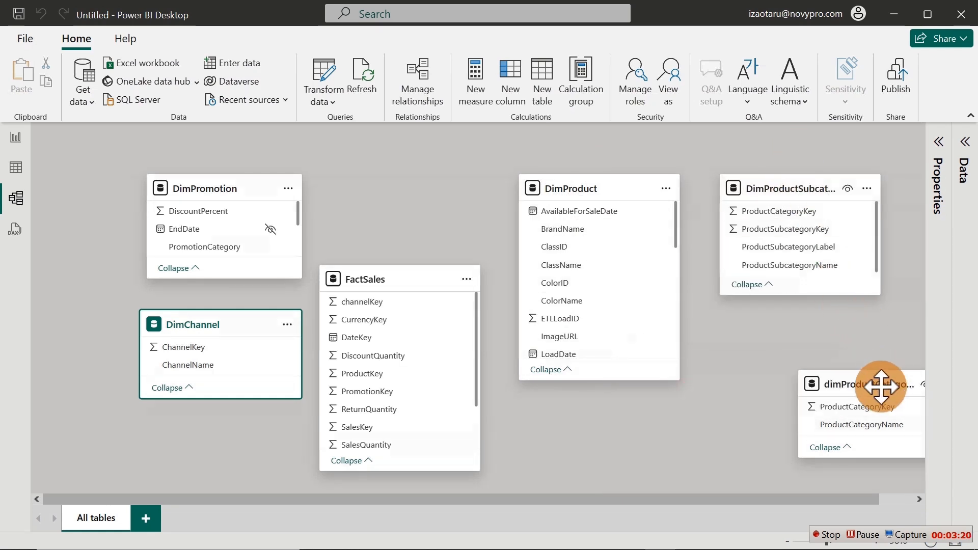
left_click_drag(880, 387, 802, 371)
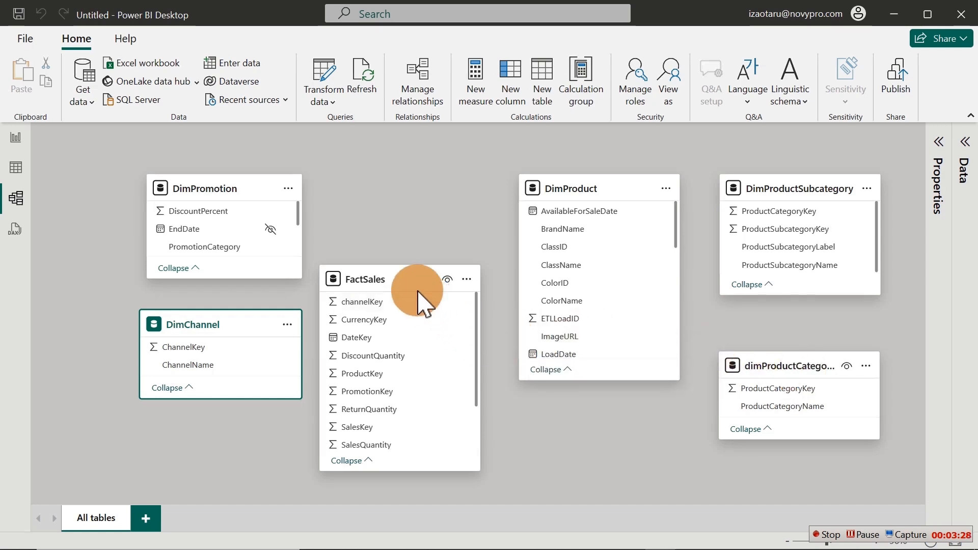
left_click_drag(400, 273, 422, 300)
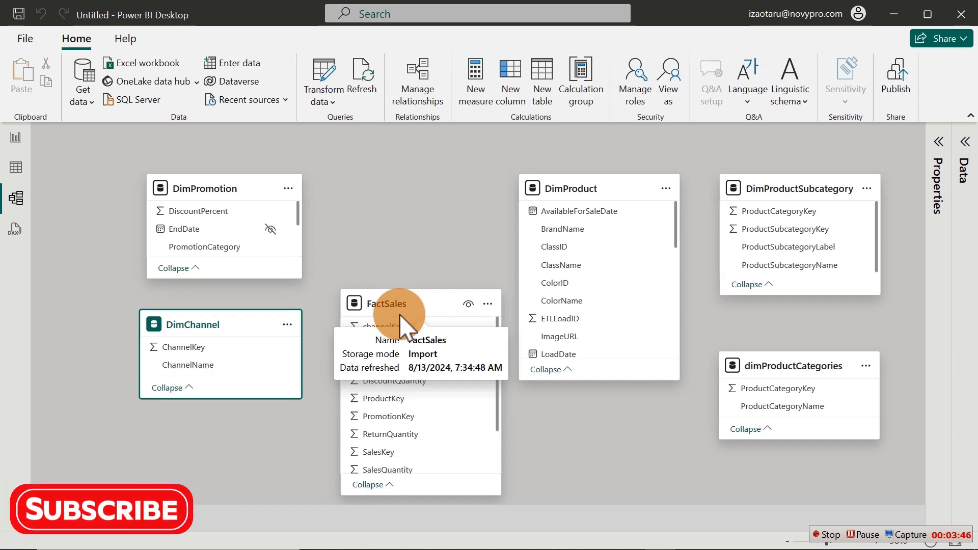
- Locate the PromotionKey field in both the DimPromotion and FactSales tables
left_click(214, 184)
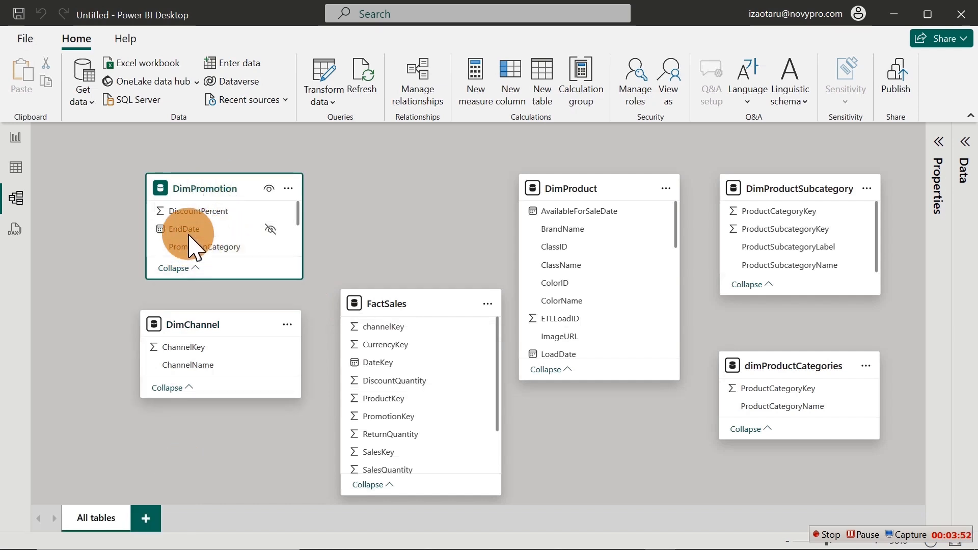
left_click(414, 315)
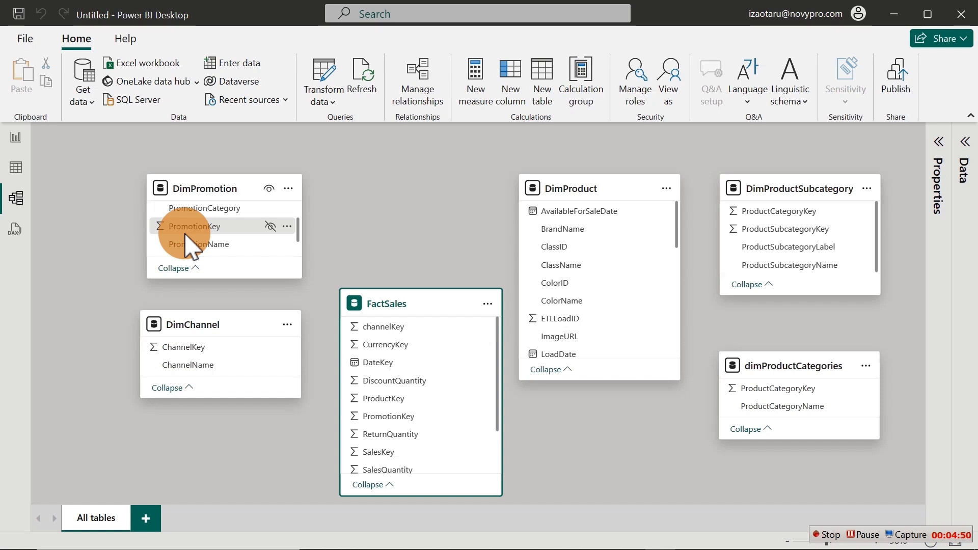
- Relate DimPromotion's PromotionKey to PromotionKey in FactSales as an active one-to-many relationship with single cross-filter direction
left_click(186, 233)
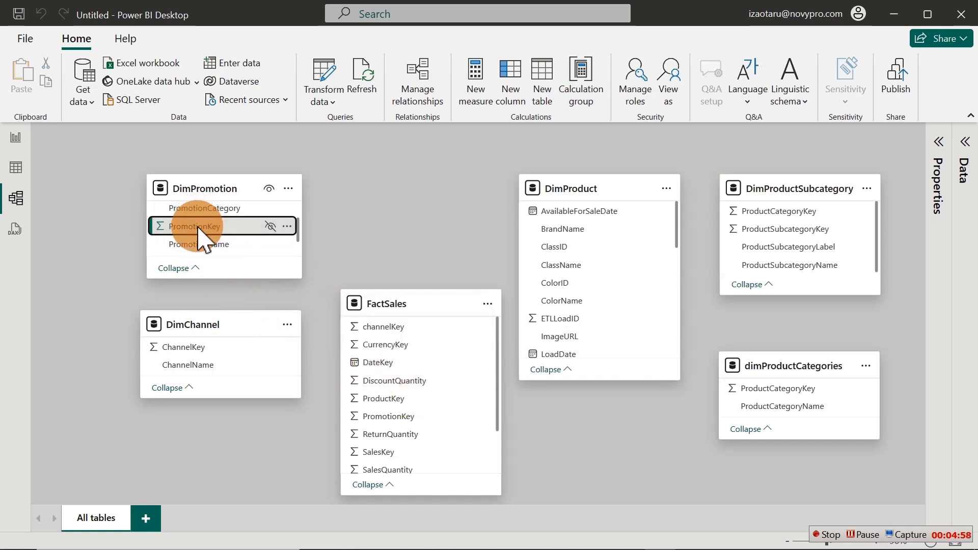
left_click_drag(197, 228, 417, 421)
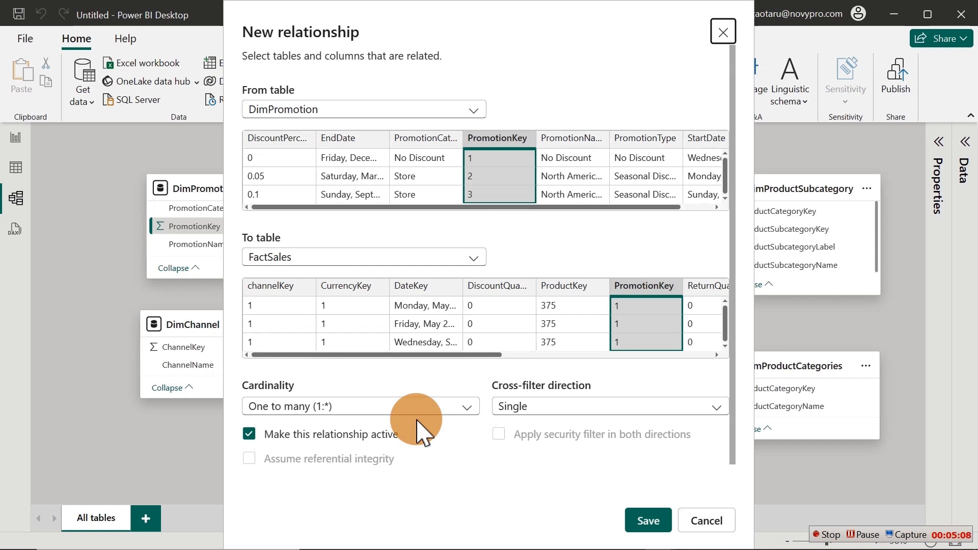
left_click(492, 139)
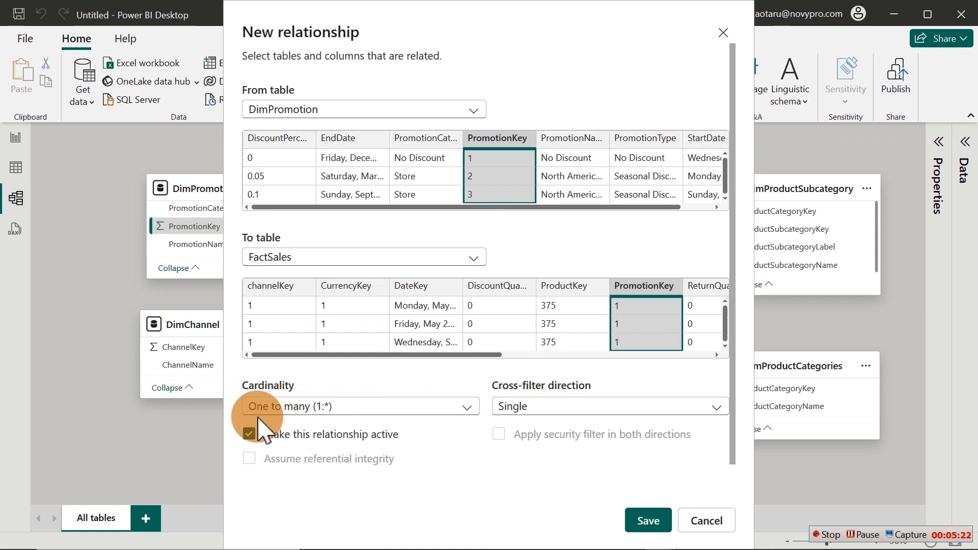
left_click(371, 410)
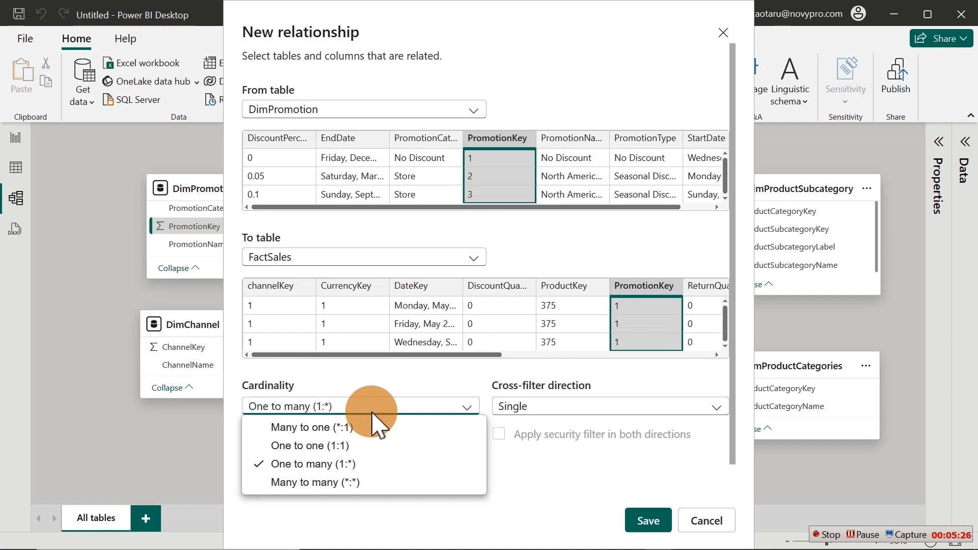
left_click(515, 482)
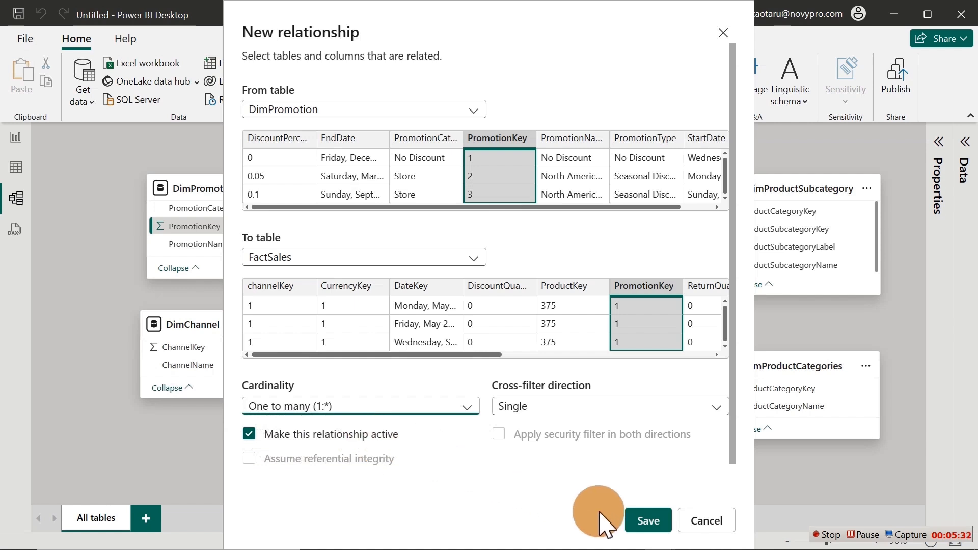
left_click(642, 522)
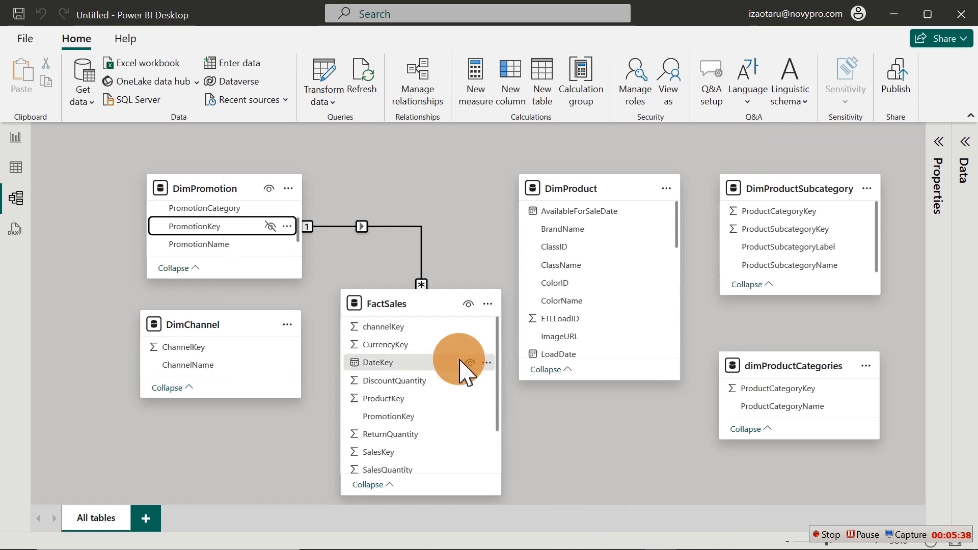
- Rearrange the related tables so DimPromotion sits above DimChannel and FactSales sits to the right of DimChannel
left_click_drag(295, 227, 393, 364)
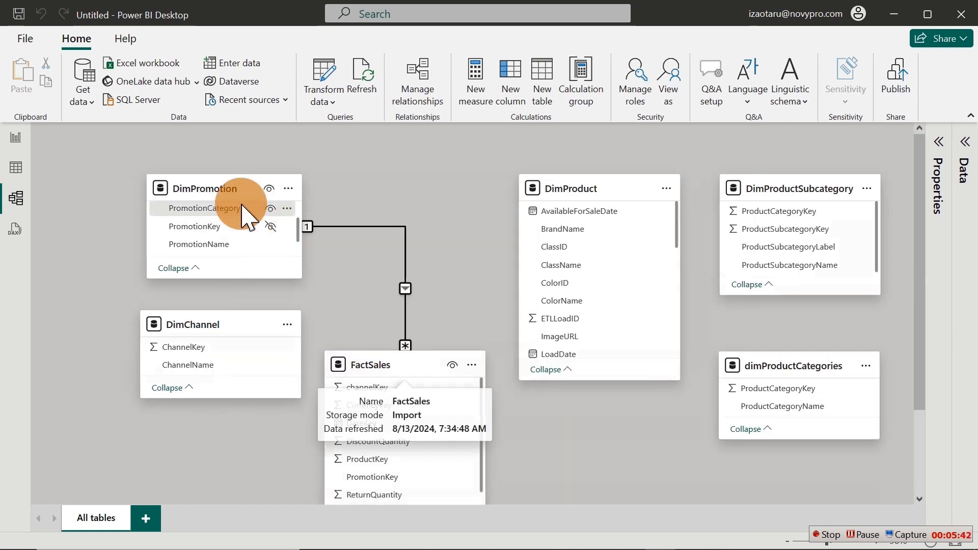
left_click_drag(233, 189, 416, 153)
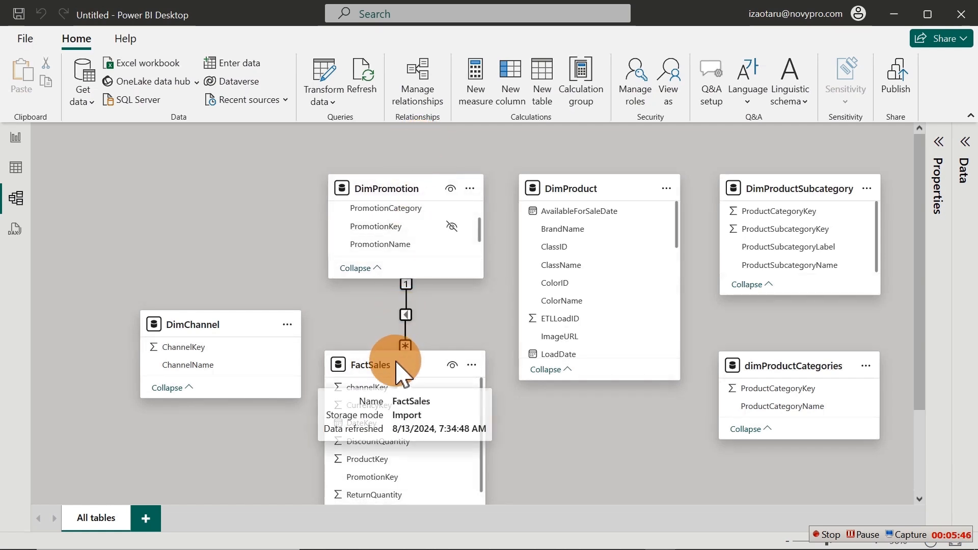
left_click_drag(401, 372, 402, 487)
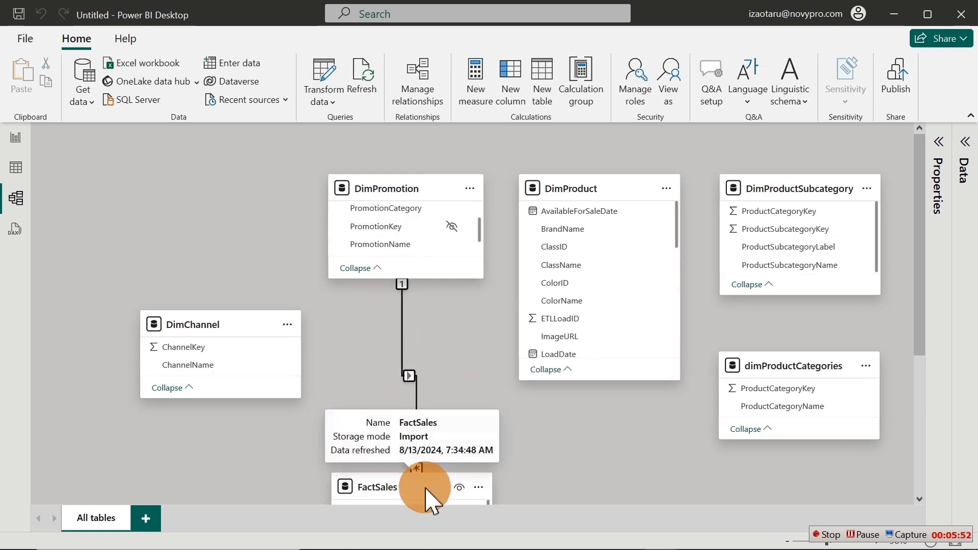
left_click_drag(425, 488, 430, 371)
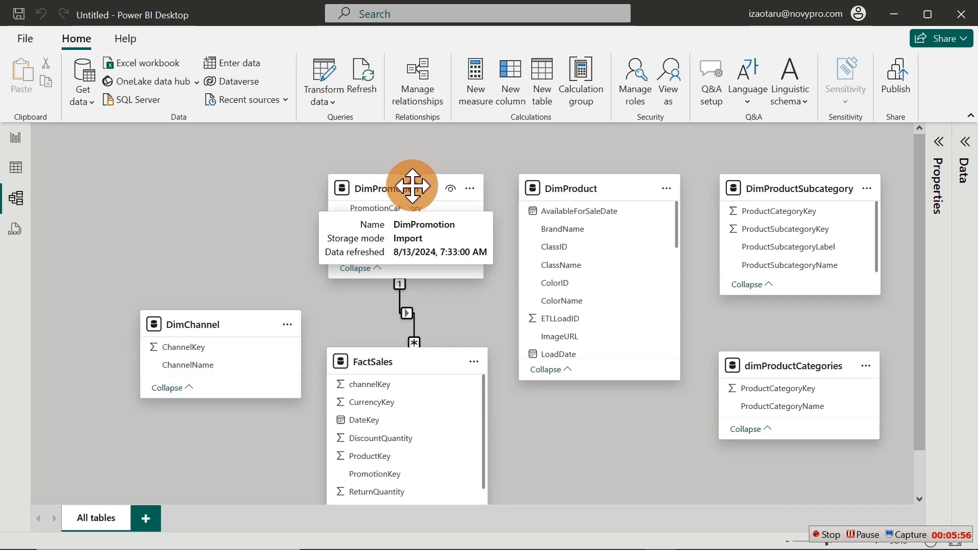
left_click_drag(405, 182, 258, 181)
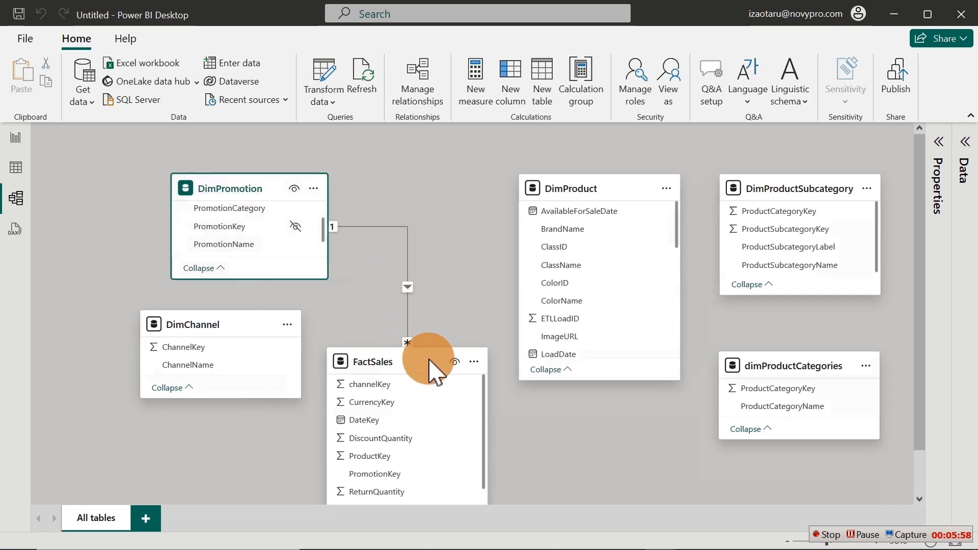
left_click(414, 363)
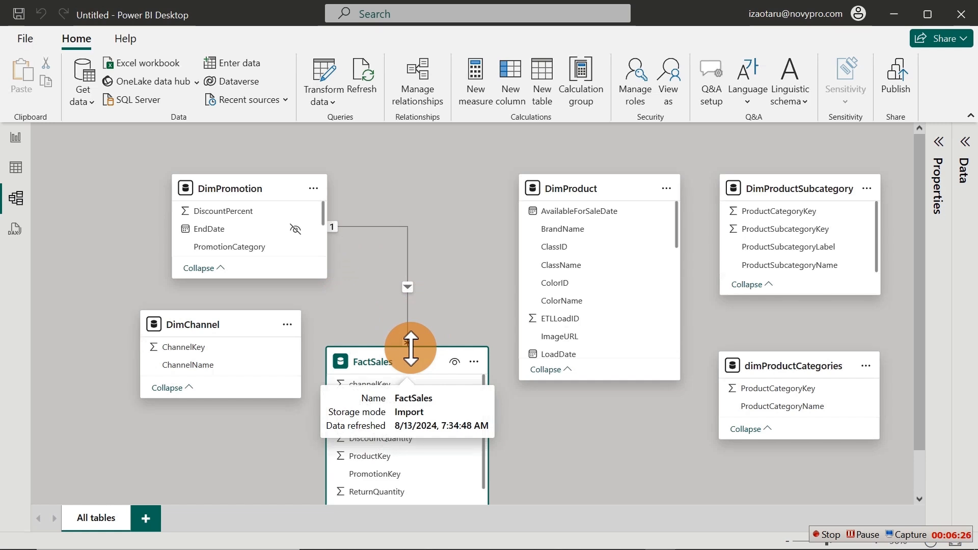
left_click_drag(370, 363, 371, 329)
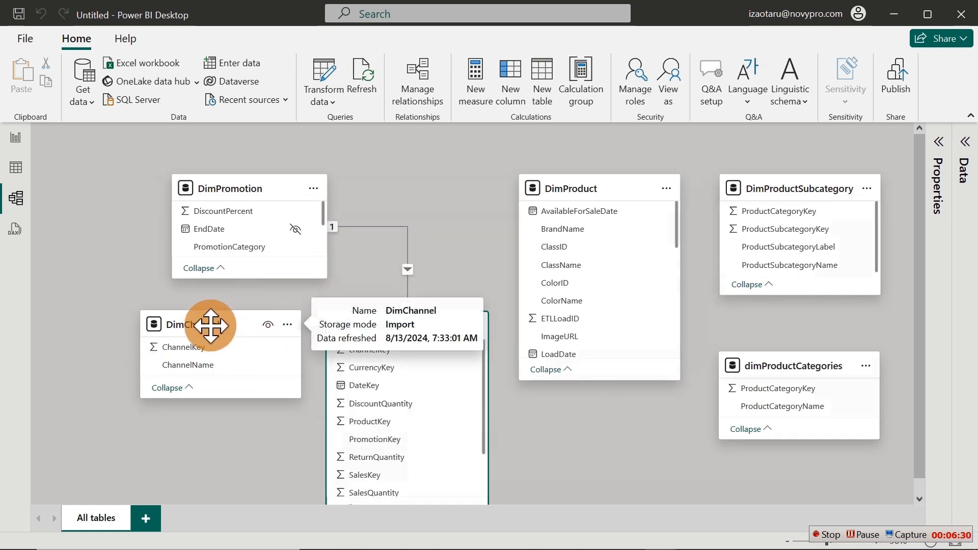
- Create an active many-to-one relationship from CurrencyKey in FactSales to ChannelKey in DimChannel, with single cross-filter direction
left_click(205, 347)
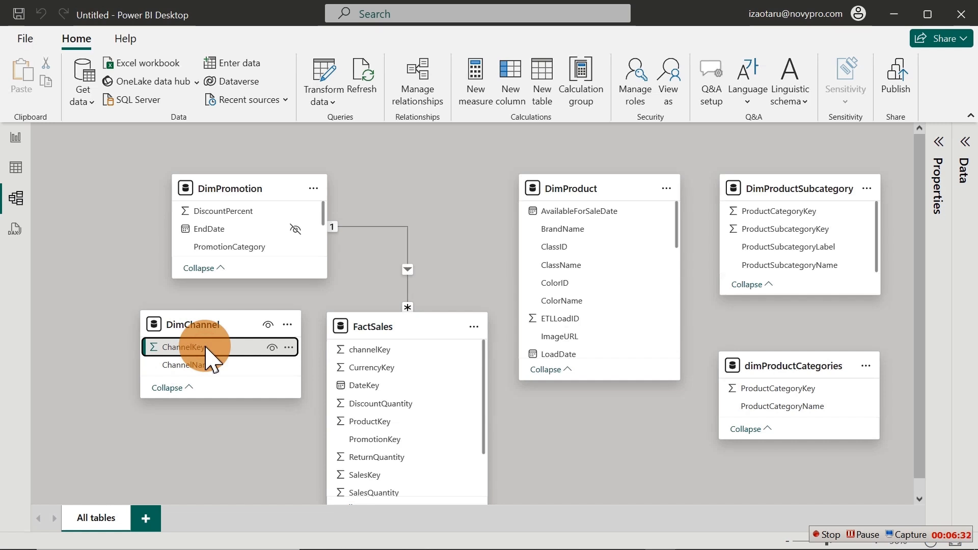
mouse_move(209, 359)
left_mouse_down()
mouse_move(306, 363)
mouse_move(376, 384)
mouse_move(369, 371)
mouse_move(224, 355)
left_mouse_up()
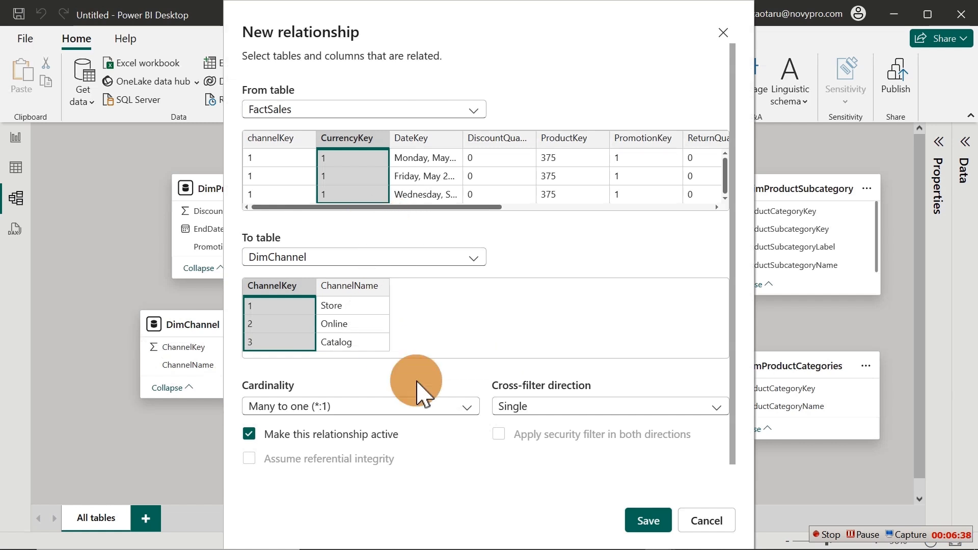
left_click(648, 520)
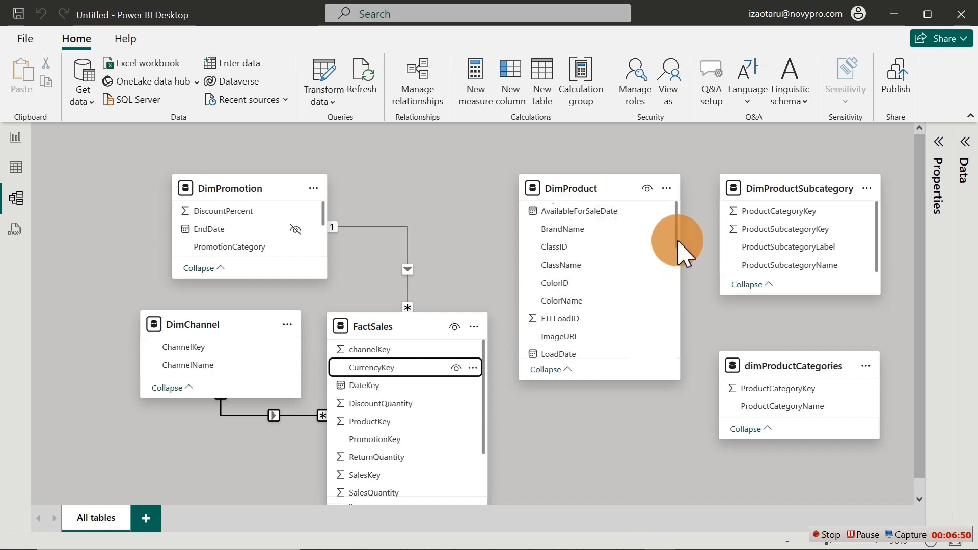
- Relate DimProduct's ProductKey to ProductKey in FactSales as an active one-to-many relationship with single cross-filter direction
left_click_drag(677, 232, 683, 279)
left_click(574, 268)
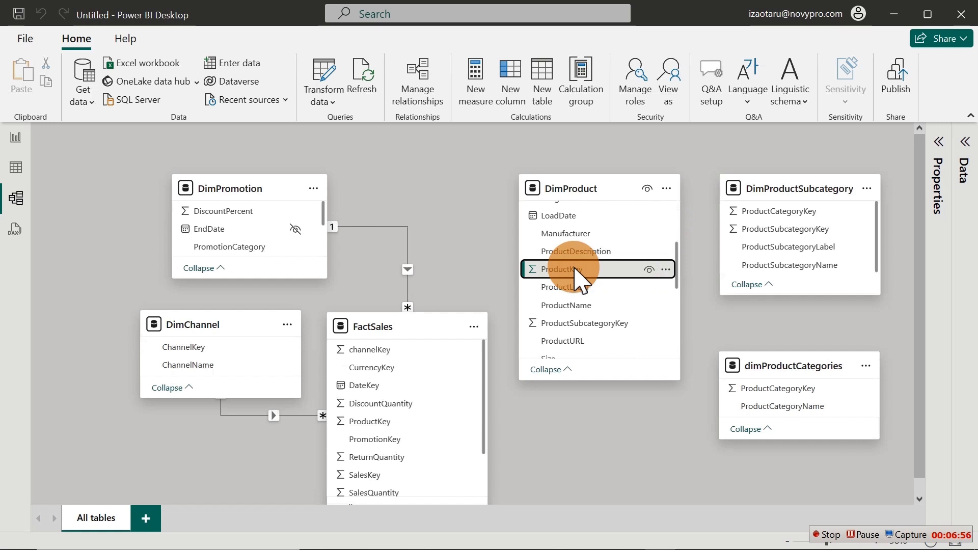
left_click_drag(574, 268, 400, 425)
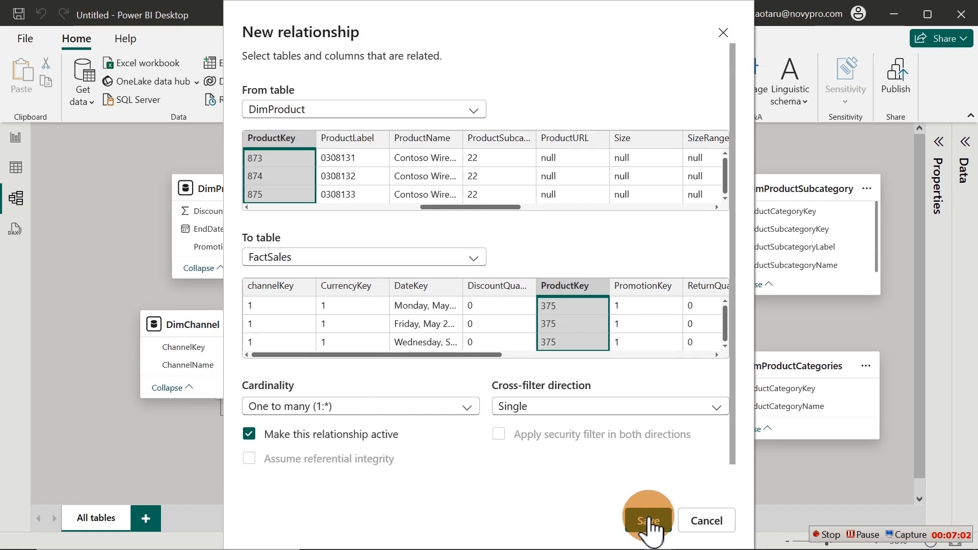
left_click(648, 522)
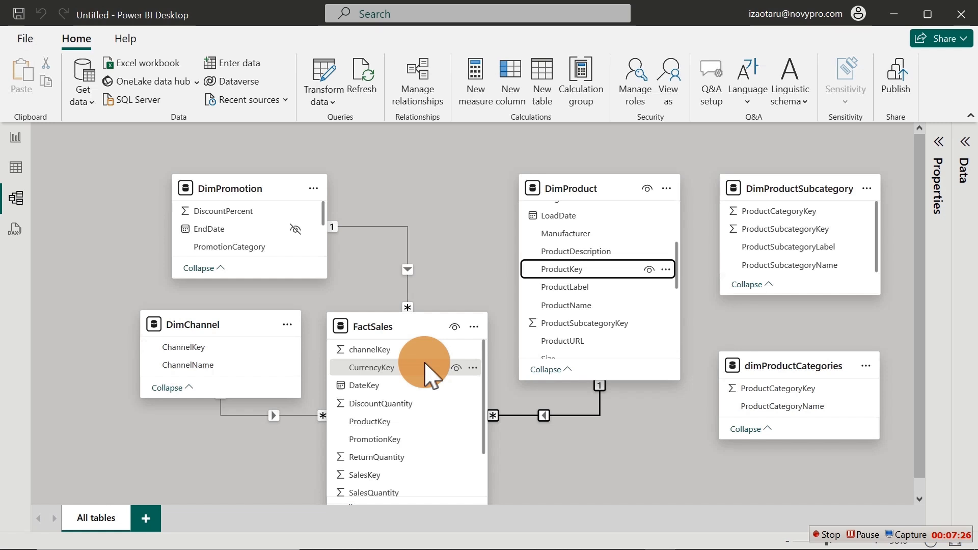
- Relate DimProduct's ProductSubcategoryKey to ProductSubcategoryKey in DimProductSubcategory as an active many-to-one relationship with single cross-filter direction
mouse_move(754, 193)
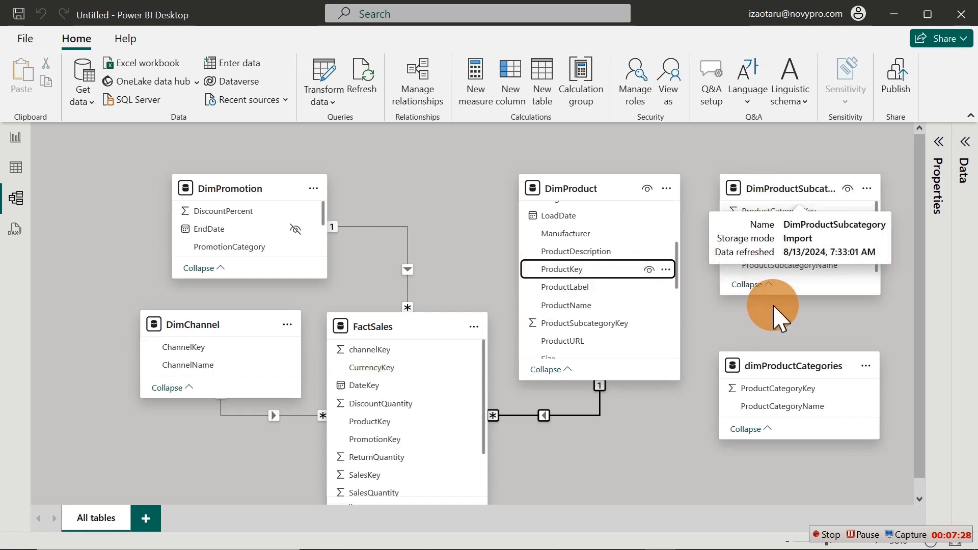
mouse_move(777, 364)
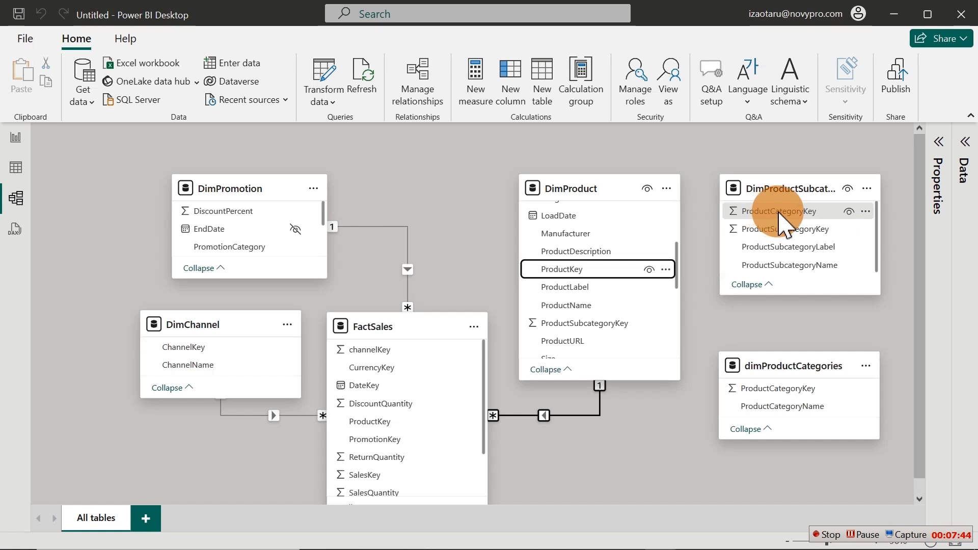
left_click(779, 391)
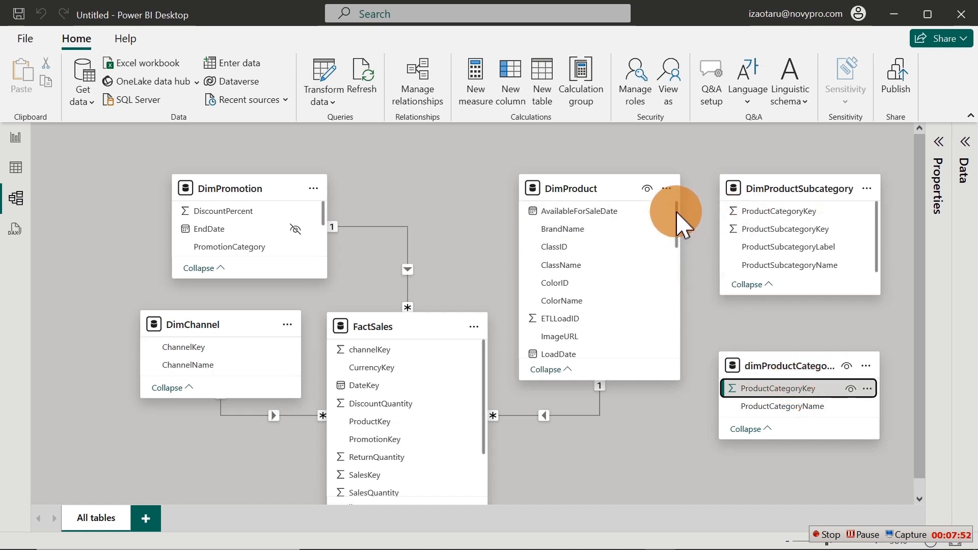
left_click_drag(677, 219, 683, 263)
left_click_drag(680, 270, 682, 273)
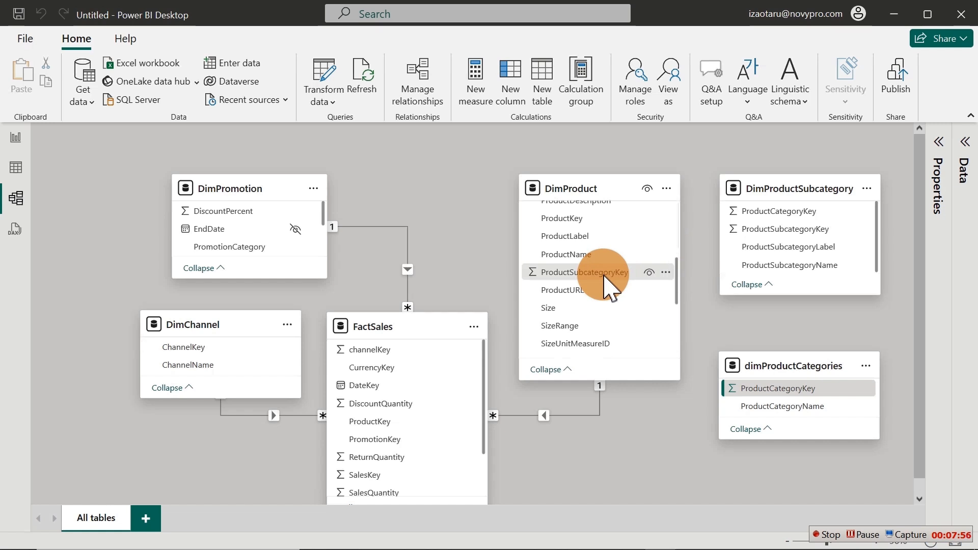
left_click_drag(604, 276, 778, 233)
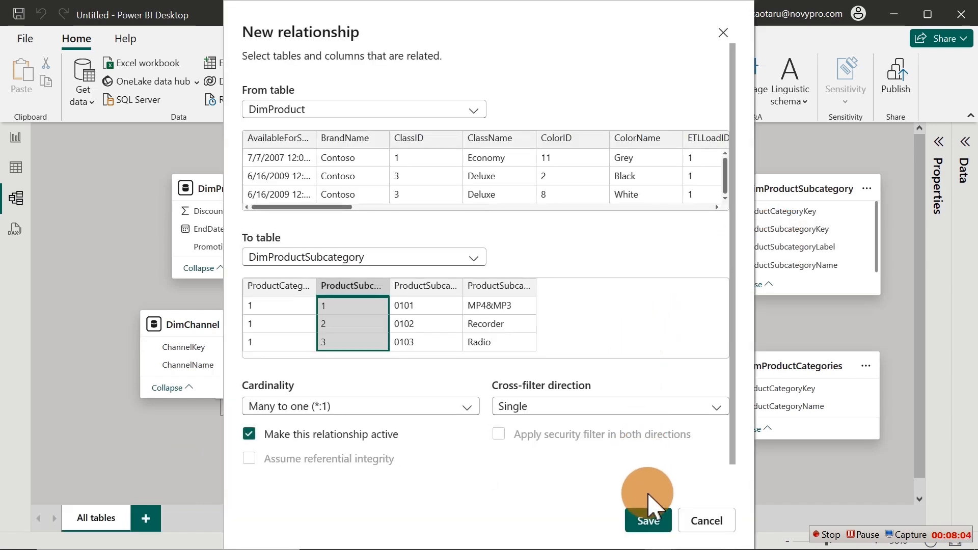
left_click_drag(328, 207, 506, 227)
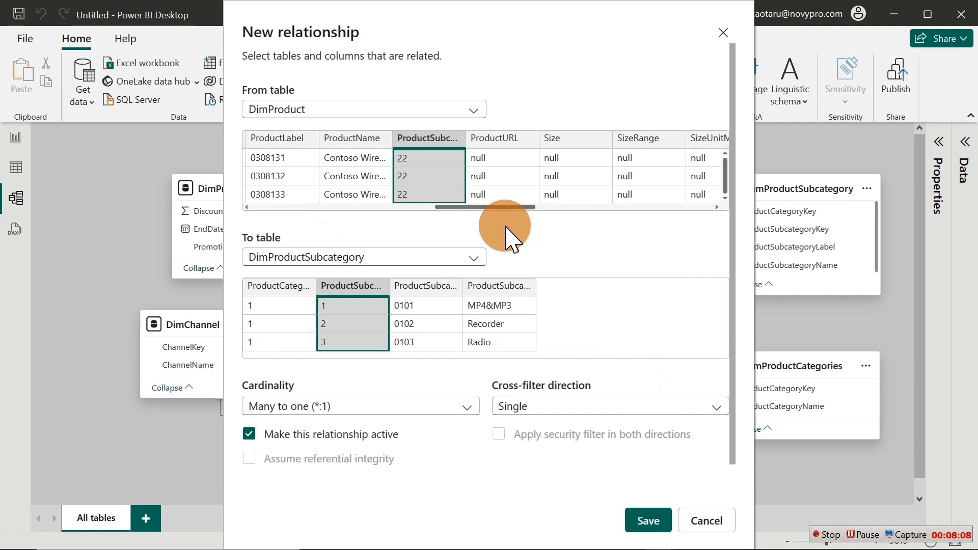
left_click(647, 519)
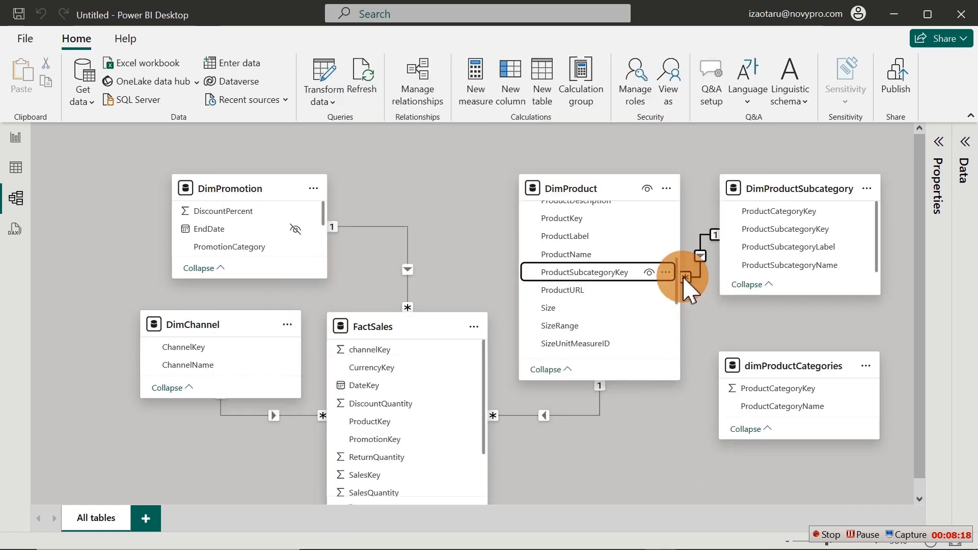
- Create a many-to-one relationship from ProductCategoryKey in DimProductSubcategory to ProductCategoryKey in dimProductCategories
left_click(581, 183)
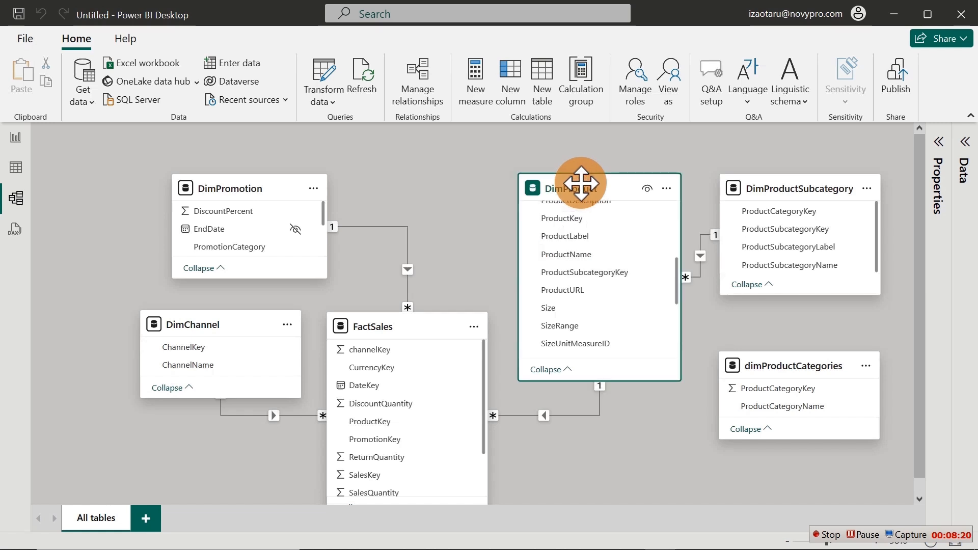
left_click(750, 185)
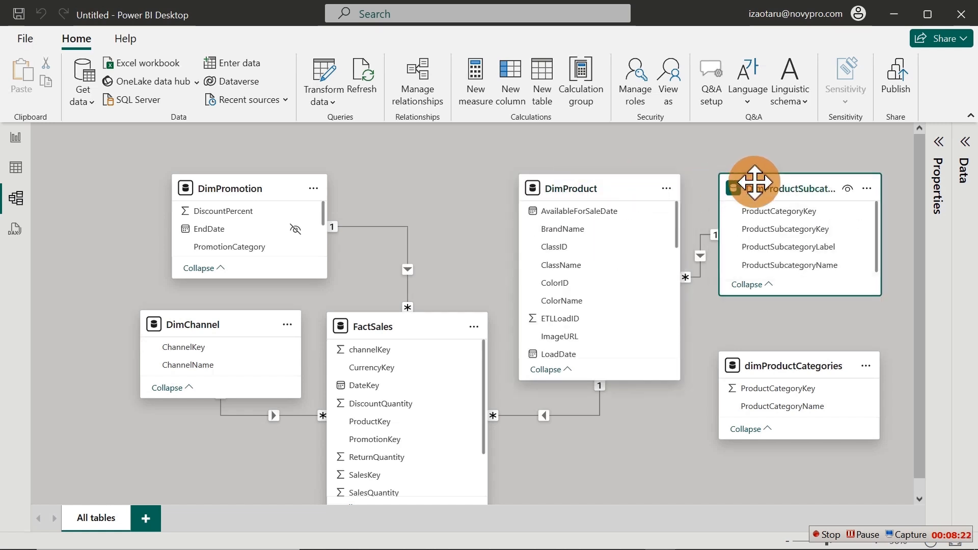
left_click(793, 211)
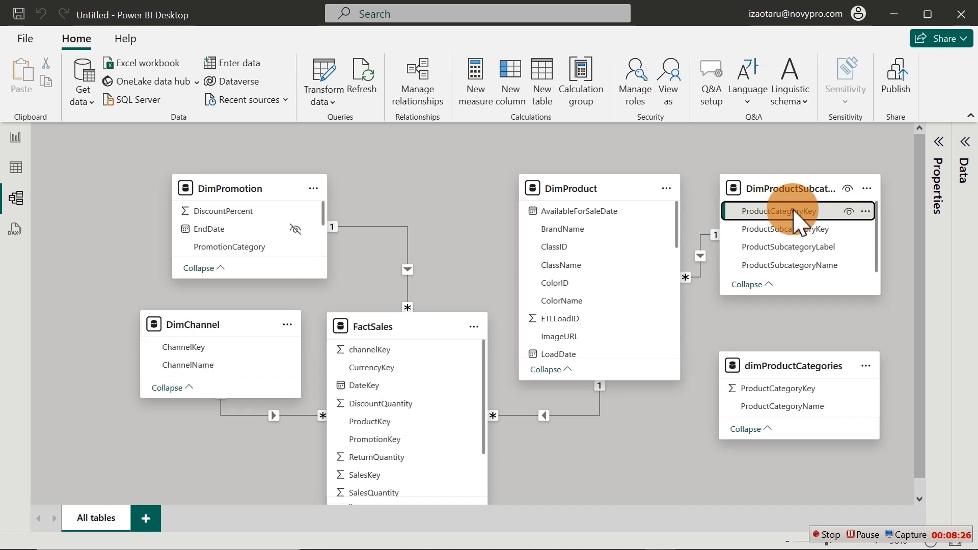
left_click_drag(794, 211, 790, 390)
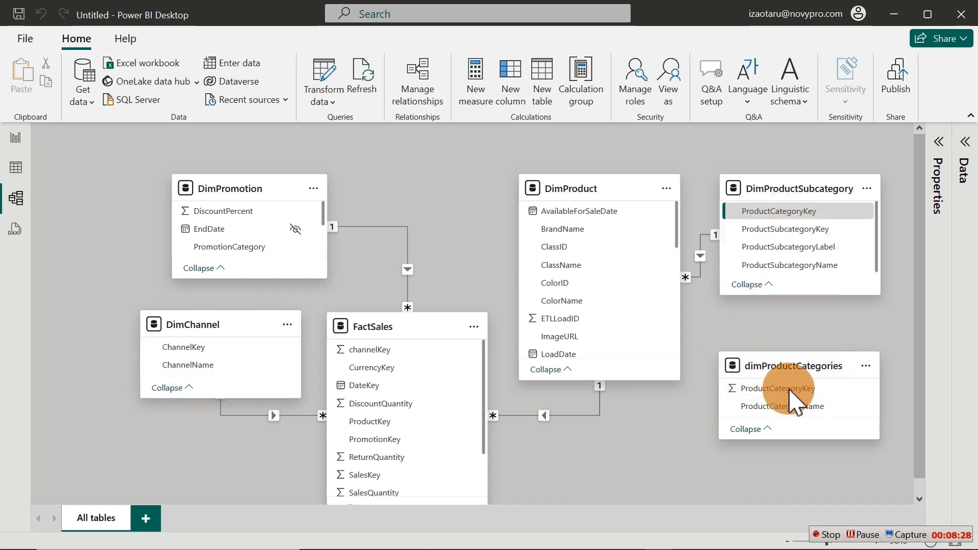
left_click(639, 521)
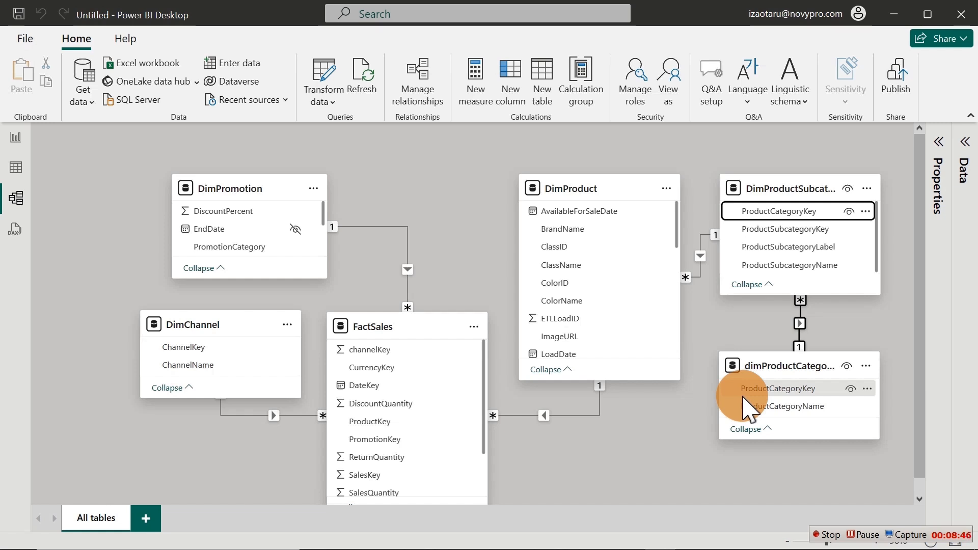
- Shift DimProductSubcategory slightly further from DimProduct and move dimProductCategories lower beneath it to lengthen their relationship line
left_click_drag(755, 371, 782, 395)
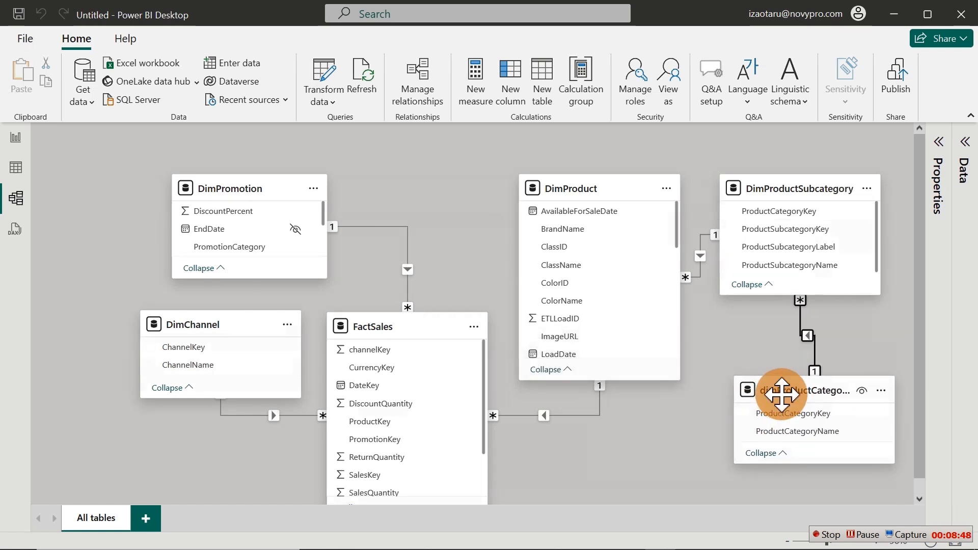
left_click_drag(768, 190, 783, 171)
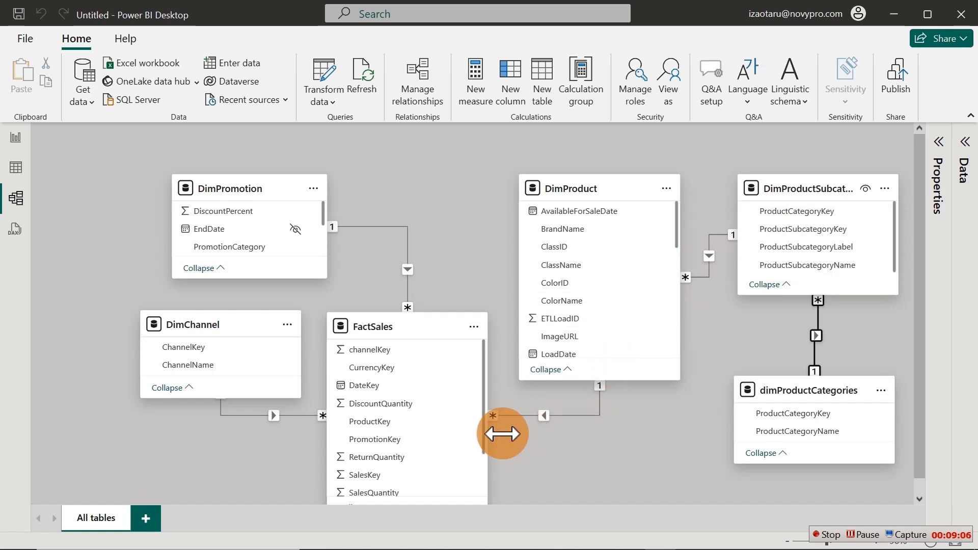
left_click_drag(825, 372, 825, 442)
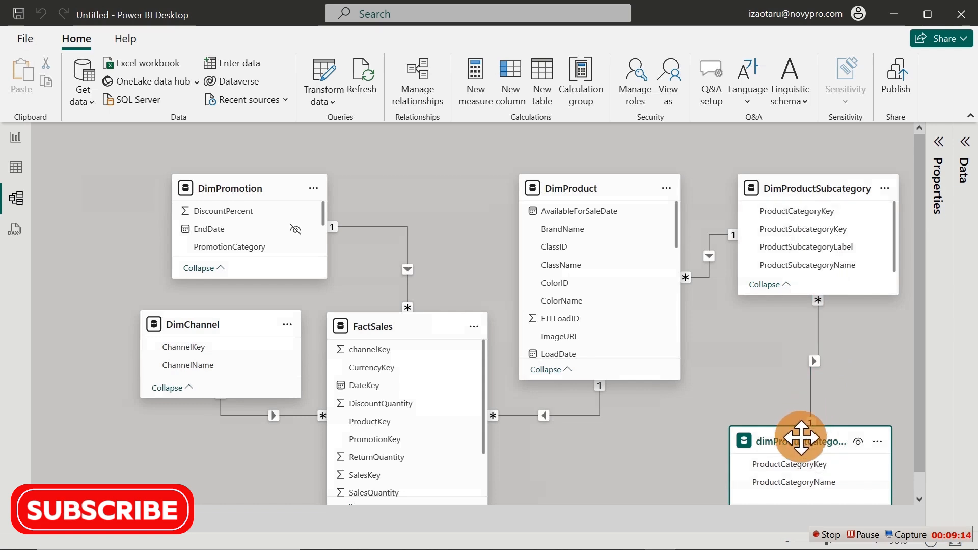
left_click_drag(810, 441, 799, 427)
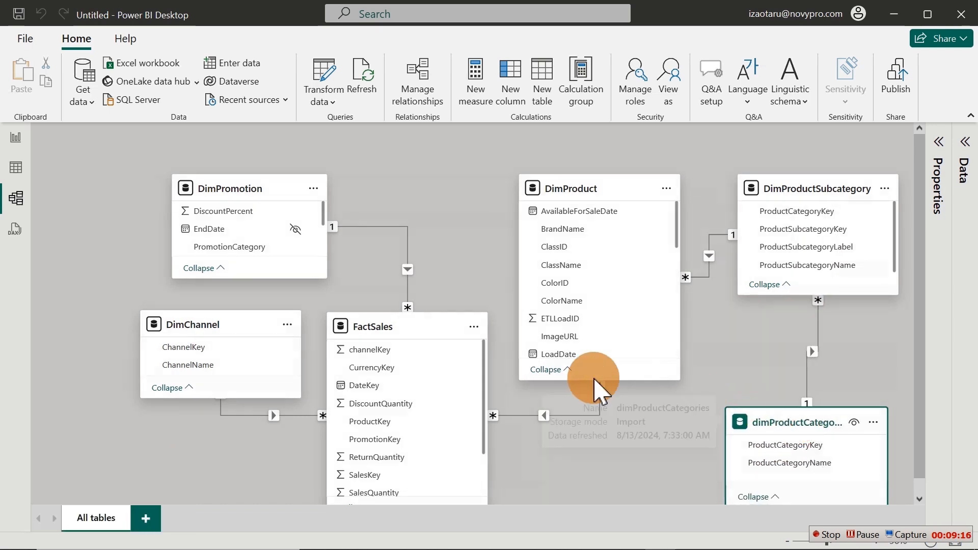
- Review the promotion sales tables in the report, and examine DimProduct's fields and data columns through to UpdateDate
left_click(419, 326)
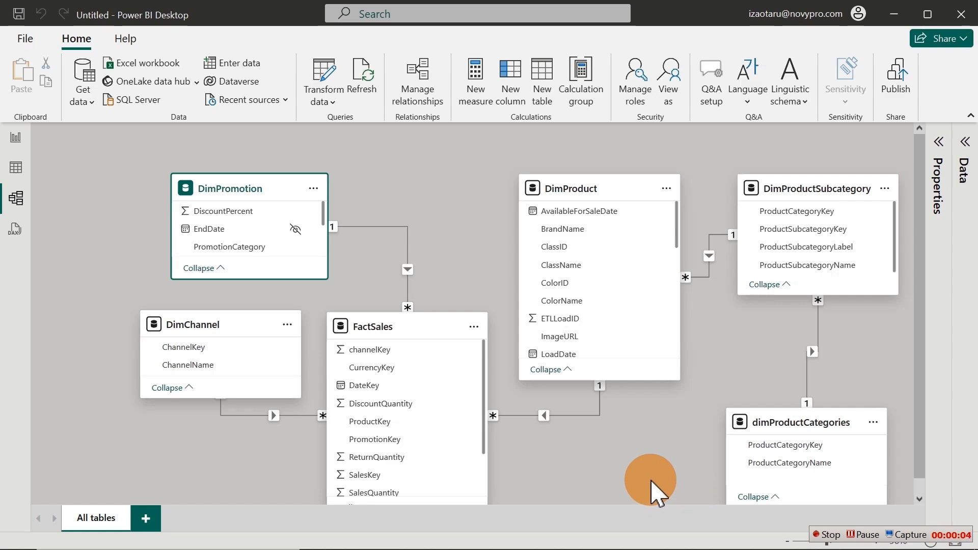
left_click(14, 138)
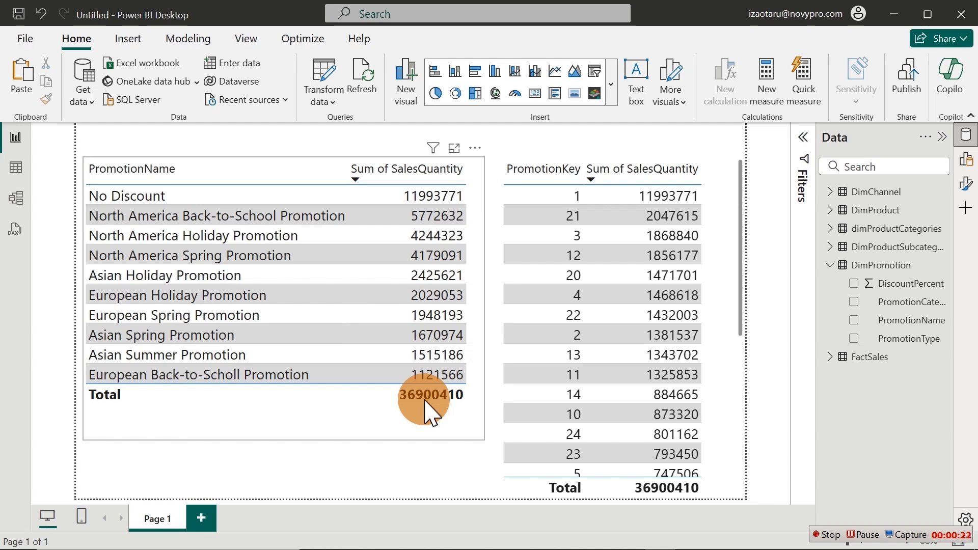
left_click(15, 167)
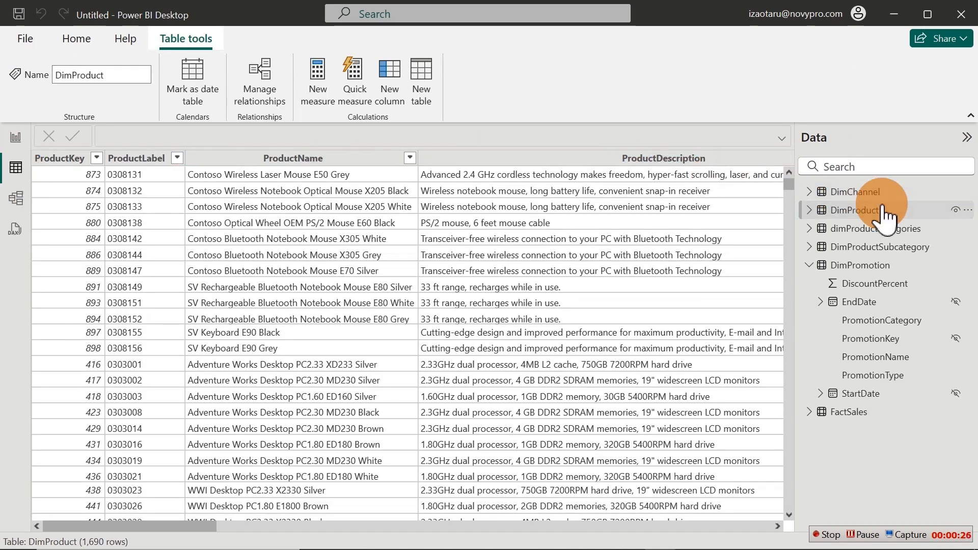
mouse_move(868, 217)
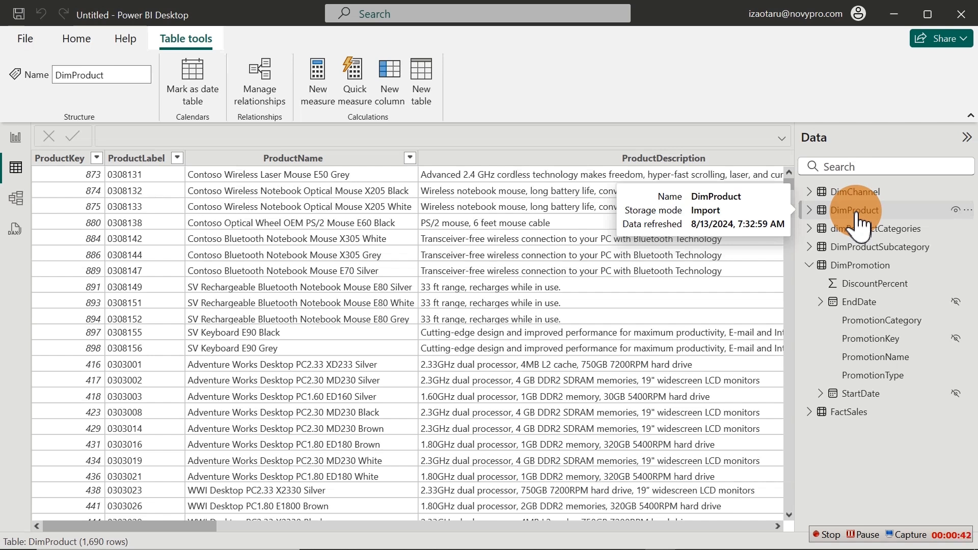
left_click(804, 210)
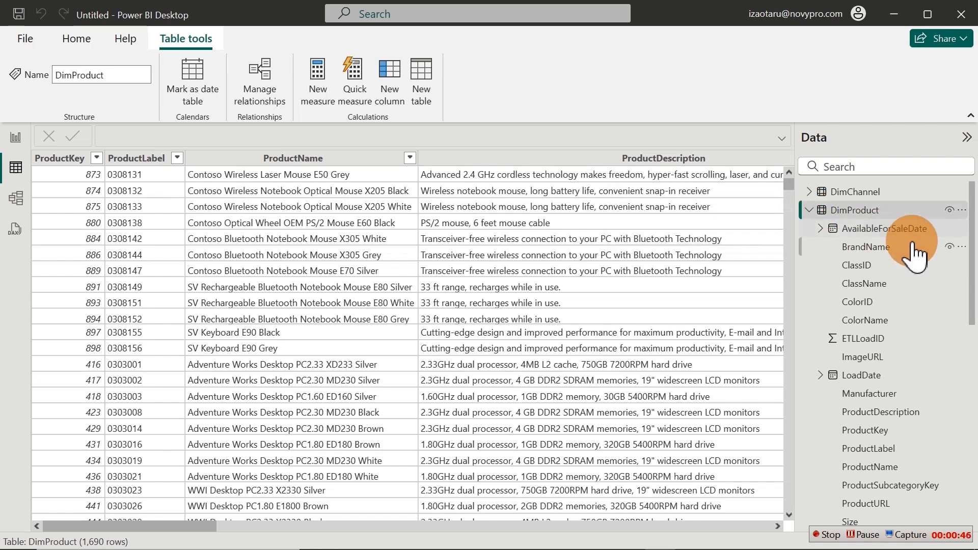
left_click_drag(972, 250, 974, 438)
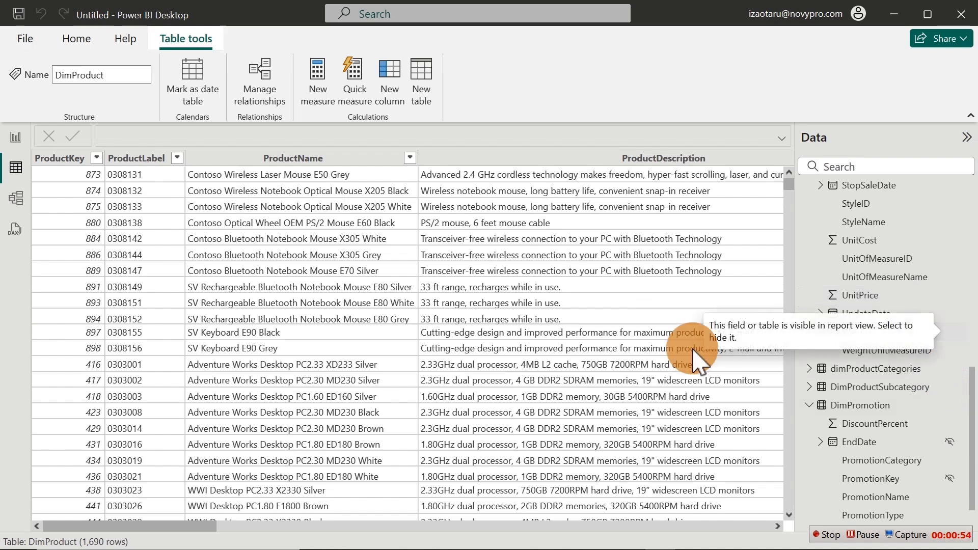
left_click_drag(156, 522, 722, 520)
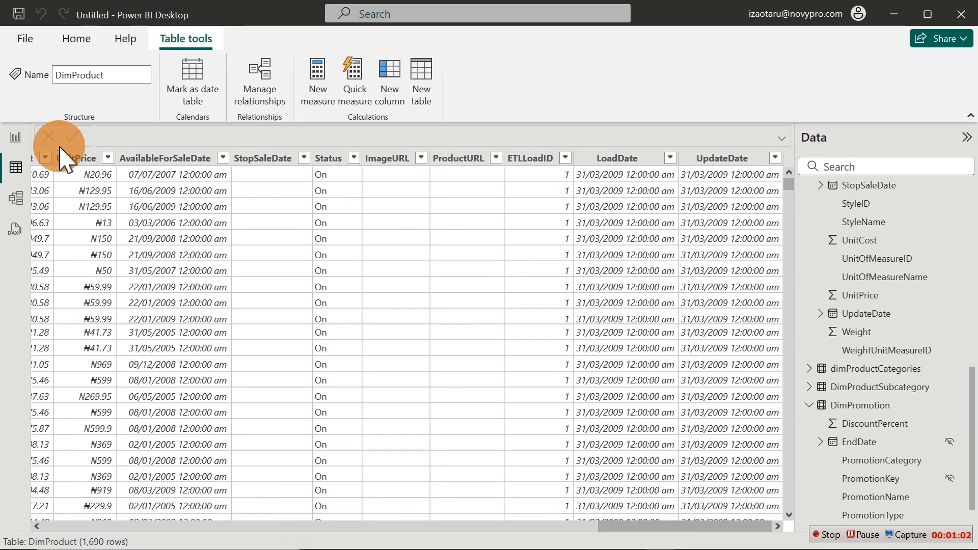
- Open the DimProduct query in Power Query Editor and go to its last columns
left_click(14, 137)
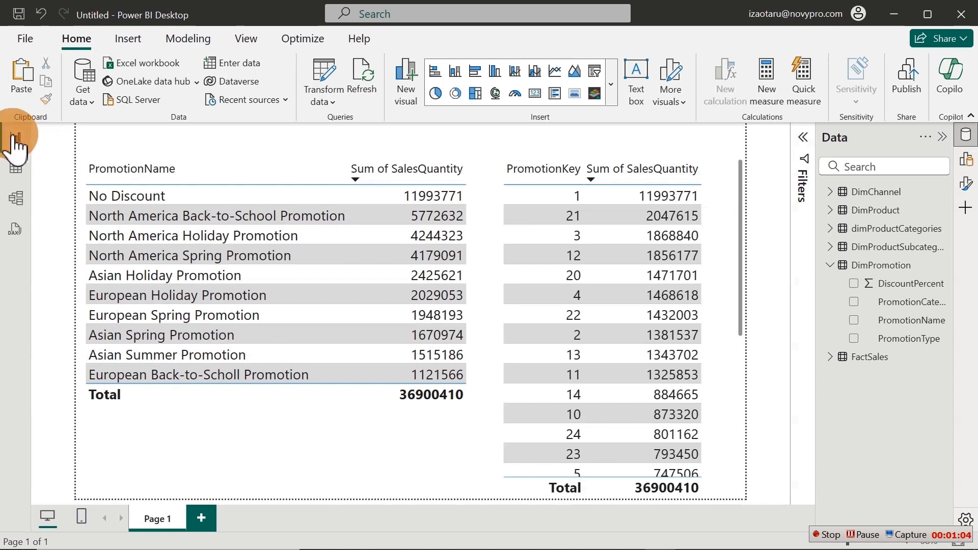
left_click(320, 74)
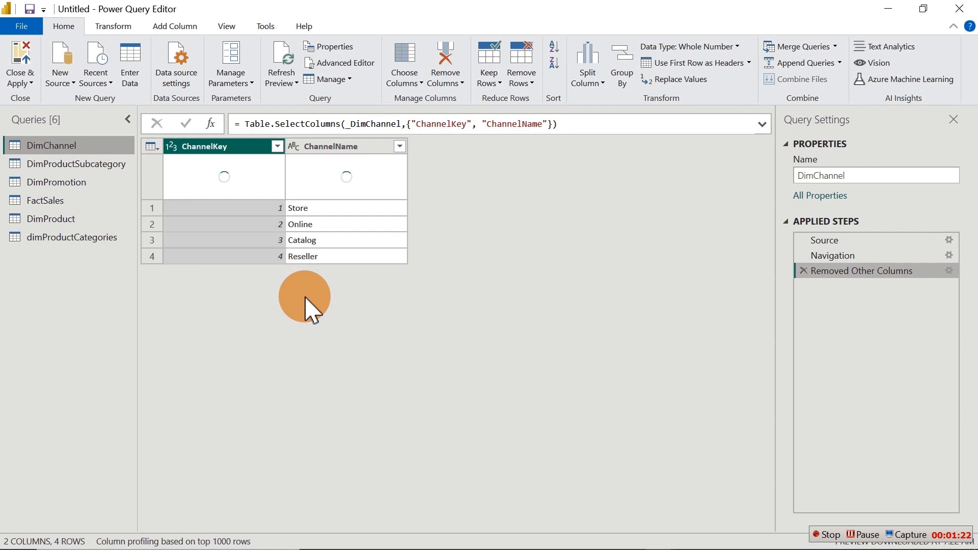
left_click(70, 224)
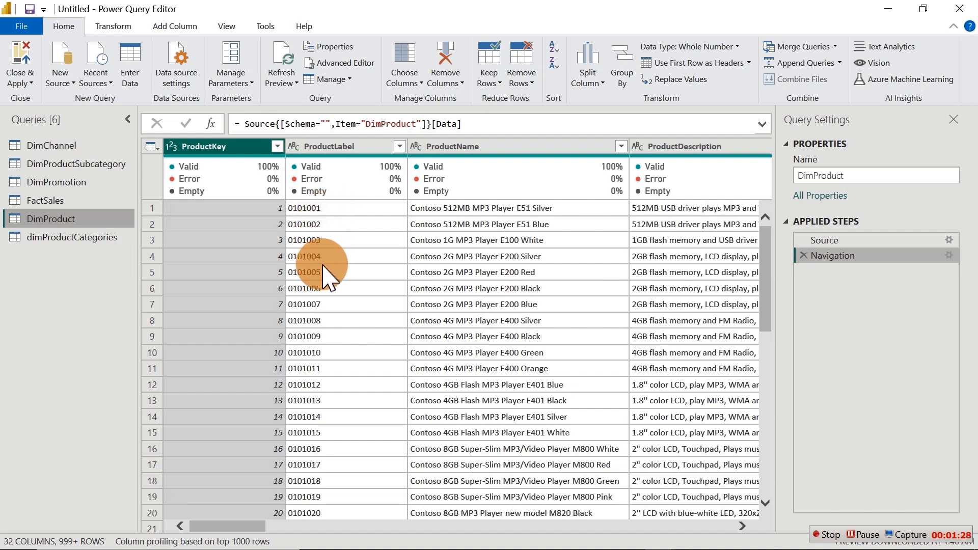
left_click_drag(251, 528, 762, 473)
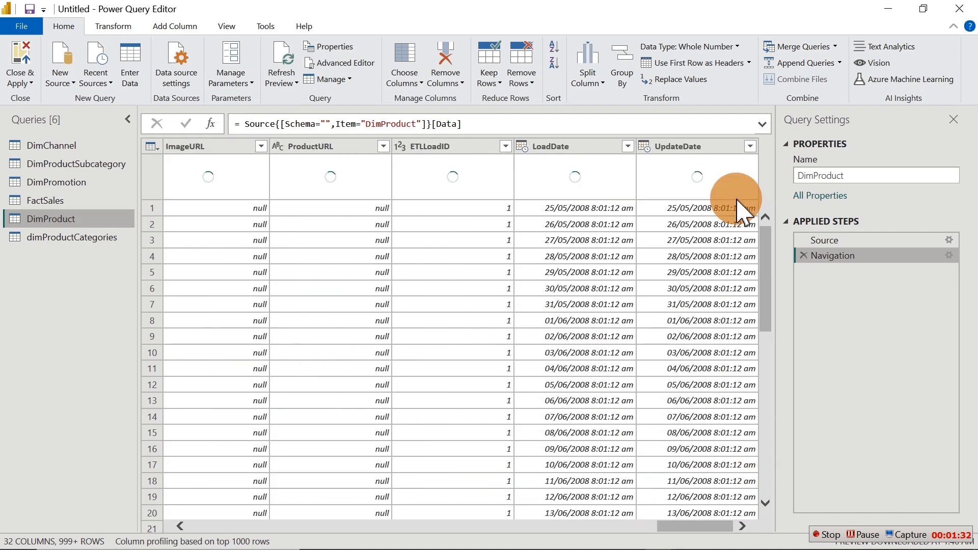
- Examine the column quality of ETLLoadID, ProductURL, ImageURL, Status and StopSaleDate in the DimProduct query
left_click(448, 146)
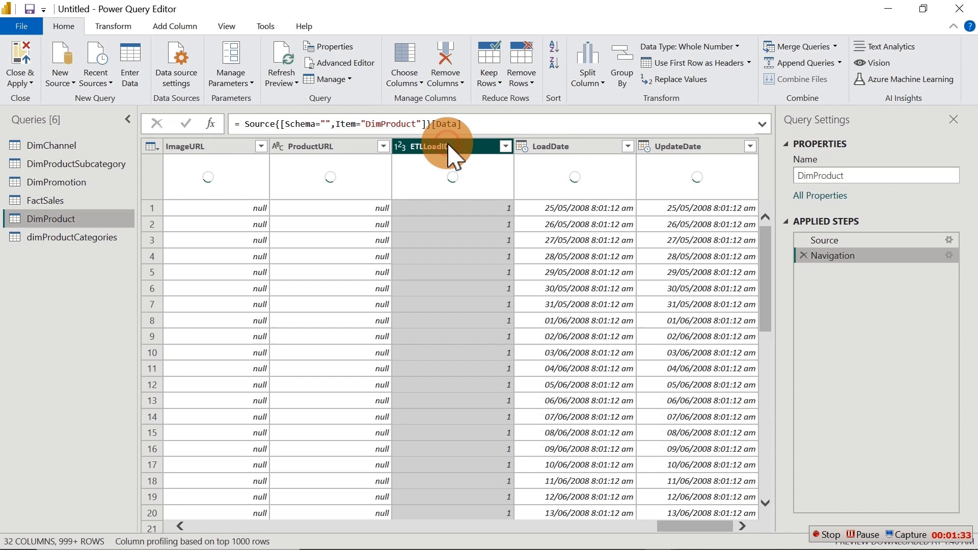
left_click(299, 149)
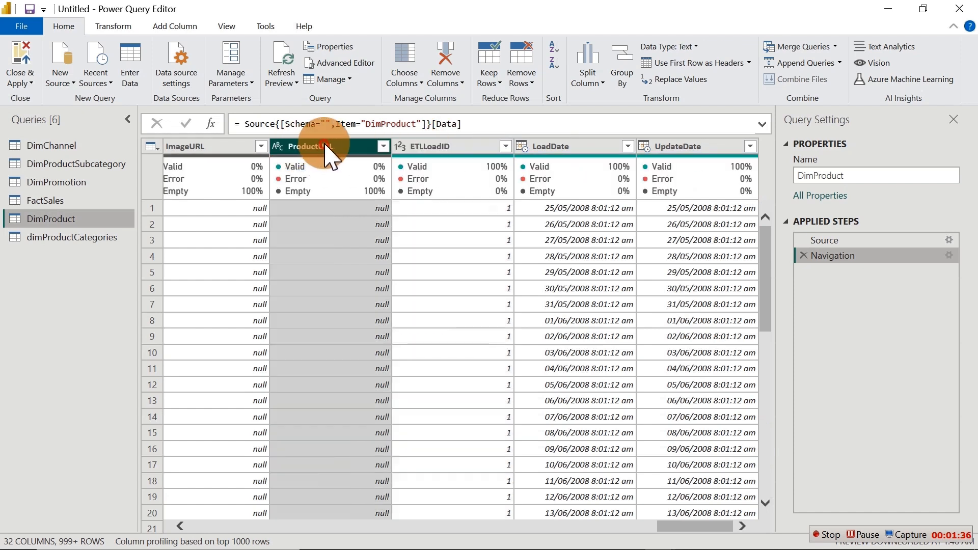
left_click(232, 147)
left_click_drag(705, 527, 675, 527)
left_click_drag(674, 531, 672, 530)
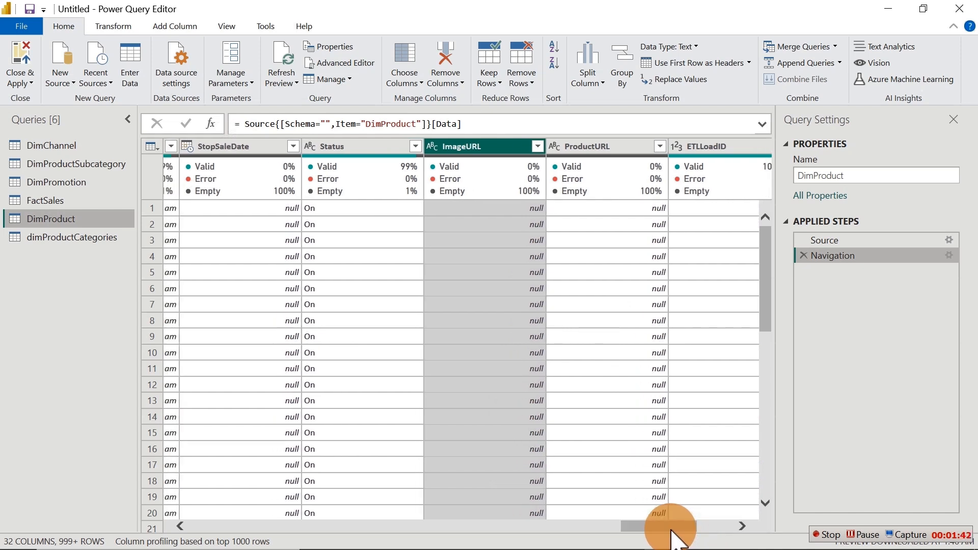
left_click(360, 146)
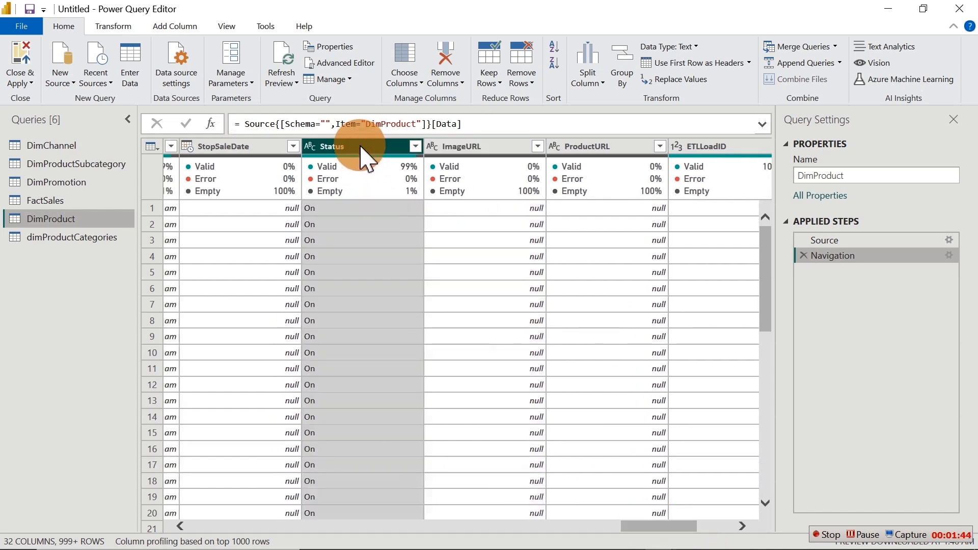
left_click(209, 151)
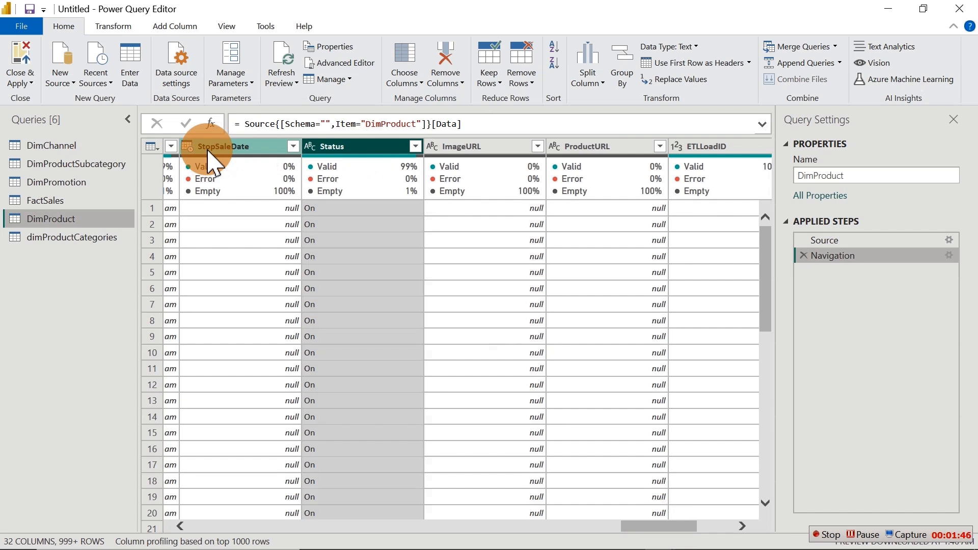
left_click(208, 151)
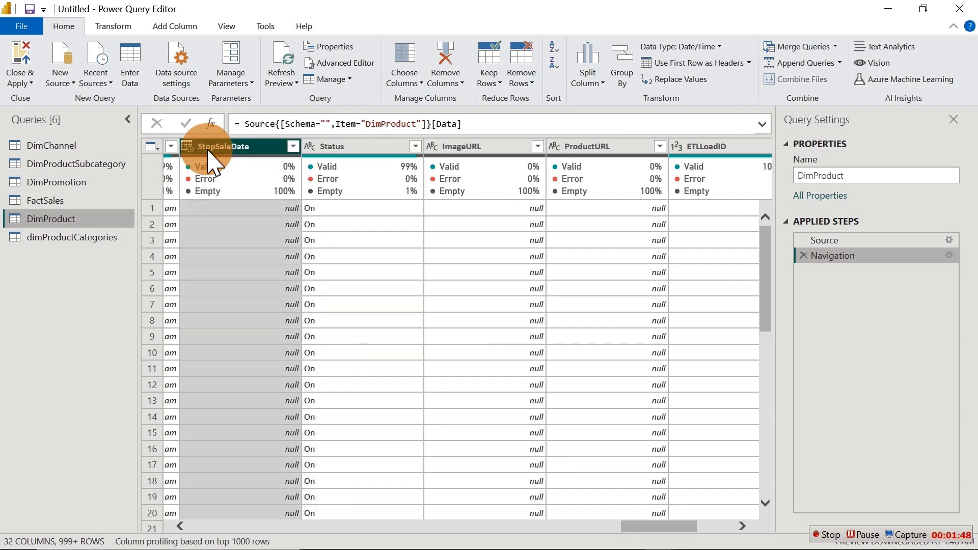
left_click_drag(643, 528, 598, 528)
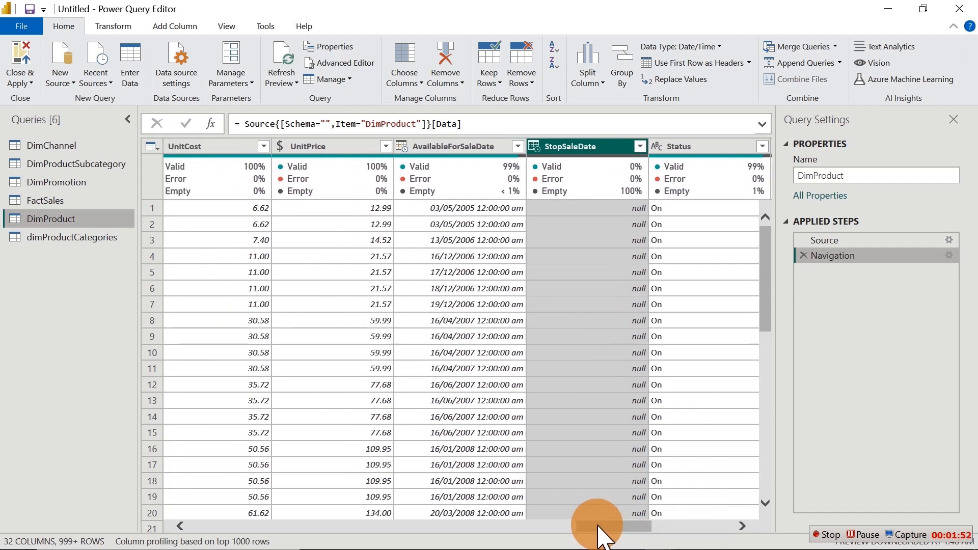
- Remove all columns from AvailableForSaleDate through UpdateDate from the DimProduct query
left_click(452, 146)
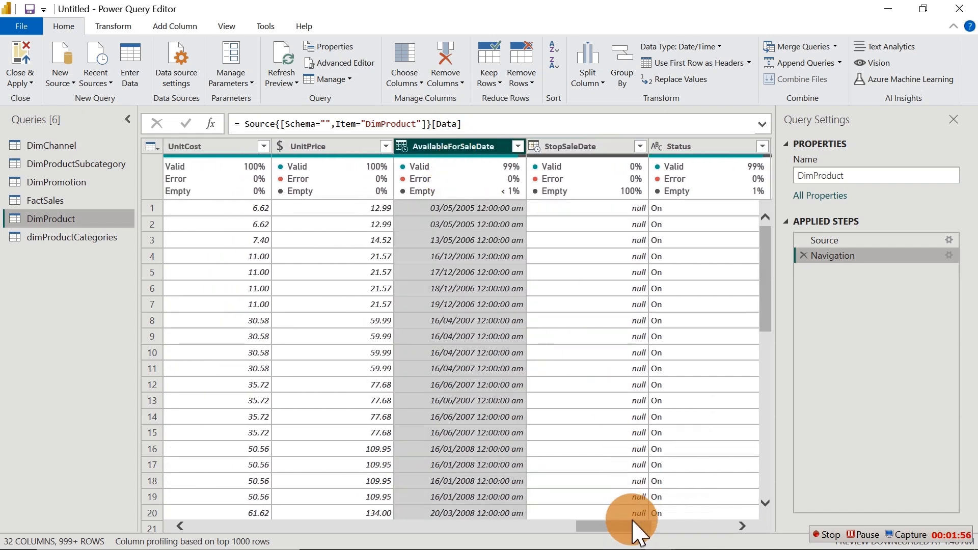
left_click_drag(638, 528, 789, 516)
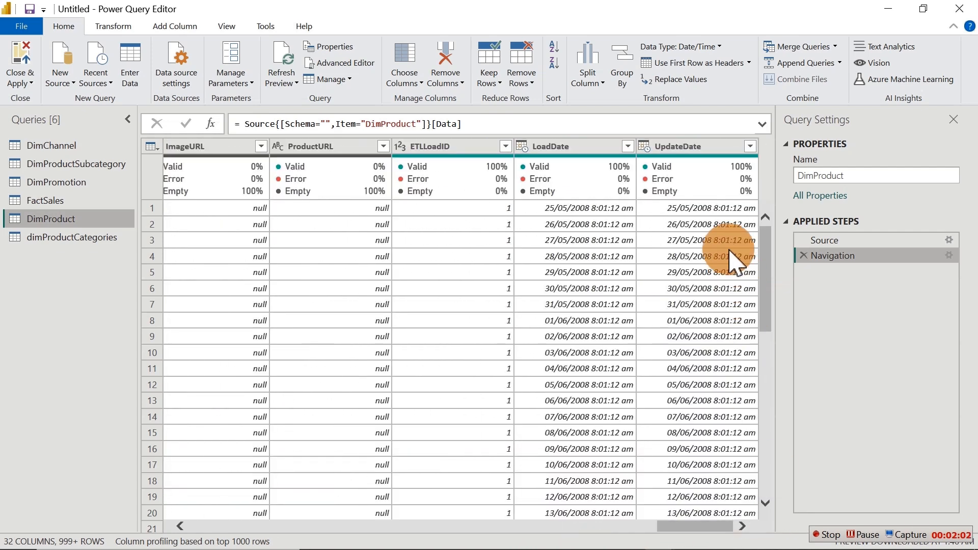
left_click(685, 147)
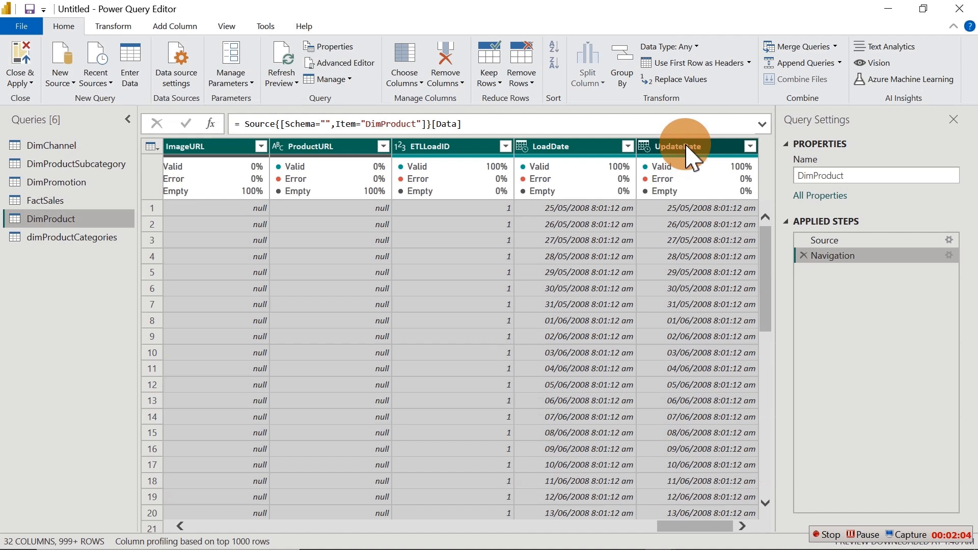
key("Delete")
left_click(676, 232)
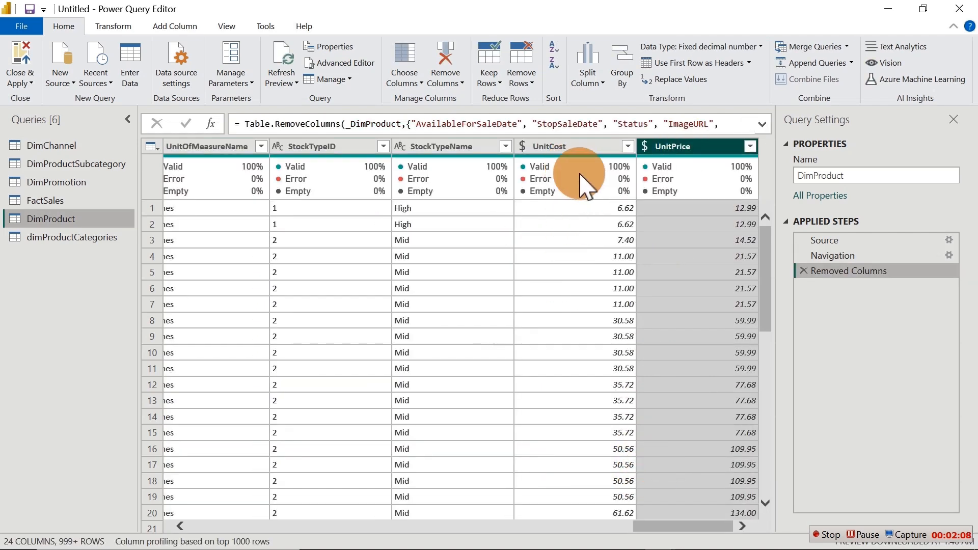
- Check the data type options of the UnitPrice and UnitCost columns in DimProduct
left_click(644, 148)
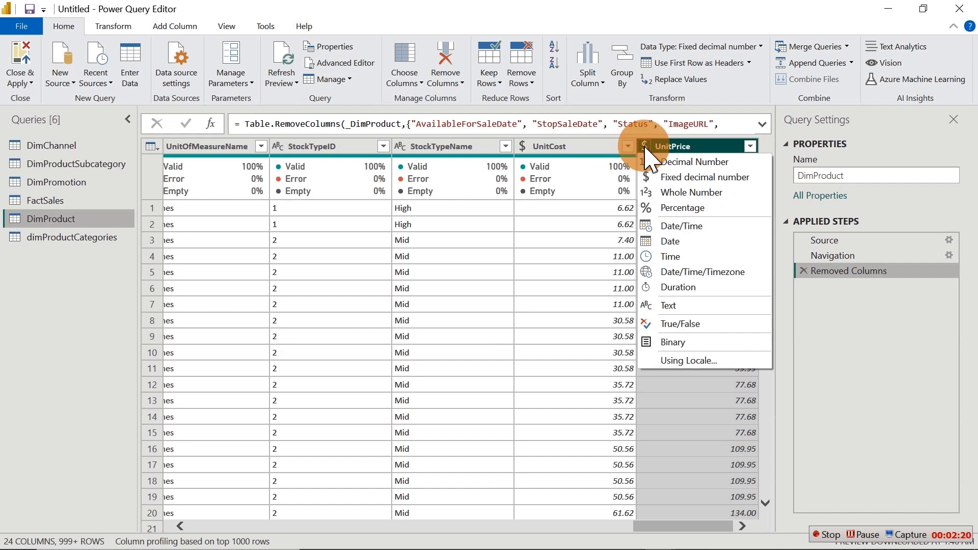
left_click(531, 151)
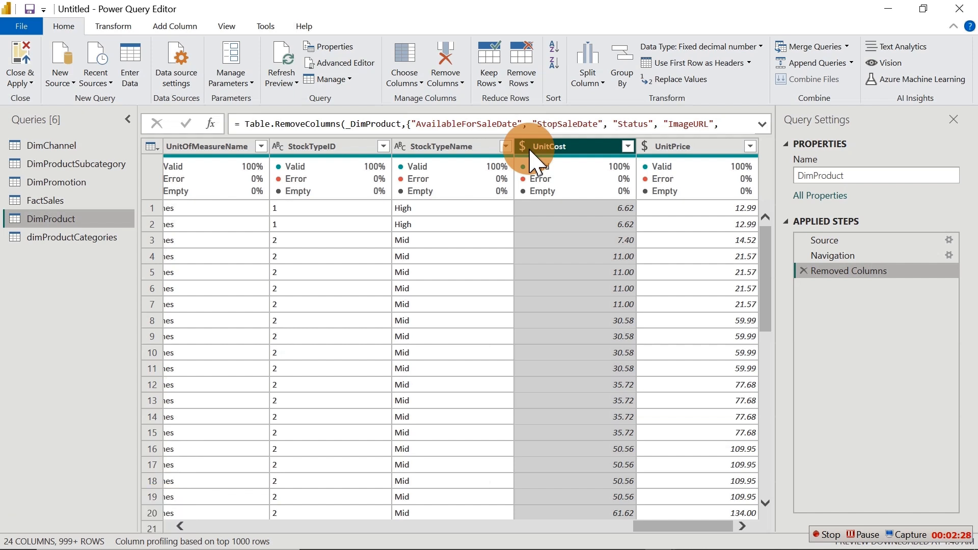
left_click(522, 146)
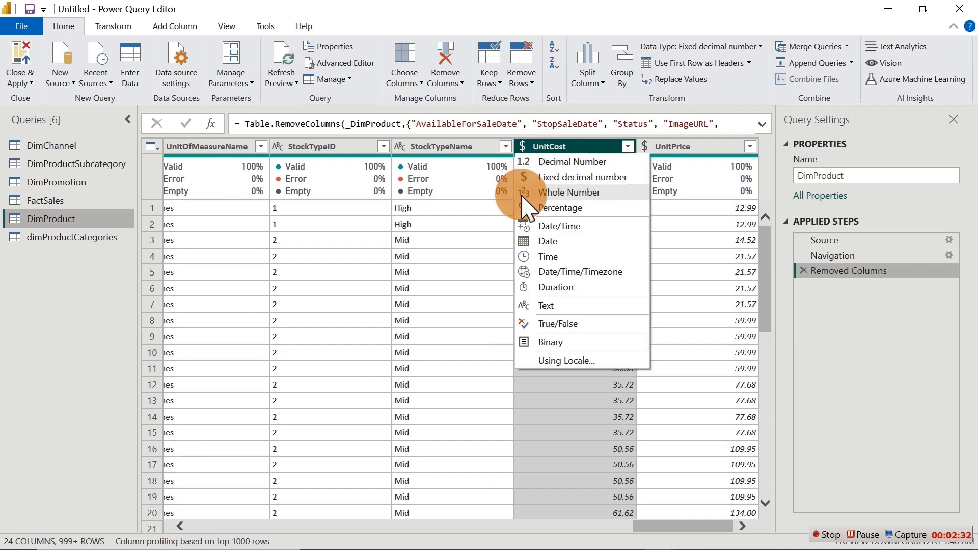
left_click(700, 150)
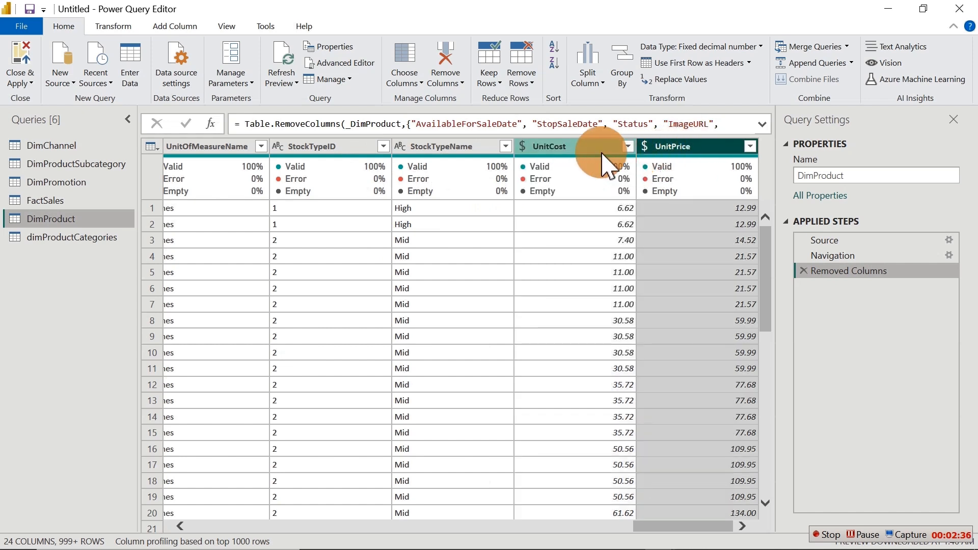
left_click(591, 153)
left_click(689, 152)
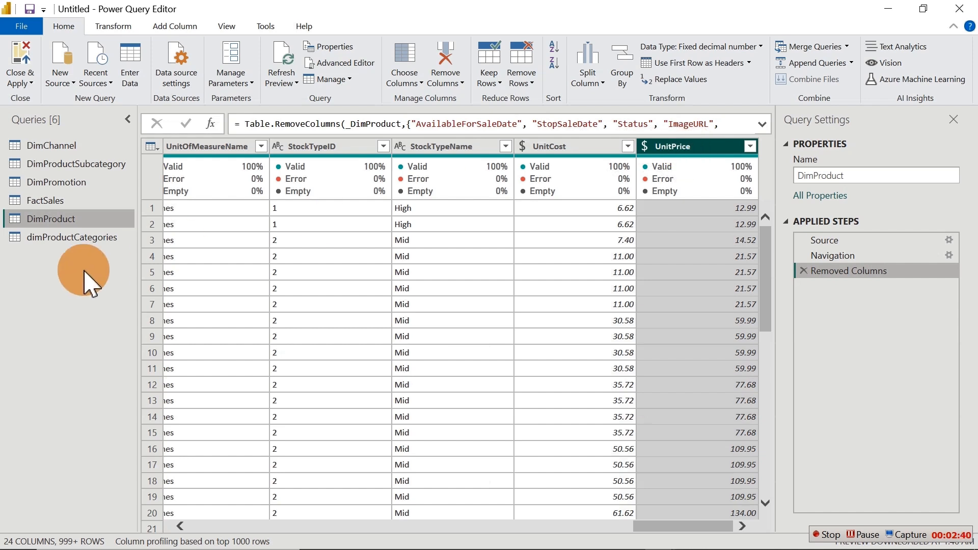
- View the FactSales query, then apply the query changes and close Power Query Editor
left_click(48, 201)
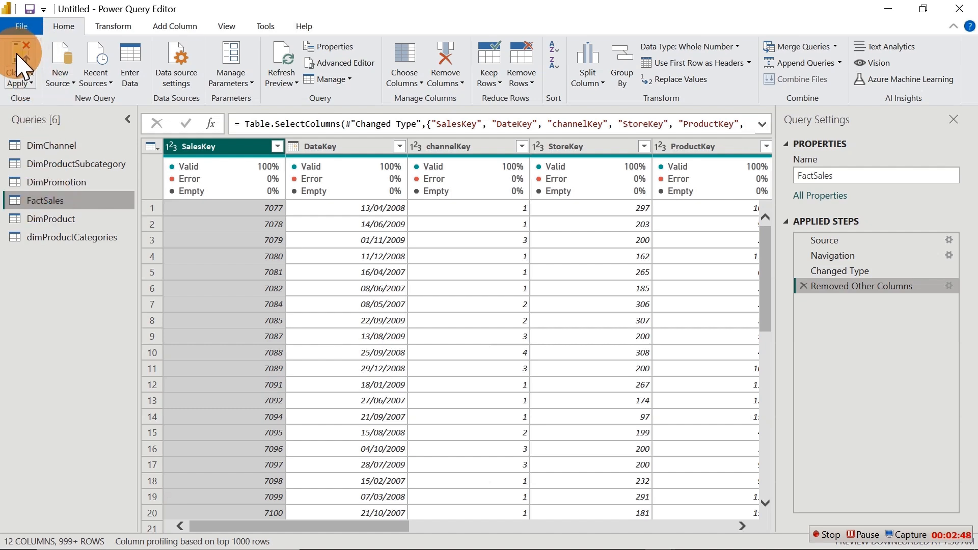
left_click(20, 66)
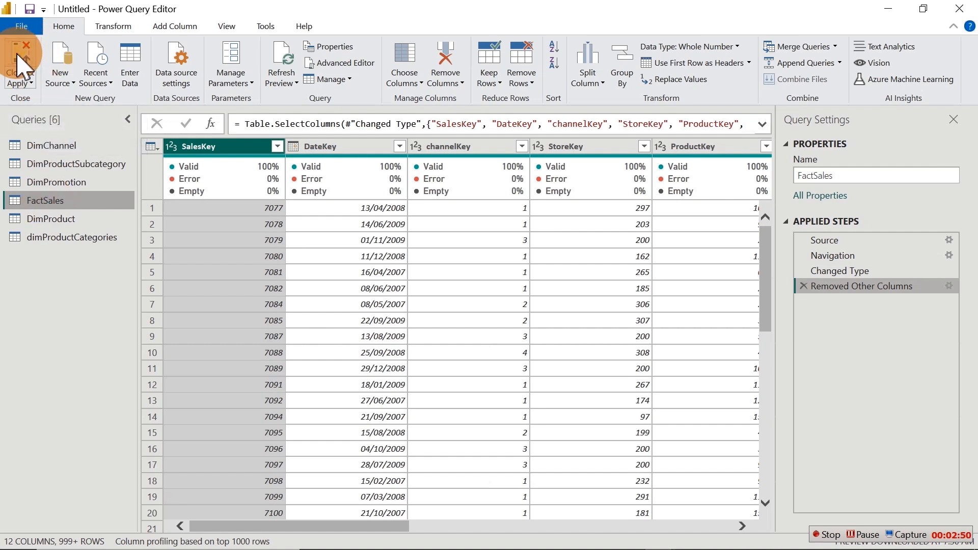
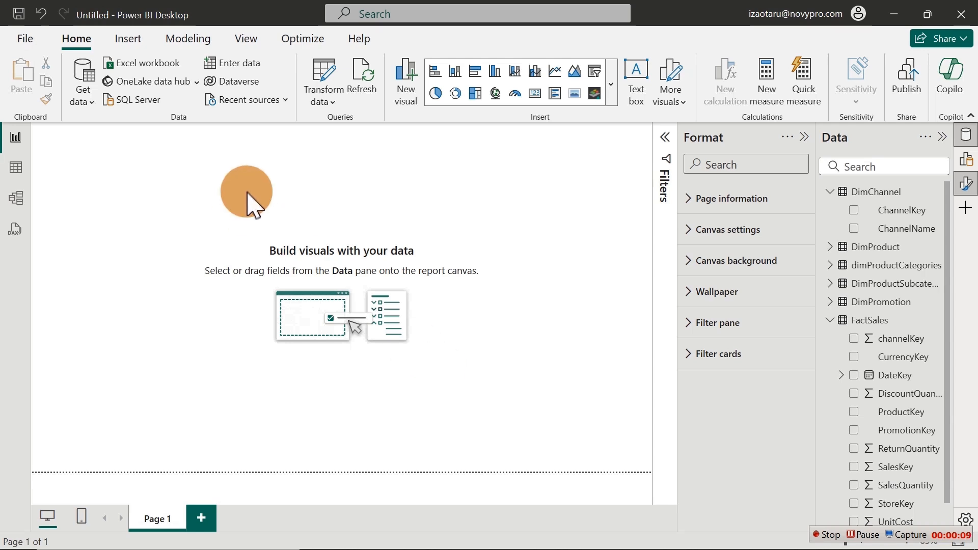
- Hide the Format pane, add a card for the sum of SalesQuantity from FactSales, and move it nearer the page's centre
left_click(962, 186)
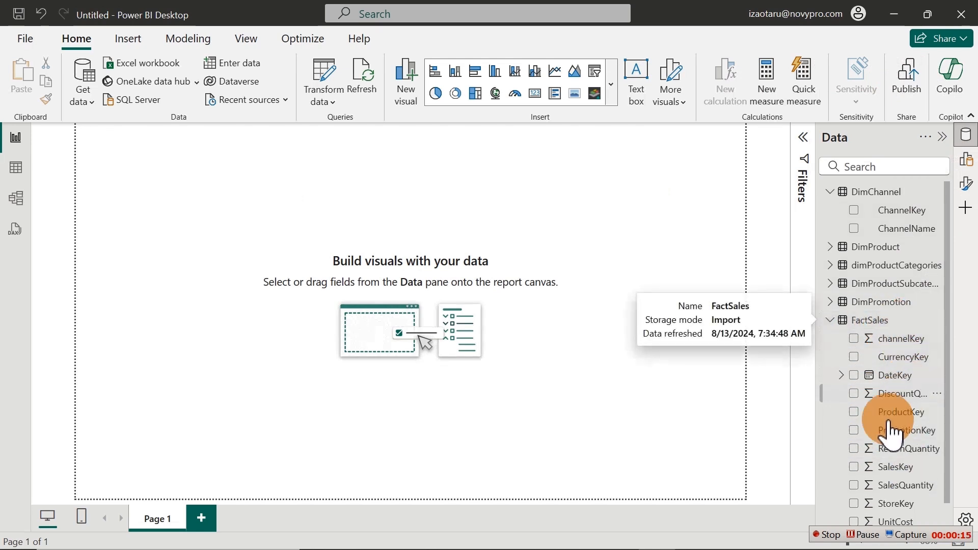
left_click(854, 485)
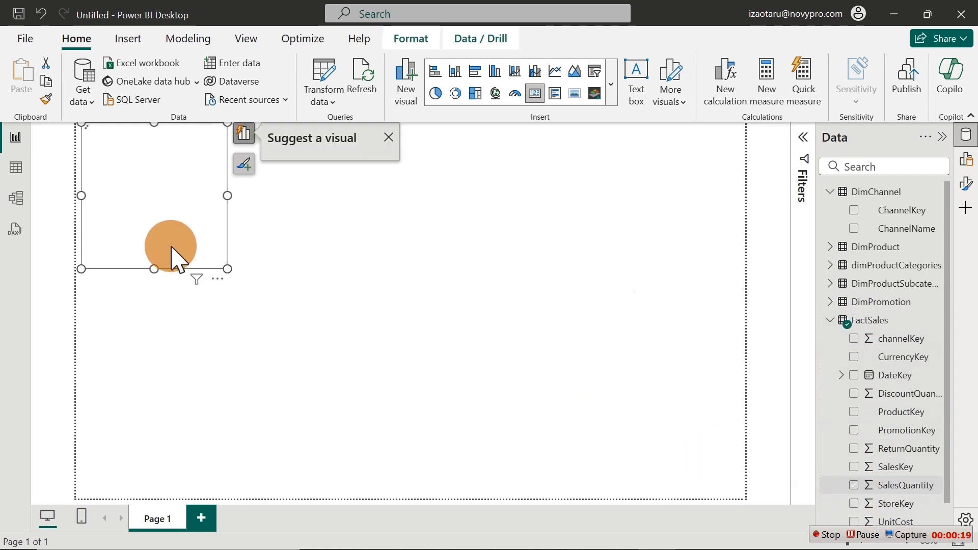
left_click(157, 236)
left_click_drag(245, 270, 312, 318)
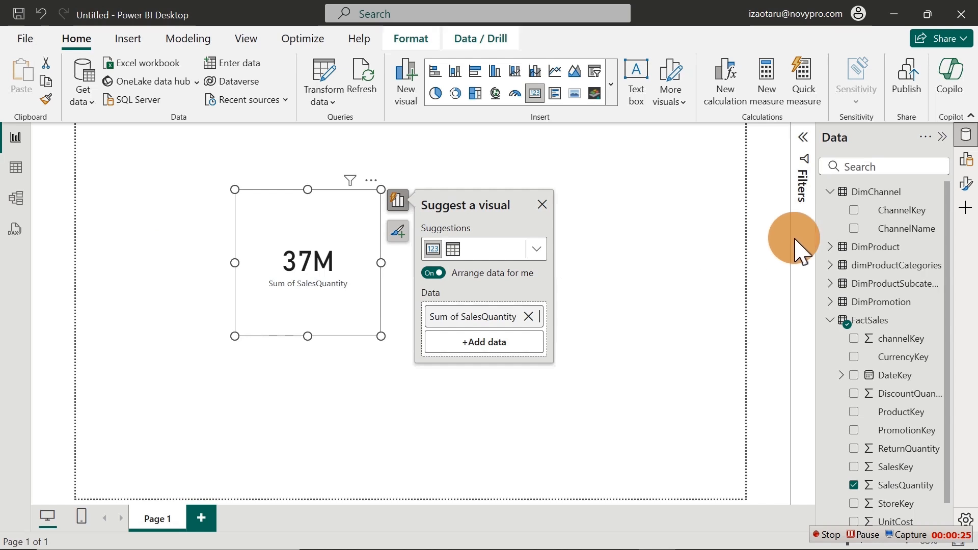
- Turn the card into a table of SalesQuantity by BrandName from DimProduct, then enlarge it and shift it toward the page's left side
left_click(830, 193)
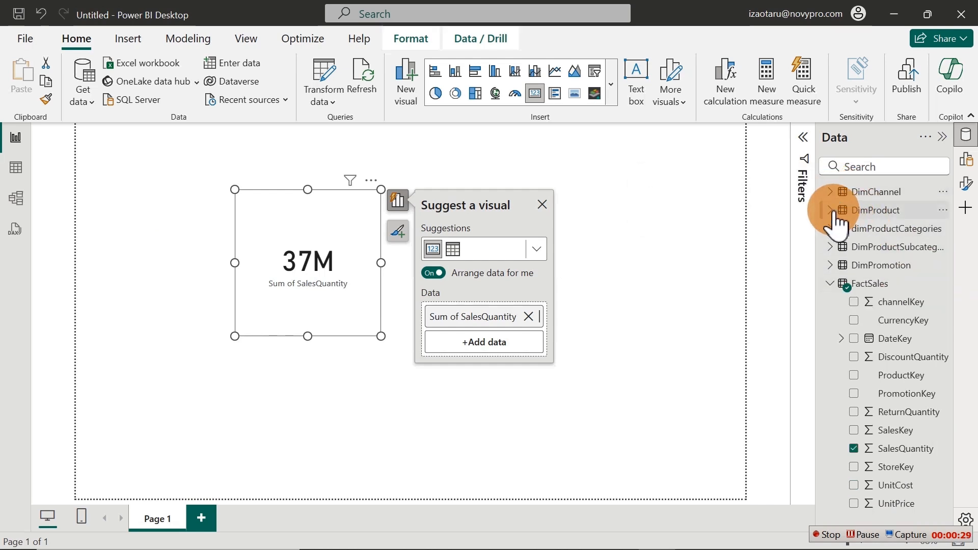
left_click(831, 210)
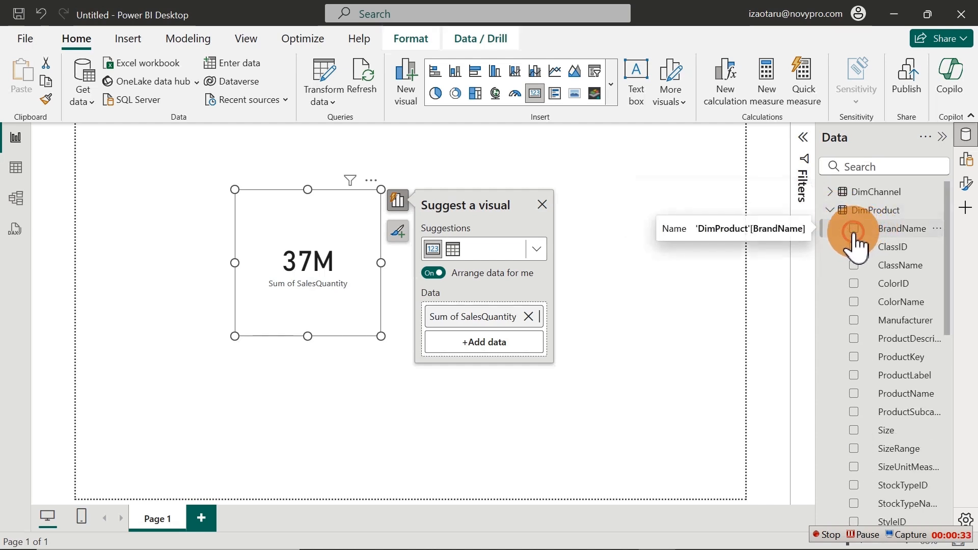
left_click(853, 230)
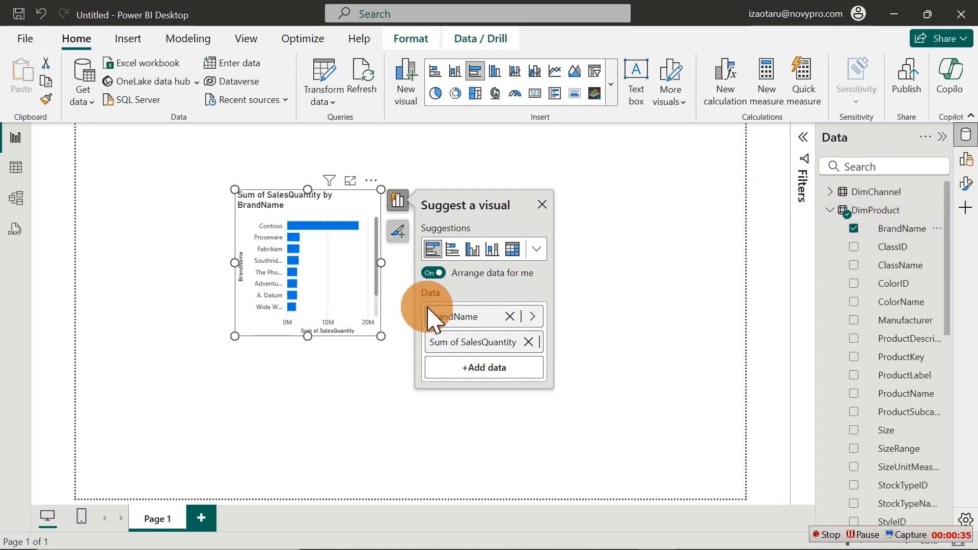
left_click(539, 248)
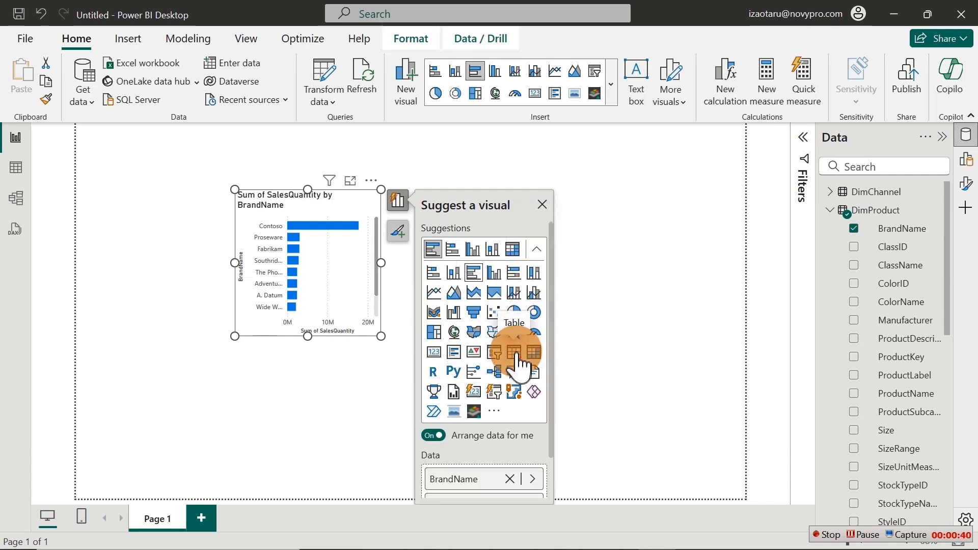
left_click(515, 354)
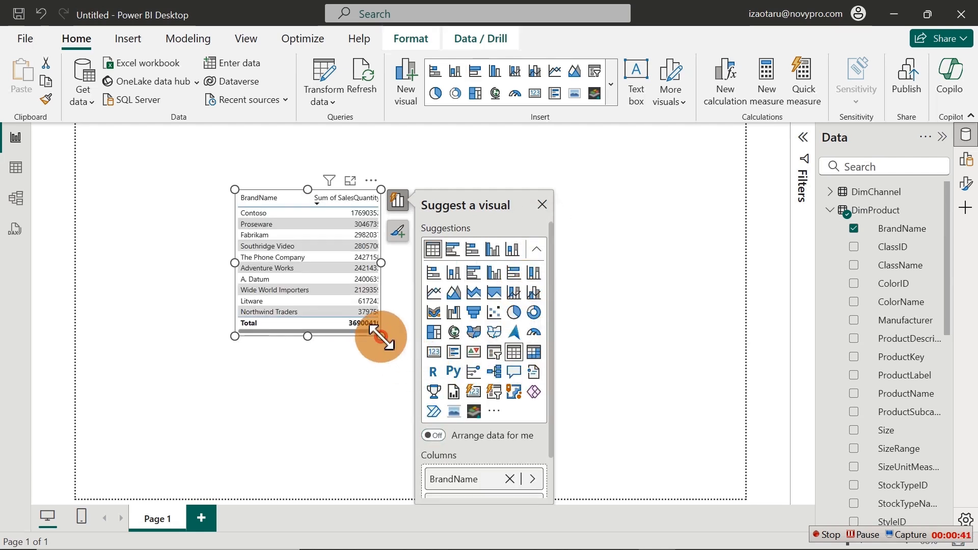
left_click_drag(381, 336, 697, 375)
left_click_drag(628, 349, 529, 337)
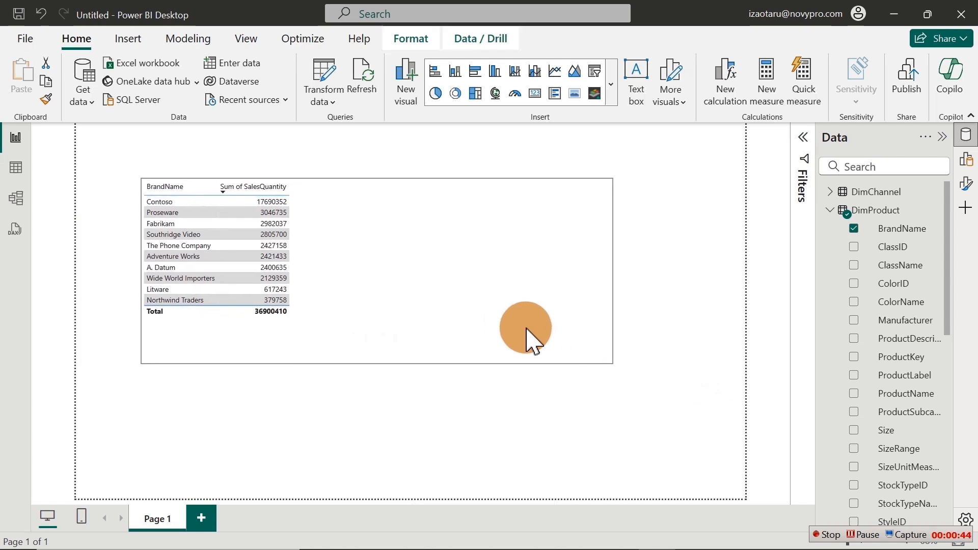
- Set the font size of the brand table's values to 20
left_click(966, 184)
left_click(724, 351)
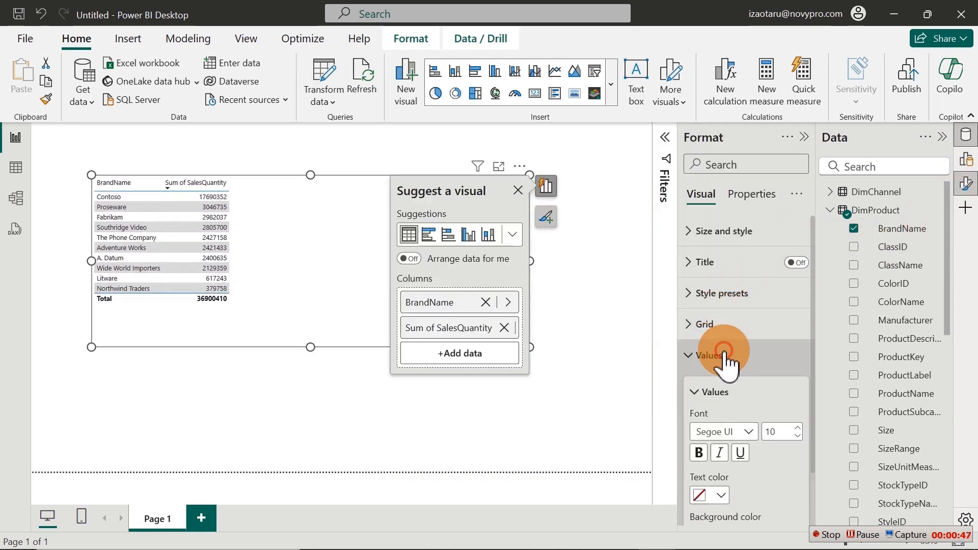
double_click(784, 432)
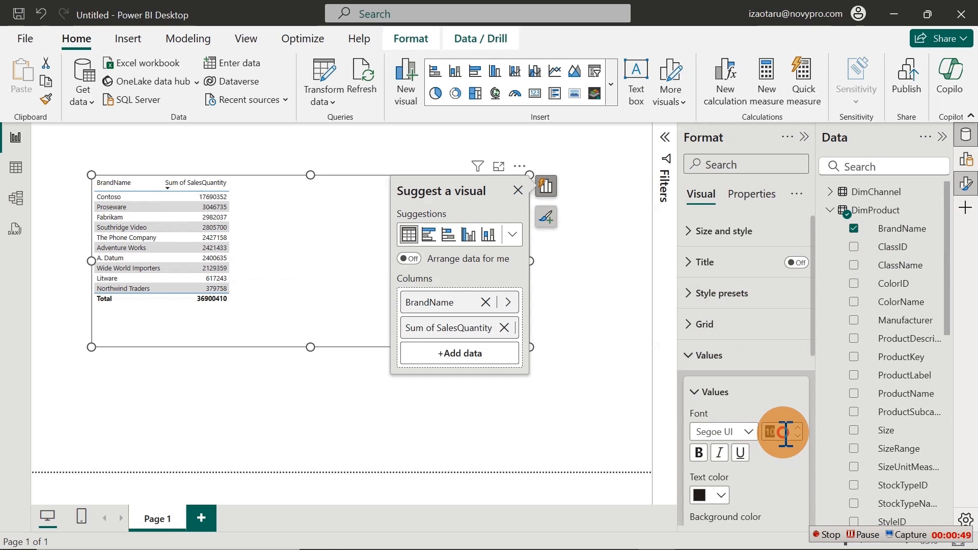
type("20")
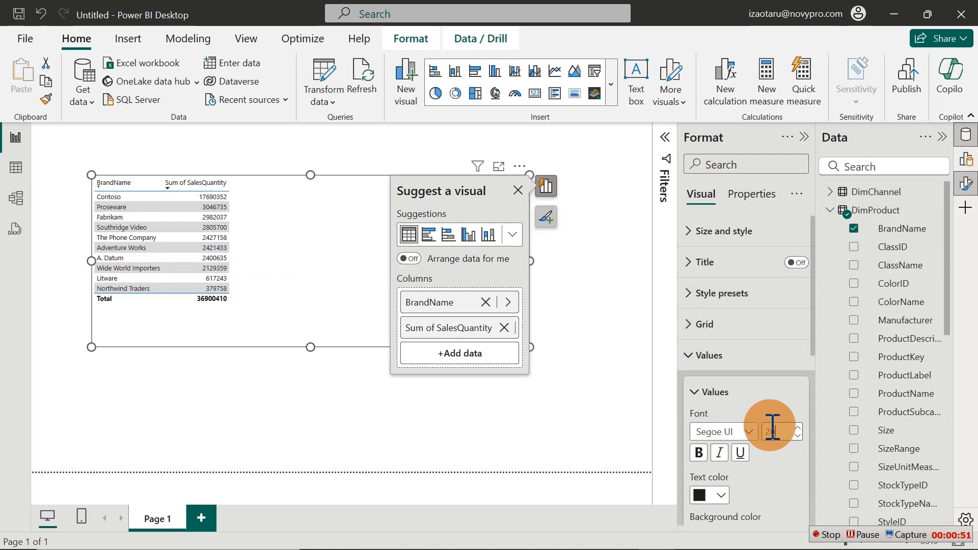
key("Return")
left_click(714, 366)
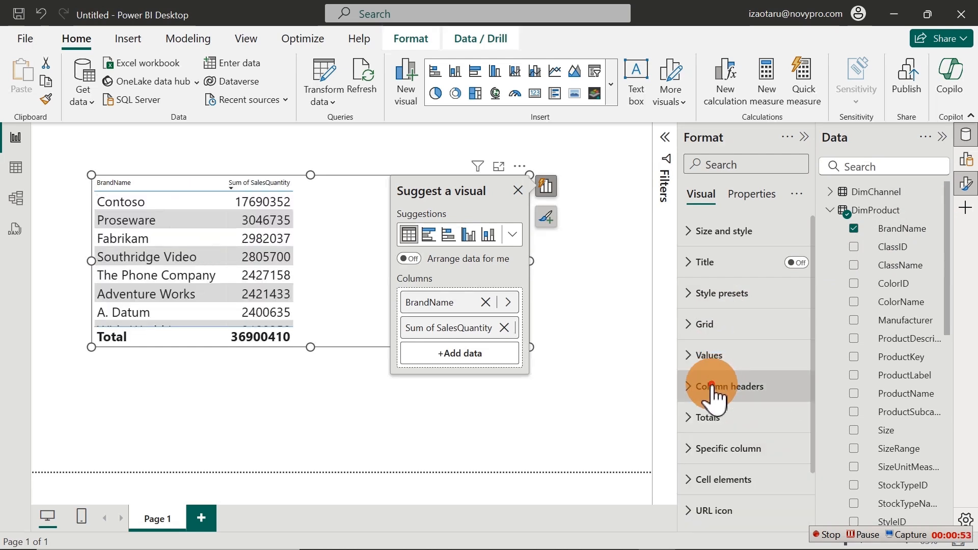
- Set the table's column header font size to 18 and extend its lower edge so all brand rows fit
left_click(716, 386)
double_click(787, 463)
type("1")
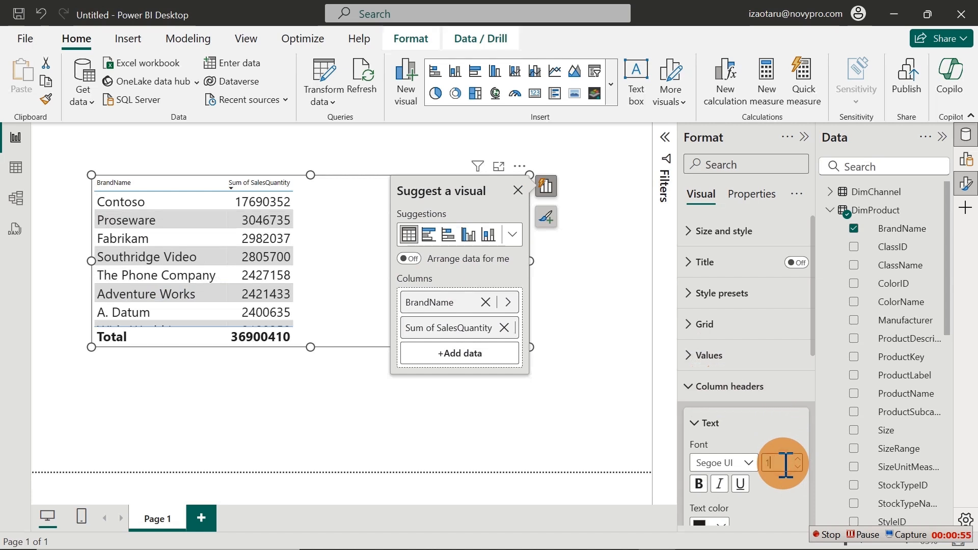
type("8")
key("Return")
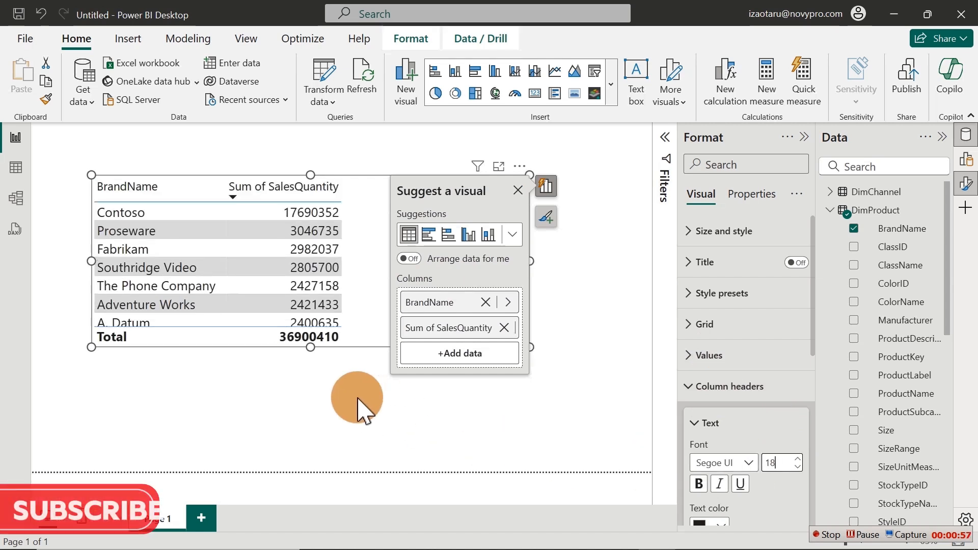
left_click_drag(313, 355, 344, 453)
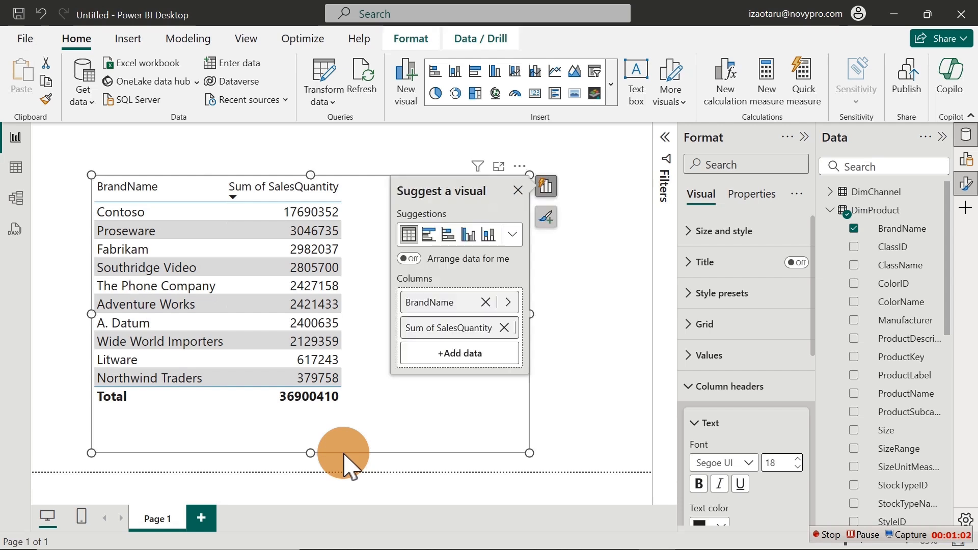
left_click(518, 190)
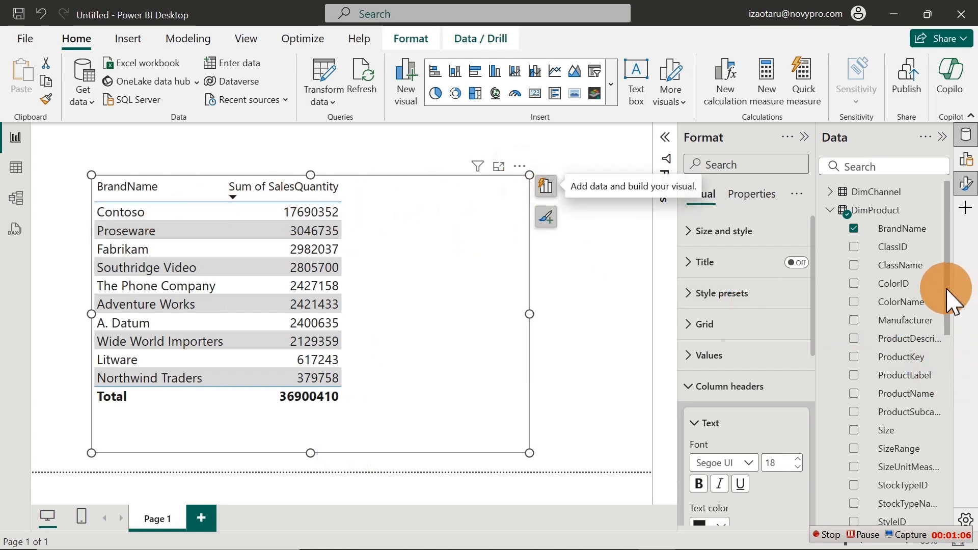
- Format the SalesQuantity column of FactSales with a thousands separator
left_click_drag(947, 291, 945, 435)
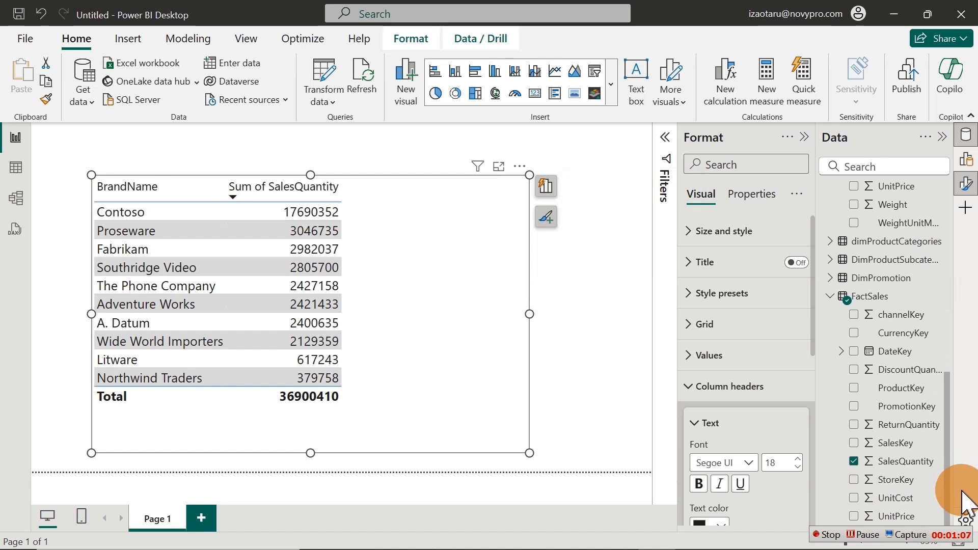
left_click(910, 461)
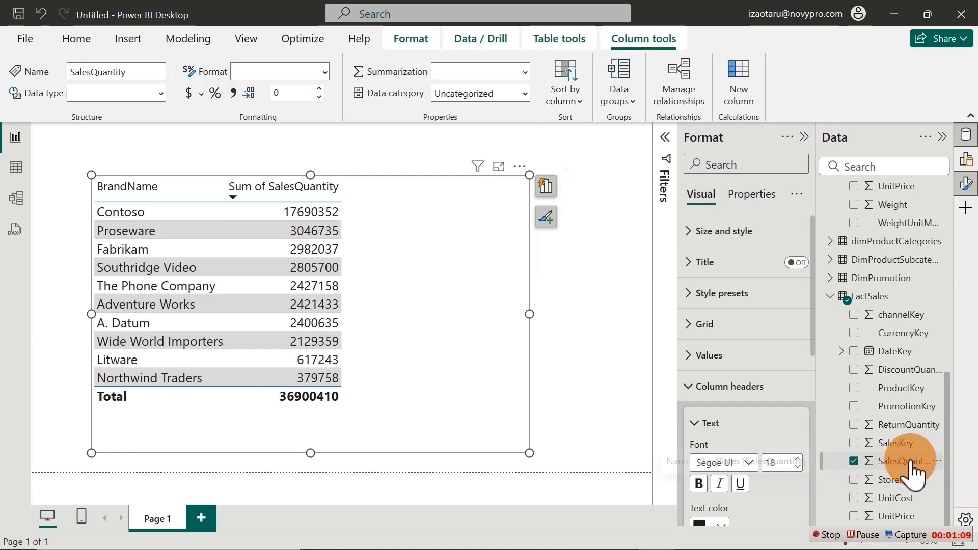
left_click(238, 95)
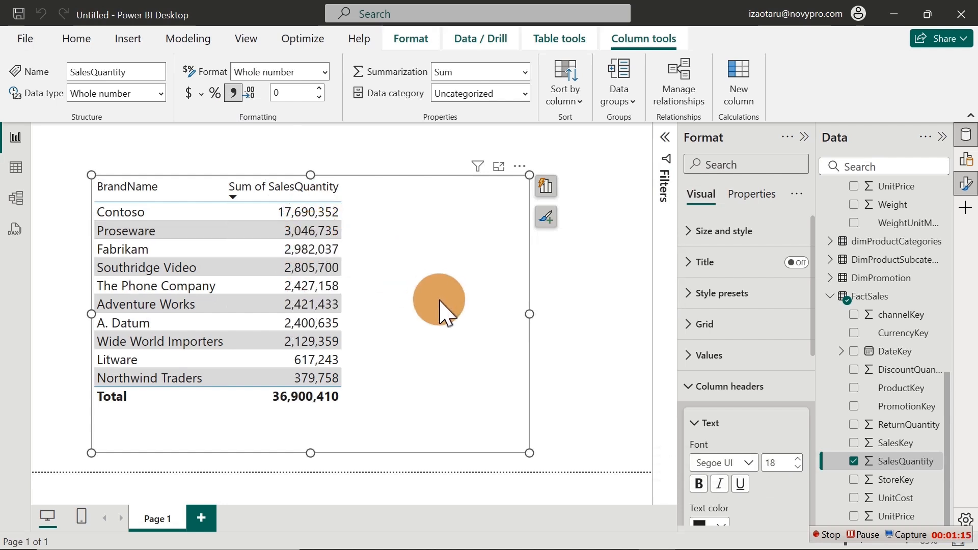
- View the brand table in focus mode and examine the SalesQuantity values of FactSales in Table view, then return to the report page
left_click(499, 168)
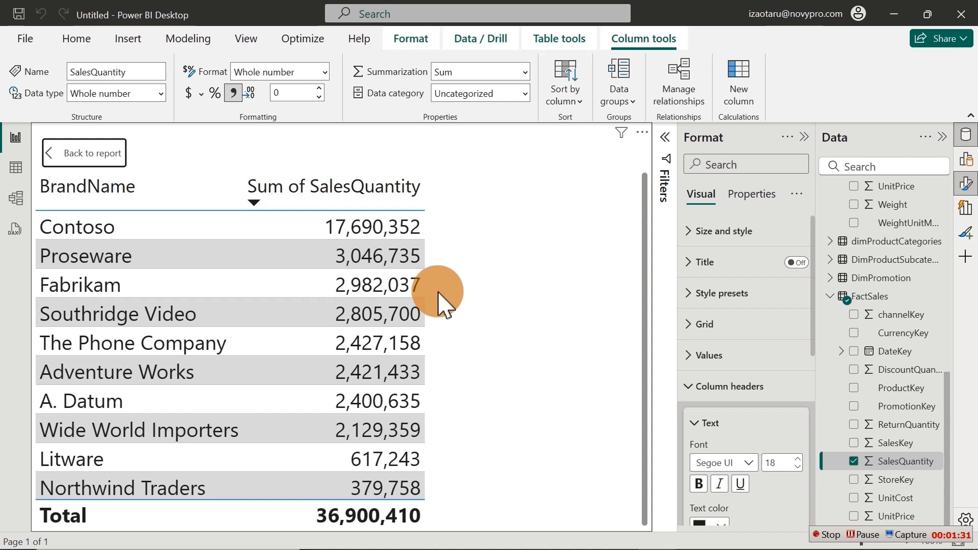
left_click(16, 168)
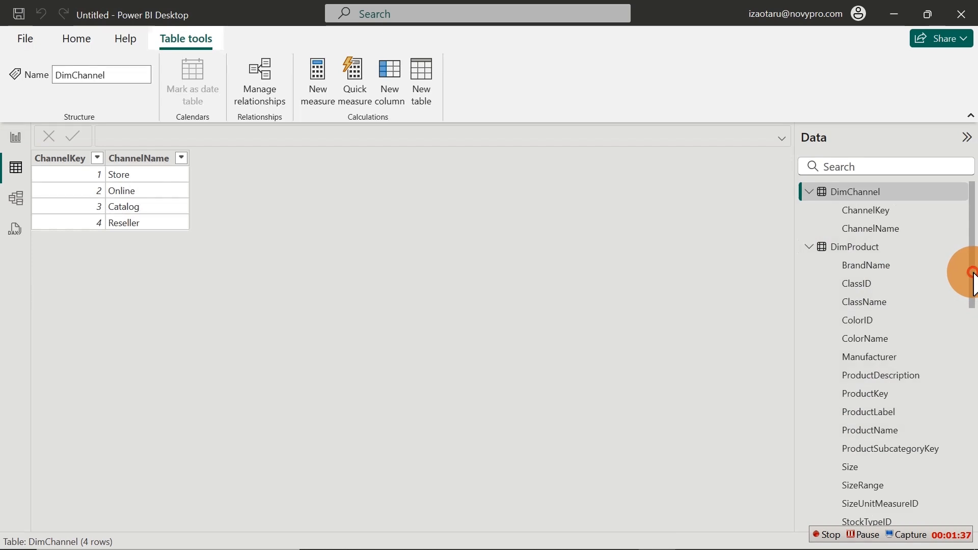
left_click_drag(972, 273, 970, 540)
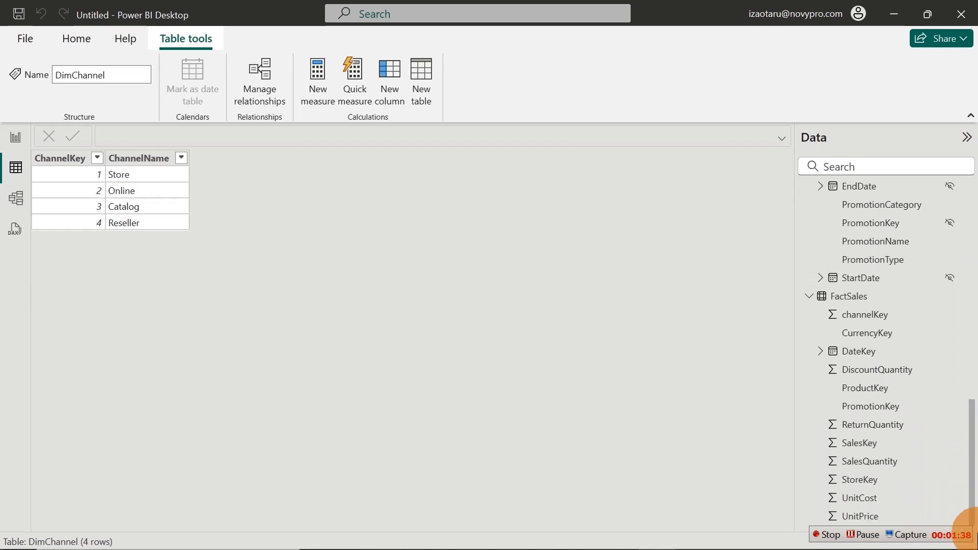
left_click(888, 461)
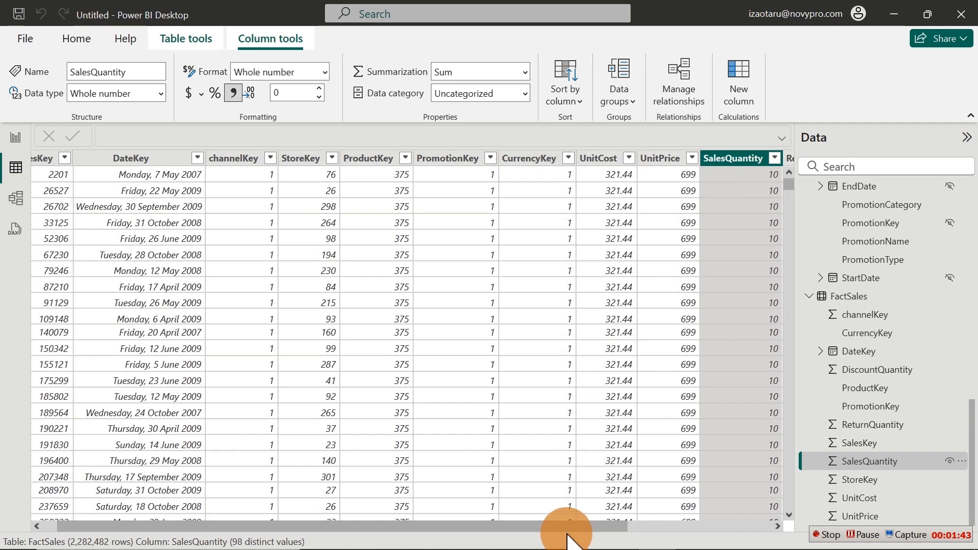
left_click_drag(566, 527, 694, 528)
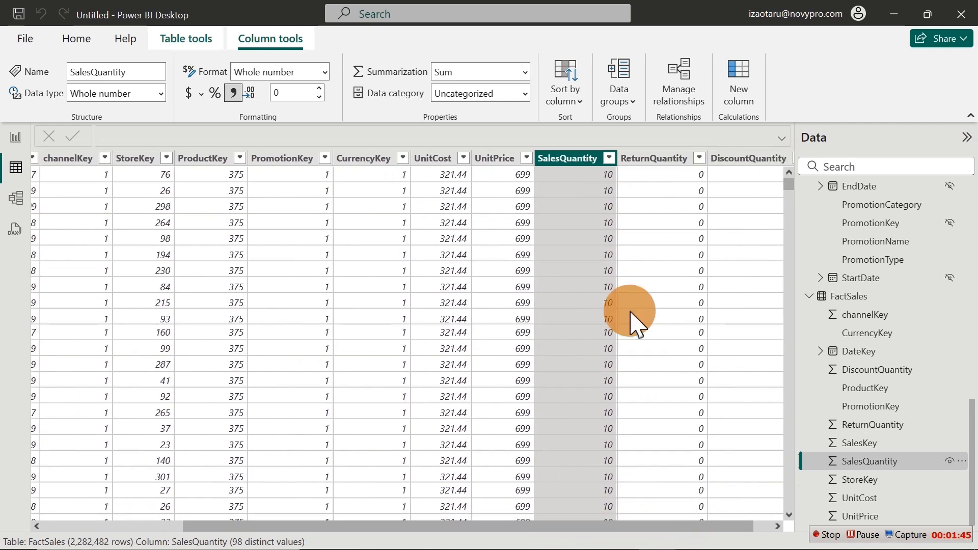
left_click(609, 158)
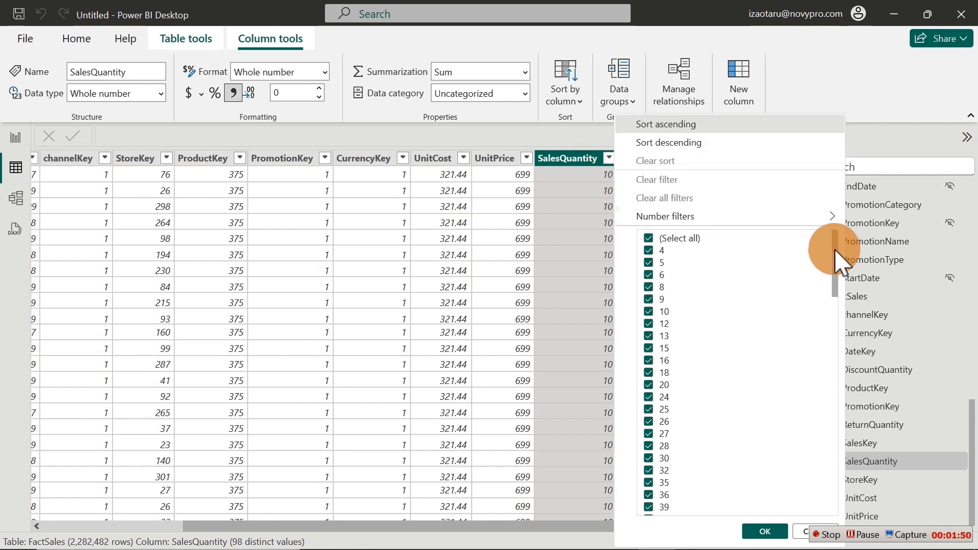
left_click_drag(838, 260, 790, 203)
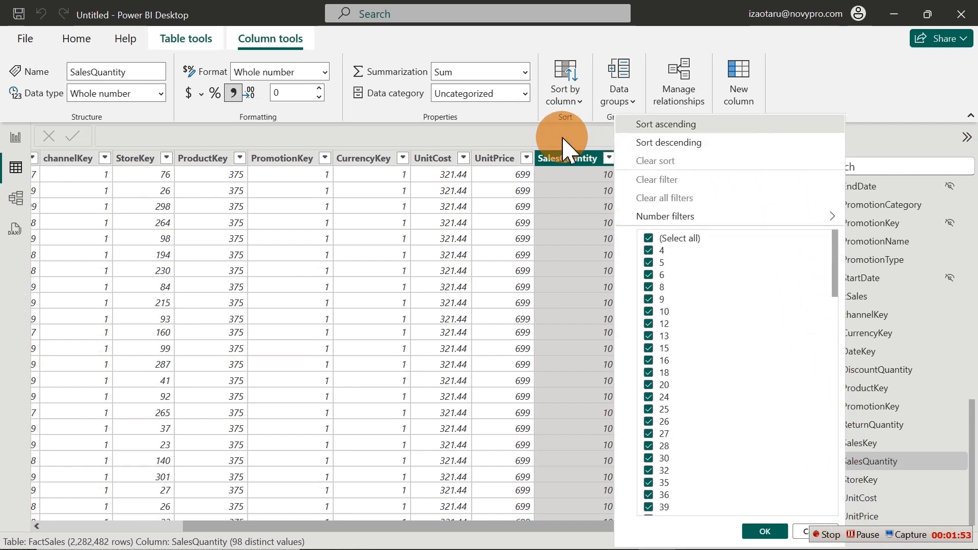
left_click(15, 138)
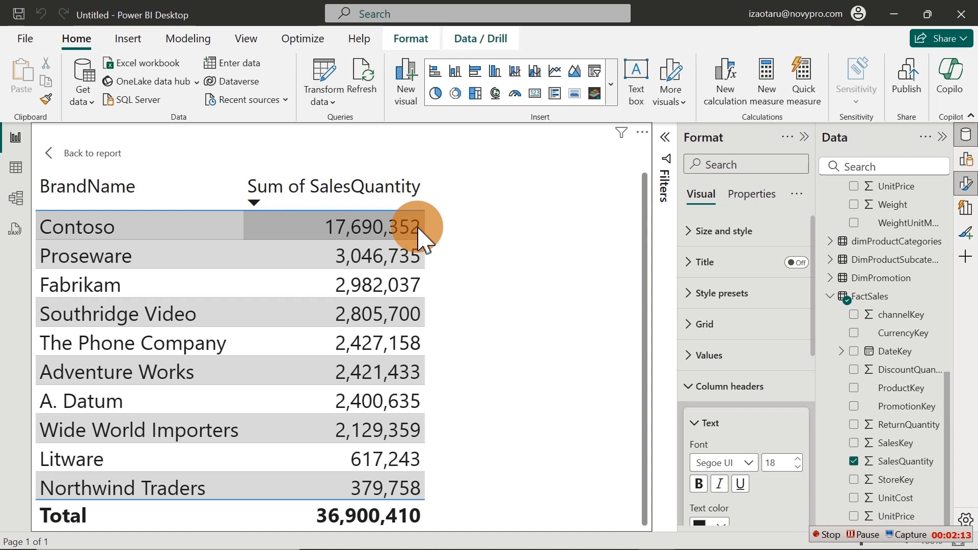
left_click(92, 154)
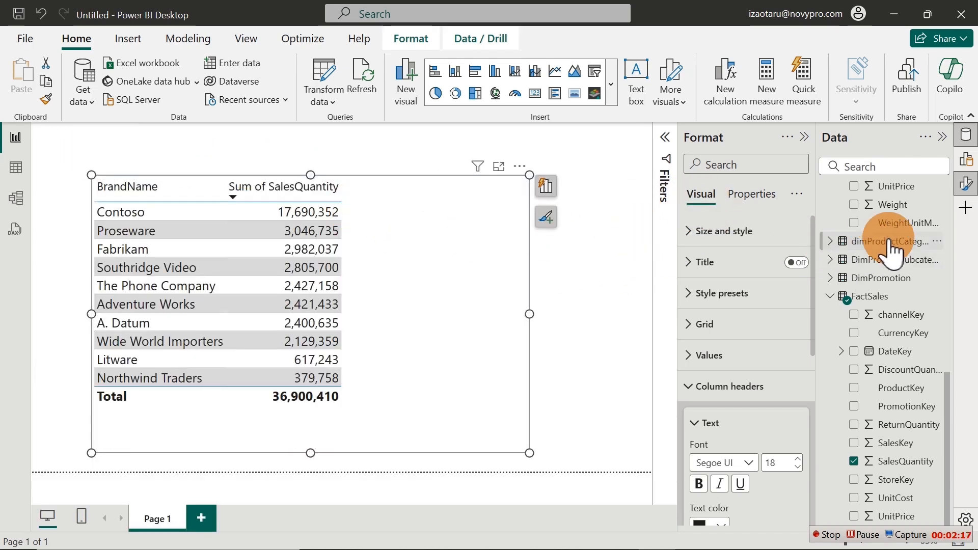
- Create a new measure in FactSales named Total Qty Sold and begin its formula with the SUM function
left_click(886, 351)
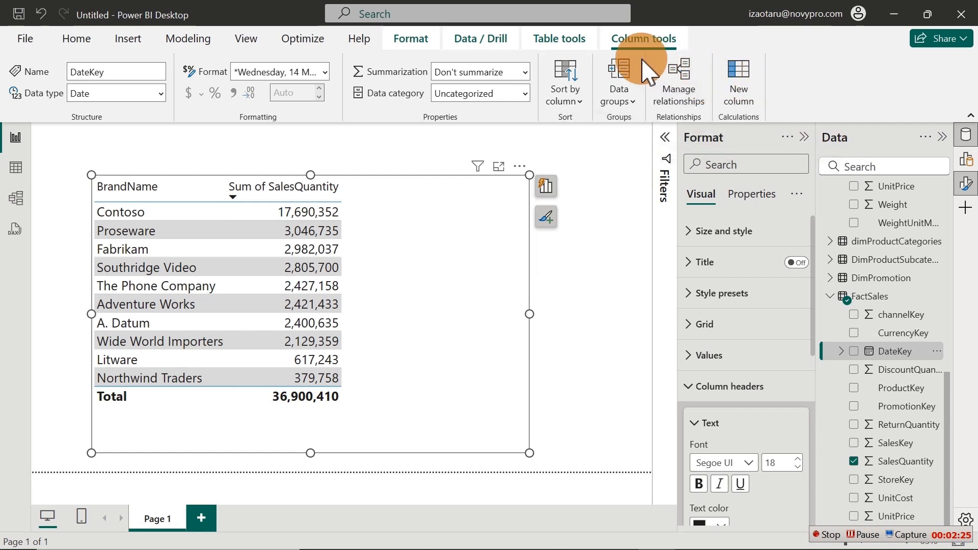
left_click(566, 46)
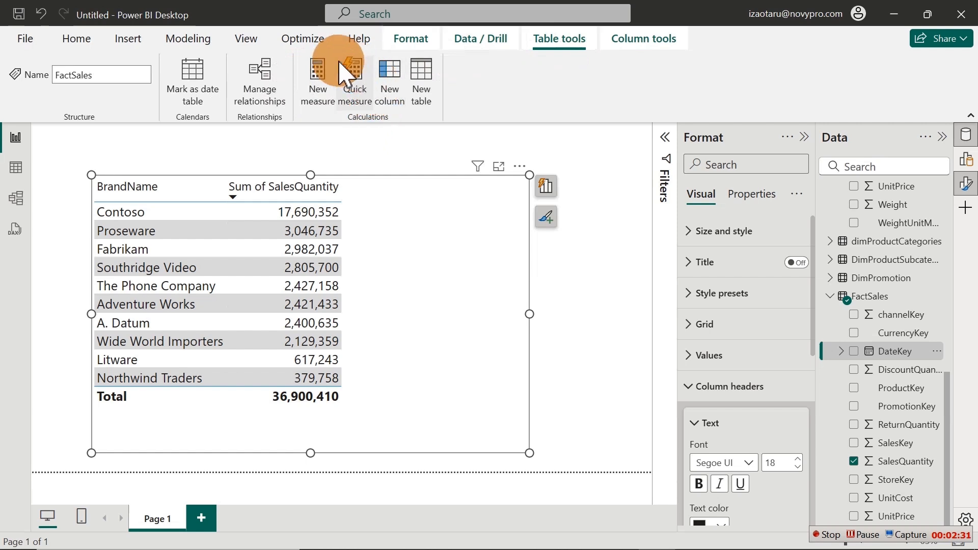
left_click(318, 75)
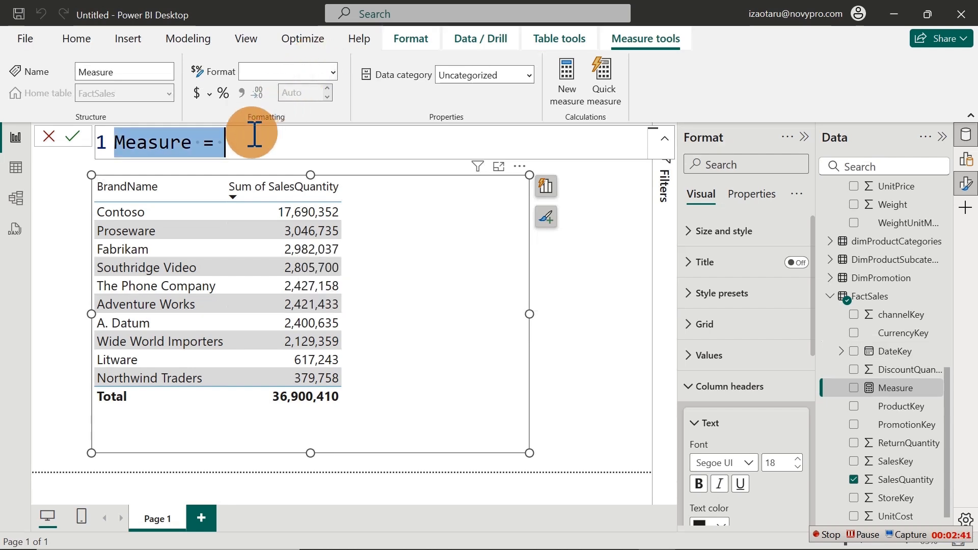
type("Total Qty Sold")
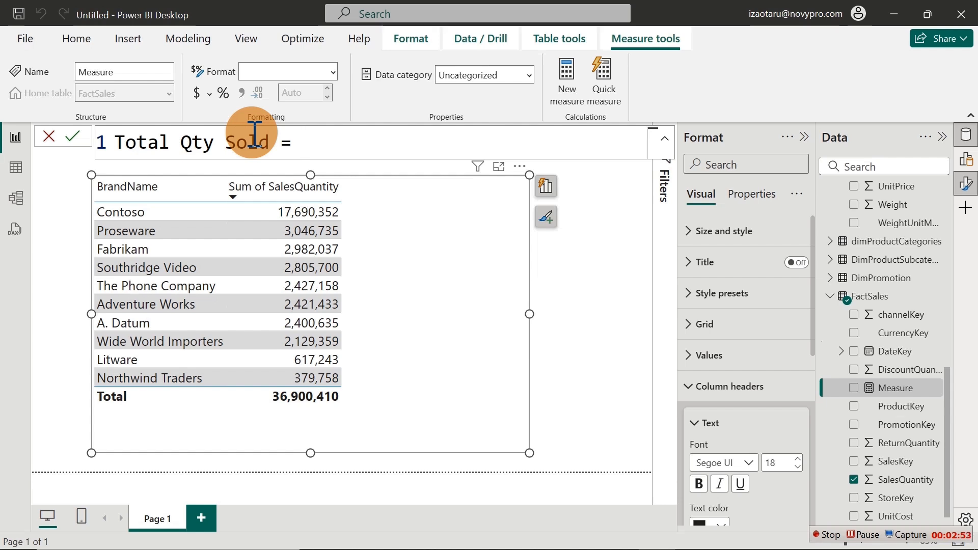
type("s")
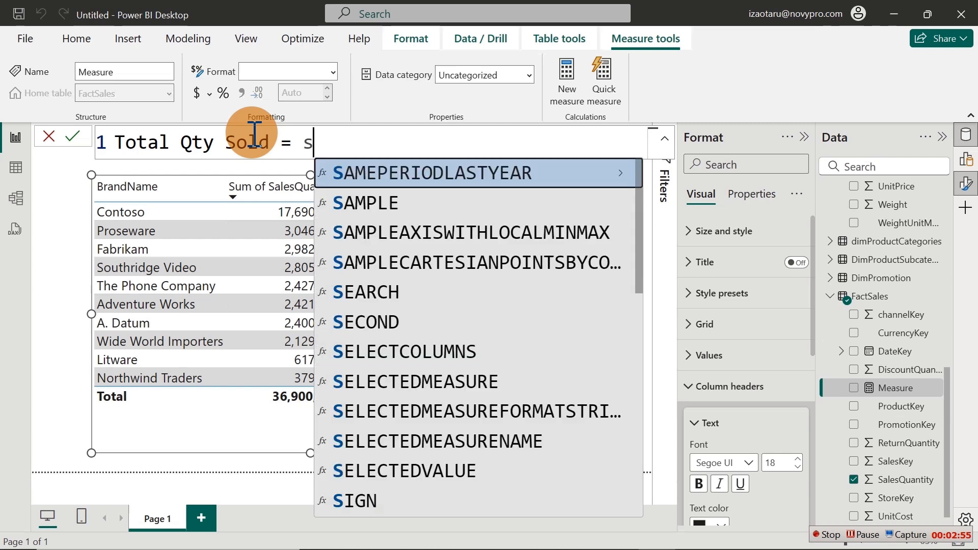
type("umm")
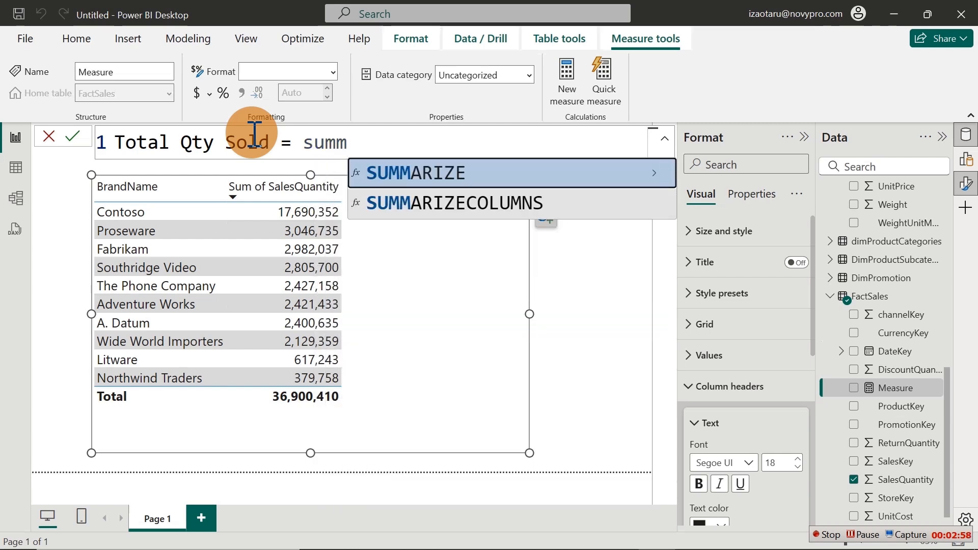
key("BackSpace")
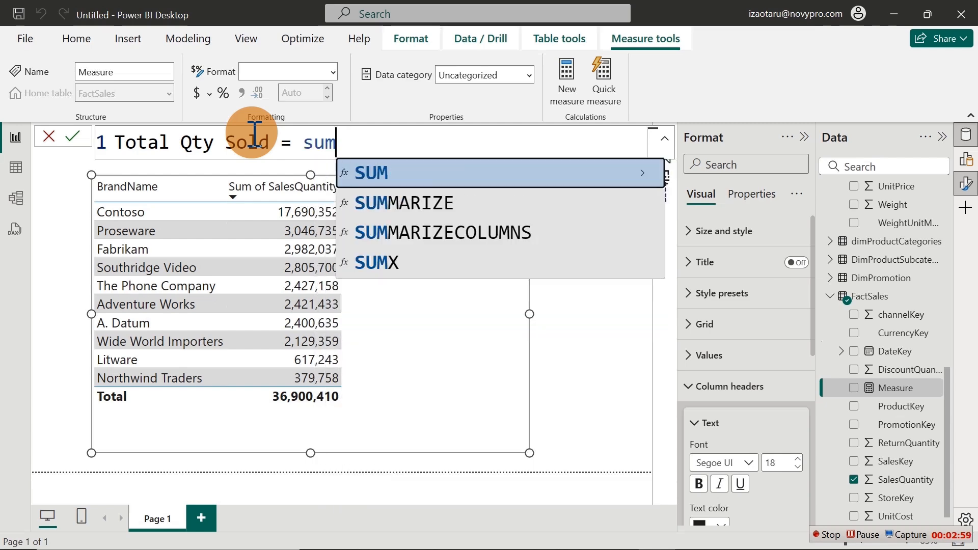
key("Tab")
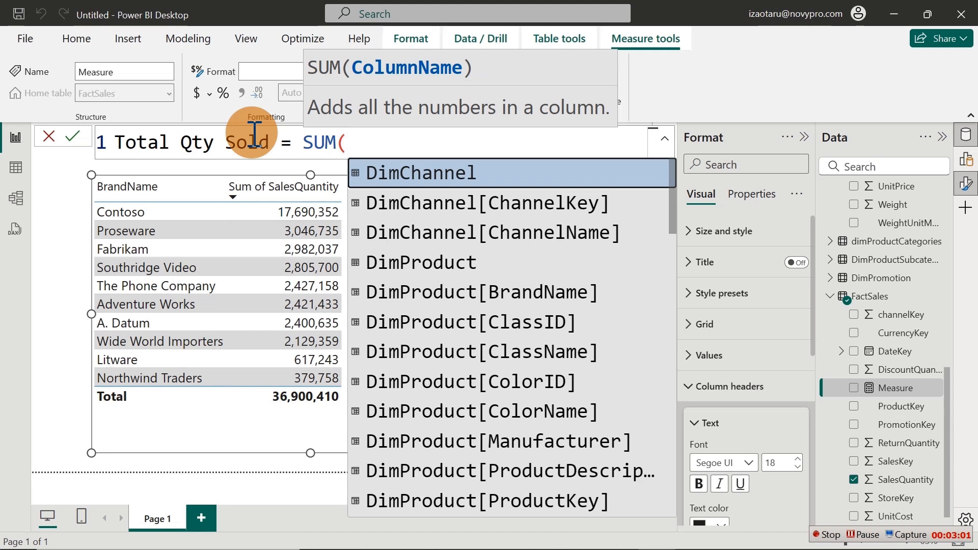
- Complete the Total Qty Sold formula as SUM(FactSales[SalesQuantity]) and commit the measure
scroll(254, 135, "down", 4)
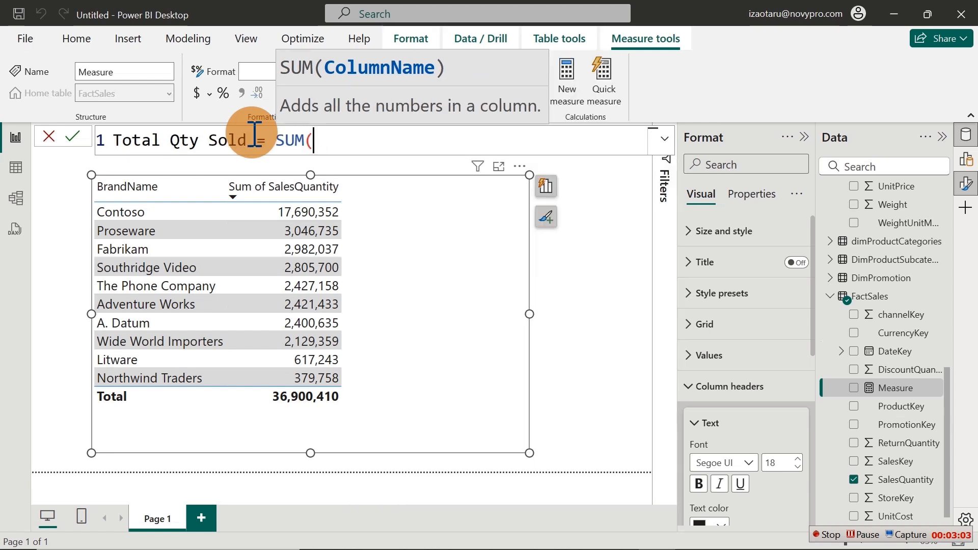
scroll(255, 134, "down", 6)
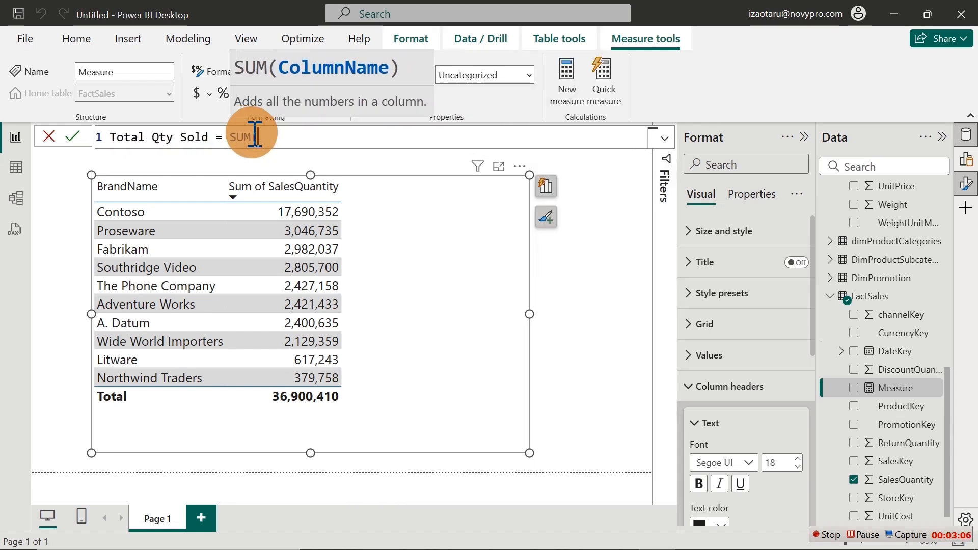
scroll(255, 135, "up", 5)
scroll(254, 135, "up", 3)
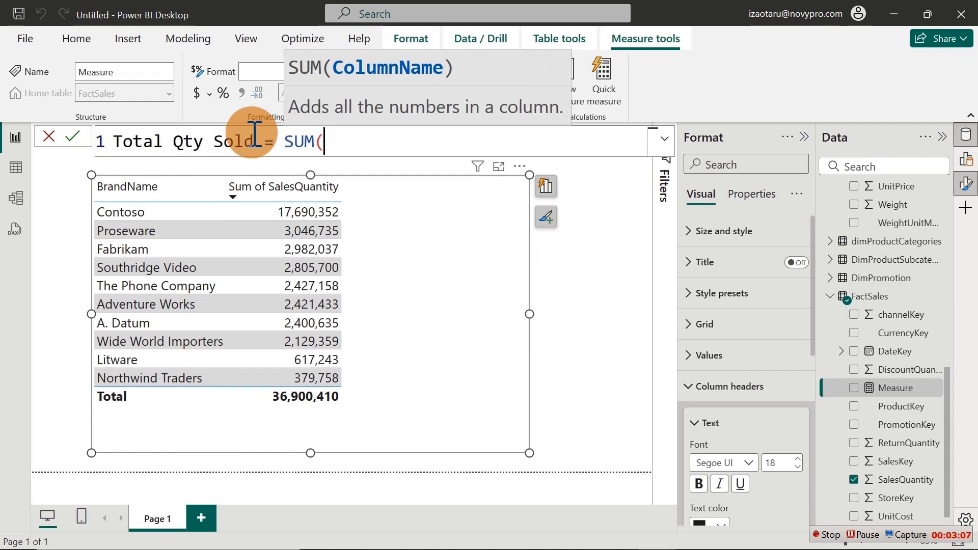
scroll(255, 134, "down", 5)
scroll(255, 135, "up", 2)
scroll(255, 136, "down", 1)
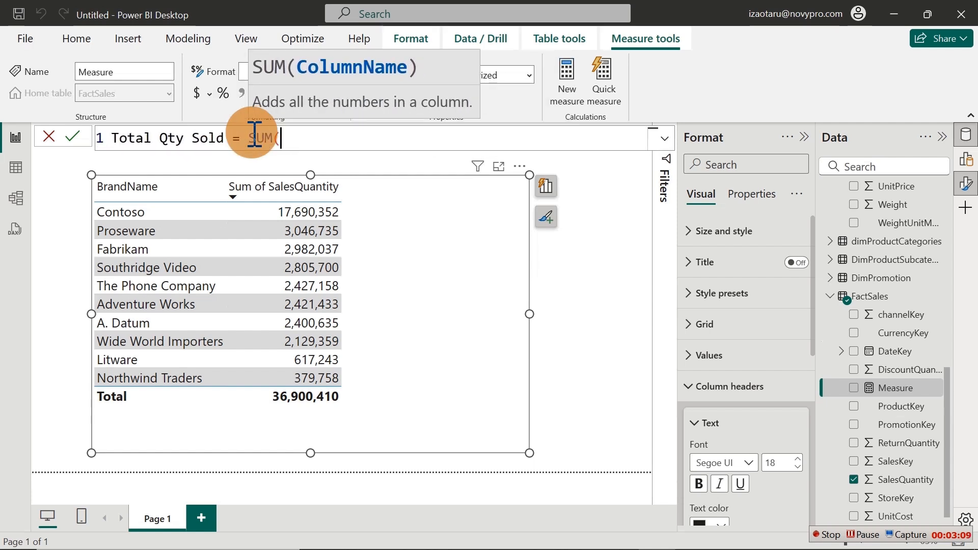
scroll(254, 136, "up", 1)
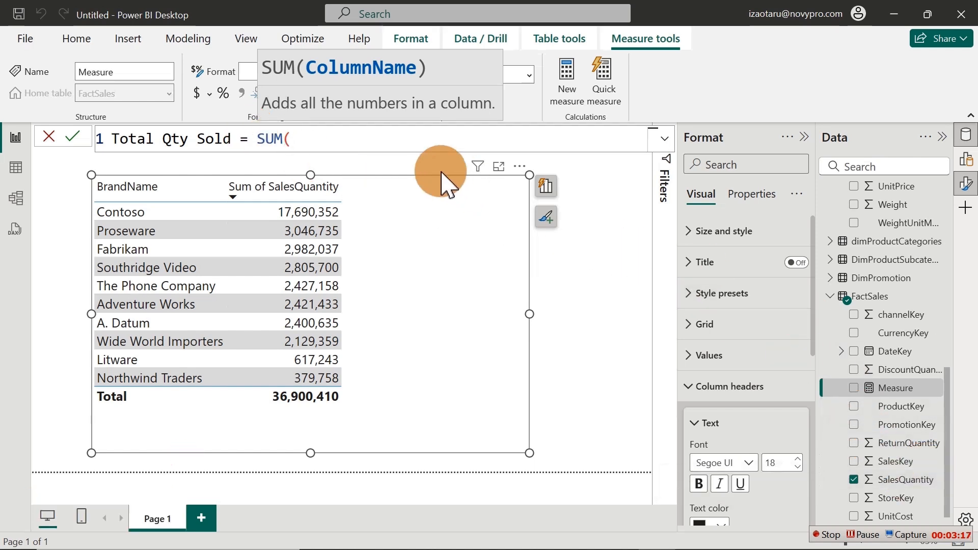
type("f")
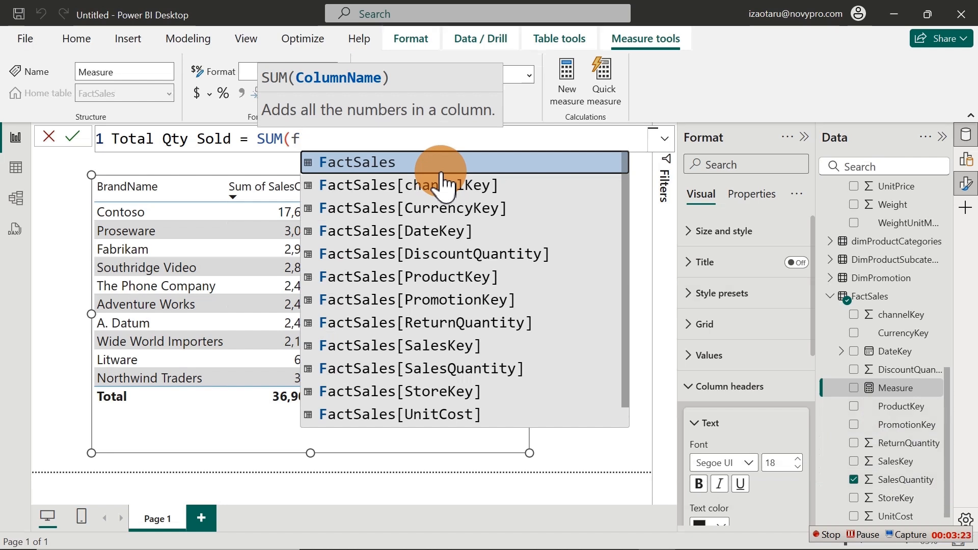
left_click(492, 364)
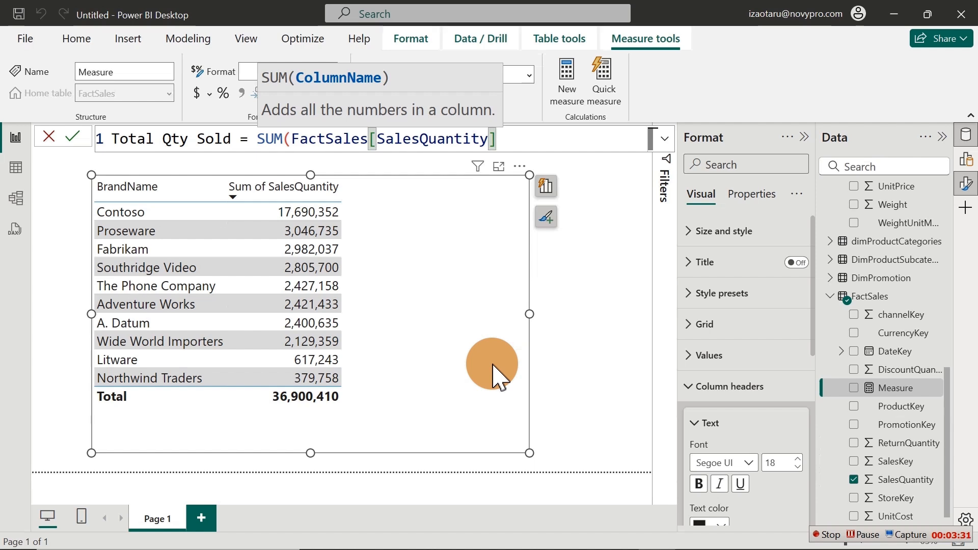
type(")")
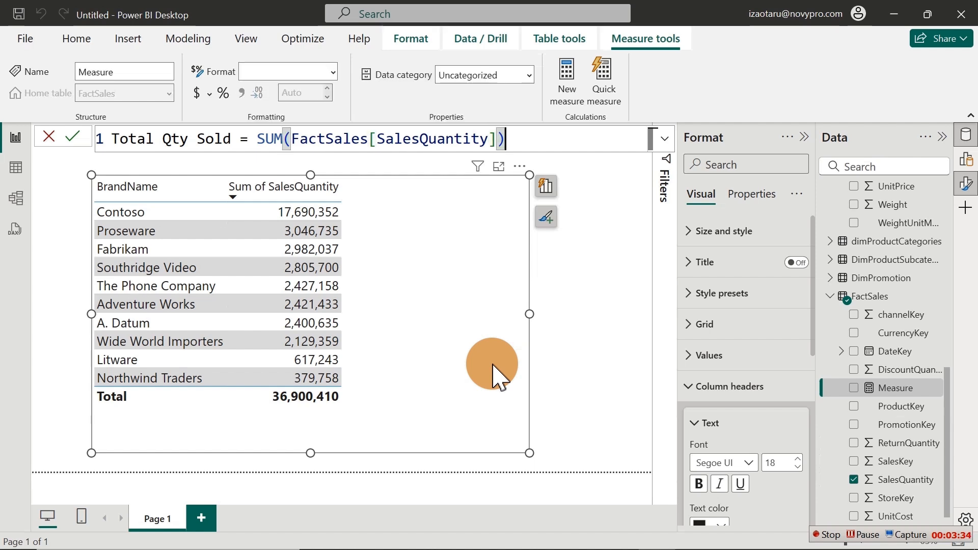
key("Return")
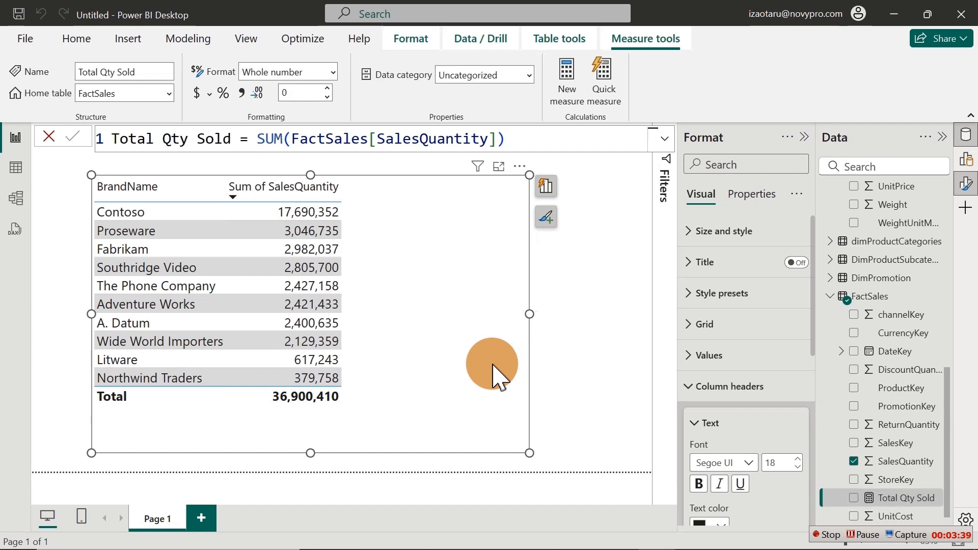
- Format the Total Qty Sold measure with a thousands separator and add it to the brand table
left_click(243, 95)
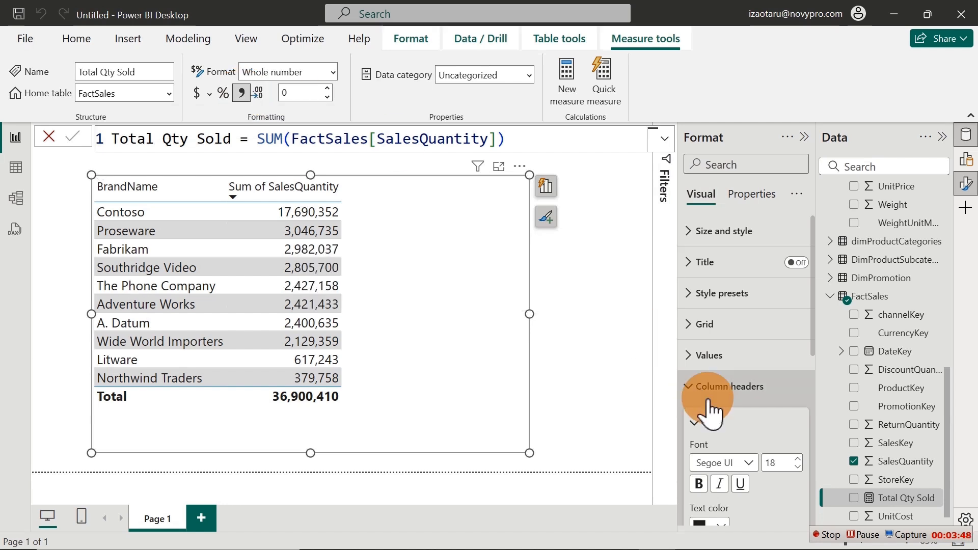
left_click(855, 500)
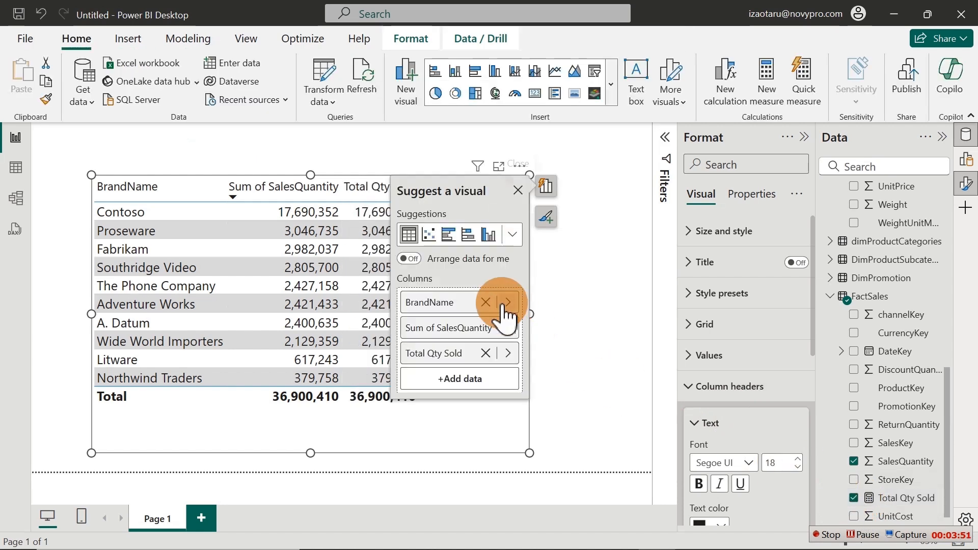
left_click(520, 190)
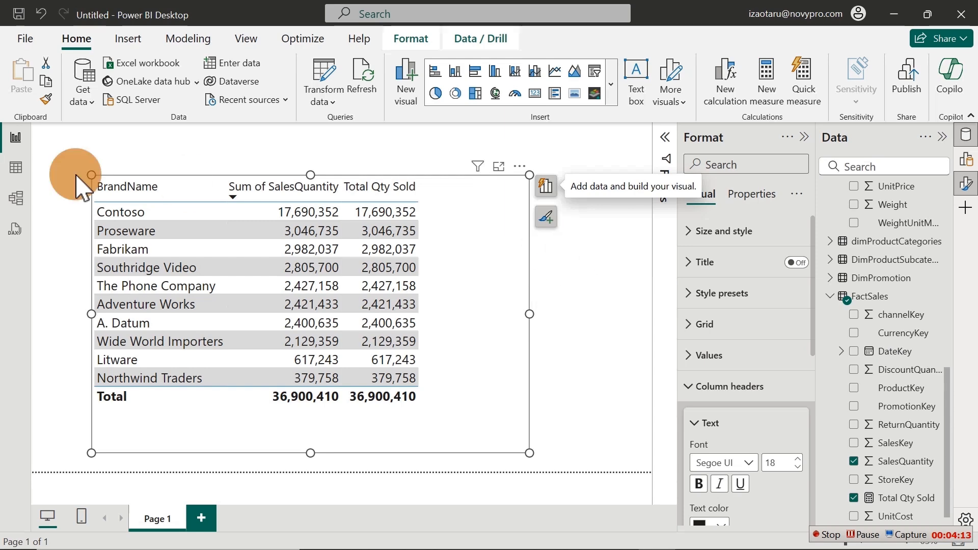
- Examine the DimProductSubcategory and dimProductCategories tables in Table view, collapsing DimChannel and DimPromotion, and return to the report page
left_click(16, 169)
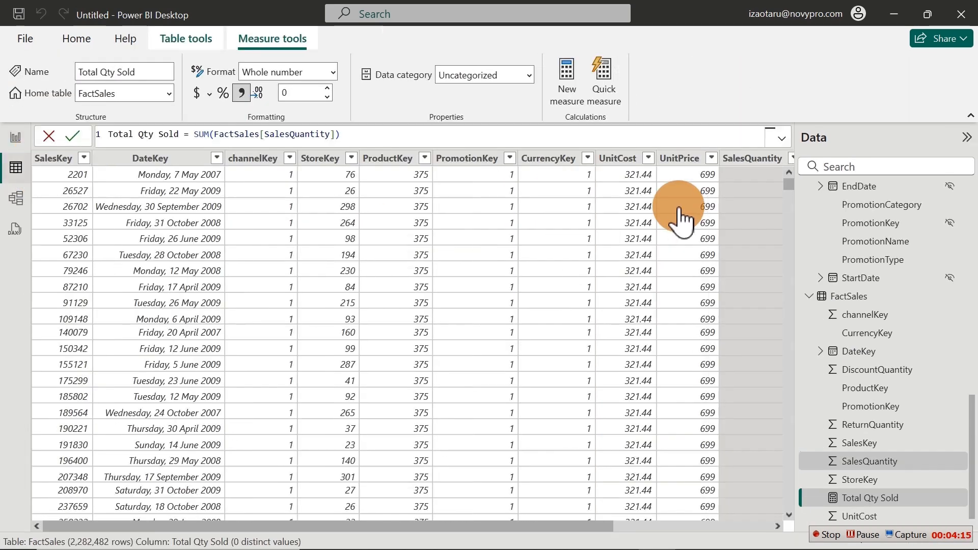
left_click_drag(972, 415, 972, 135)
left_click(934, 247)
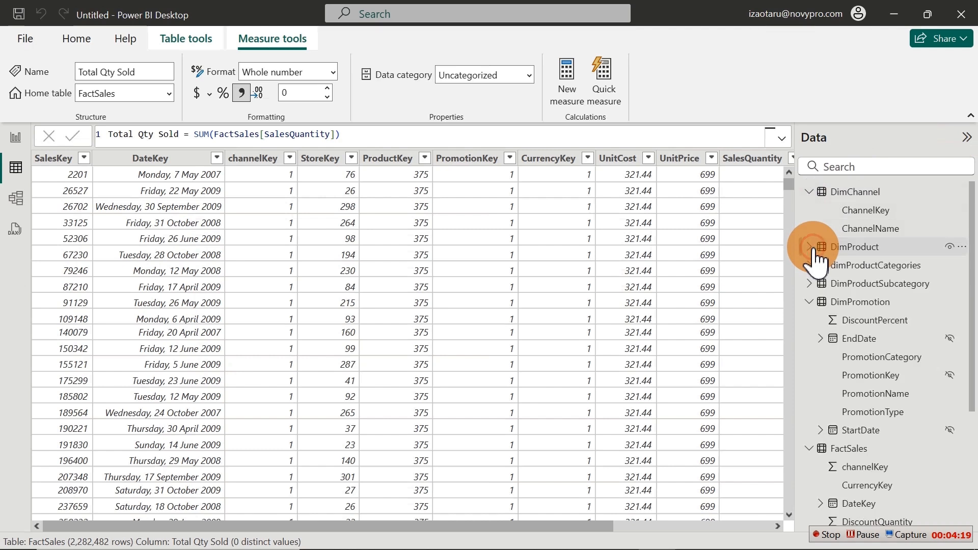
left_click(810, 192)
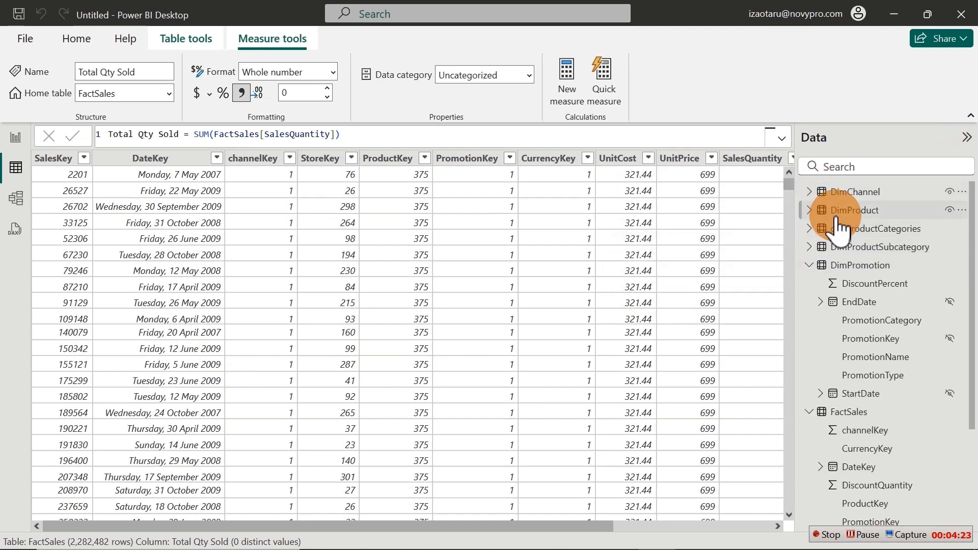
left_click(809, 265)
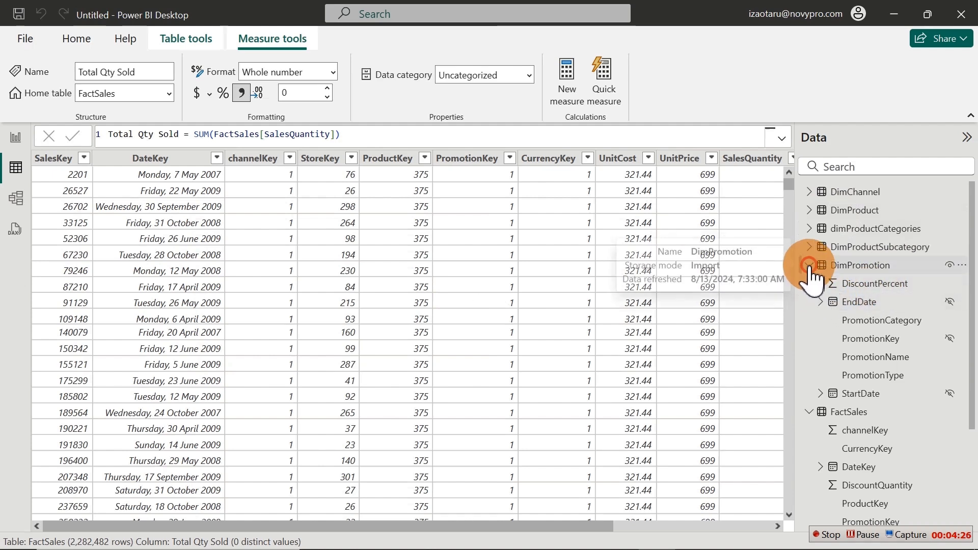
left_click(848, 248)
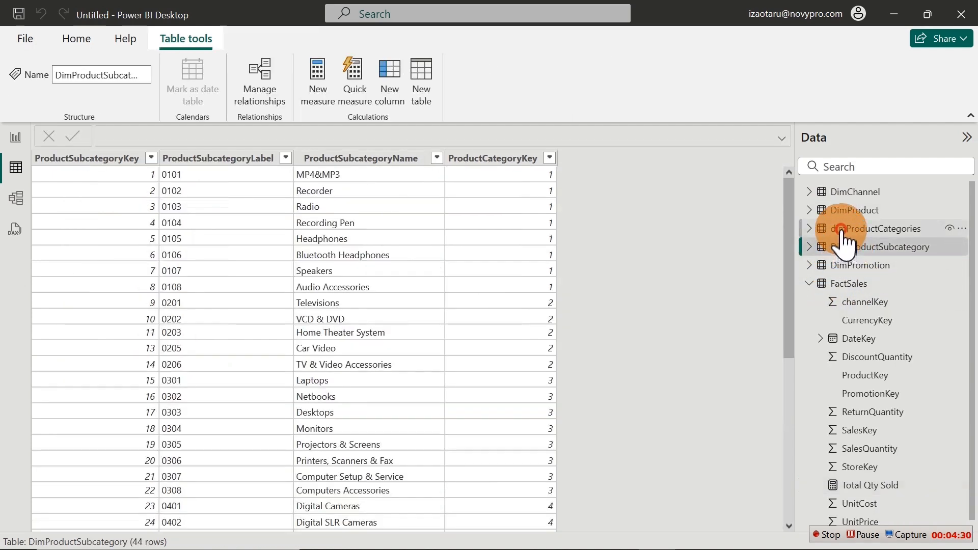
left_click(848, 230)
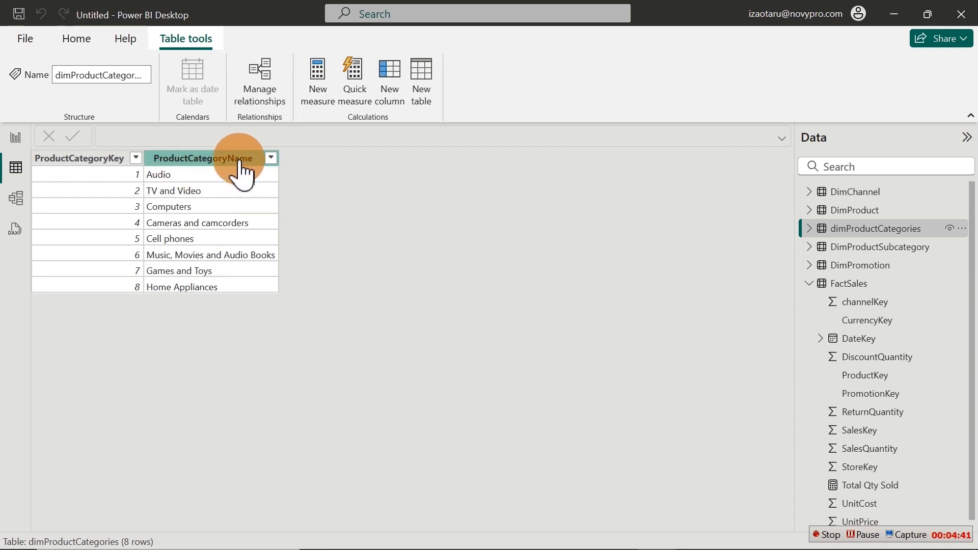
left_click(15, 140)
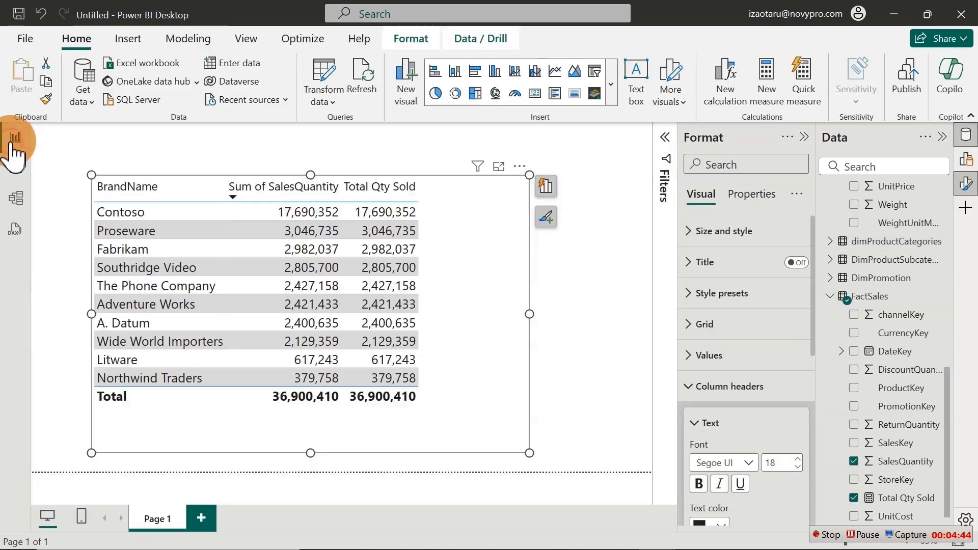
- Create a new measure in FactSales and name it Qty for Audio, continuing its formula on a new line
double_click(912, 425)
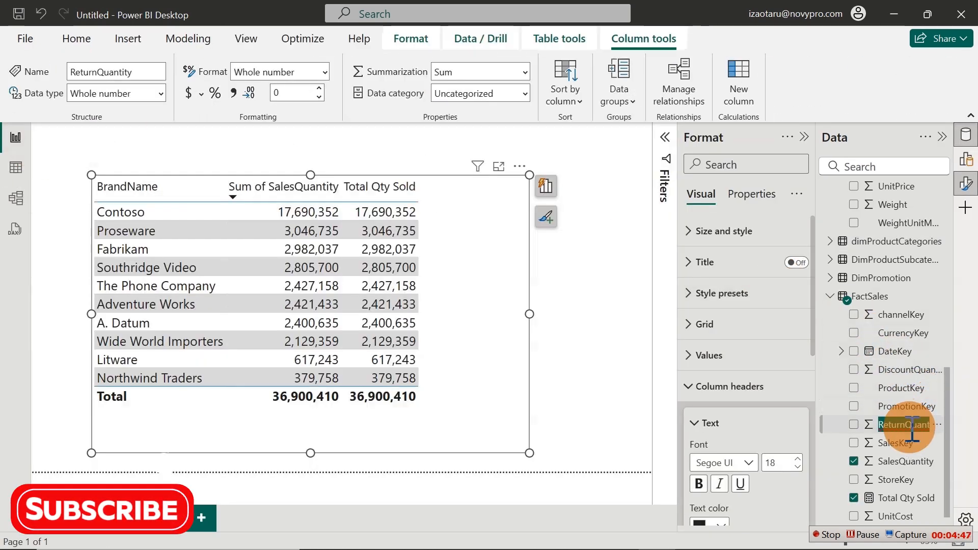
left_click(905, 406)
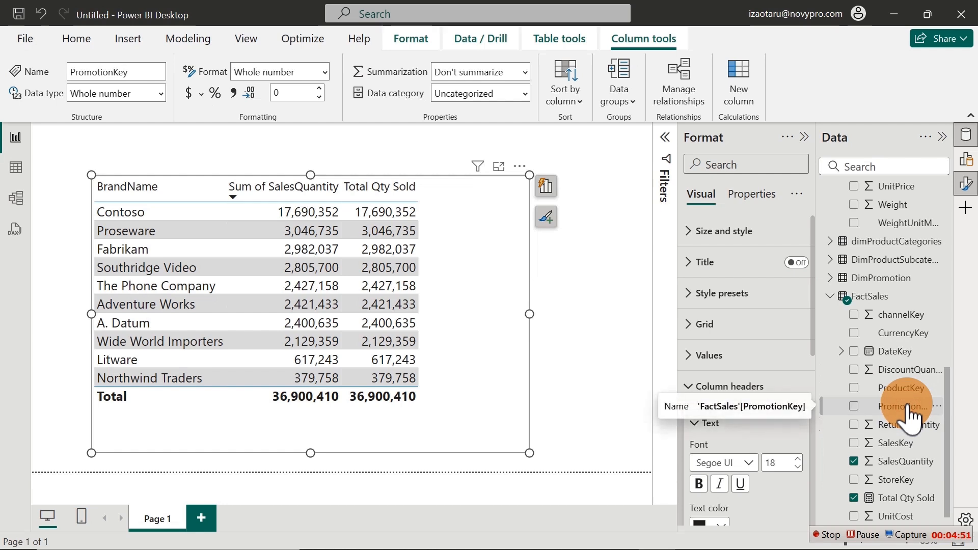
left_click(937, 406)
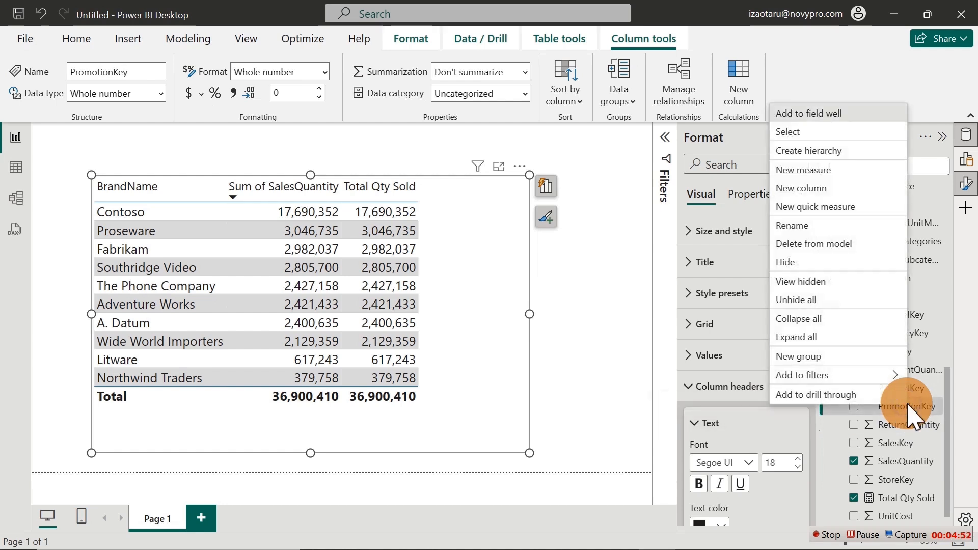
left_click(816, 171)
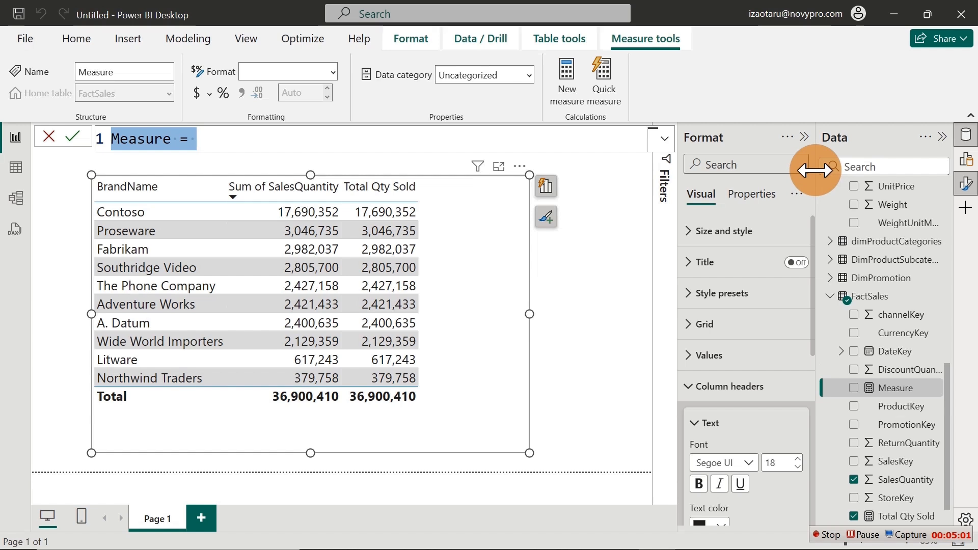
type("A")
key("BackSpace")
type("Q")
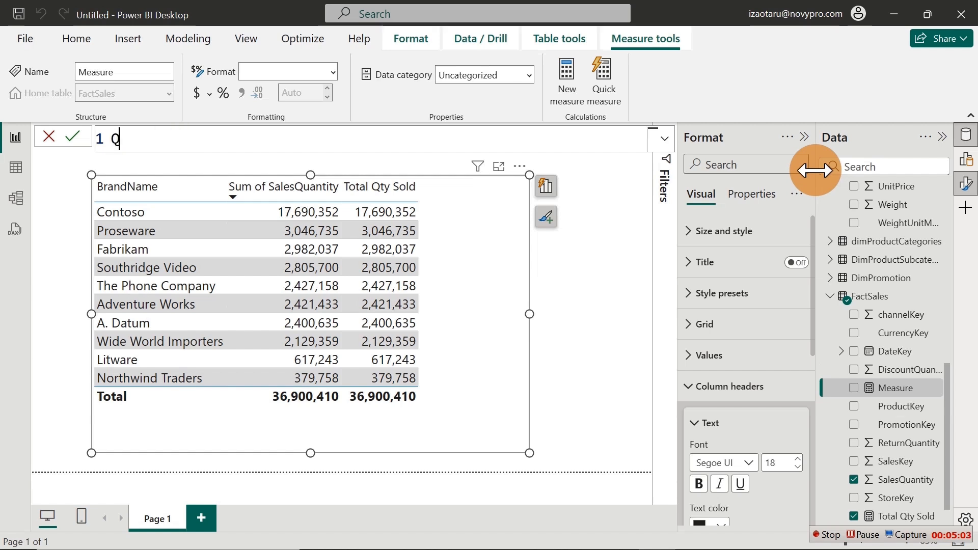
type("ty for Audi")
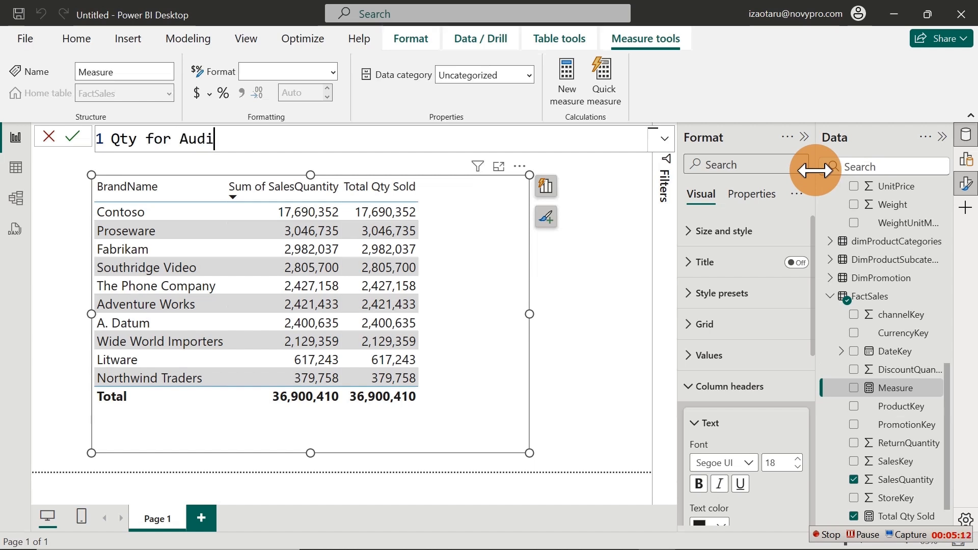
type("o =")
key("shift+Return")
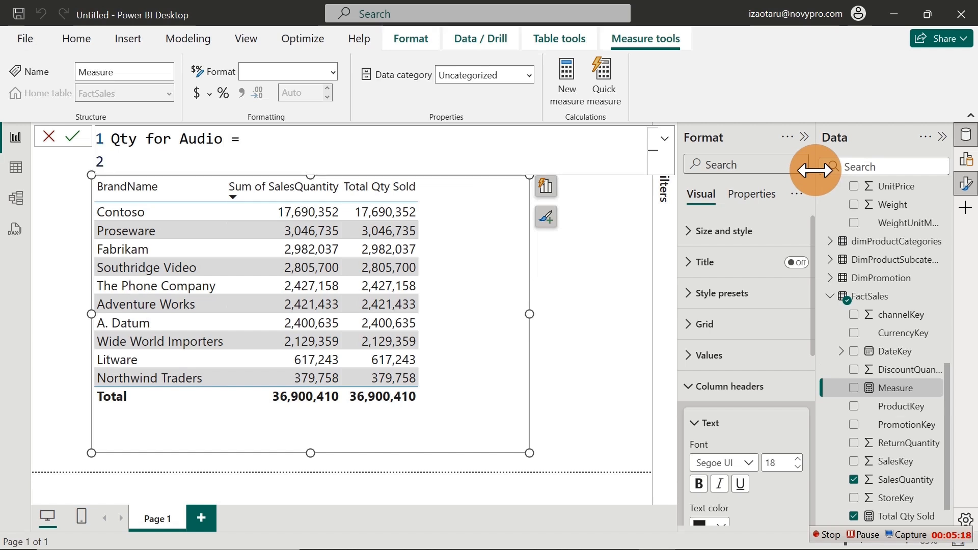
- Begin the Qty for Audio formula with the CALCULATE function and place its first argument on a new line
type("cal")
key("Tab")
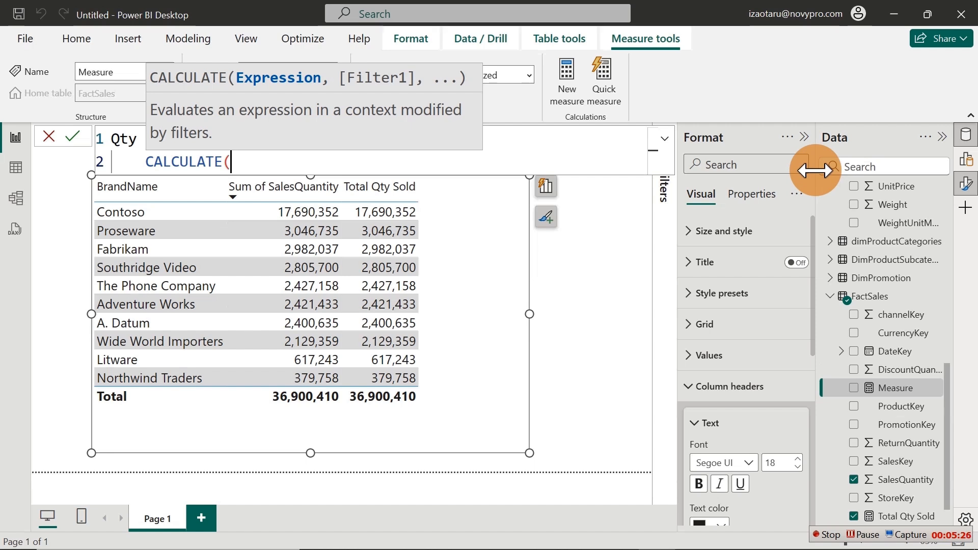
key("shift+Return")
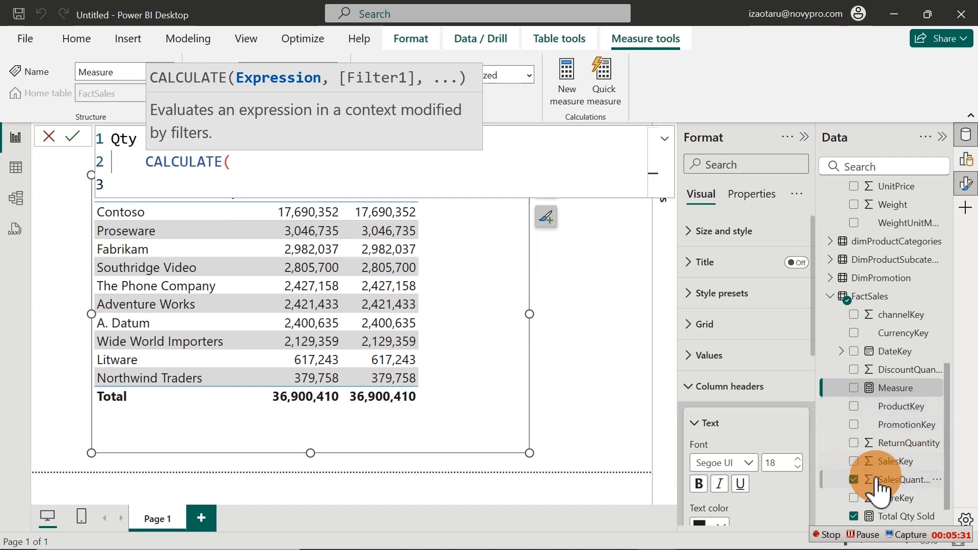
left_click_drag(948, 415, 950, 439)
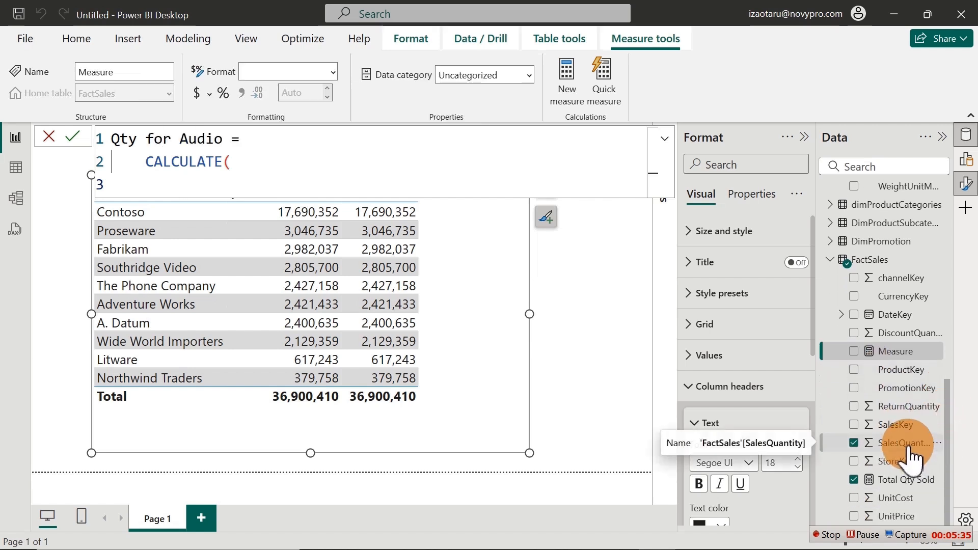
left_click(198, 186)
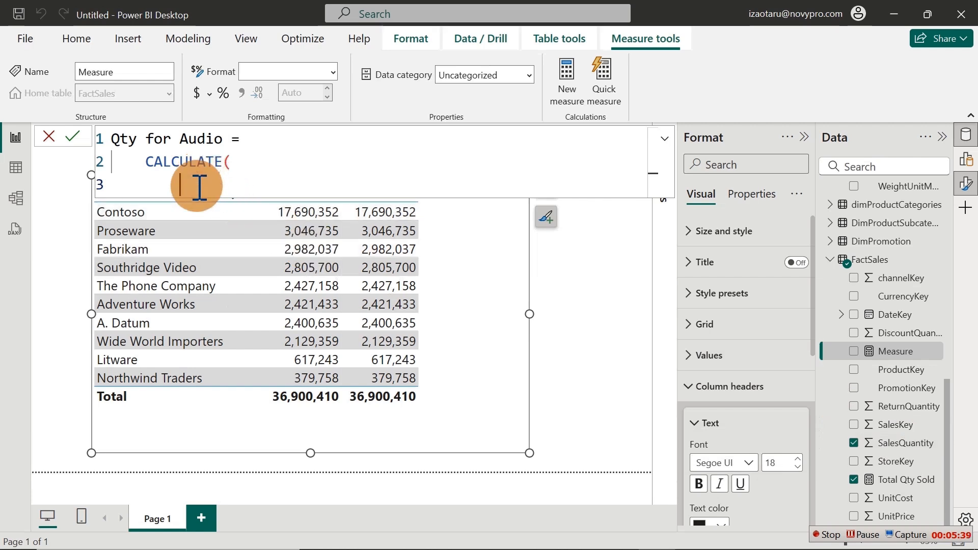
type("sa")
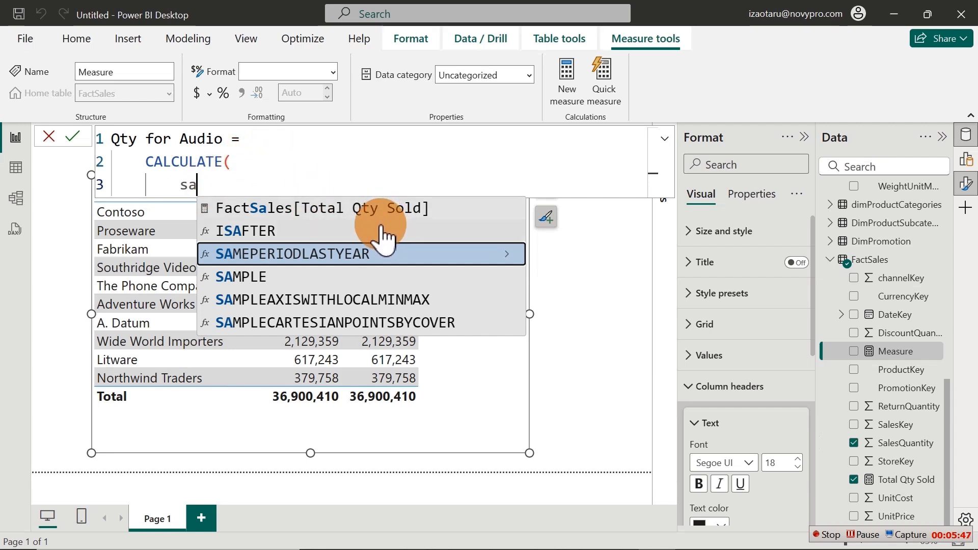
type("l")
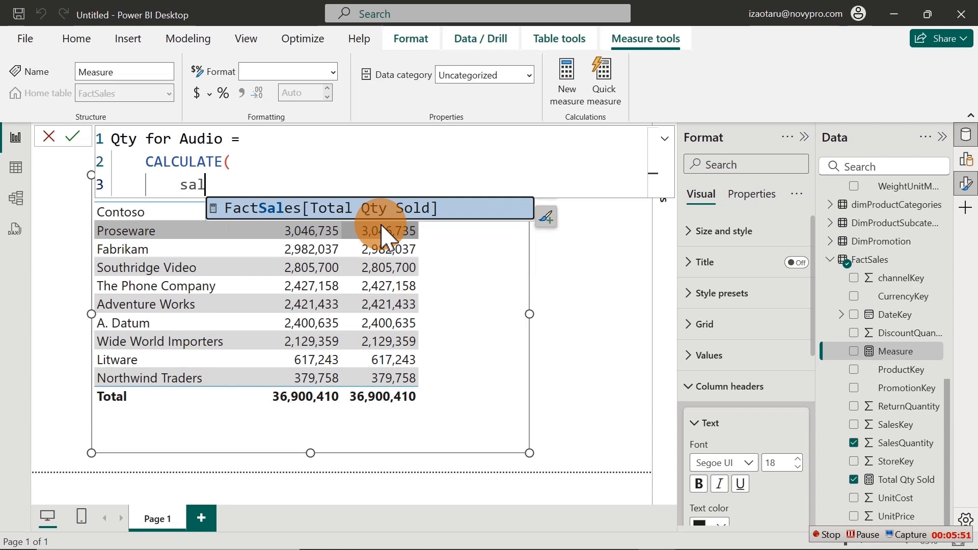
type("esq")
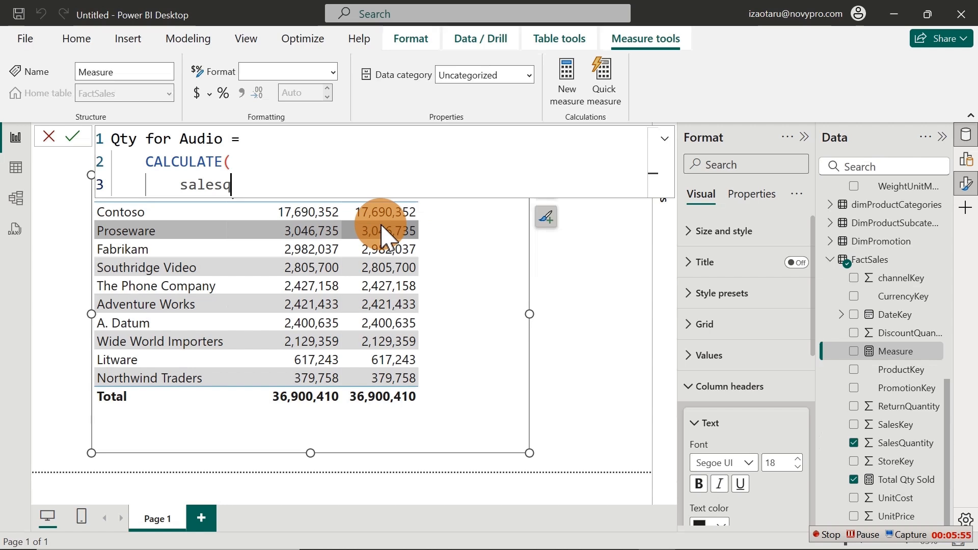
key("BackSpace")
key("BackSpace")
key("BackSpace")
key("BackSpace")
key("BackSpace")
key("BackSpace")
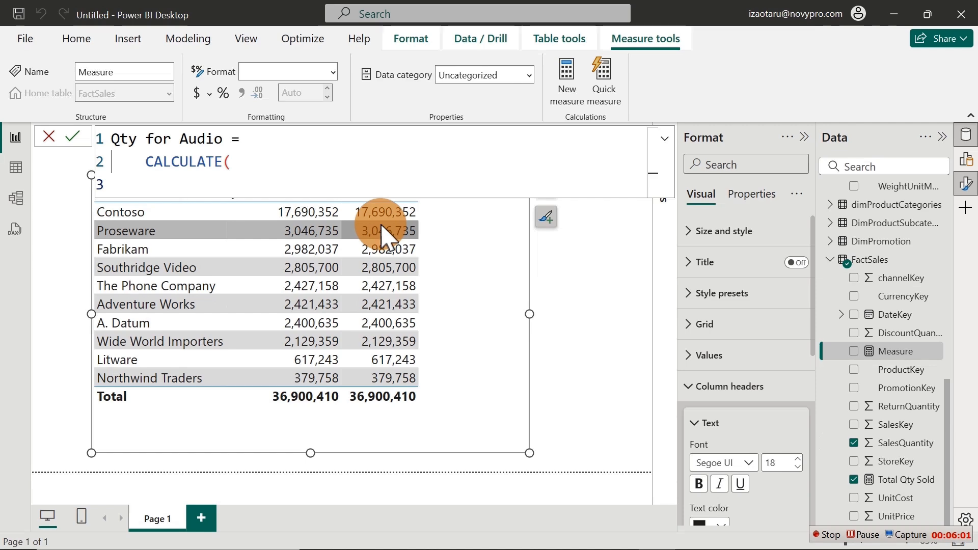
- Enter SUM(FactSales[SalesQuantity]) as the expression argument of CALCULATE
type("sum")
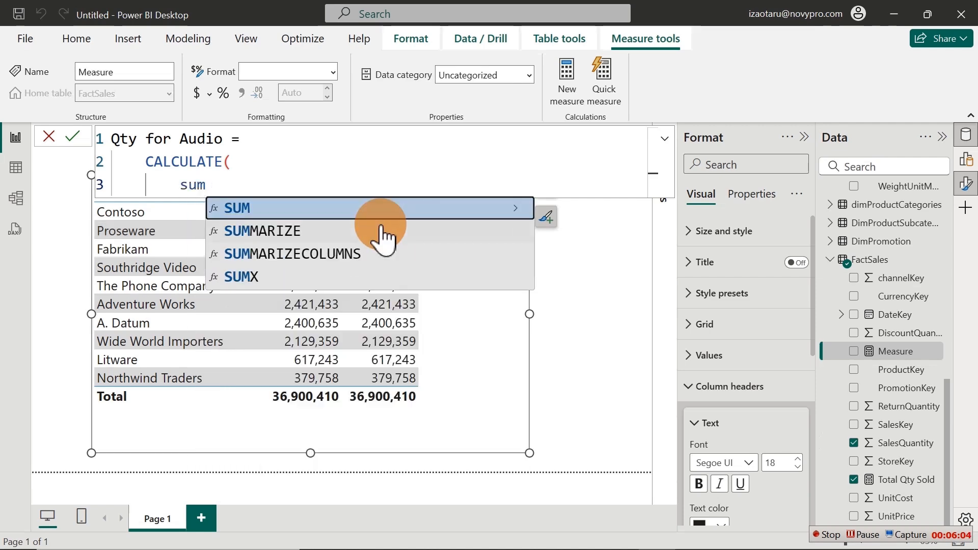
key("Tab")
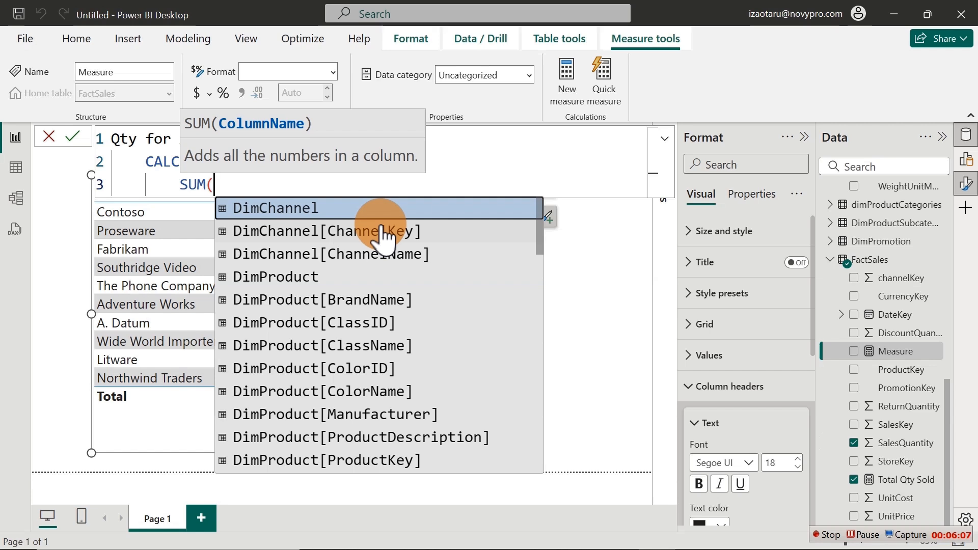
type("f")
key("Down")
key("Down")
key("Down")
key("Down")
key("Down")
key("Down")
key("Down")
key("Down")
key("Down")
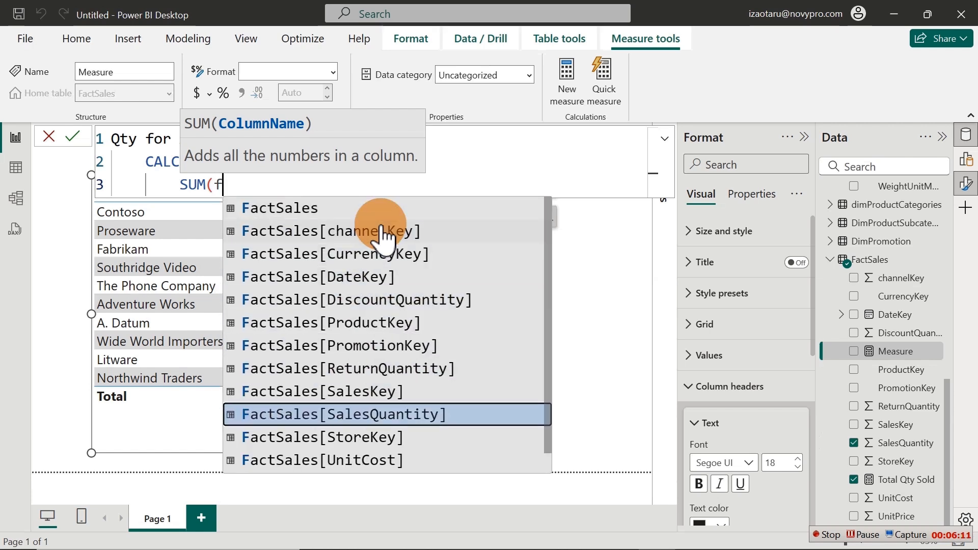
key("Tab")
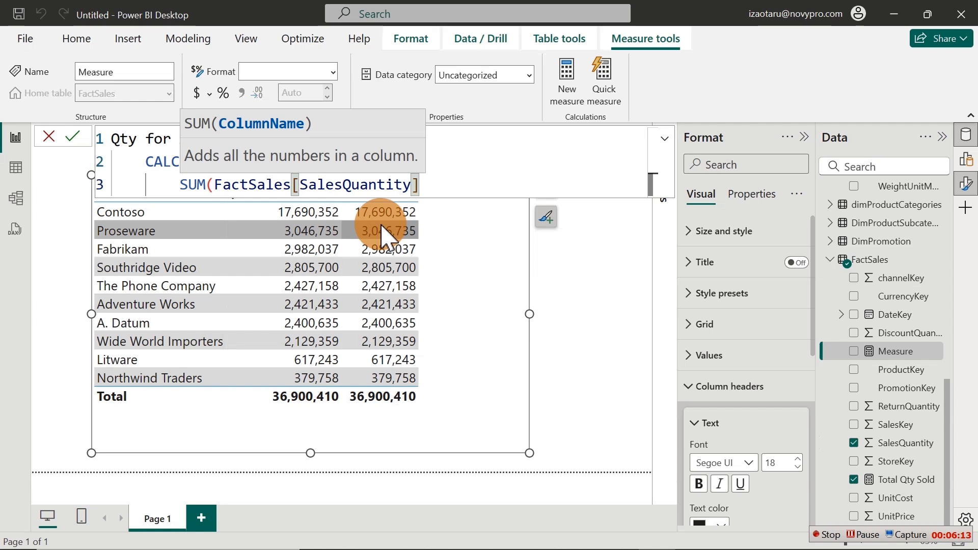
type(")")
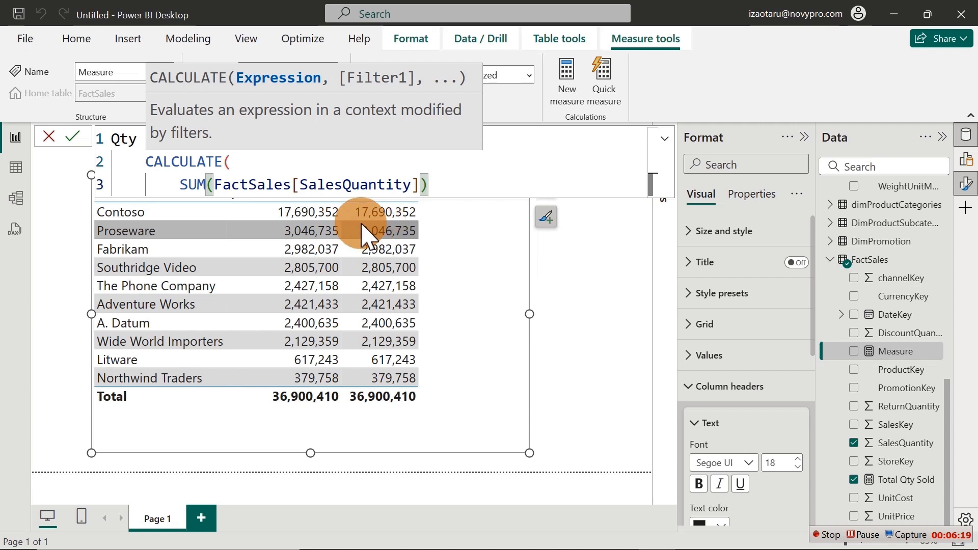
- Close the CALCULATE function on its own line below the SUM expression and commit the Qty for Audio measure
left_click(239, 161)
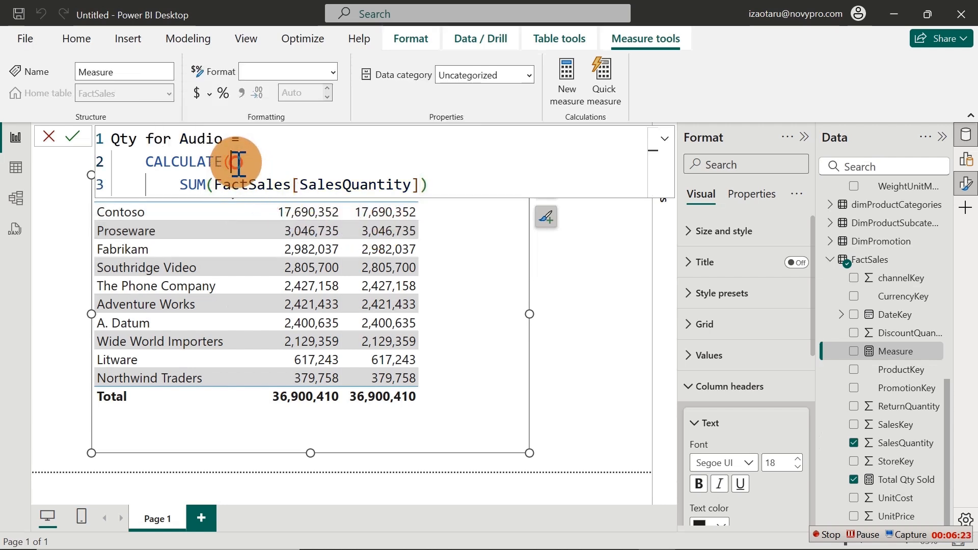
left_click_drag(235, 162, 437, 182)
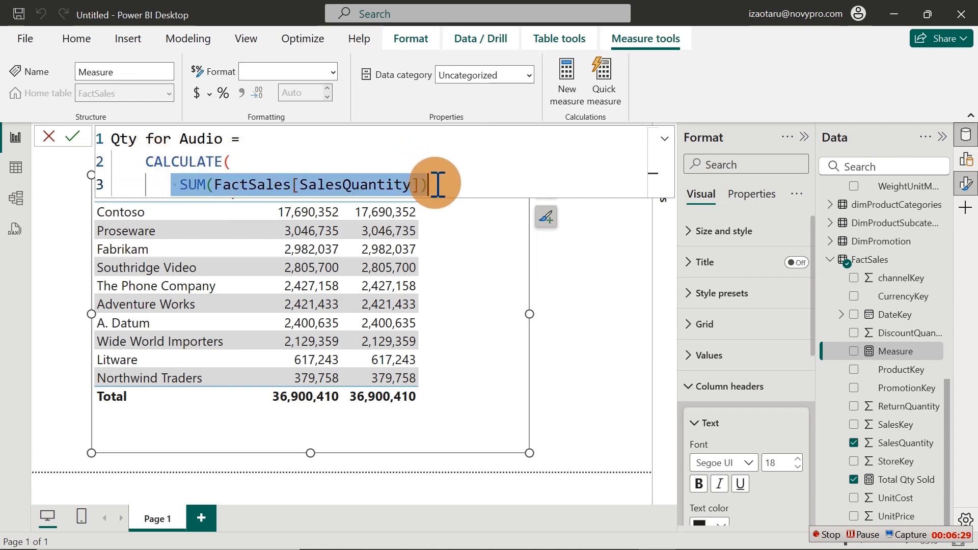
left_click(438, 183)
key("Return")
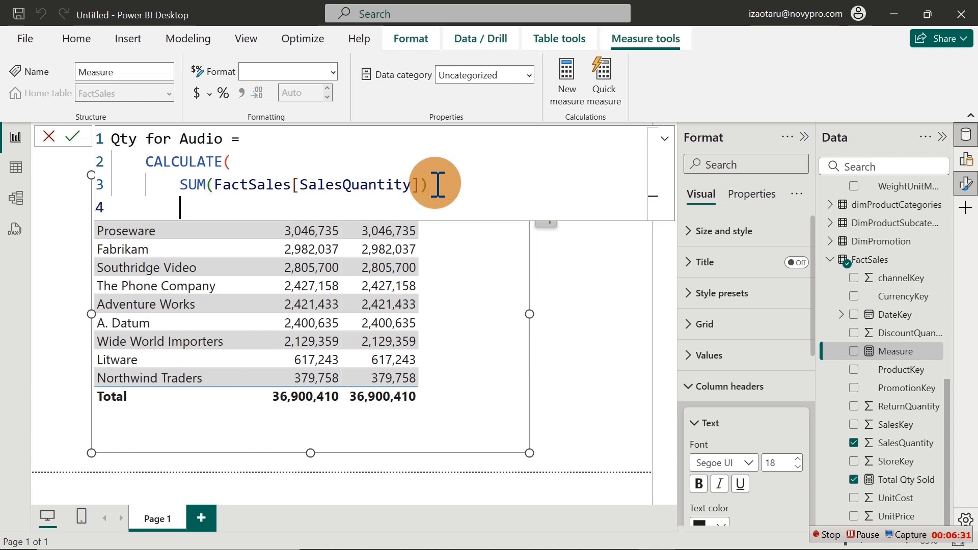
type(")")
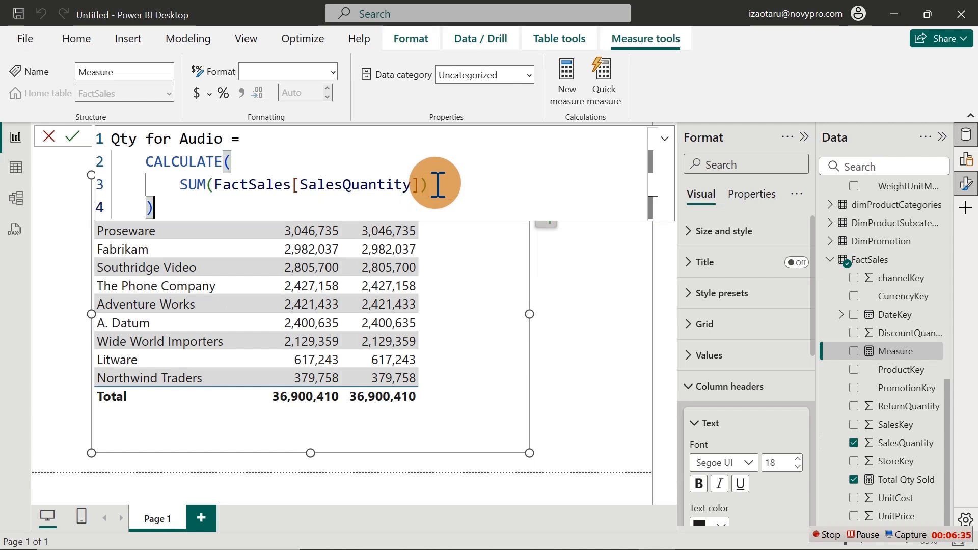
key("Return")
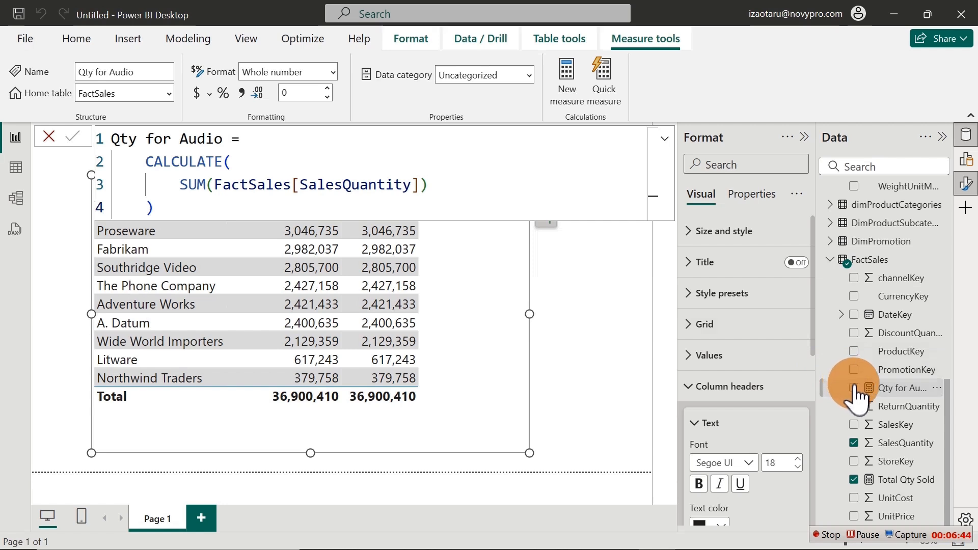
- Format the Qty for Audio measure with a thousands separator and add it to the brand table
left_click(238, 94)
left_click(240, 94)
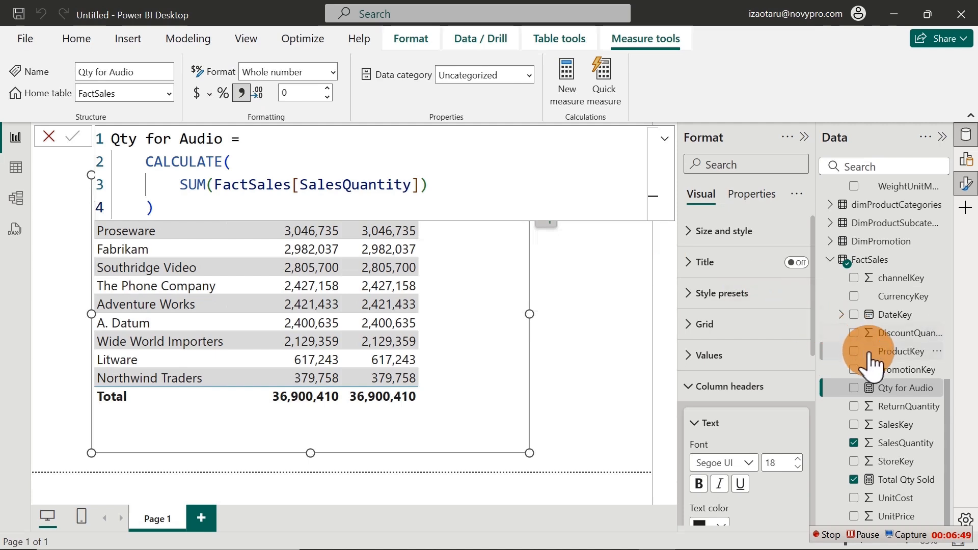
left_click(853, 388)
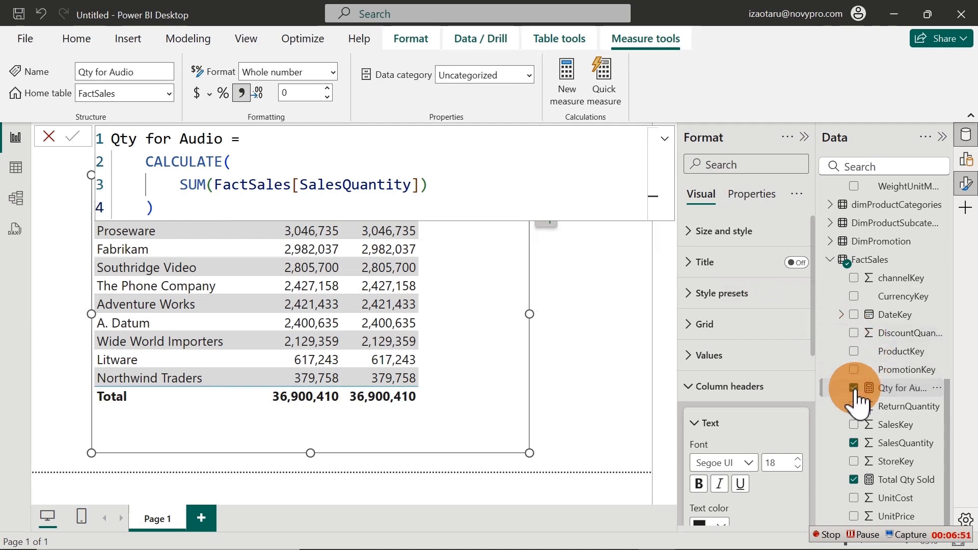
left_click(557, 332)
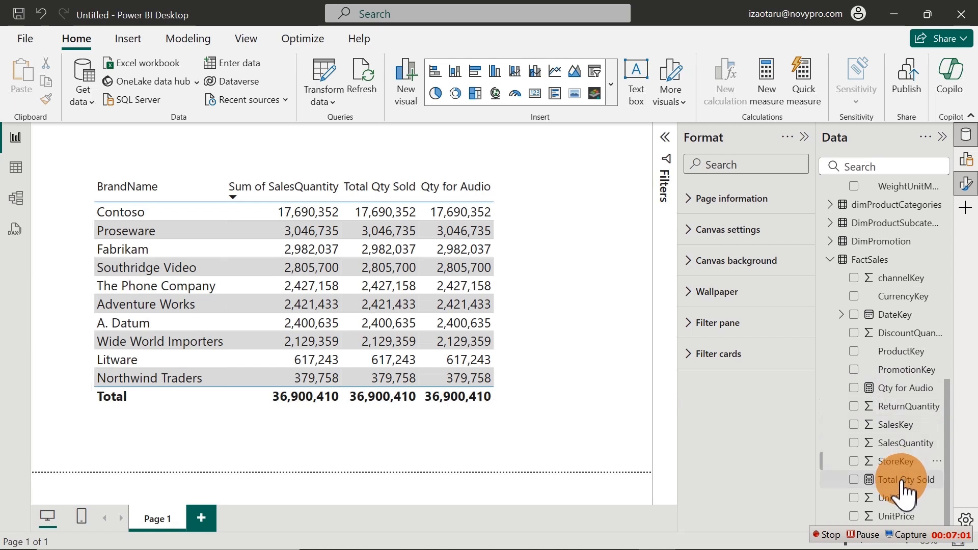
- Open the Qty for Audio formula, add a blank line inside CALCULATE, and start a second argument line after the SUM expression
left_click(904, 390)
left_click(418, 193)
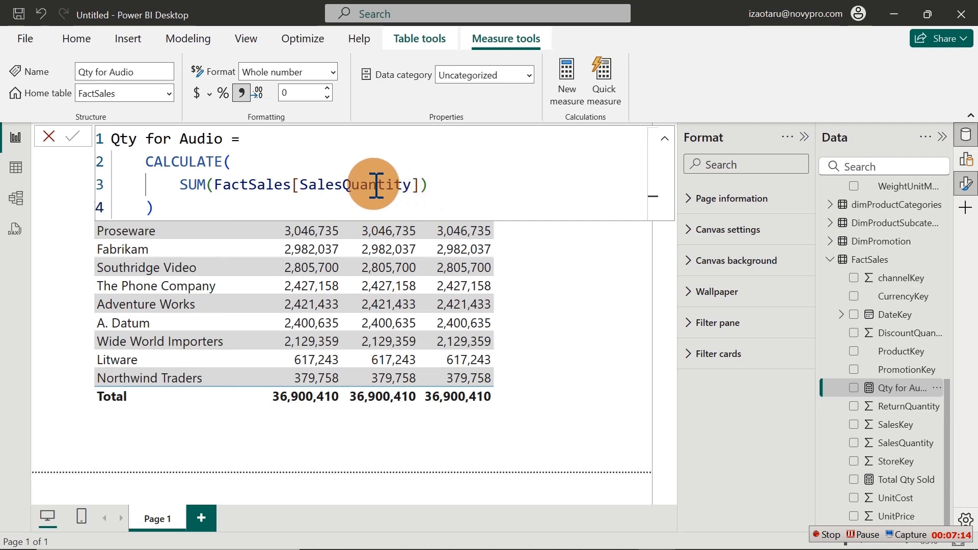
left_click(262, 162)
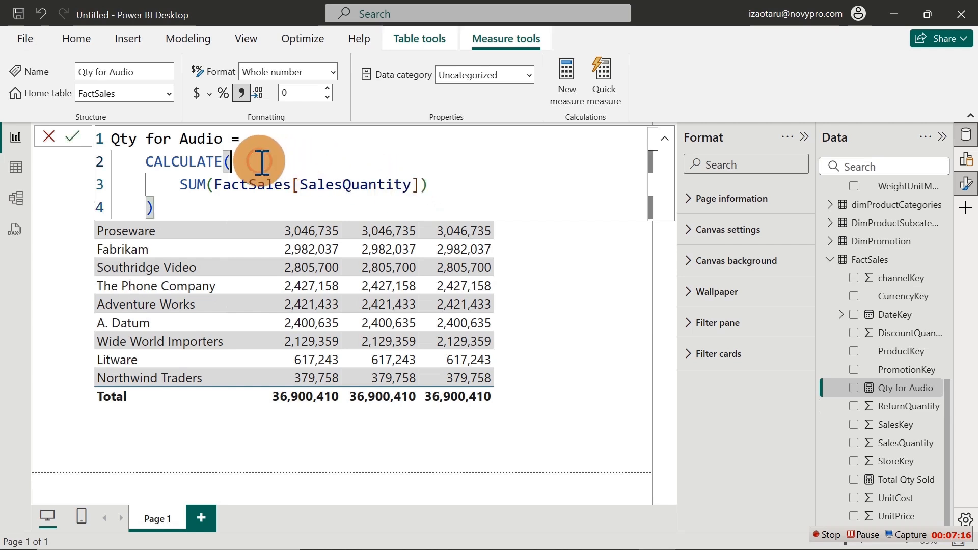
key("Return")
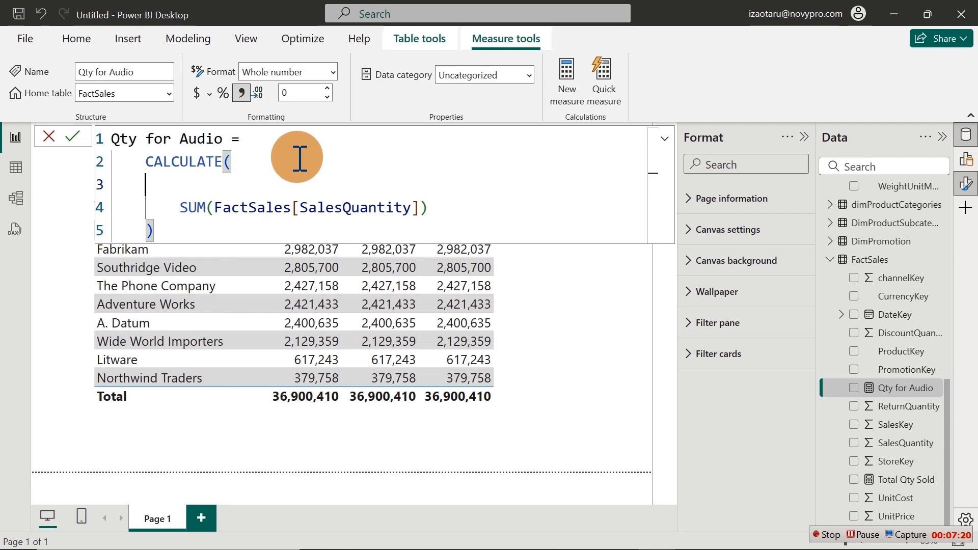
left_click(432, 208)
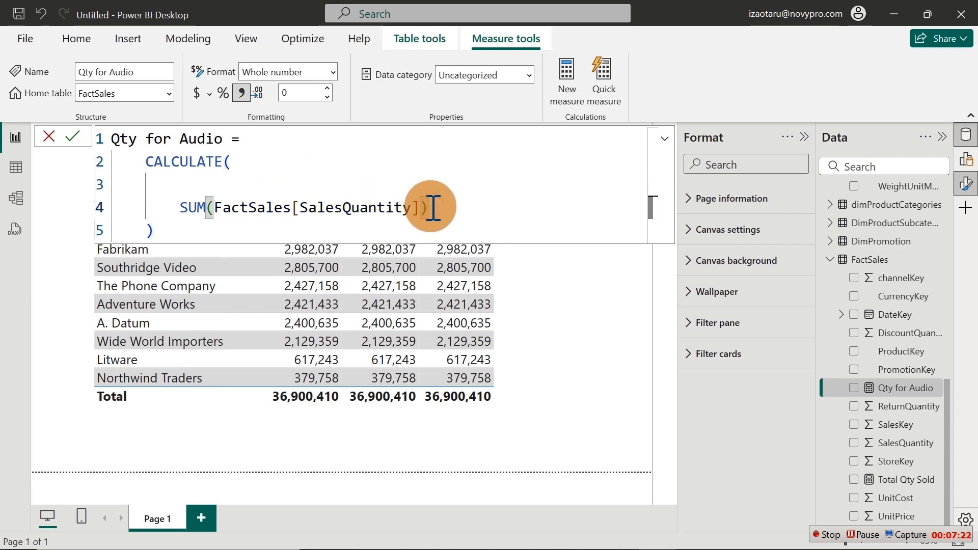
type(",")
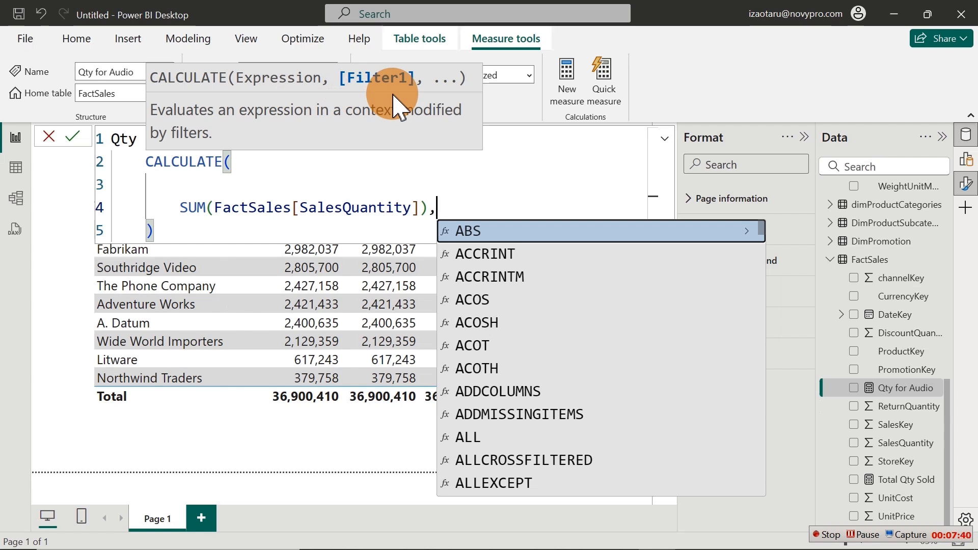
key("shift+Return")
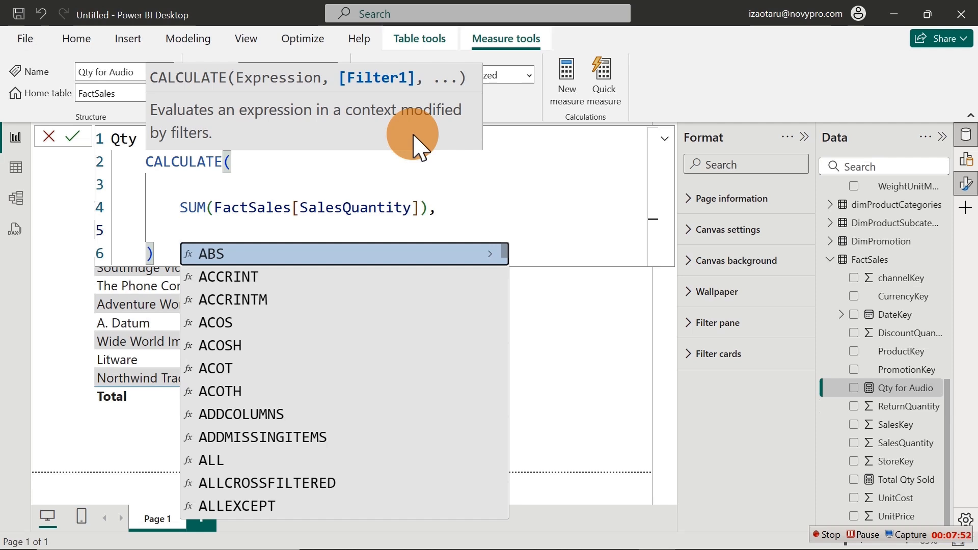
- Enter DimPromotion[PromotionCategory] as the filter column of CALCULATE
type("pro")
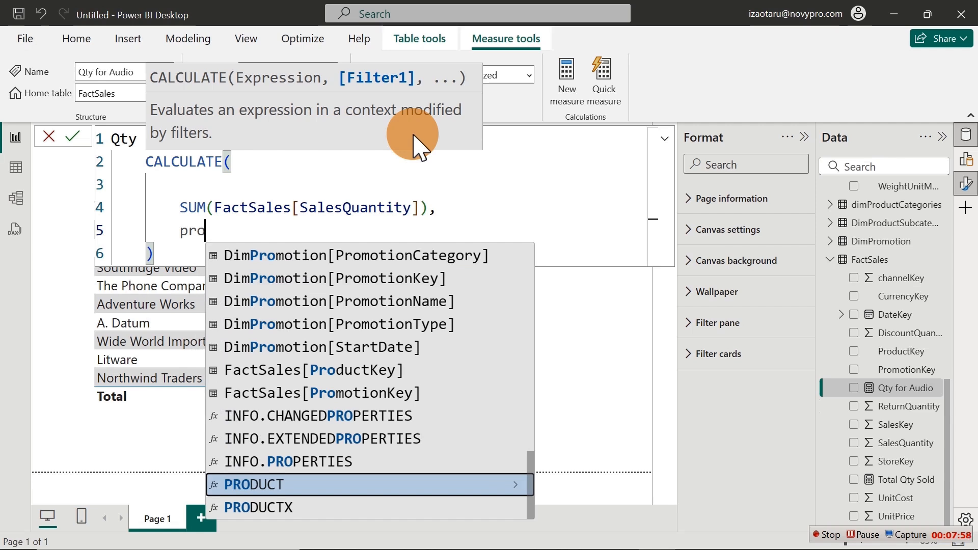
key("Up")
key("Up")
key("Up")
key("Up")
key("Up")
key("Up")
key("Up")
key("Up")
key("Up")
key("Up")
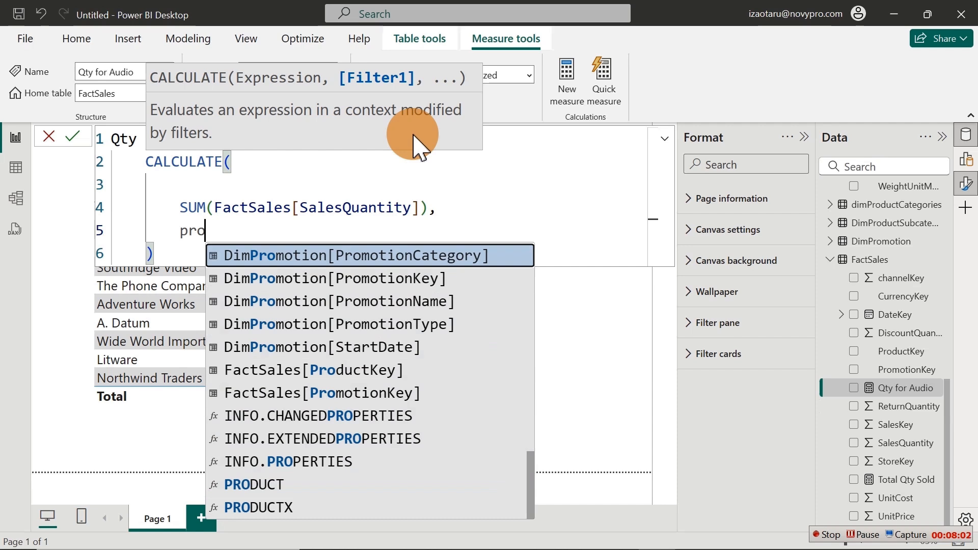
key("Tab")
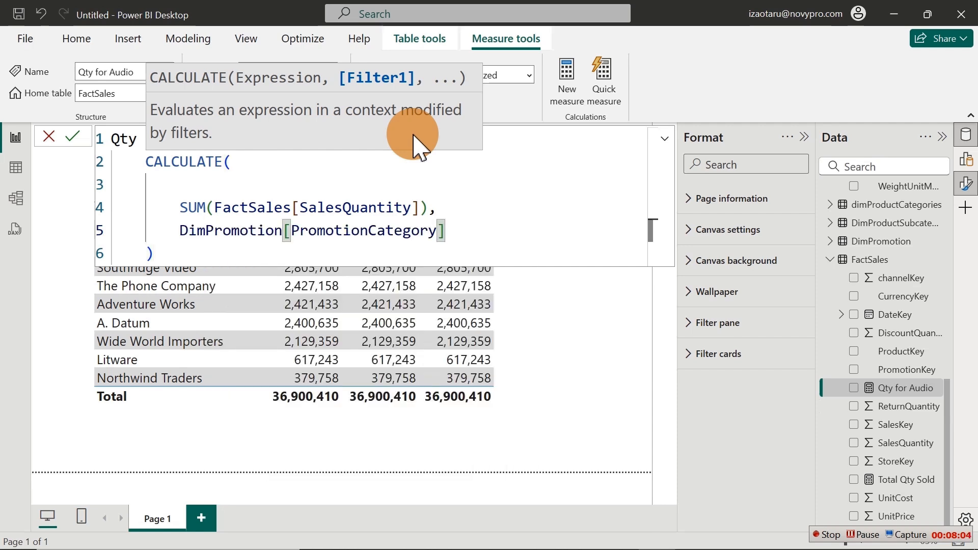
key("BackSpace")
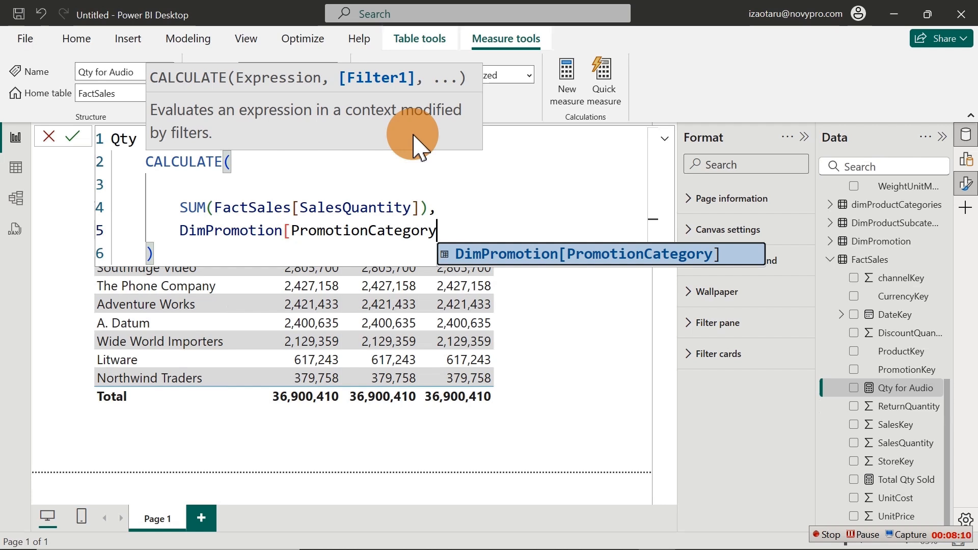
key("BackSpace")
key("BackSpace")
key("BackSpace")
key("BackSpace")
key("BackSpace")
key("BackSpace")
key("BackSpace")
key("BackSpace")
key("BackSpace")
key("BackSpace")
key("BackSpace")
key("BackSpace")
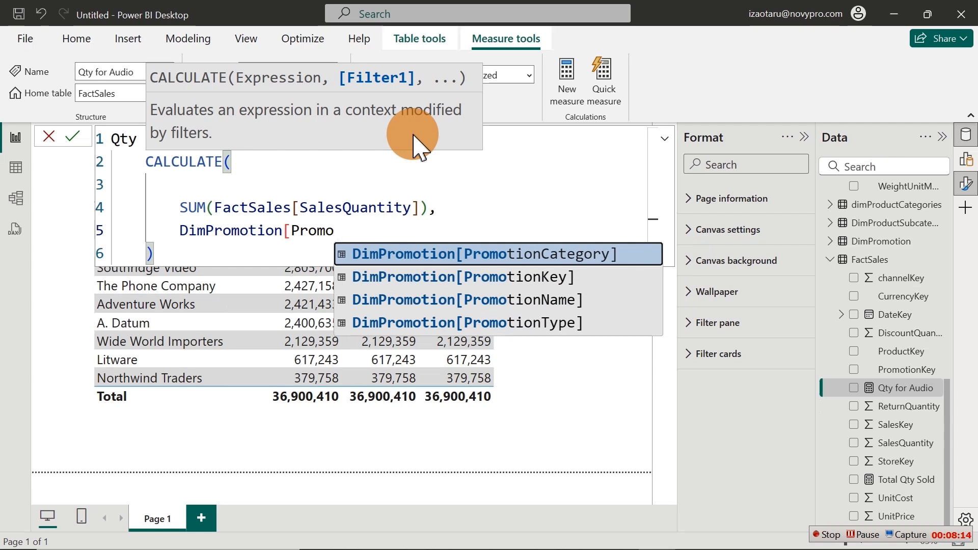
key("Tab")
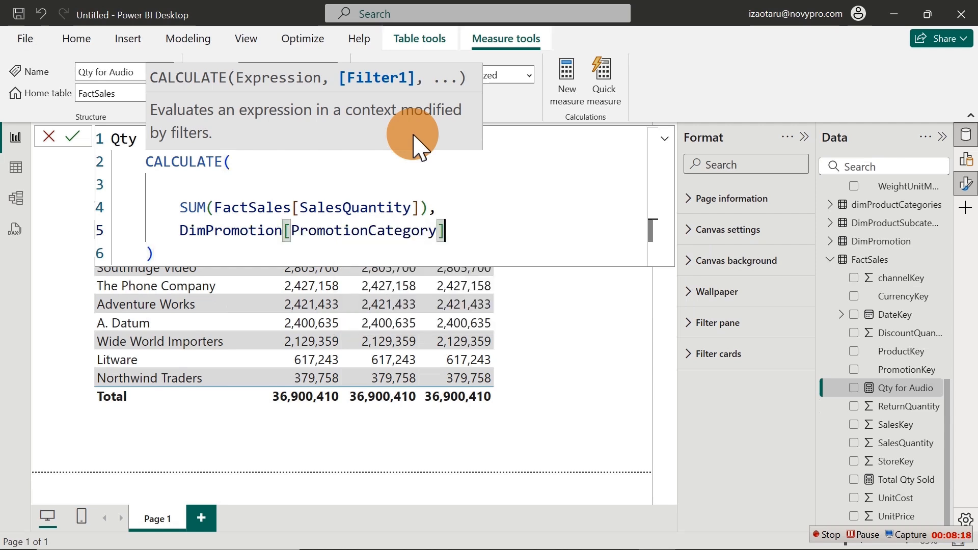
- Complete the filter condition with ="Audio" and commit the Qty for Audio measure
type("=\"")
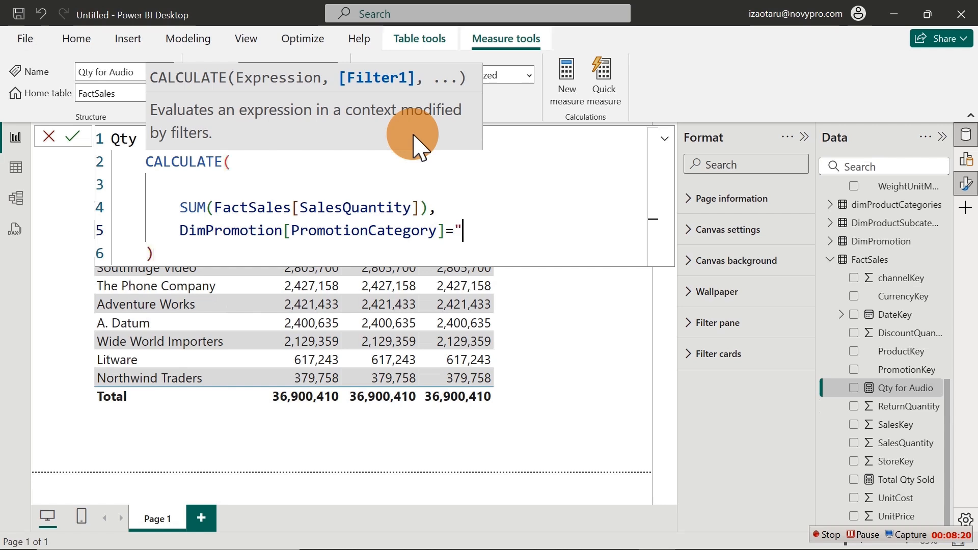
type("Audio\"")
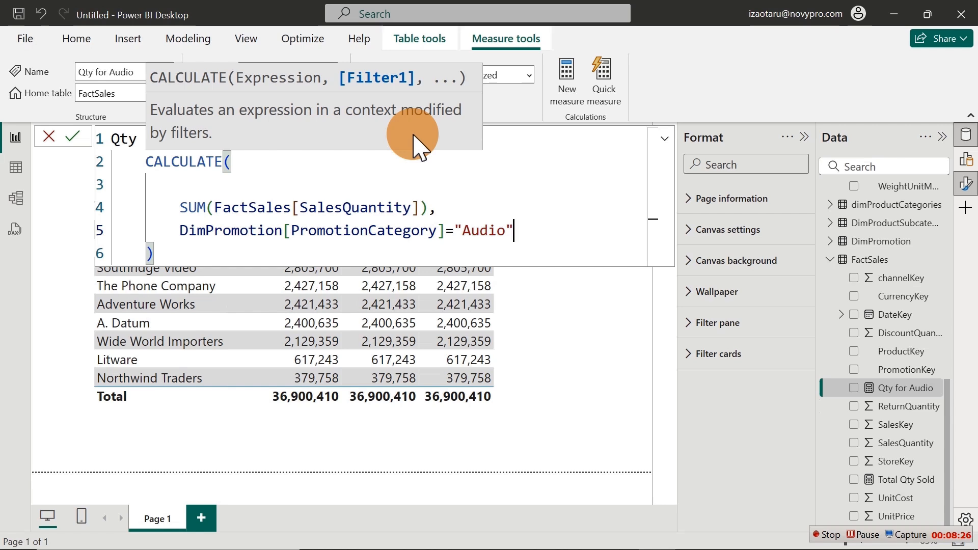
key("Return")
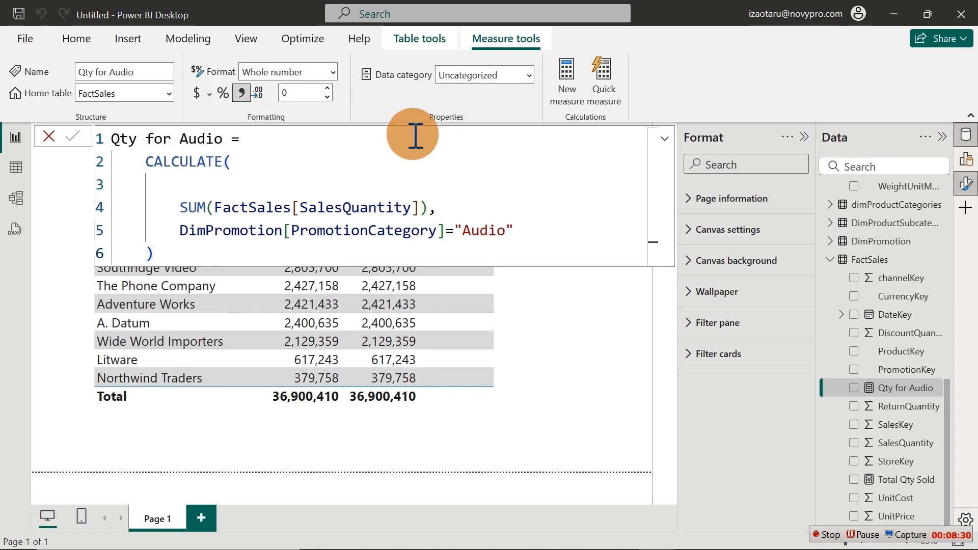
left_click(598, 356)
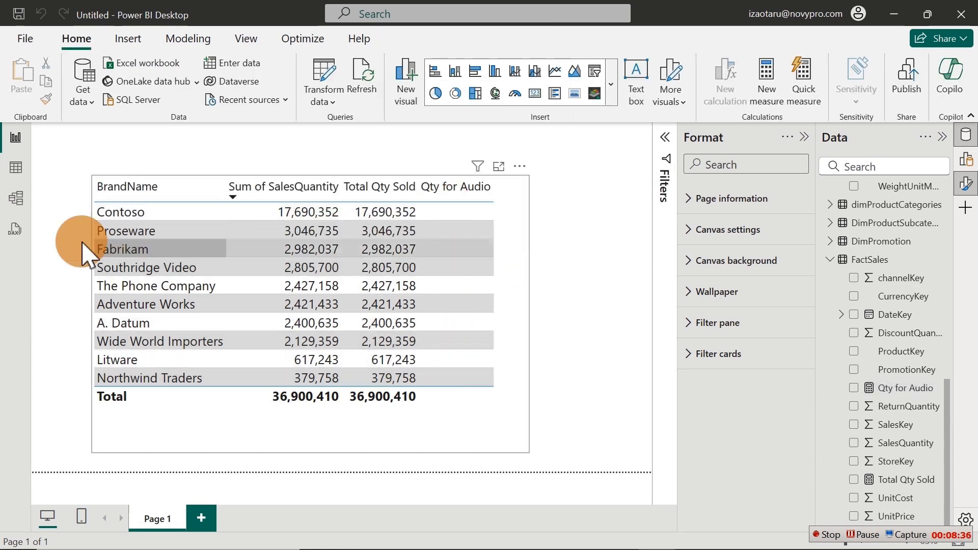
- Check the columns of the dimProductCategories table and remove DimPromotion[PromotionCategory] from the Qty for Audio filter
left_click(14, 170)
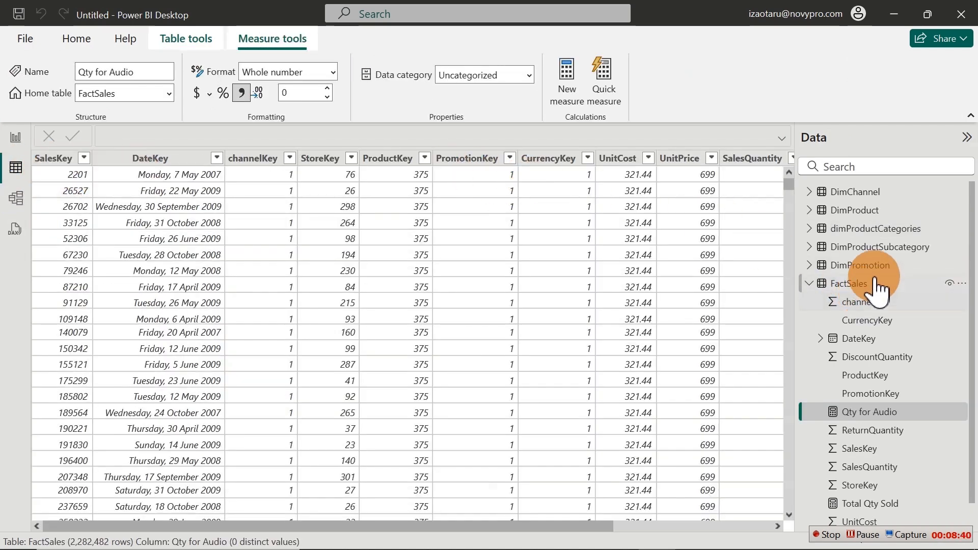
left_click(880, 231)
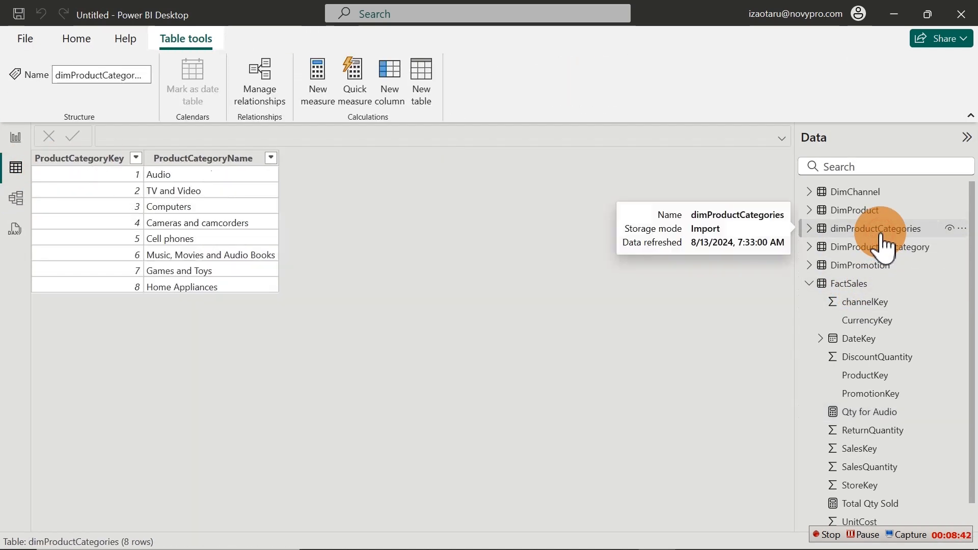
left_click(235, 161)
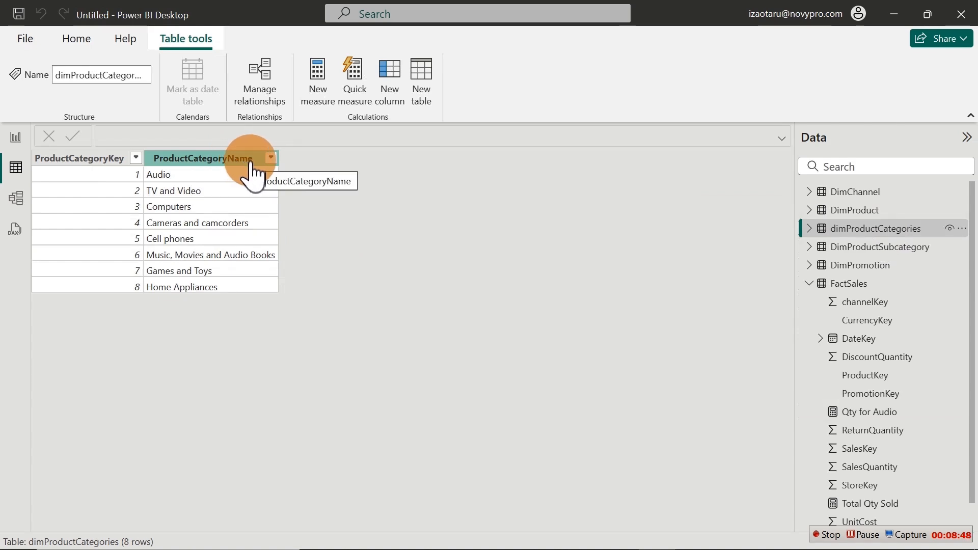
left_click(16, 138)
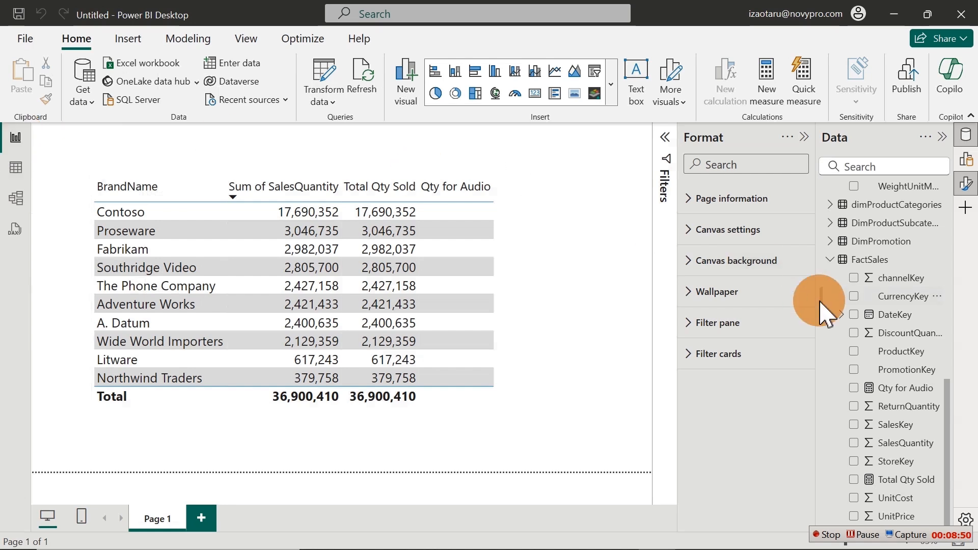
left_click(896, 388)
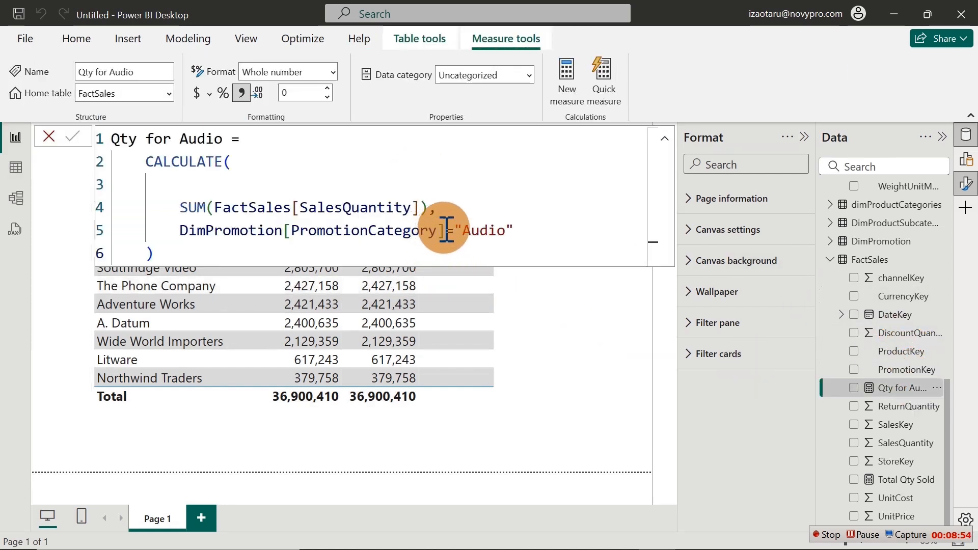
left_click_drag(446, 230, 182, 235)
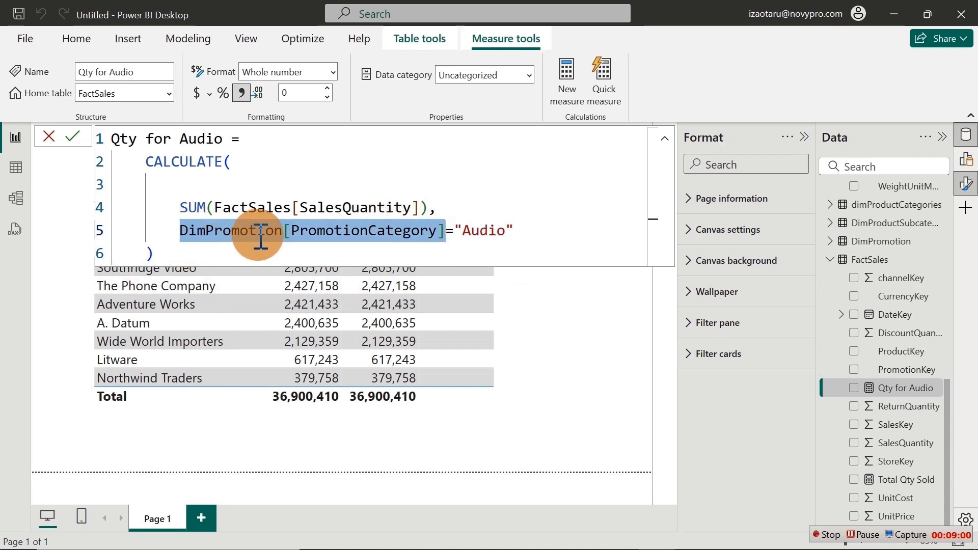
key("BackSpace")
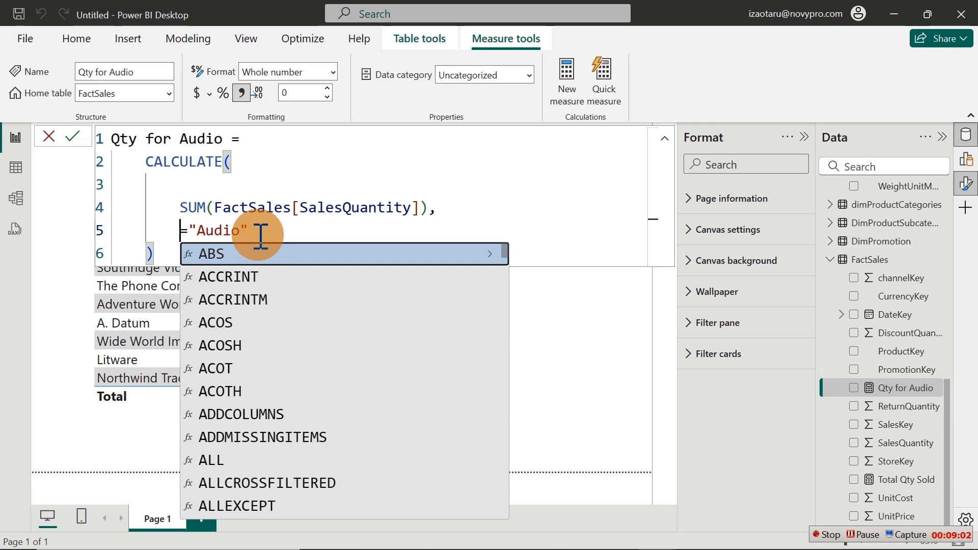
- Enter dimProductCategories[ProductCategoryName] as the column compared with "Audio" and commit the Qty for Audio measure
type("r")
key("BackSpace")
type("prod")
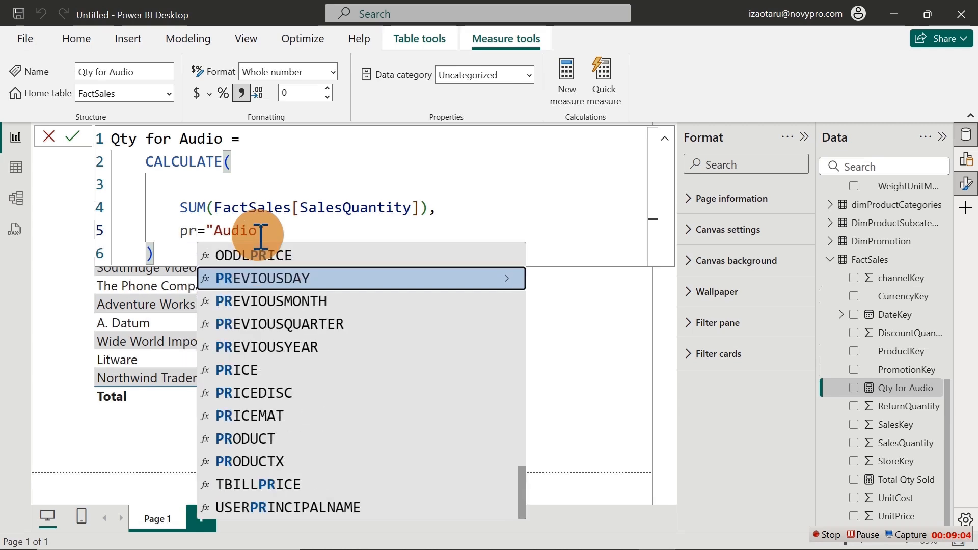
type("uc")
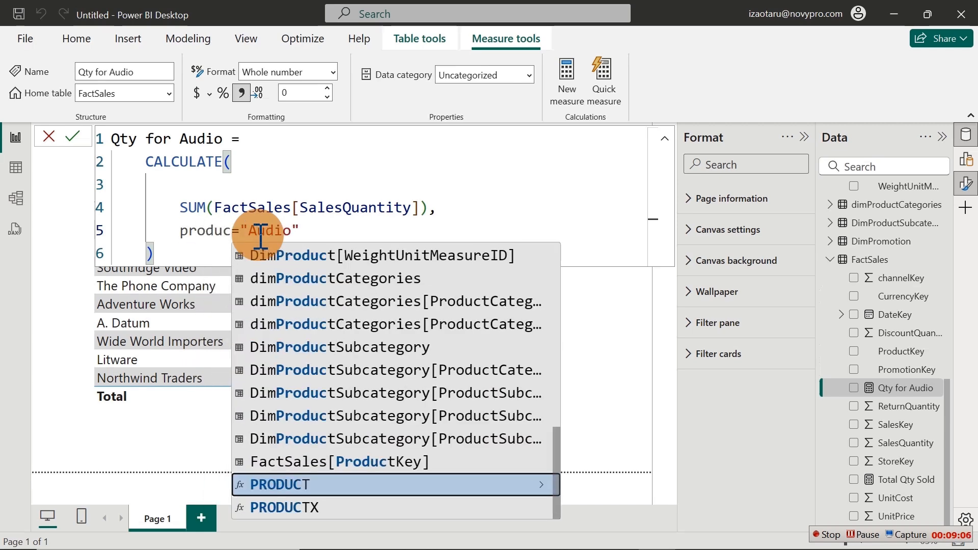
key("Escape")
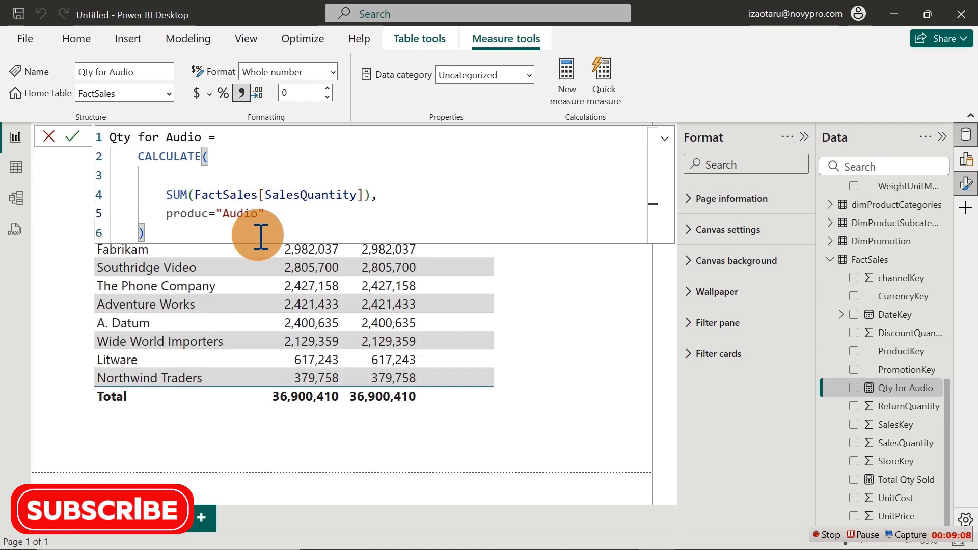
type("t")
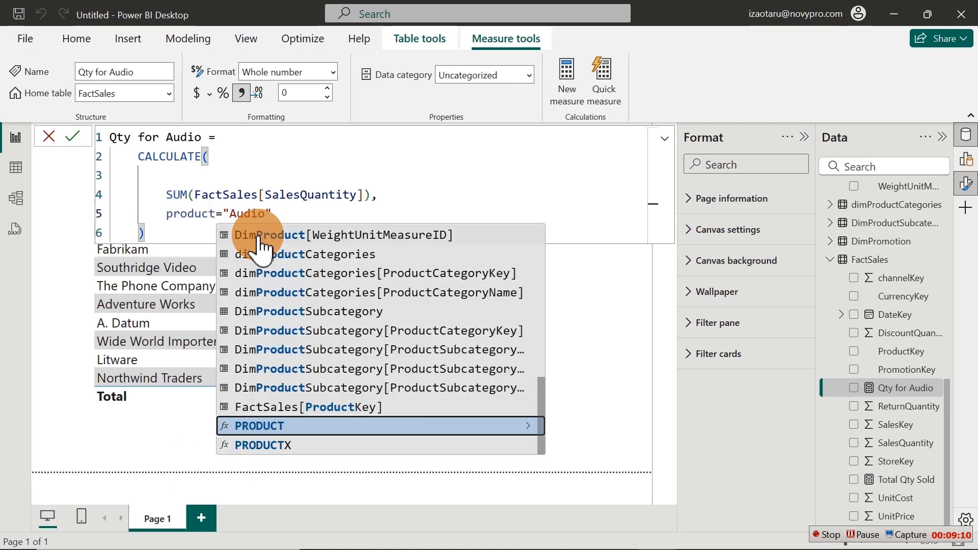
key("Up")
key("Up")
key("Up")
key("Up")
key("Up")
key("Up")
key("Up")
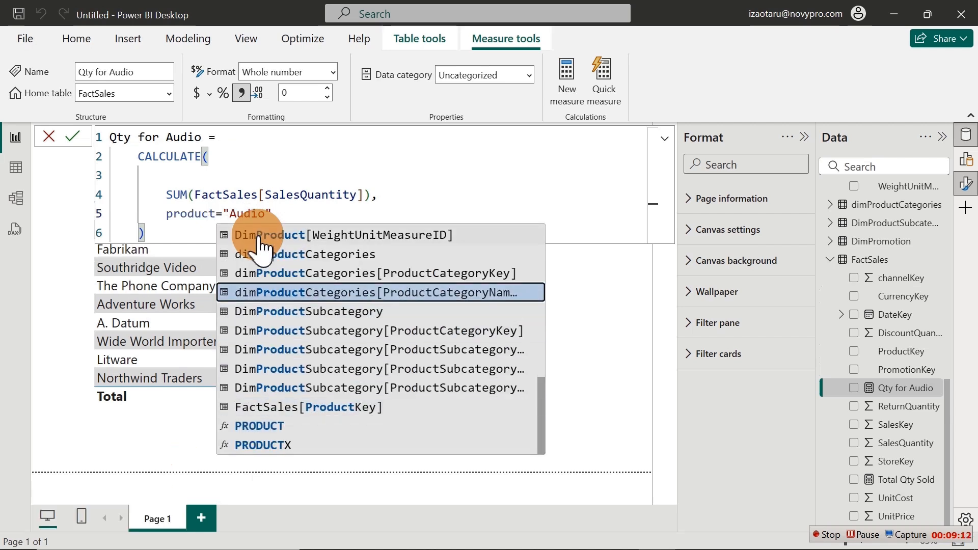
key("Tab")
key("Return")
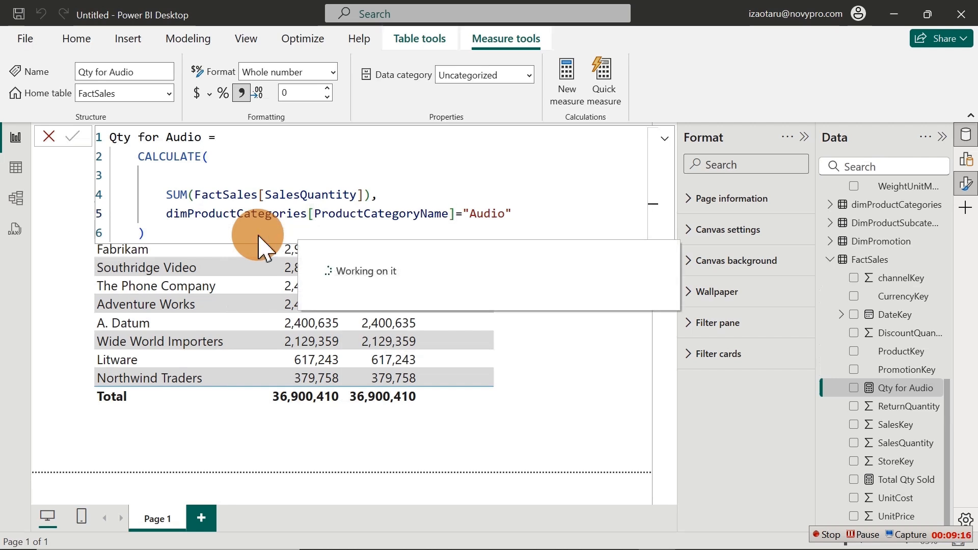
left_click(601, 412)
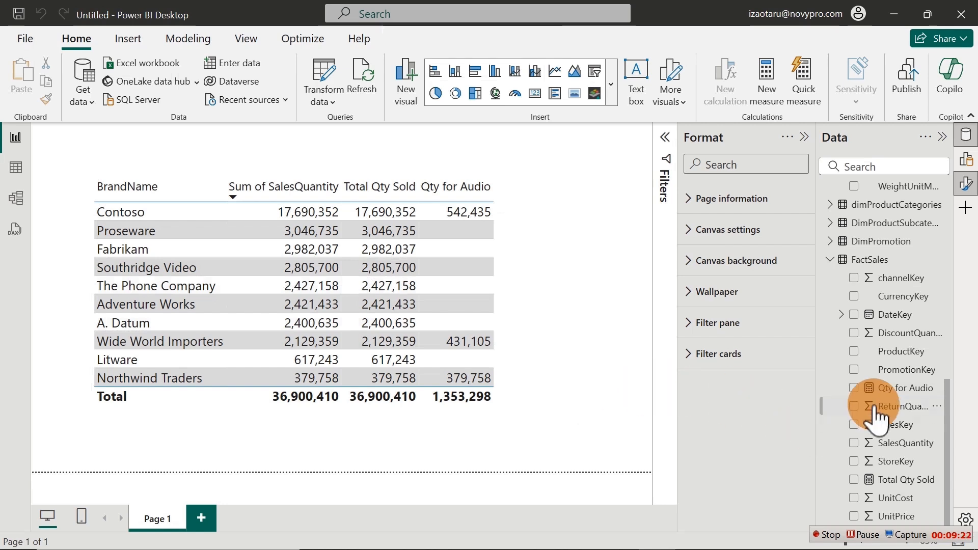
- Copy the whole Qty for Audio formula and paste it into a new measure in FactSales
left_click(906, 395)
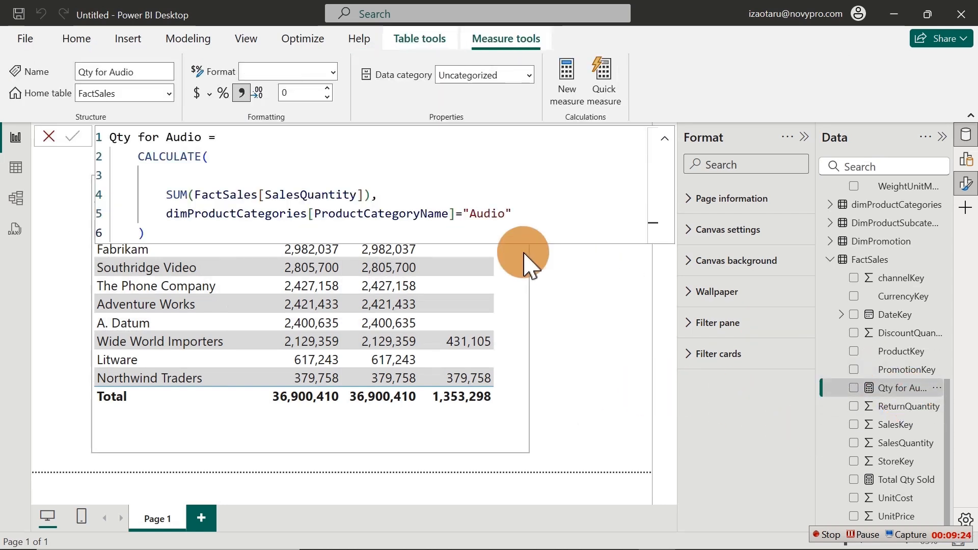
left_click_drag(156, 196, 381, 192)
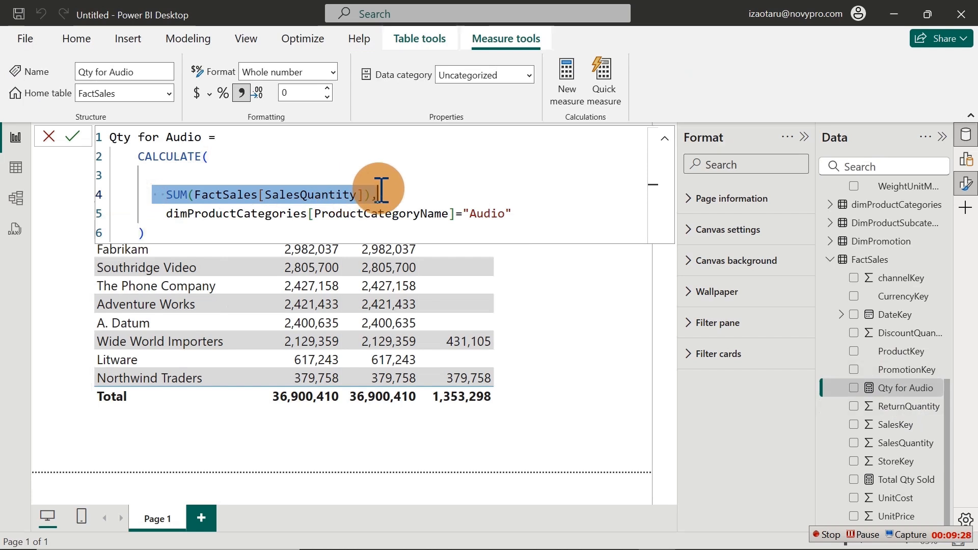
key("ctrl+a")
key("ctrl+c")
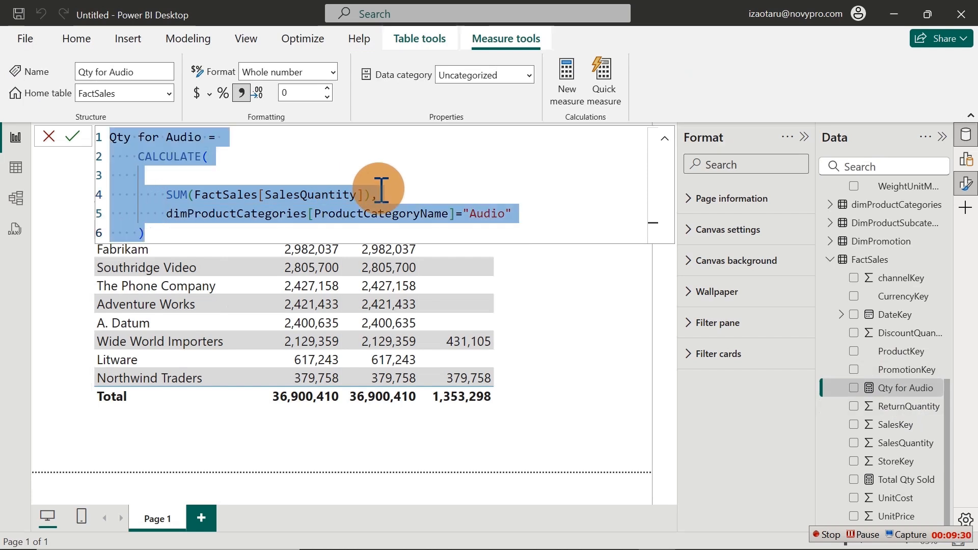
left_click(568, 73)
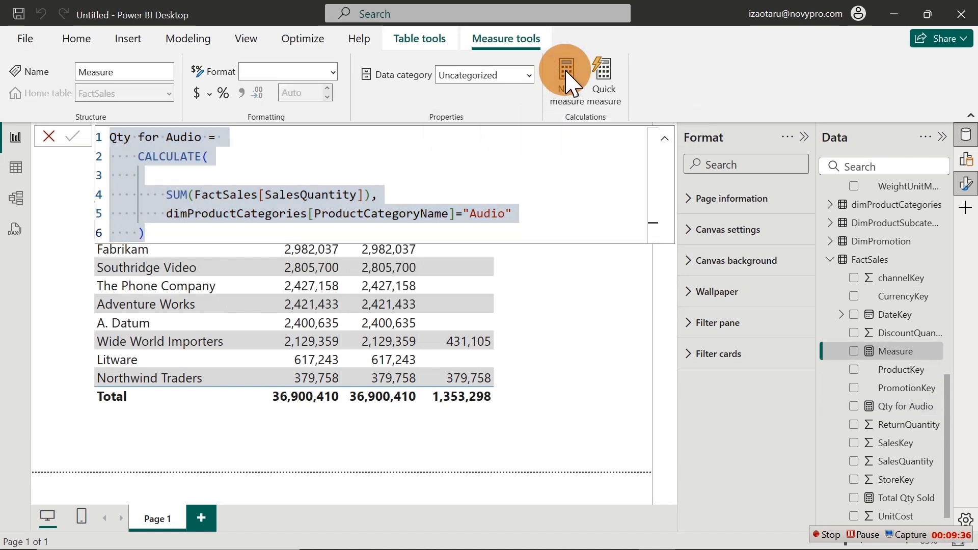
key("ctrl+v")
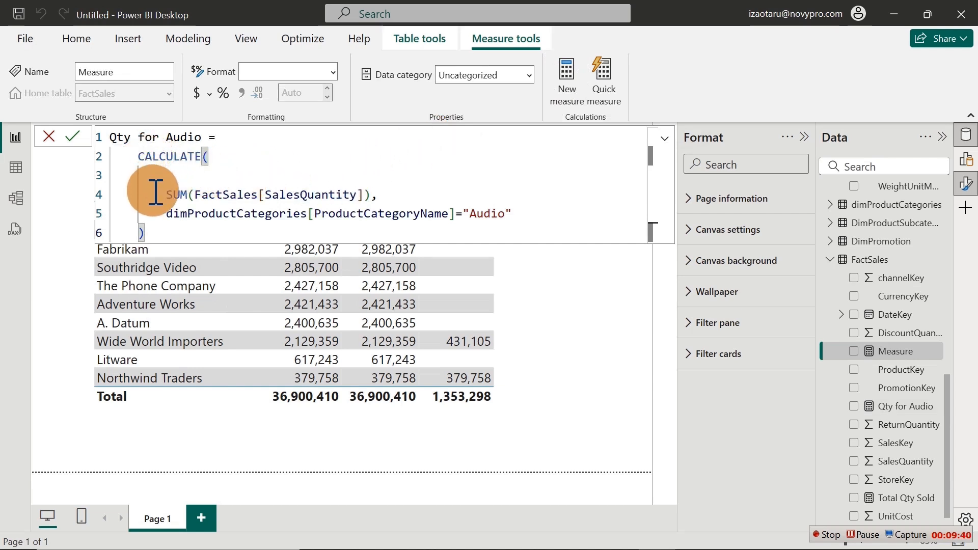
- Replace SUM(FactSales[SalesQuantity]) in the copied formula with the [Total Qty Sold] measure, keeping the comma before the "Audio" filter
left_click_drag(148, 192, 414, 193)
key("Delete")
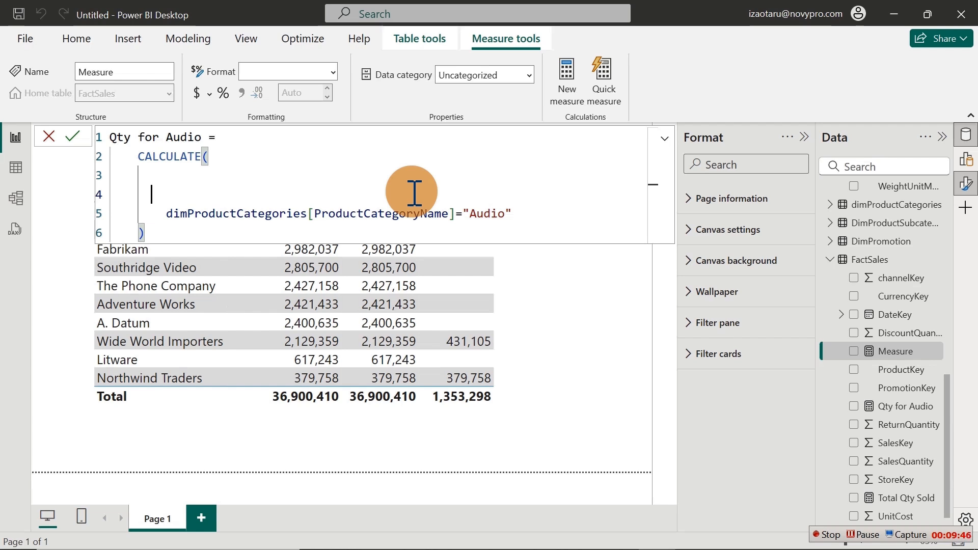
type("[")
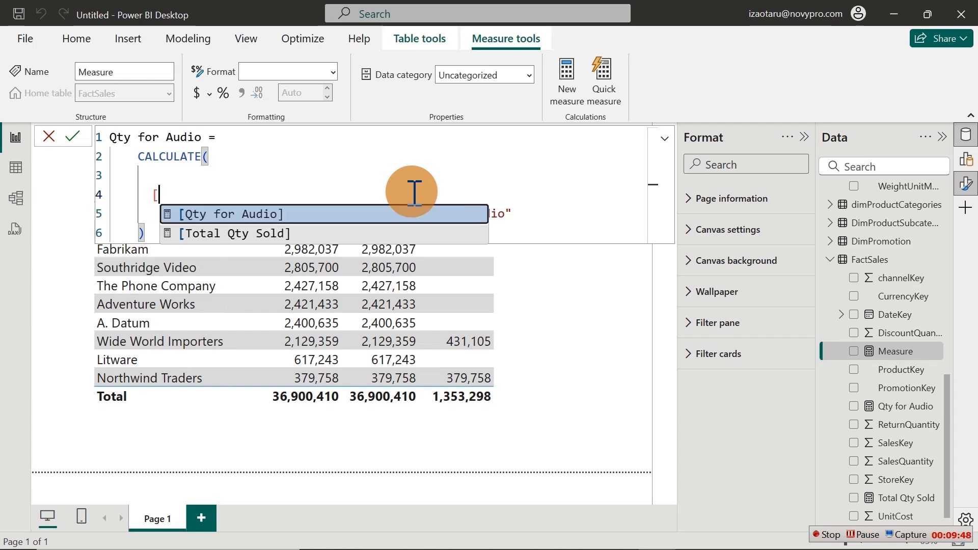
key("Down")
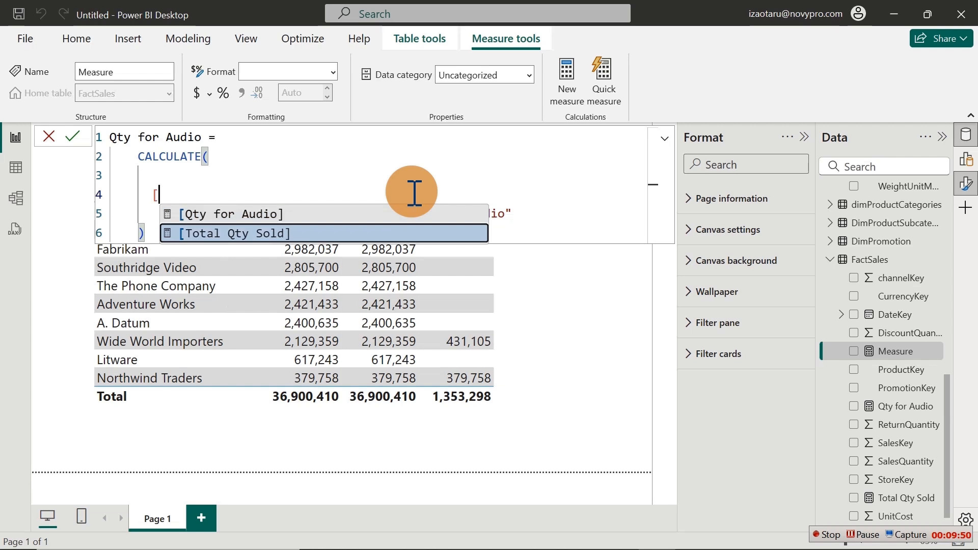
key("Tab")
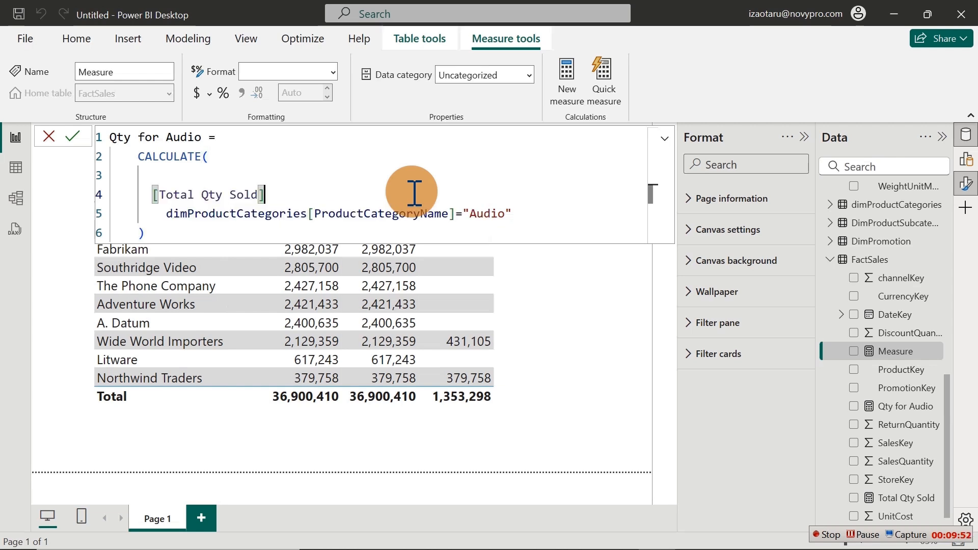
type(",")
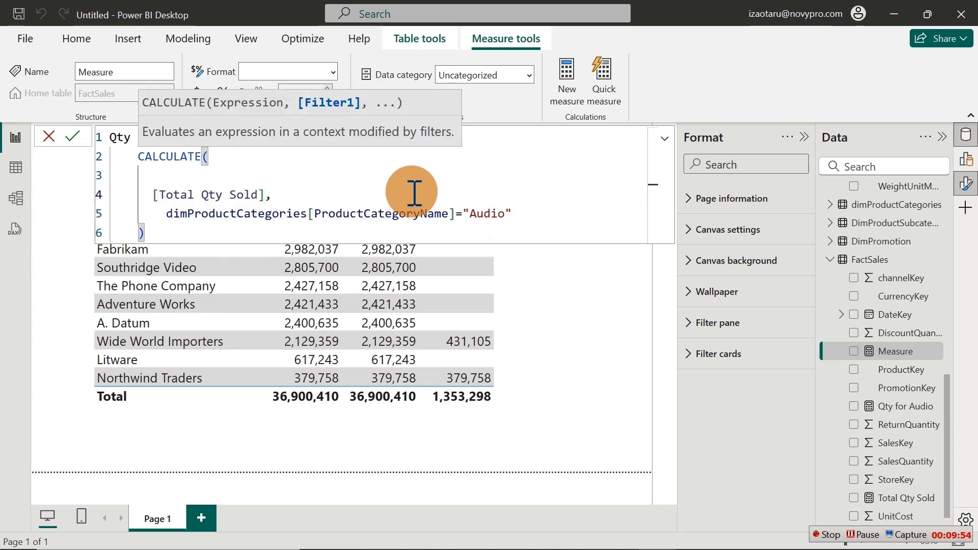
- Name the new measure Qty for Audio2, commit it and format it with a thousands separator
key("Return")
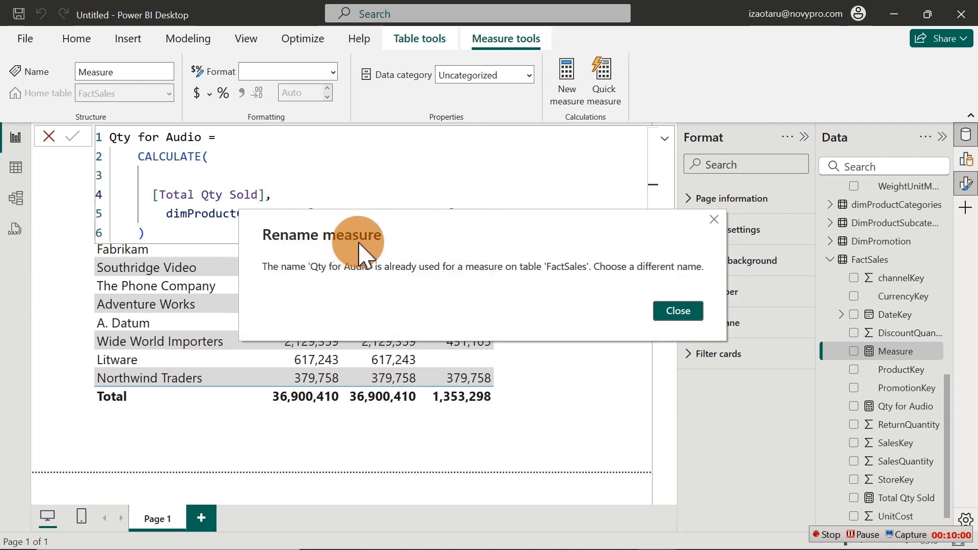
left_click(691, 313)
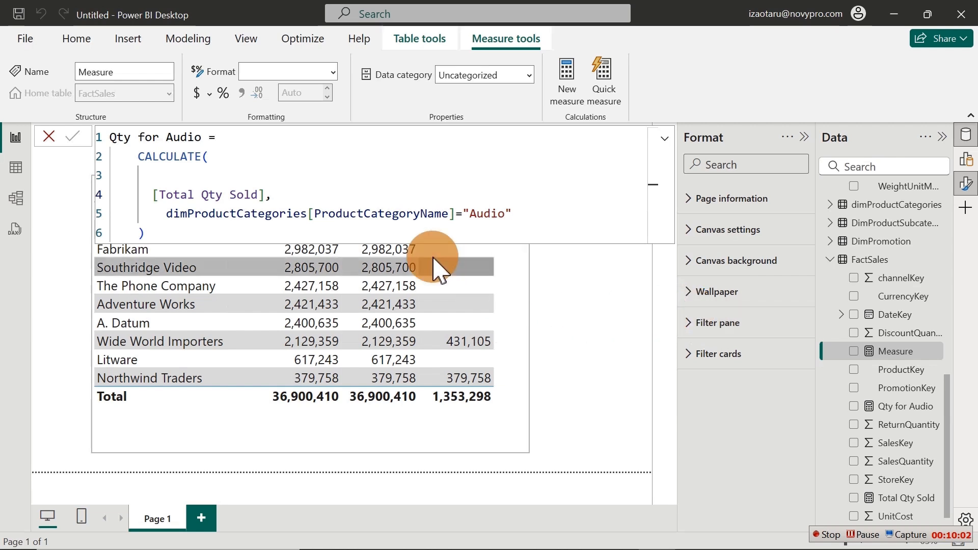
double_click(206, 136)
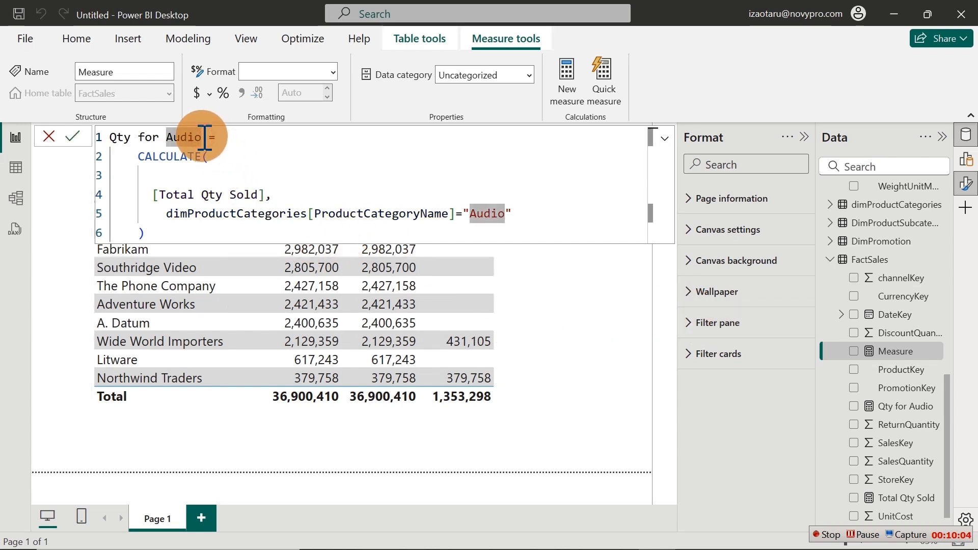
left_click(206, 136)
type("2")
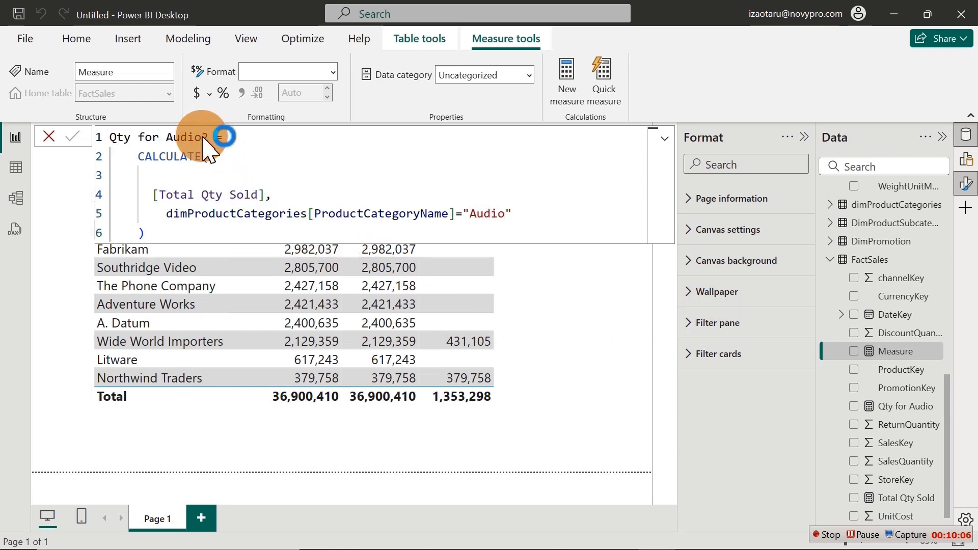
key("Return")
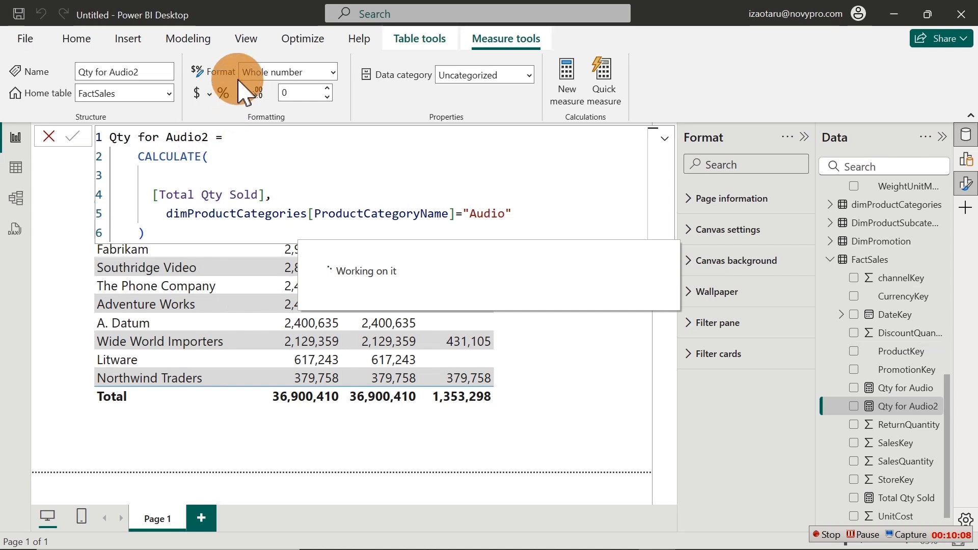
left_click(242, 93)
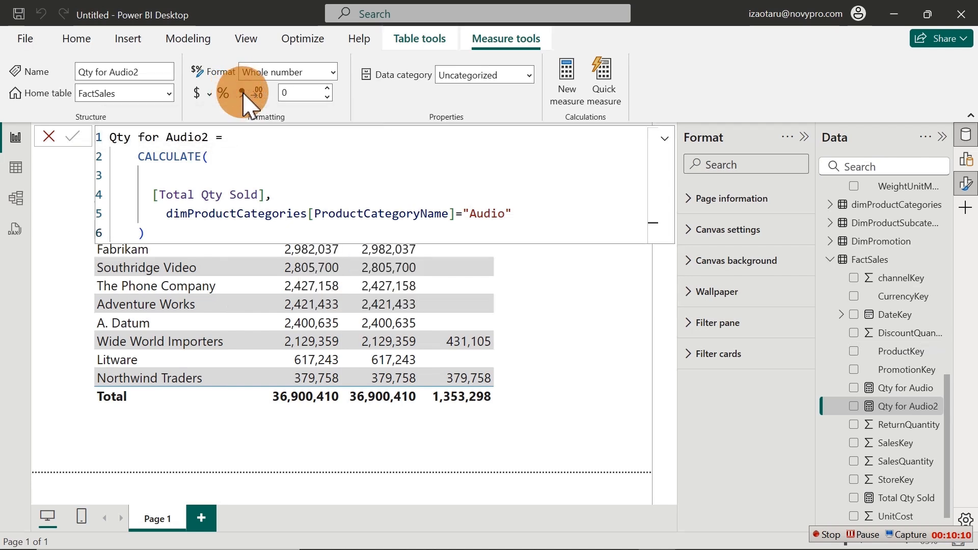
left_click(854, 407)
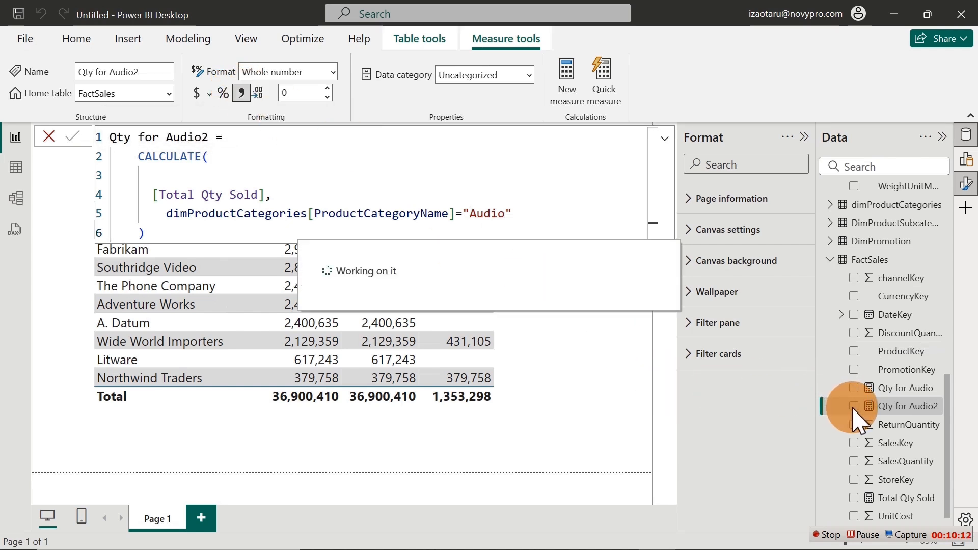
left_click(854, 407)
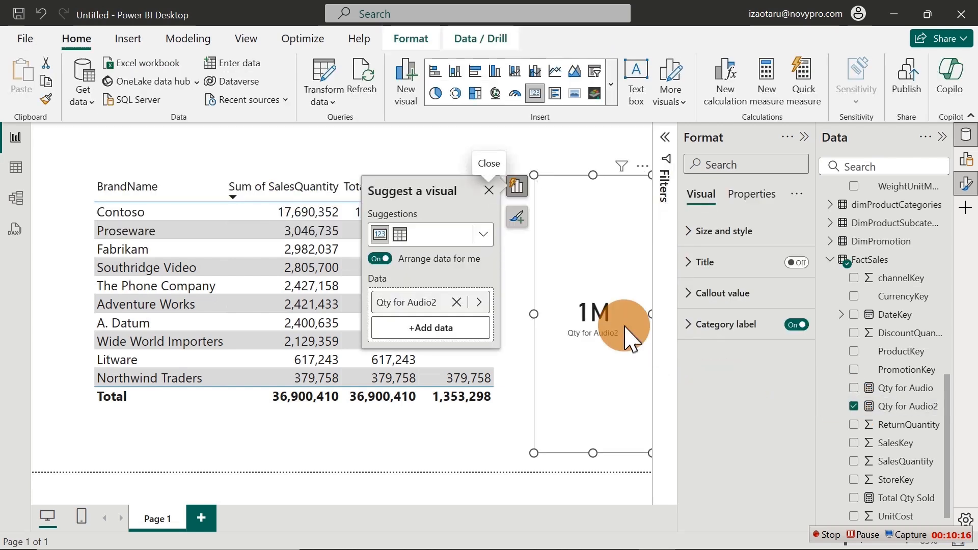
key("Delete")
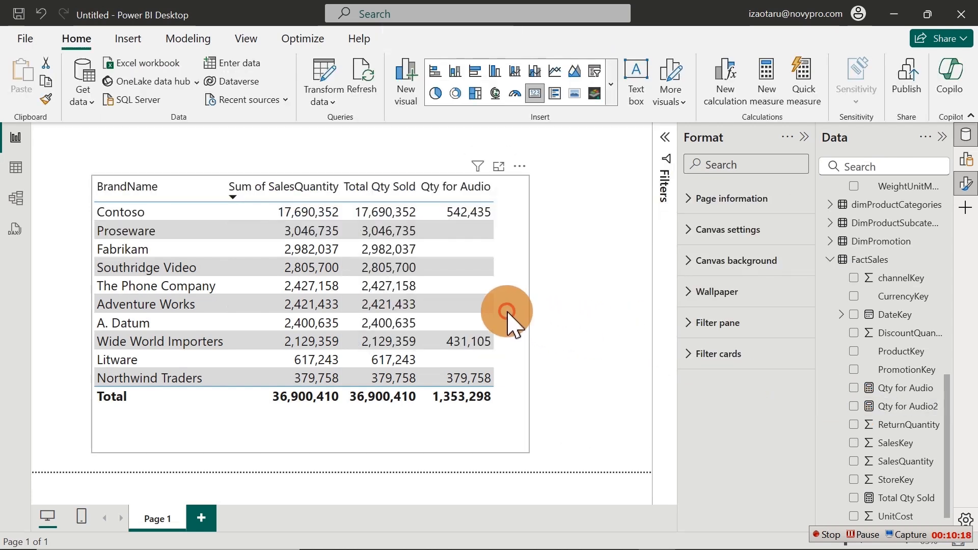
- Widen the brand table visual and add the Qty for Audio2 measure to it as a column
left_click(530, 326)
left_click_drag(530, 318, 633, 332)
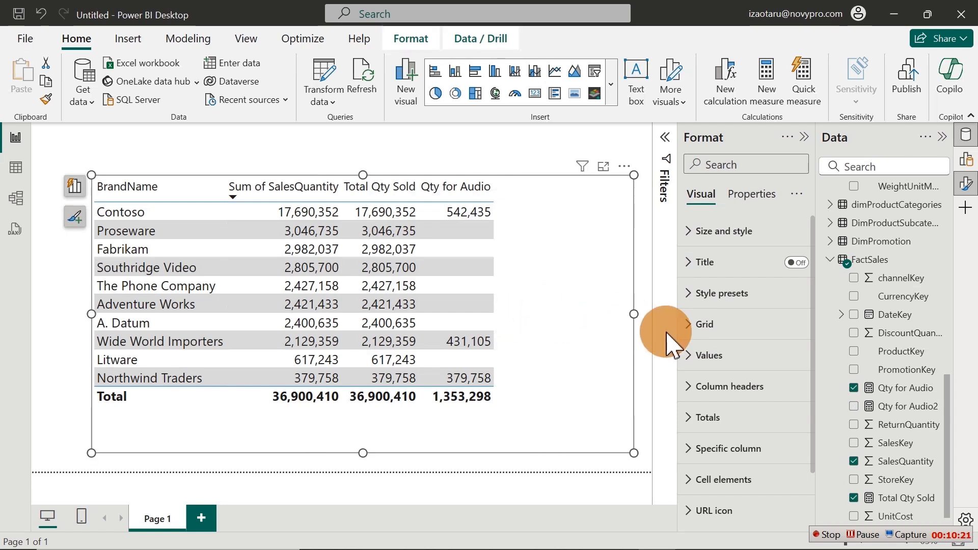
left_click(853, 406)
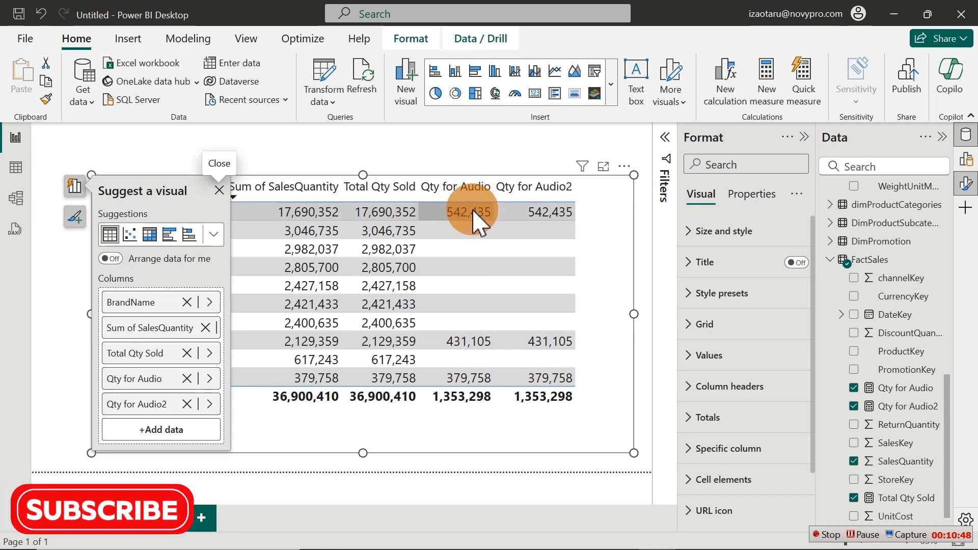
- Compare the SUM expression in the Qty for Audio formula with the Total Qty Sold formula, and deselect the brand table
left_click(881, 388)
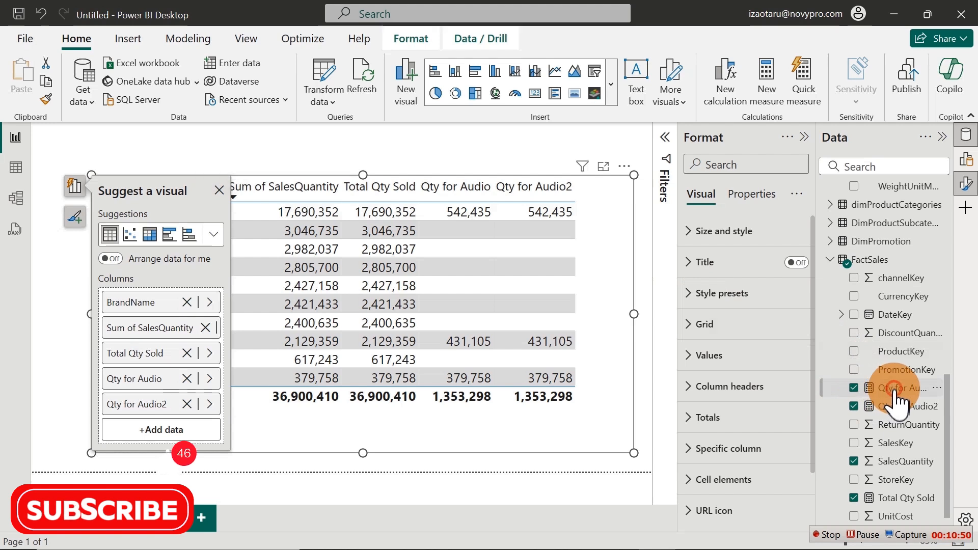
left_click(375, 194)
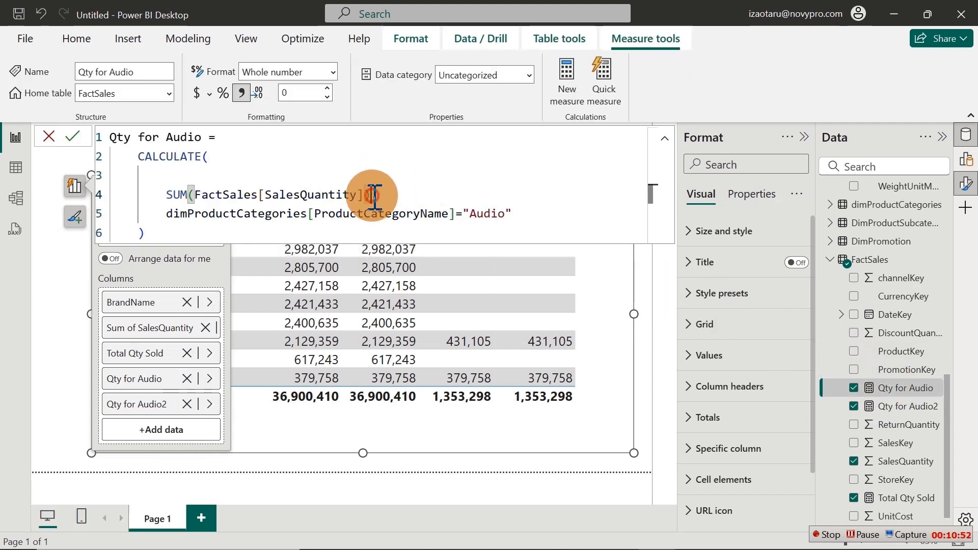
mouse_move(380, 195)
left_mouse_down()
mouse_move(164, 194)
mouse_move(377, 195)
left_mouse_up()
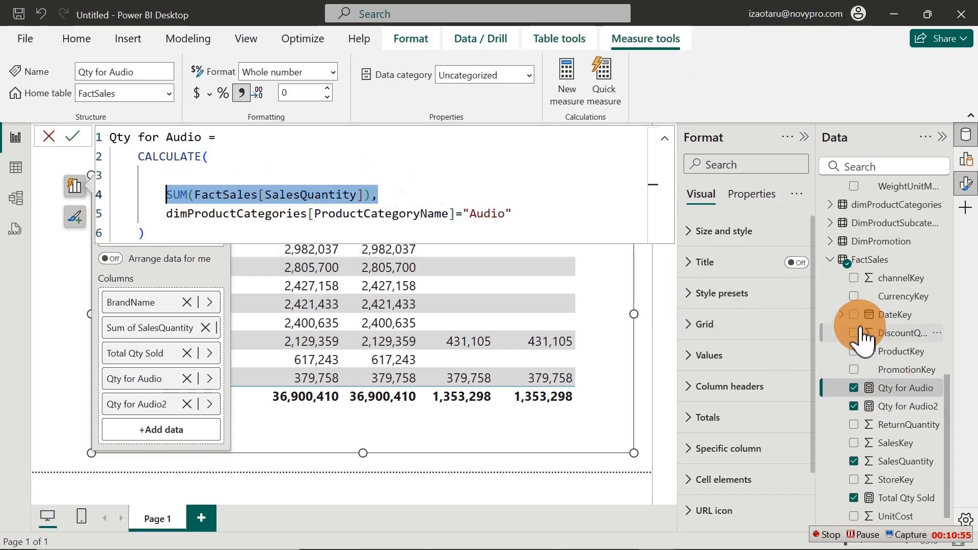
left_click(900, 500)
left_click(447, 138)
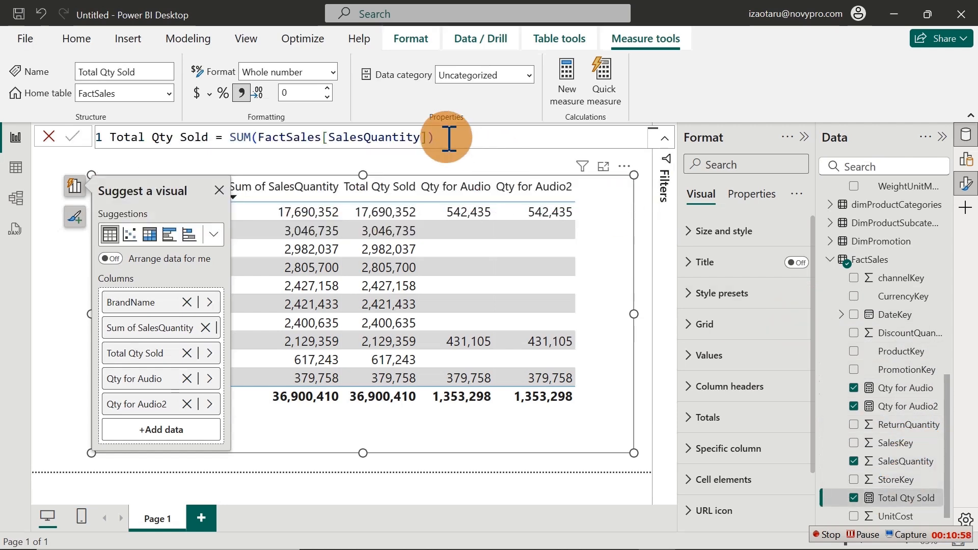
left_click_drag(449, 138, 252, 138)
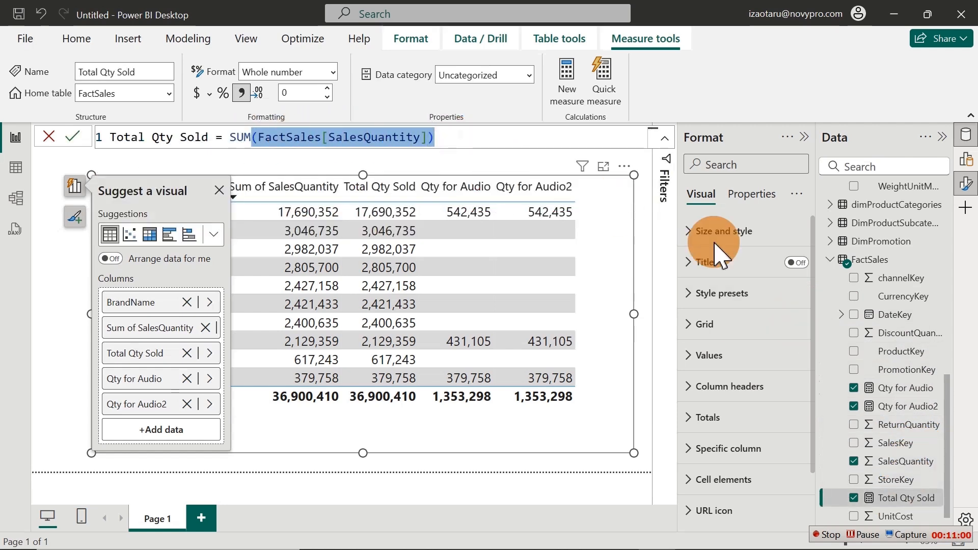
left_click(927, 394)
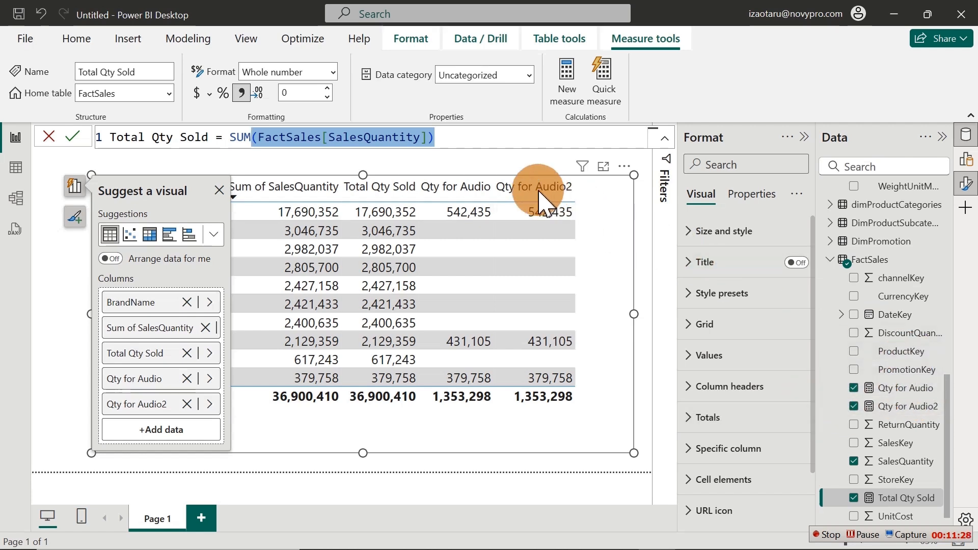
left_click(497, 162)
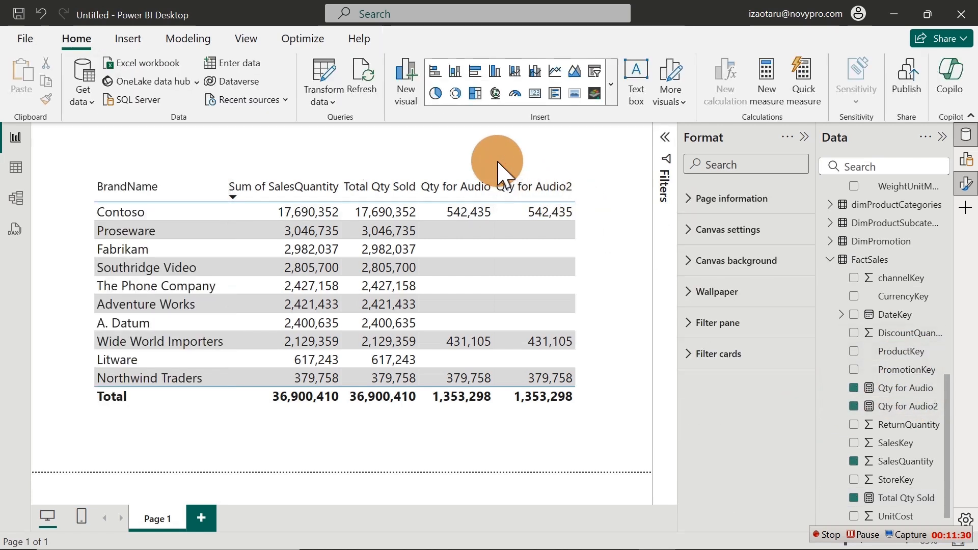